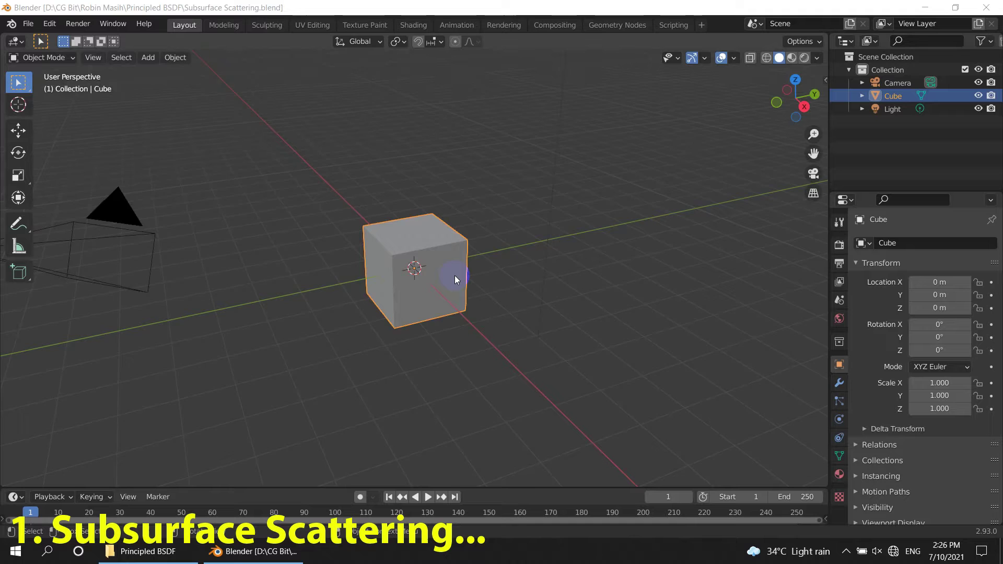
- Delete the default cube and add a Suzanne monkey mesh in its place
{"action": "scroll", "coordinate": [449, 280], "scroll_direction": "up", "scroll_amount": 3}
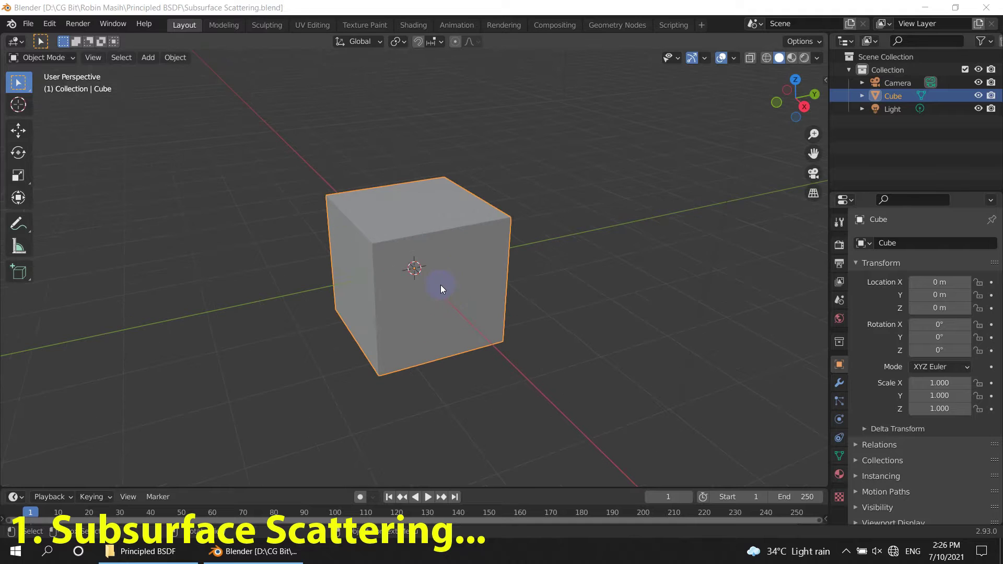
{"action": "key", "text": "Delete"}
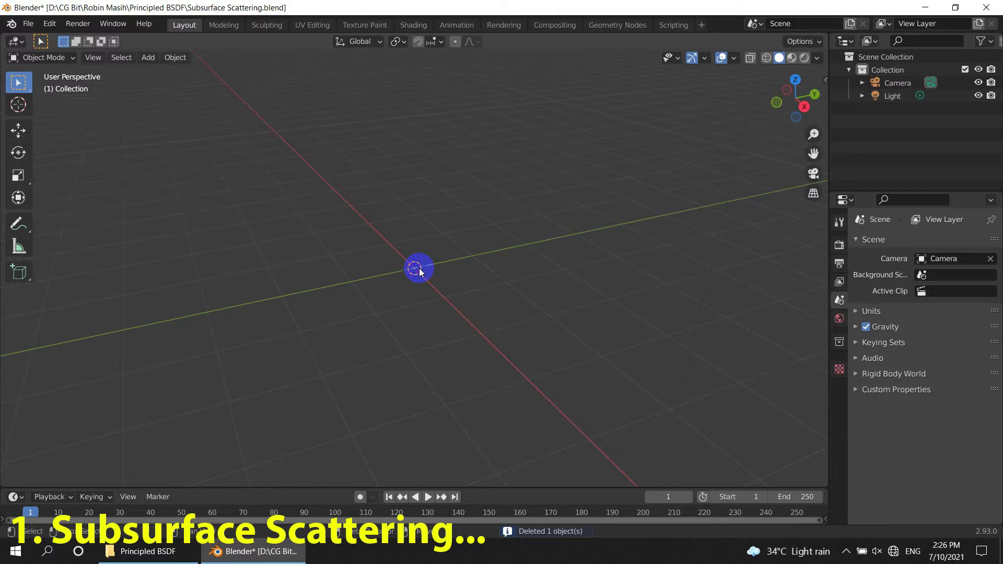
{"action": "key", "text": "shift+a"}
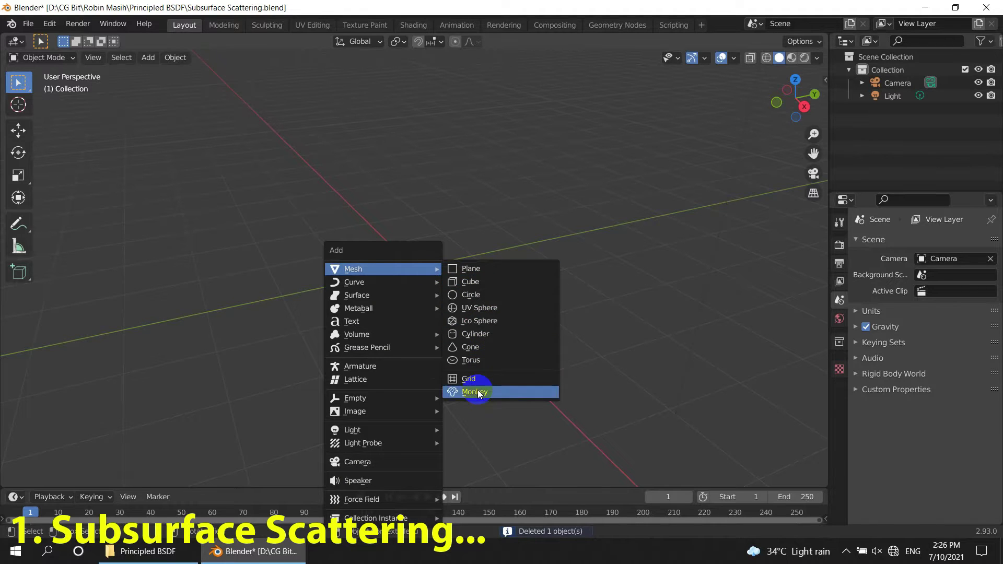
{"action": "left_click", "coordinate": [479, 393]}
{"action": "scroll", "coordinate": [422, 327], "scroll_direction": "up", "scroll_amount": 2}
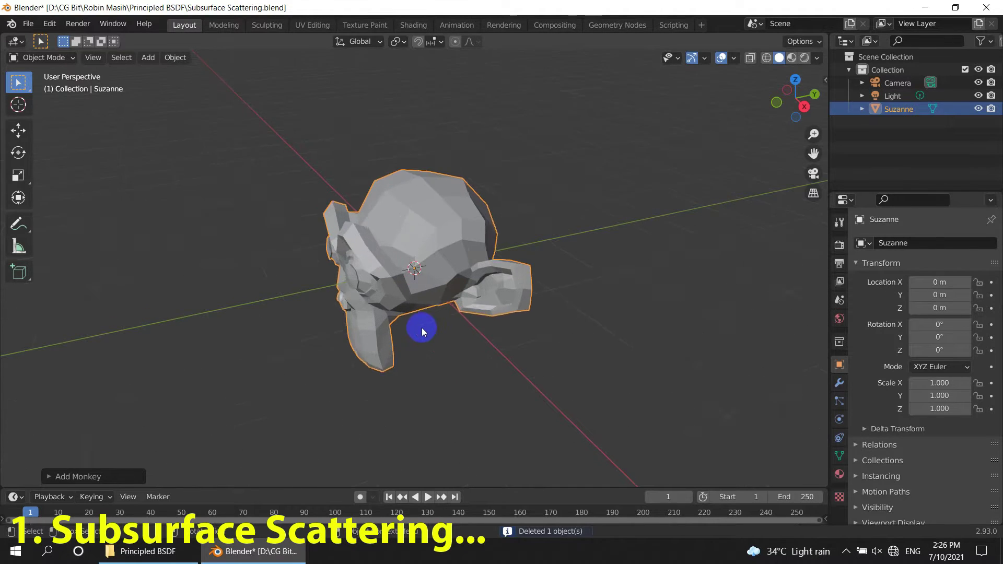
{"action": "scroll", "coordinate": [421, 328], "scroll_direction": "up", "scroll_amount": 3}
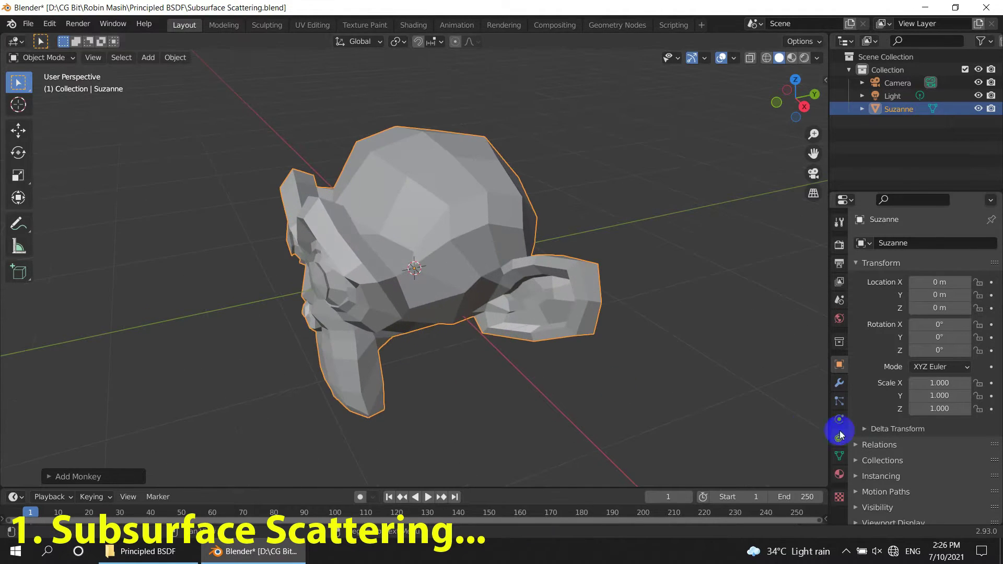
- Add a Subdivision Surface modifier to Suzanne with viewport level 2
{"action": "left_click", "coordinate": [839, 383]}
{"action": "left_click", "coordinate": [893, 244]}
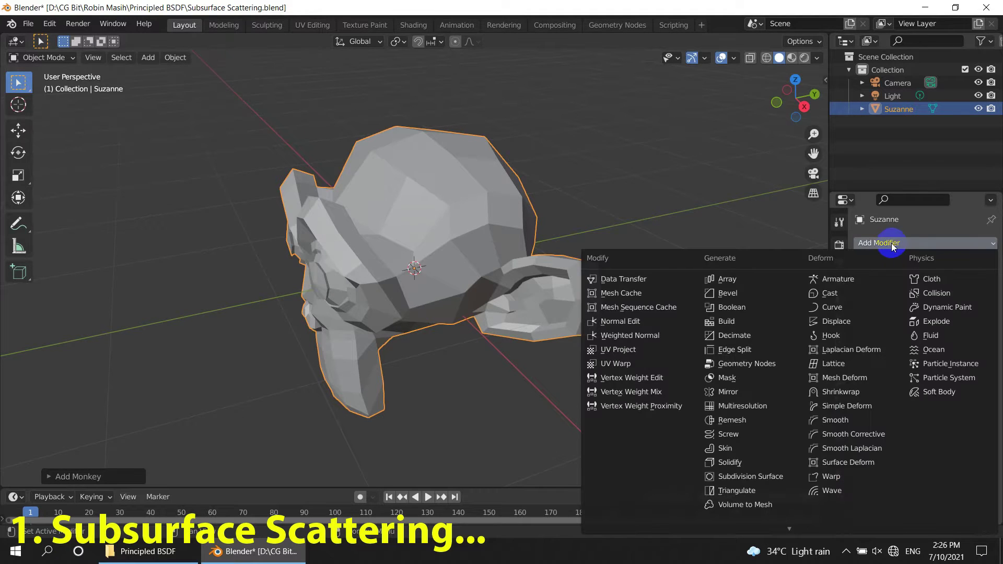
{"action": "left_click", "coordinate": [754, 479]}
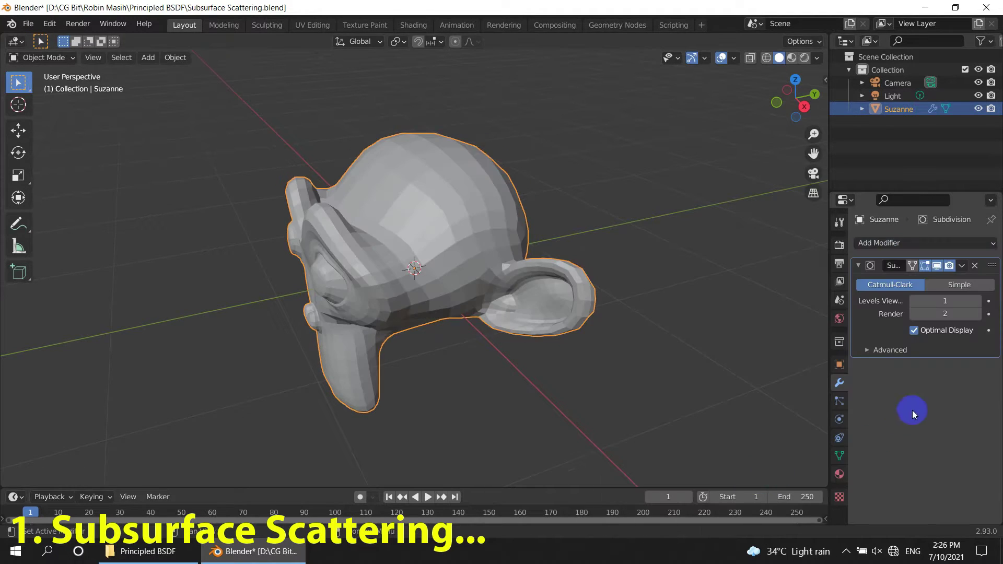
{"action": "left_click", "coordinate": [977, 300]}
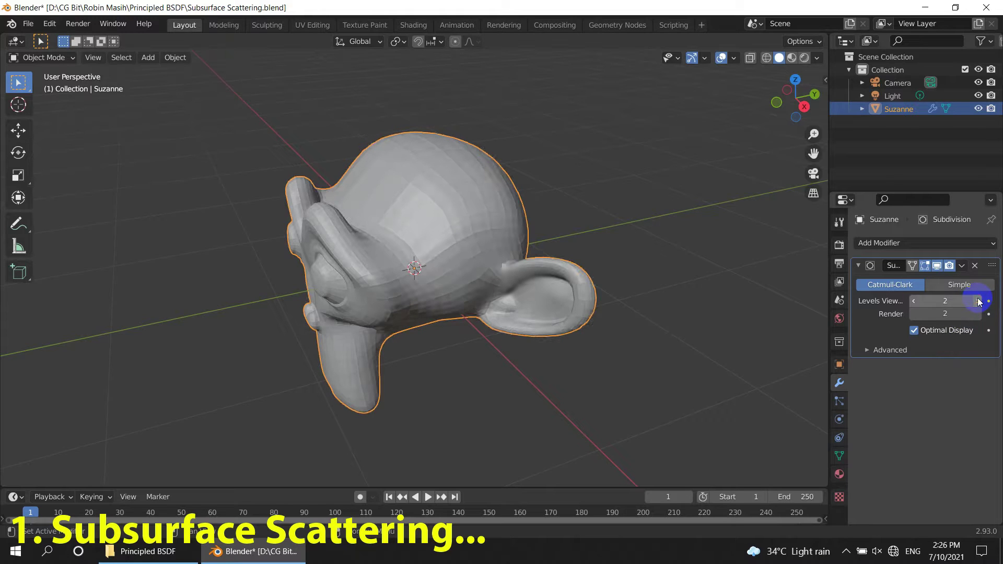
{"action": "scroll", "coordinate": [420, 314], "scroll_direction": "up", "scroll_amount": 3}
{"action": "scroll", "coordinate": [387, 295], "scroll_direction": "up", "scroll_amount": 1}
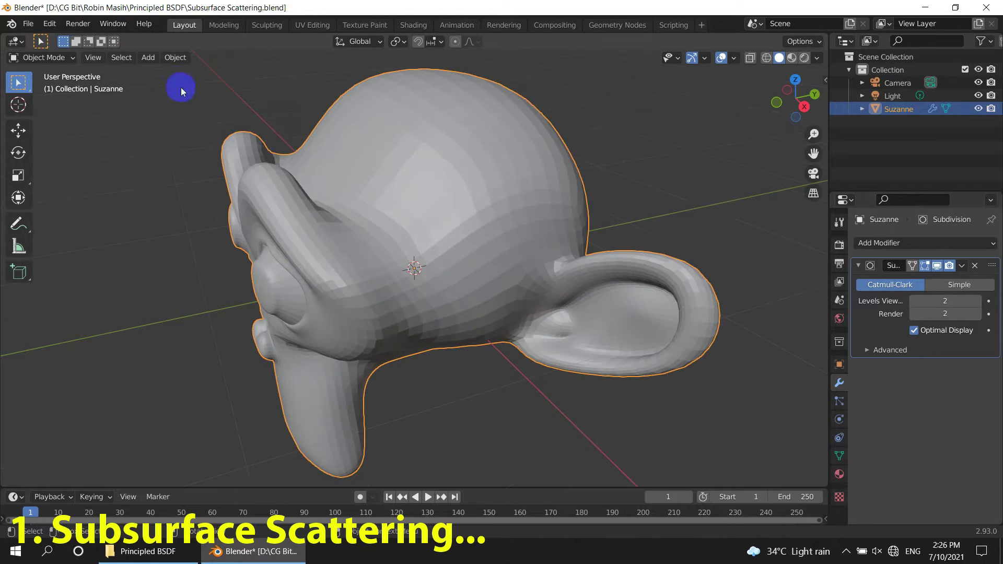
- Apply Shade Smooth to the monkey and orbit to view its face
{"action": "left_click", "coordinate": [175, 57]}
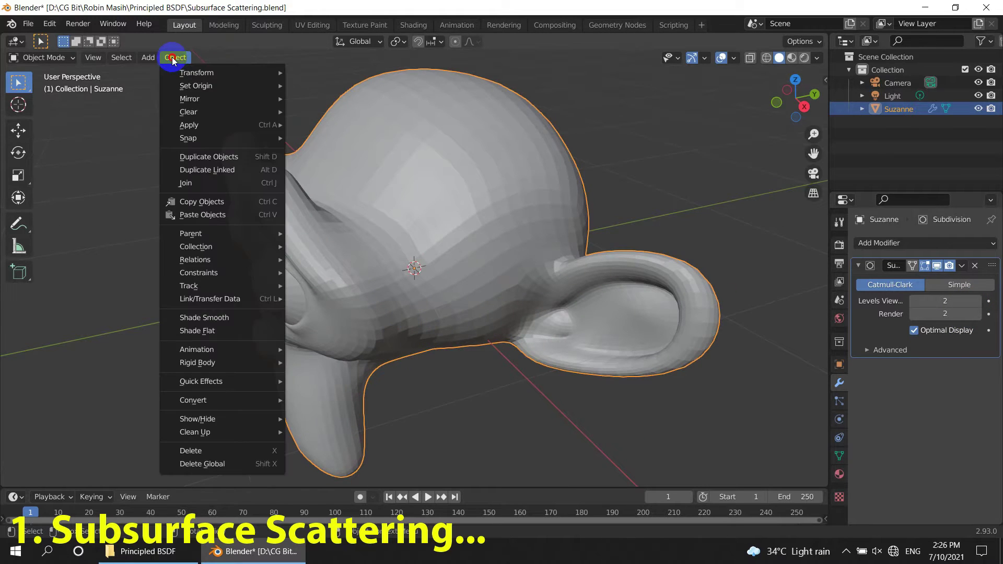
{"action": "left_click", "coordinate": [223, 317]}
{"action": "mouse_move", "coordinate": [351, 353]}
{"action": "middle_mouse_down"}
{"action": "mouse_move", "coordinate": [538, 324]}
{"action": "mouse_move", "coordinate": [562, 300]}
{"action": "middle_mouse_up"}
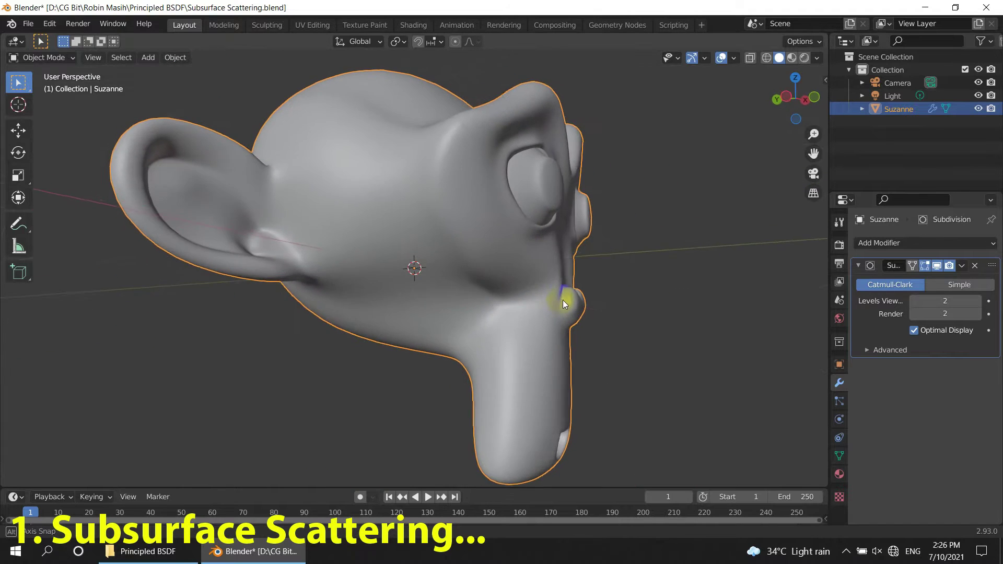
{"action": "scroll", "coordinate": [509, 298], "scroll_direction": "down", "scroll_amount": 3}
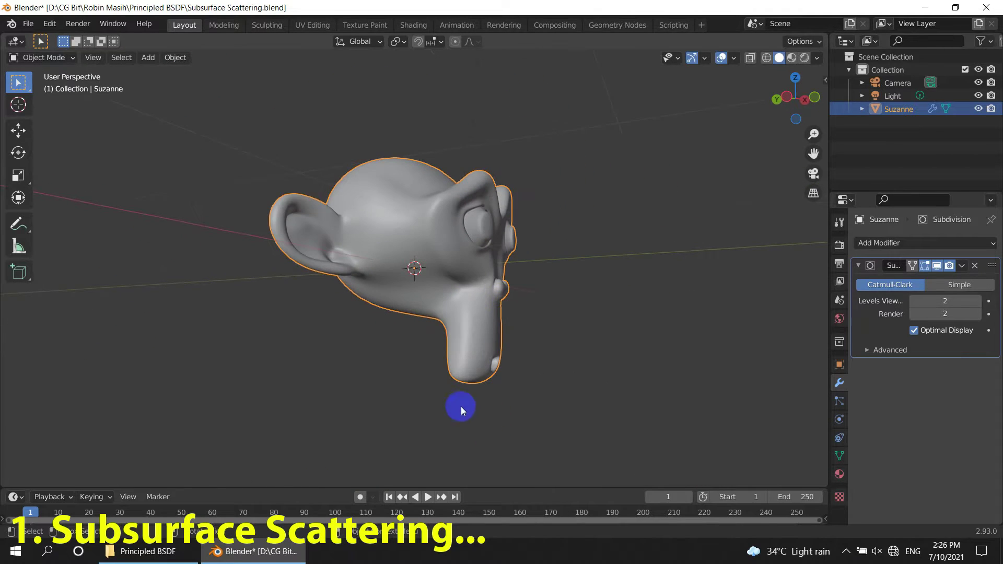
- Switch the viewport to rendered shading and add a 100 W point light
{"action": "left_click", "coordinate": [804, 59]}
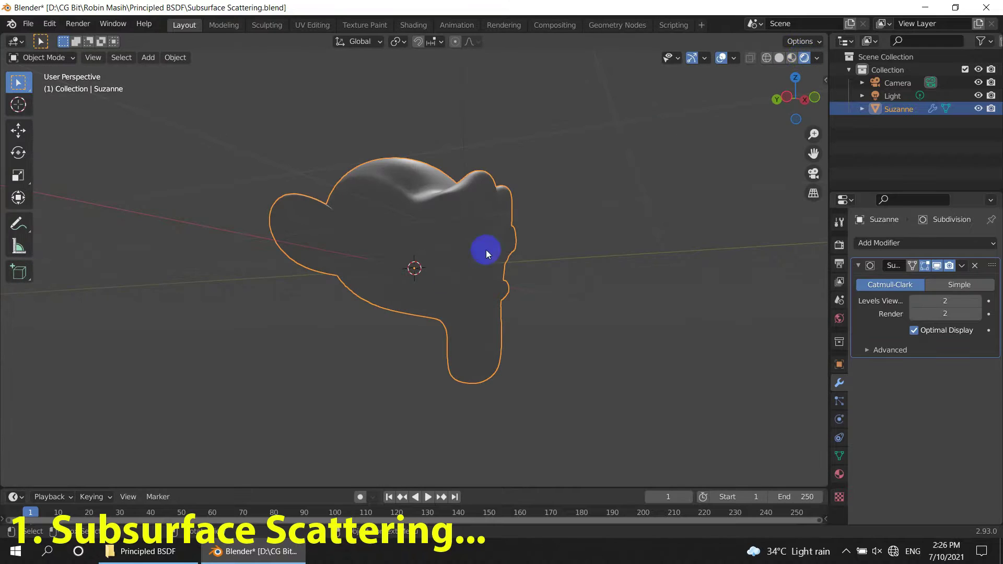
{"action": "key", "text": "shift+a"}
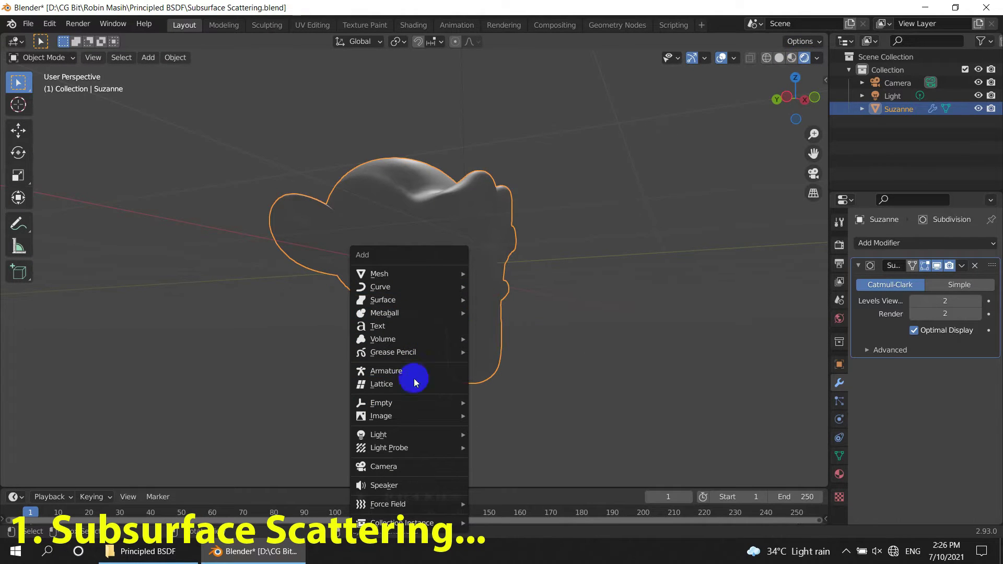
{"action": "mouse_move", "coordinate": [392, 434]}
{"action": "left_click", "coordinate": [494, 434]}
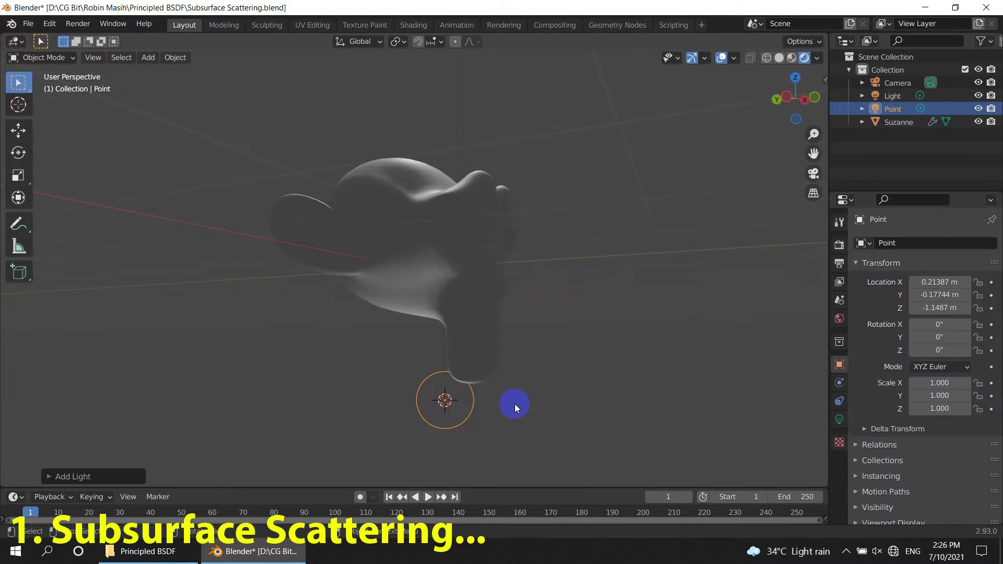
{"action": "left_click", "coordinate": [839, 420]}
{"action": "left_click", "coordinate": [942, 327]}
{"action": "type", "text": "100"}
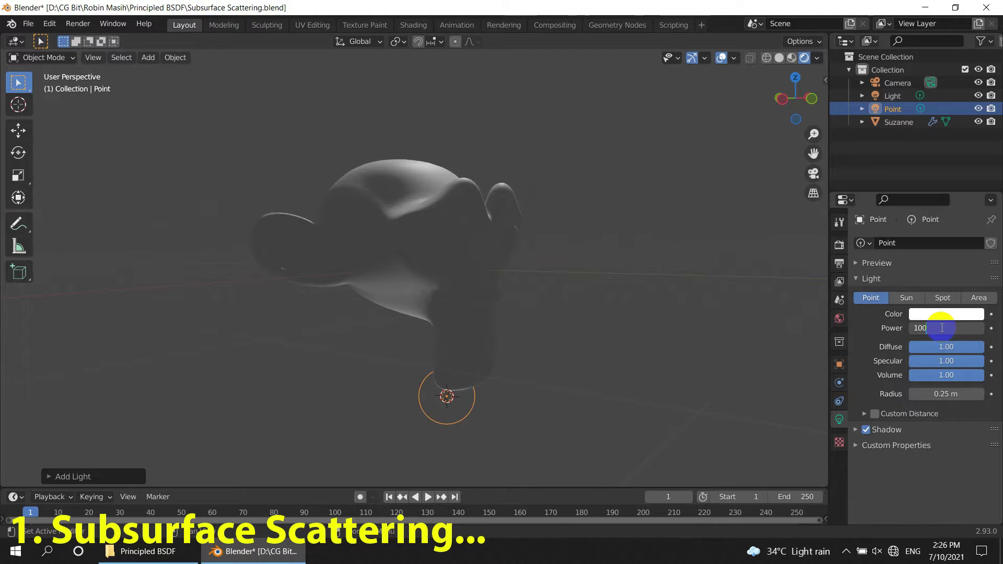
{"action": "key", "text": "Return"}
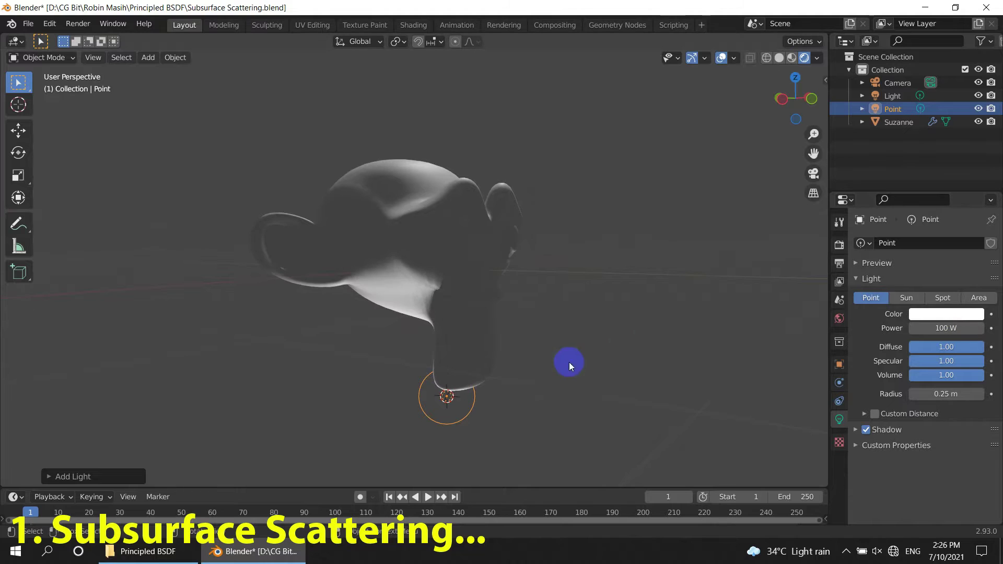
- Move the point light horizontally toward the monkey
{"action": "mouse_move", "coordinate": [568, 362]}
{"action": "middle_mouse_down"}
{"action": "mouse_move", "coordinate": [484, 439]}
{"action": "mouse_move", "coordinate": [569, 441]}
{"action": "mouse_move", "coordinate": [557, 444]}
{"action": "middle_mouse_up"}
{"action": "key", "text": "g"}
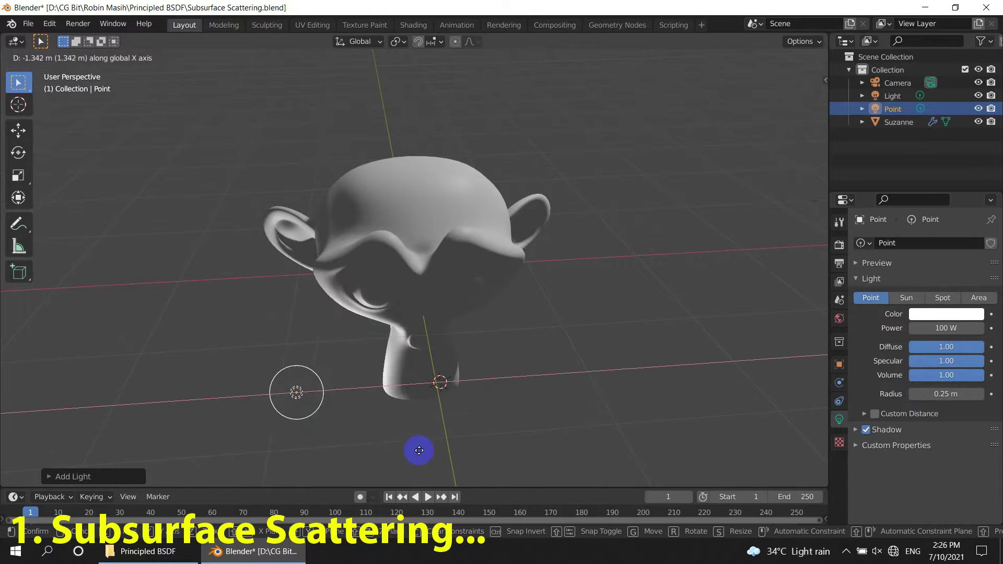
{"action": "left_click", "coordinate": [374, 454]}
{"action": "middle_click_drag", "start_coordinate": [374, 455], "coordinate": [553, 454]}
{"action": "key", "text": "g"}
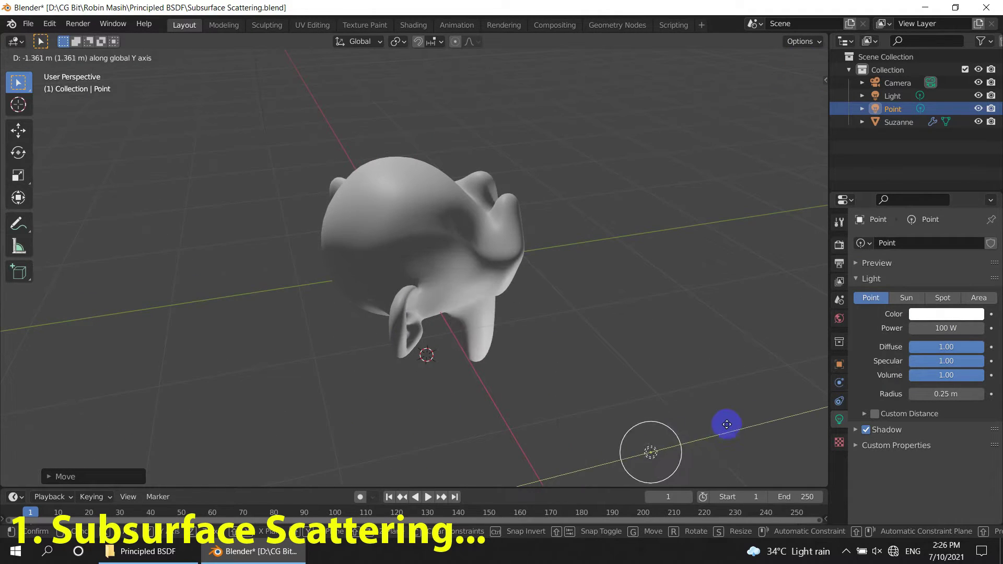
{"action": "left_click", "coordinate": [723, 439]}
{"action": "middle_click_drag", "start_coordinate": [723, 439], "coordinate": [653, 388]}
- Raise the light along Z beside Suzanne's head, then select the monkey
{"action": "key", "text": "g"}
{"action": "key", "text": "z"}
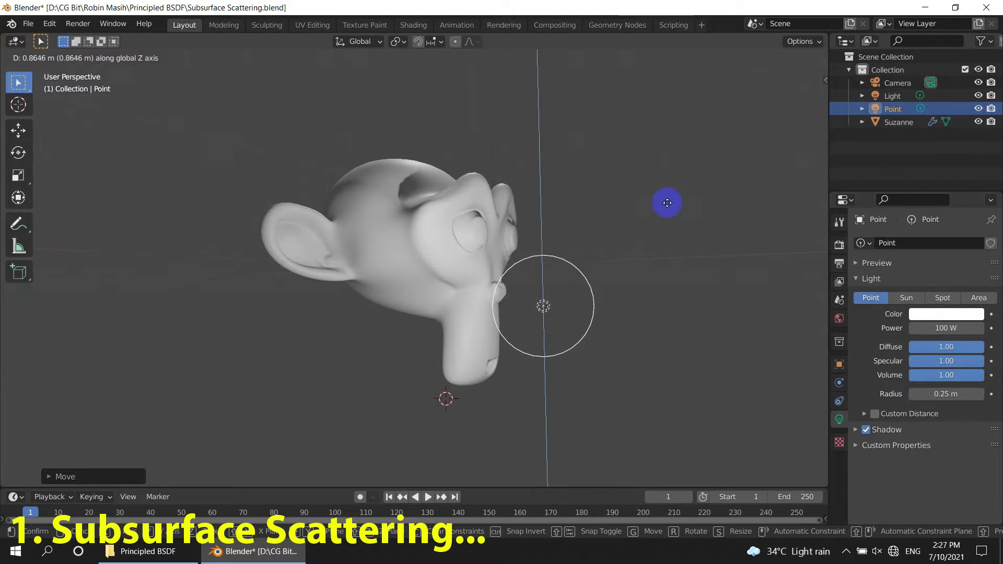
{"action": "left_click", "coordinate": [667, 176]}
{"action": "mouse_move", "coordinate": [667, 300]}
{"action": "middle_mouse_down"}
{"action": "mouse_move", "coordinate": [624, 351]}
{"action": "mouse_move", "coordinate": [476, 349]}
{"action": "middle_mouse_up"}
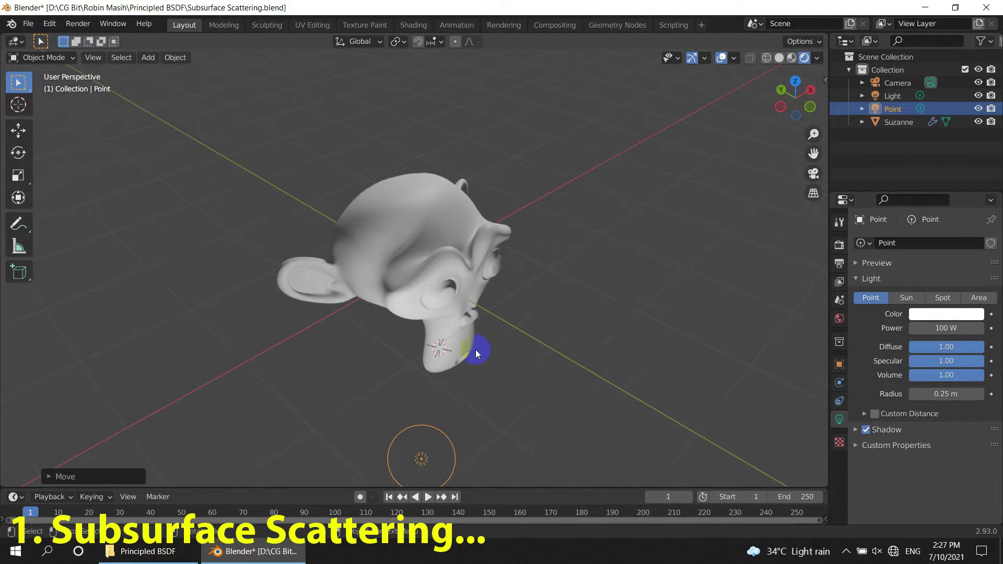
{"action": "scroll", "coordinate": [475, 350], "scroll_direction": "up", "scroll_amount": 3}
{"action": "scroll", "coordinate": [522, 289], "scroll_direction": "up", "scroll_amount": 2}
{"action": "mouse_move", "coordinate": [524, 299]}
{"action": "middle_mouse_down"}
{"action": "mouse_move", "coordinate": [576, 340]}
{"action": "mouse_move", "coordinate": [553, 271]}
{"action": "middle_mouse_up"}
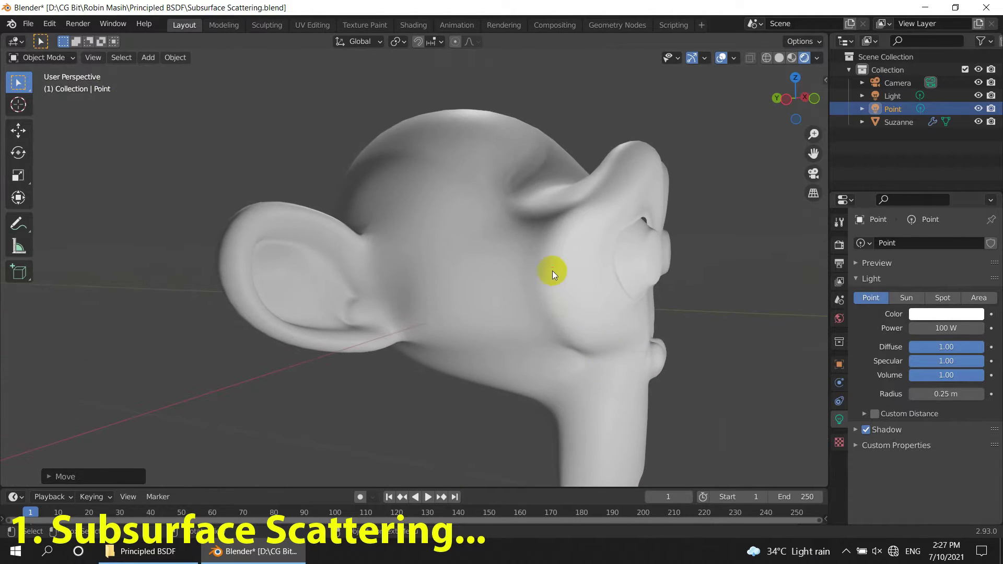
{"action": "left_click", "coordinate": [553, 271]}
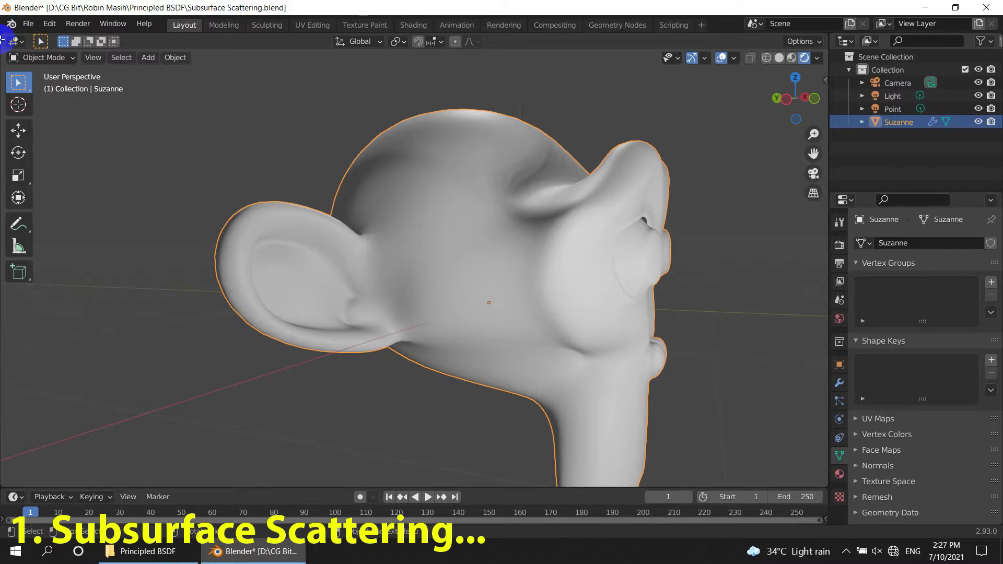
- Split the 3D view and turn the left area into a Shader Editor
{"action": "left_click_drag", "start_coordinate": [10, 39], "coordinate": [367, 83]}
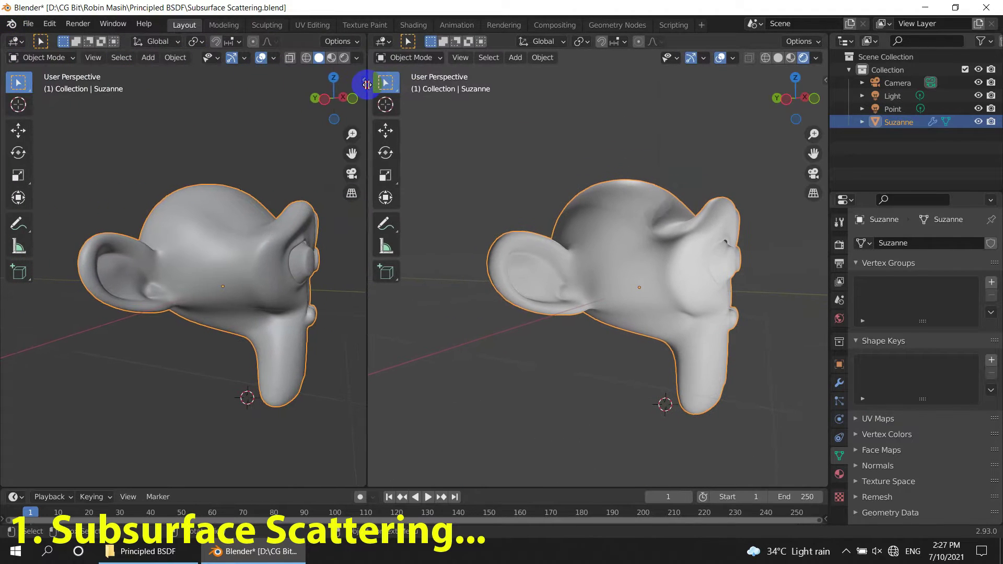
{"action": "left_click", "coordinate": [16, 40]}
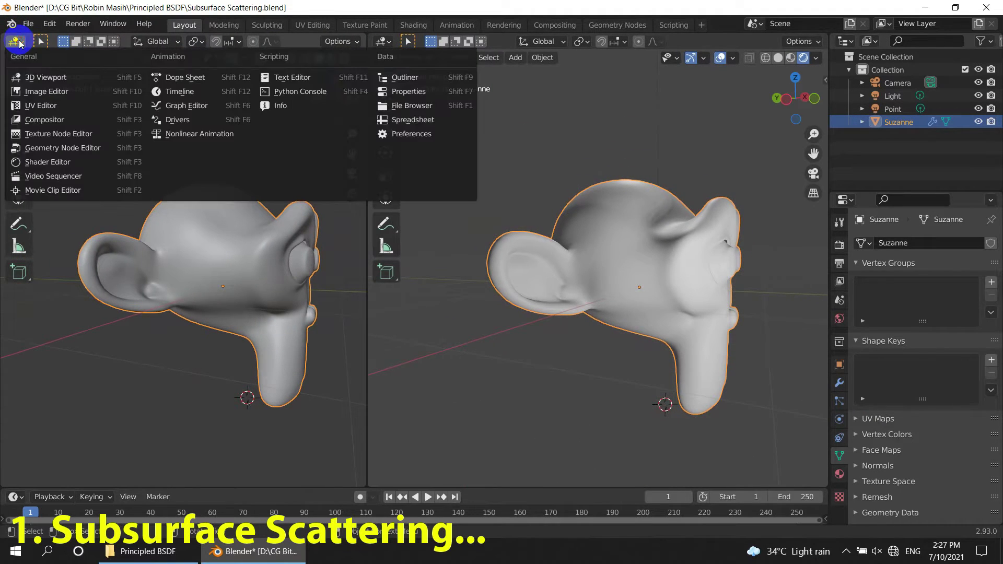
{"action": "left_click", "coordinate": [64, 165]}
{"action": "left_click_drag", "start_coordinate": [221, 274], "coordinate": [366, 273]}
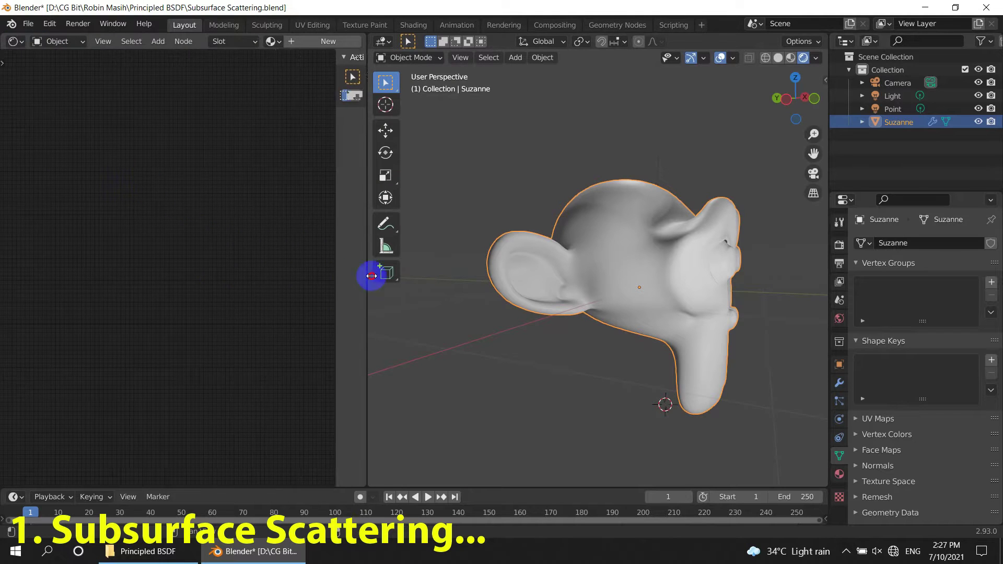
{"action": "scroll", "coordinate": [602, 321], "scroll_direction": "up", "scroll_amount": 5}
{"action": "scroll", "coordinate": [641, 333], "scroll_direction": "down", "scroll_amount": 3}
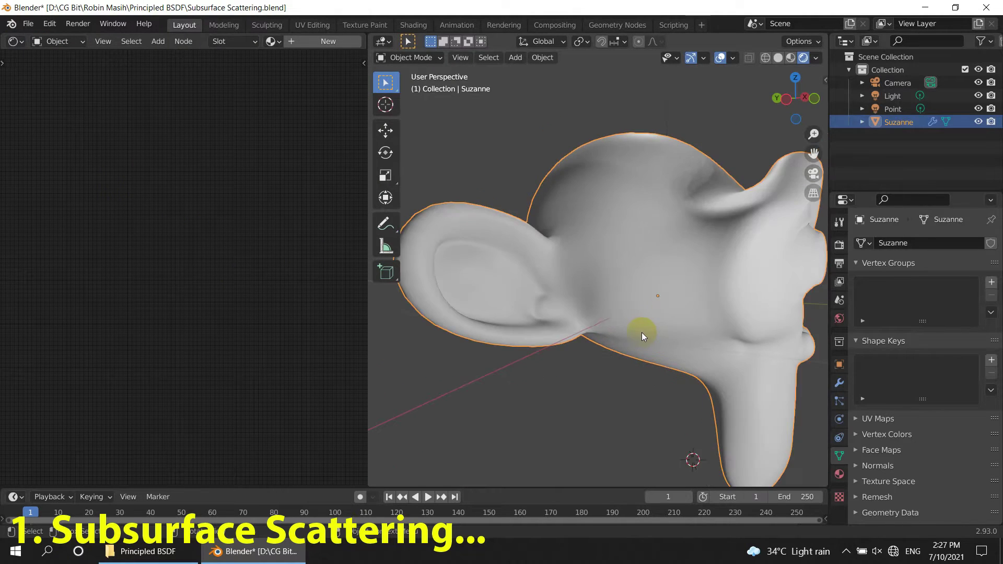
{"action": "middle_click_drag", "start_coordinate": [641, 332], "coordinate": [625, 338]}
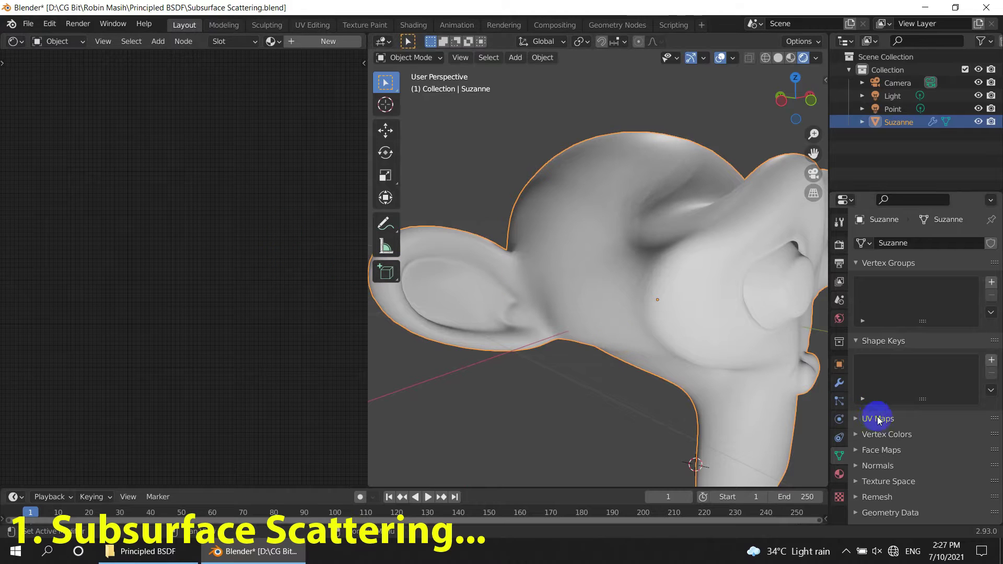
{"action": "left_click", "coordinate": [839, 474]}
- Create a new material for Suzanne and set its base colour to green
{"action": "left_click", "coordinate": [923, 300]}
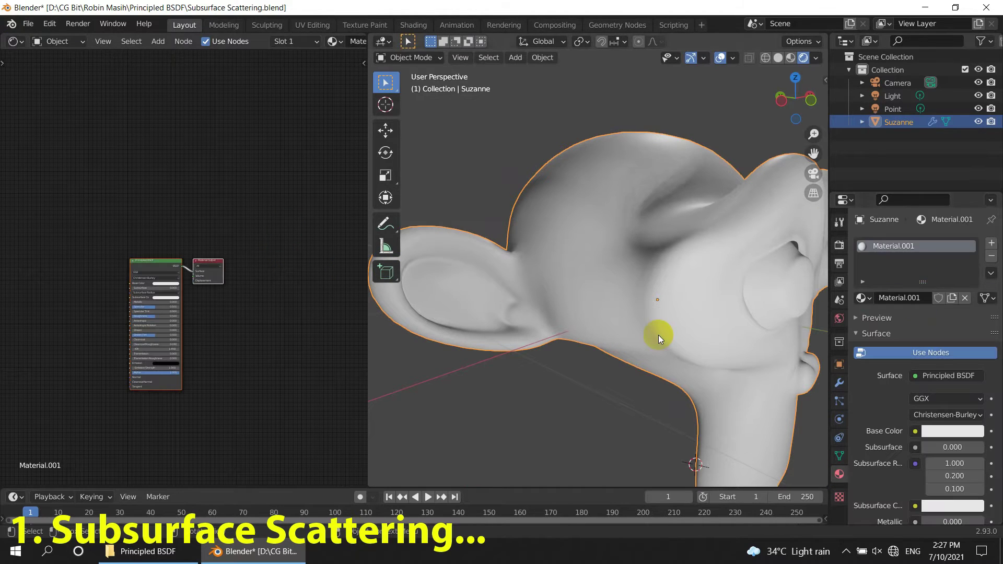
{"action": "scroll", "coordinate": [175, 314], "scroll_direction": "up", "scroll_amount": 2}
{"action": "scroll", "coordinate": [131, 343], "scroll_direction": "up", "scroll_amount": 3}
{"action": "scroll", "coordinate": [131, 343], "scroll_direction": "up", "scroll_amount": 1}
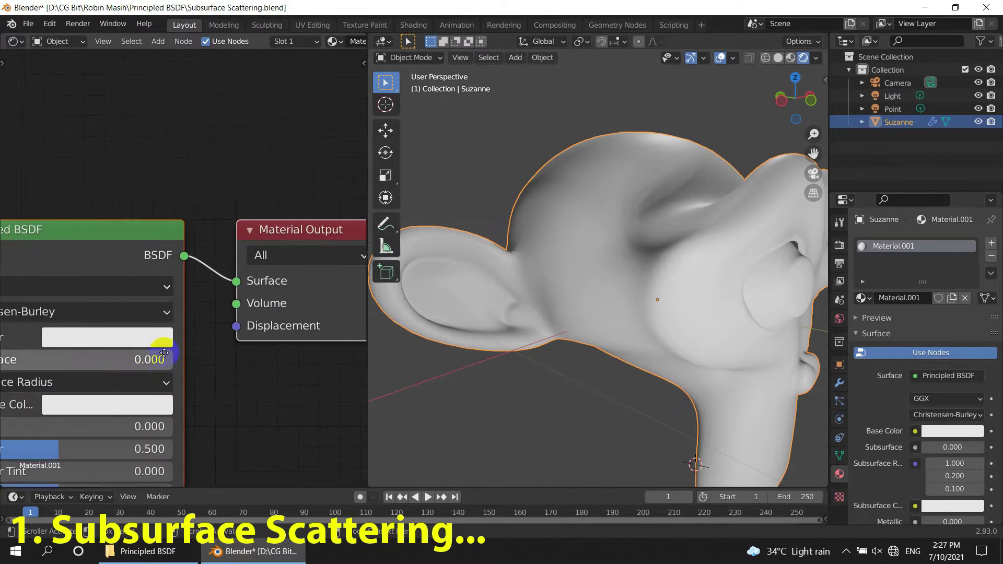
{"action": "scroll", "coordinate": [258, 256], "scroll_direction": "up", "scroll_amount": 1}
{"action": "scroll", "coordinate": [211, 255], "scroll_direction": "up", "scroll_amount": 1}
{"action": "left_click", "coordinate": [211, 255]}
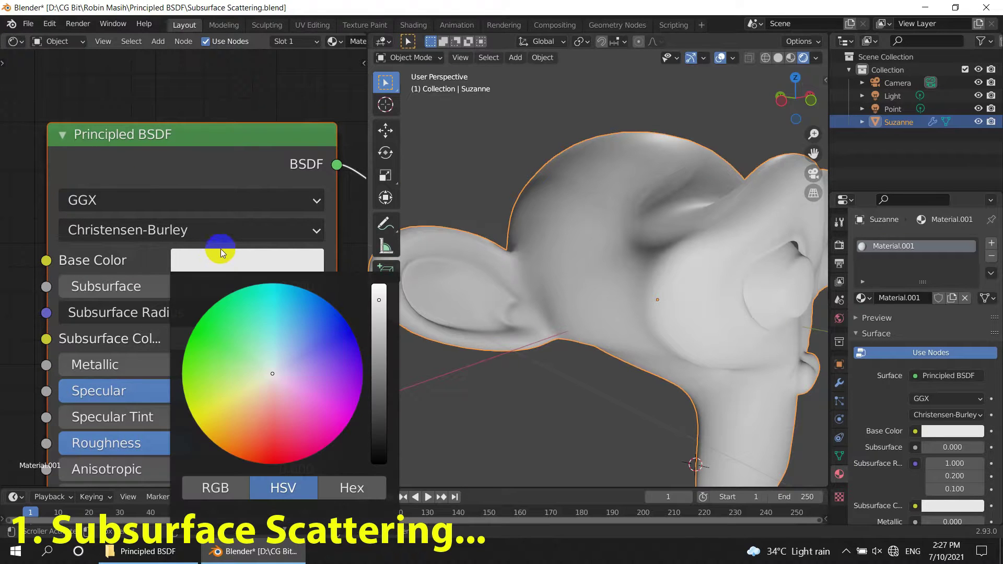
{"action": "mouse_move", "coordinate": [271, 365]}
{"action": "left_mouse_down"}
{"action": "mouse_move", "coordinate": [253, 397]}
{"action": "mouse_move", "coordinate": [210, 332]}
{"action": "mouse_move", "coordinate": [359, 377]}
{"action": "mouse_move", "coordinate": [206, 398]}
{"action": "mouse_move", "coordinate": [191, 340]}
{"action": "left_mouse_up"}
- Set the subsurface colour to red and raise Subsurface to 1.000
{"action": "scroll", "coordinate": [305, 365], "scroll_direction": "down", "scroll_amount": 2}
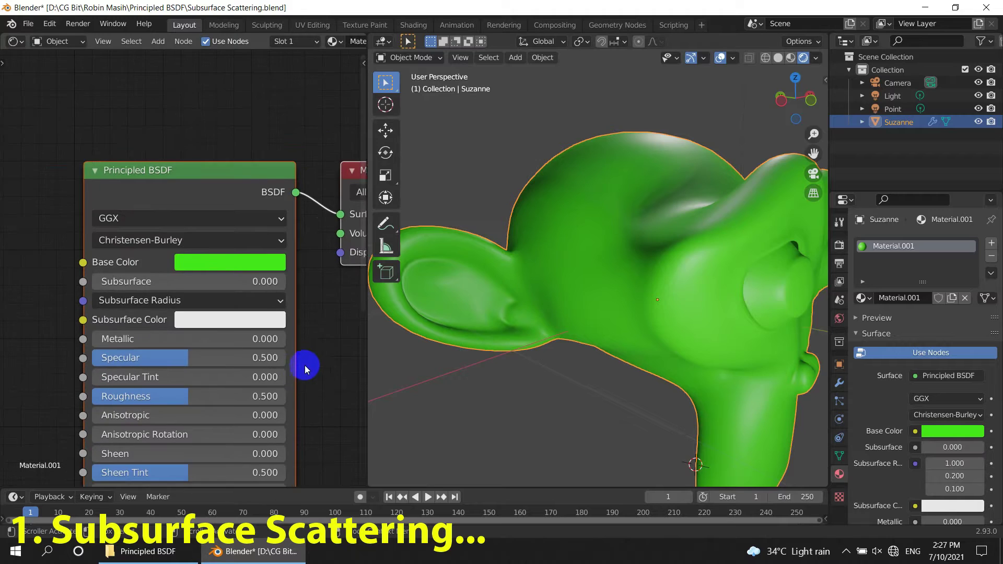
{"action": "scroll", "coordinate": [212, 390], "scroll_direction": "down", "scroll_amount": 1}
{"action": "left_click", "coordinate": [212, 390]}
{"action": "mouse_move", "coordinate": [211, 206]}
{"action": "left_mouse_down"}
{"action": "mouse_move", "coordinate": [273, 213]}
{"action": "mouse_move", "coordinate": [226, 254]}
{"action": "mouse_move", "coordinate": [216, 249]}
{"action": "left_mouse_up"}
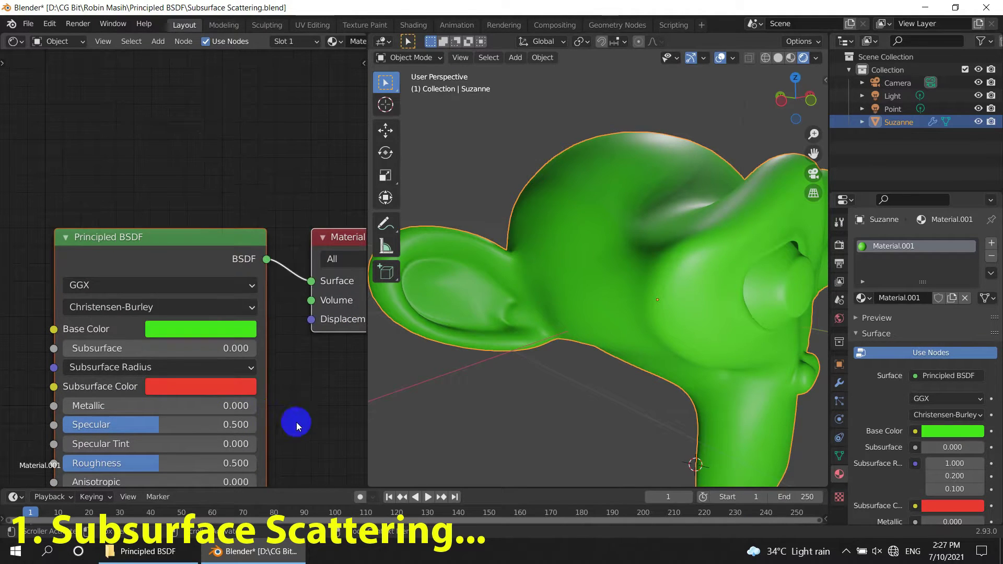
{"action": "mouse_move", "coordinate": [112, 356]}
{"action": "left_mouse_down"}
{"action": "mouse_move", "coordinate": [364, 394]}
{"action": "mouse_move", "coordinate": [251, 361]}
{"action": "left_mouse_up"}
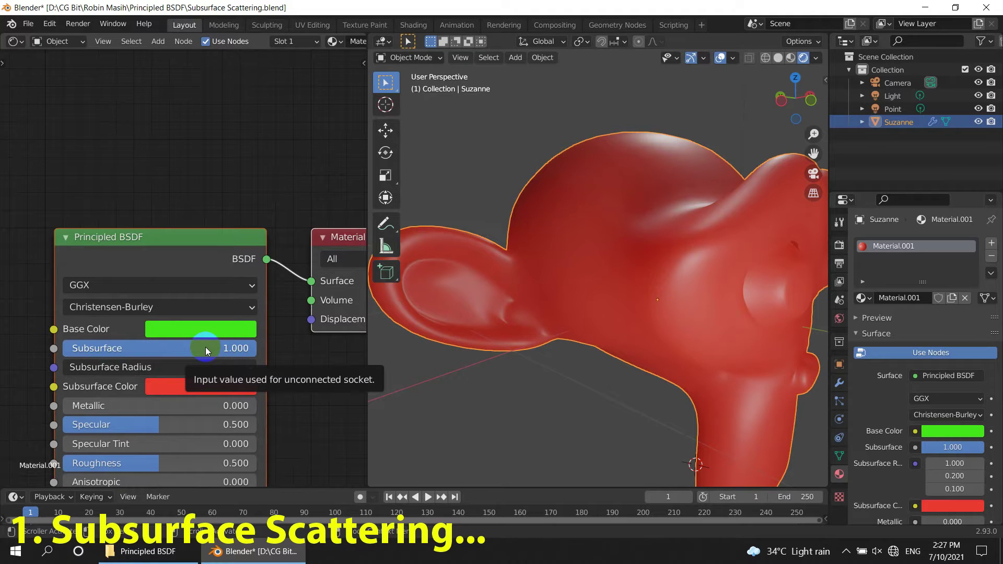
- Enter 0.5 as the Subsurface amount
{"action": "left_click", "coordinate": [174, 349]}
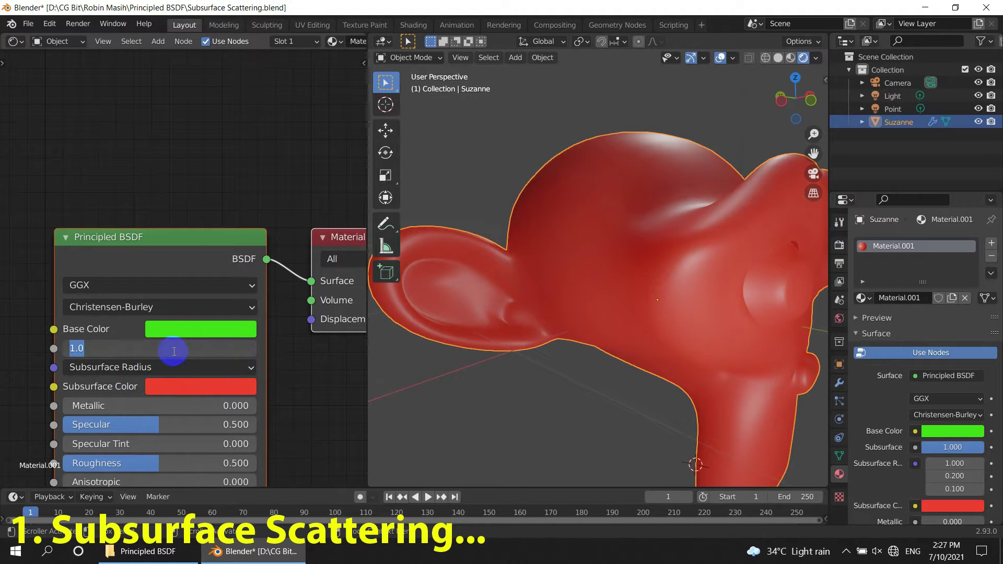
{"action": "type", "text": ".5"}
{"action": "type", "text": "0.500"}
{"action": "key", "text": "Return"}
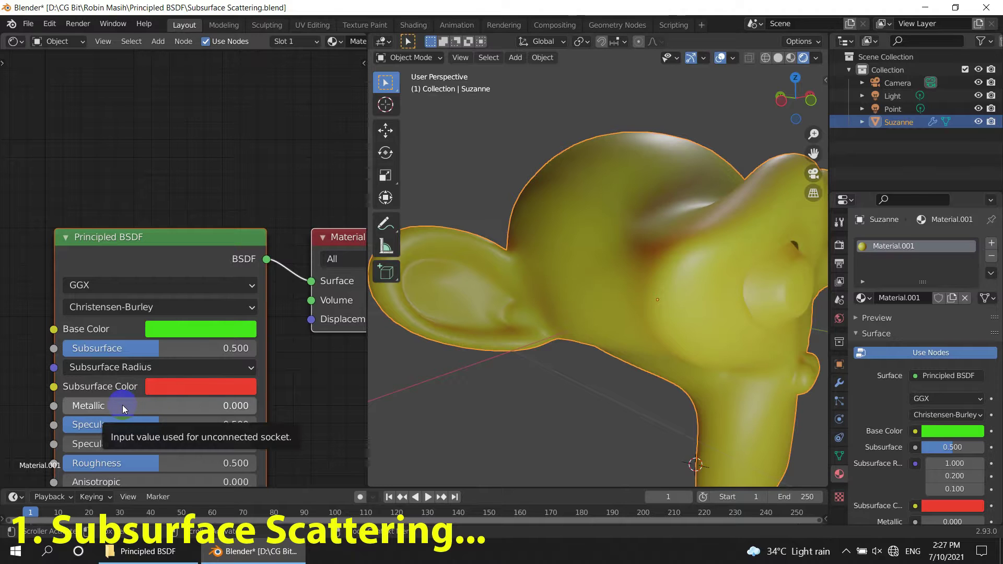
{"action": "middle_click_drag", "start_coordinate": [641, 318], "coordinate": [666, 293]}
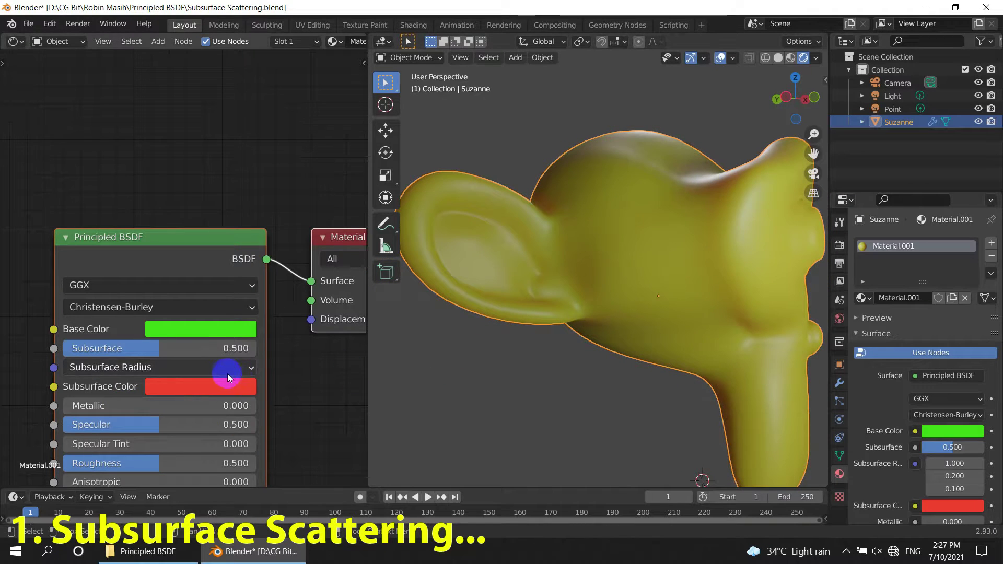
{"action": "scroll", "coordinate": [213, 403], "scroll_direction": "up", "scroll_amount": 2}
{"action": "middle_click_drag", "start_coordinate": [213, 403], "coordinate": [226, 339]}
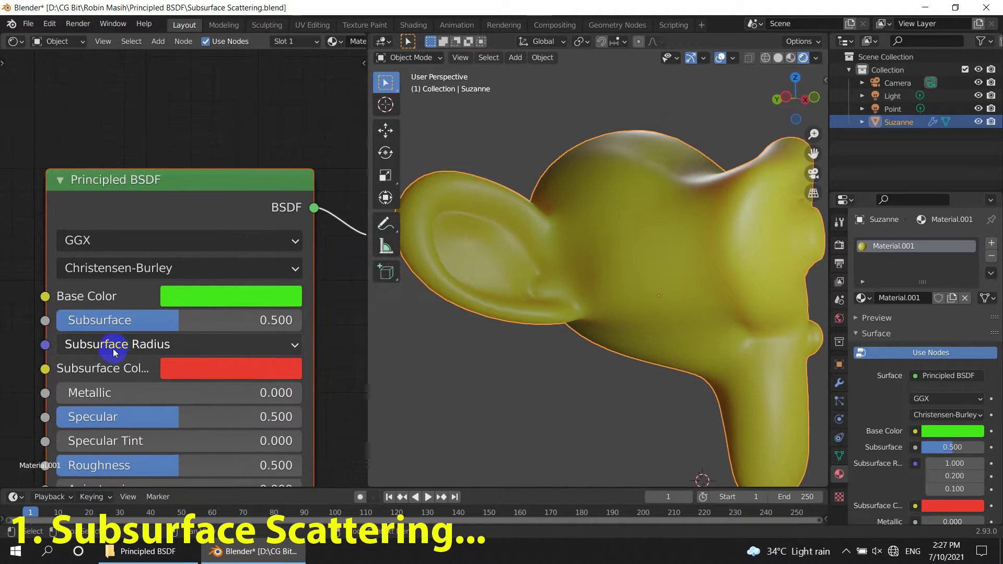
- Set all three Subsurface Radius values to 0
{"action": "left_click", "coordinate": [111, 346]}
{"action": "double_click", "coordinate": [148, 373]}
{"action": "type", "text": "1.0"}
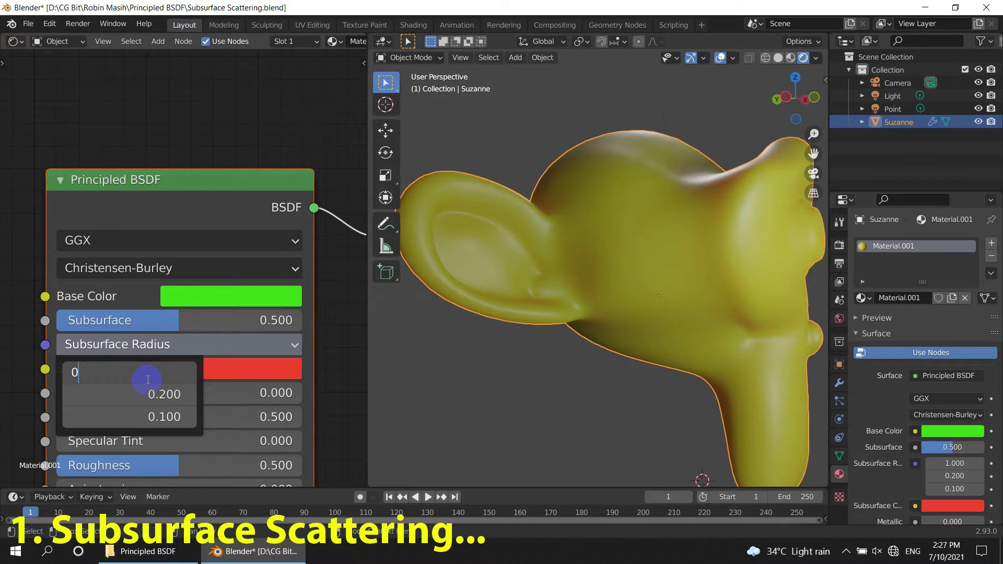
{"action": "key", "text": "Return"}
{"action": "double_click", "coordinate": [148, 394]}
{"action": "type", "text": "0"}
{"action": "key", "text": "Return"}
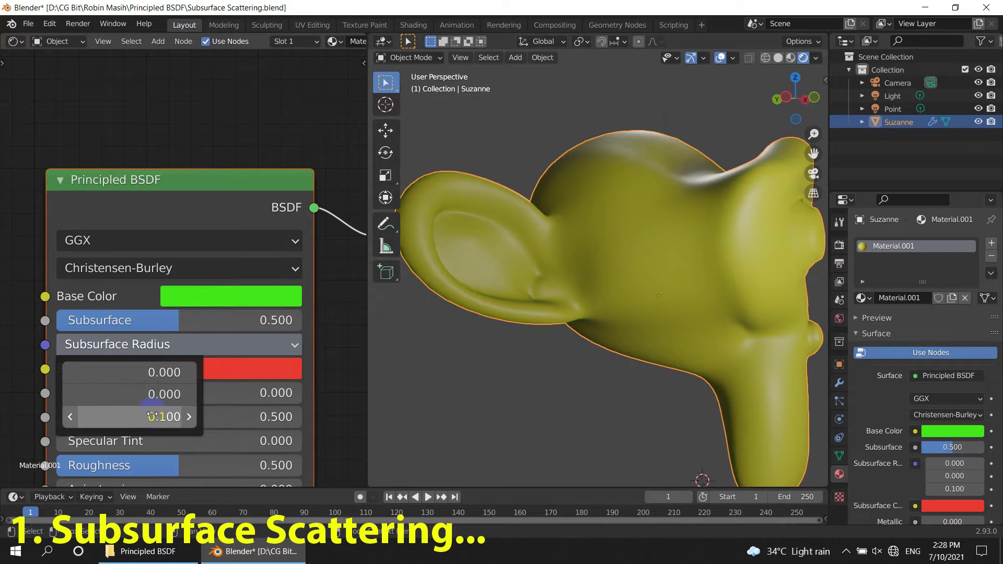
{"action": "double_click", "coordinate": [151, 417]}
{"action": "key", "text": "Return"}
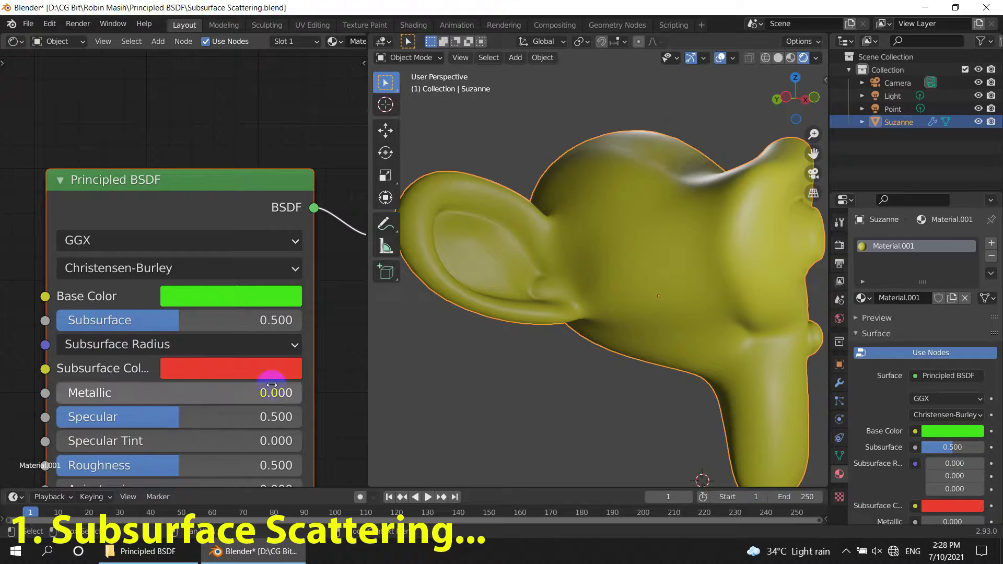
{"action": "scroll", "coordinate": [629, 280], "scroll_direction": "up", "scroll_amount": 3}
{"action": "mouse_move", "coordinate": [591, 309]}
{"action": "middle_mouse_down"}
{"action": "mouse_move", "coordinate": [582, 300]}
{"action": "mouse_move", "coordinate": [695, 309]}
{"action": "mouse_move", "coordinate": [695, 319]}
{"action": "middle_mouse_up"}
{"action": "scroll", "coordinate": [308, 354], "scroll_direction": "down", "scroll_amount": 2}
{"action": "middle_click_drag", "start_coordinate": [307, 355], "coordinate": [302, 397]}
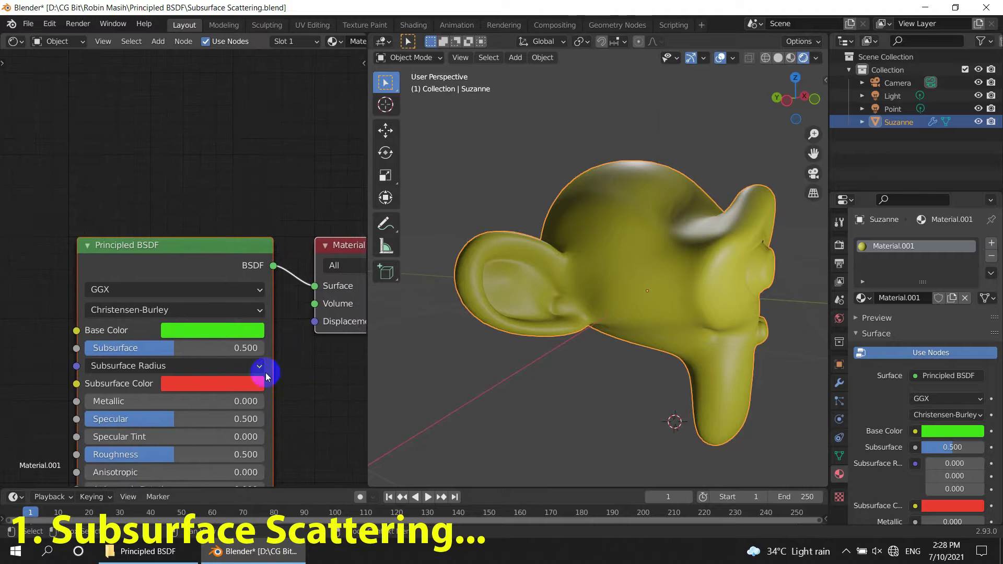
- Make the base colour white by removing saturation and raising its value
{"action": "left_click", "coordinate": [210, 329]}
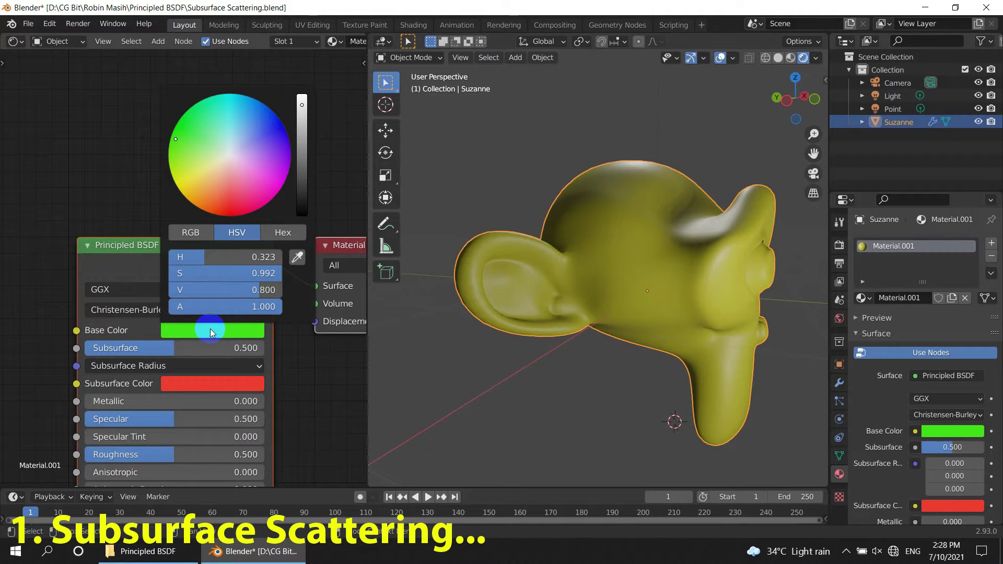
{"action": "left_click_drag", "start_coordinate": [246, 257], "coordinate": [131, 260]}
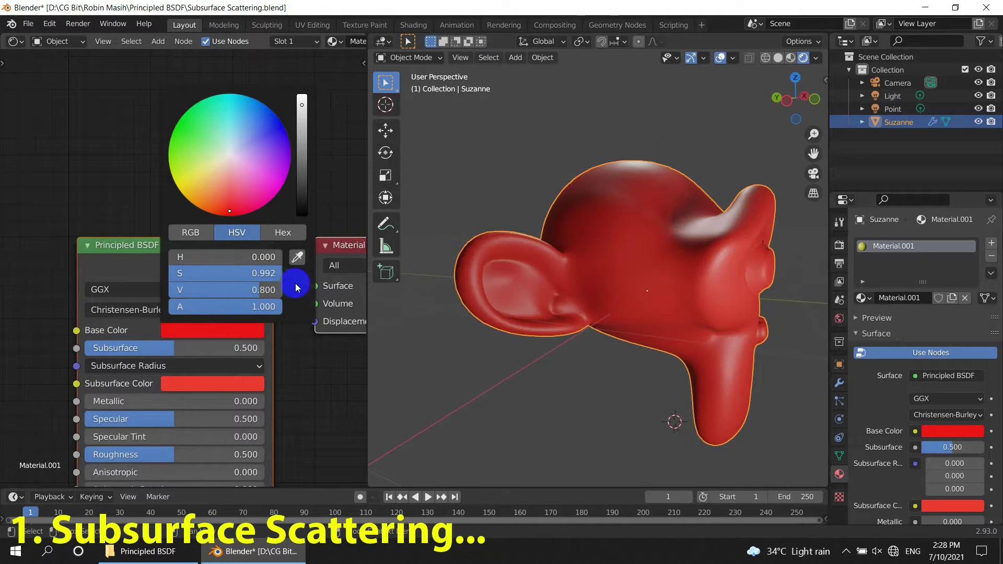
{"action": "left_click_drag", "start_coordinate": [291, 273], "coordinate": [67, 271]}
{"action": "left_click_drag", "start_coordinate": [253, 293], "coordinate": [271, 293]}
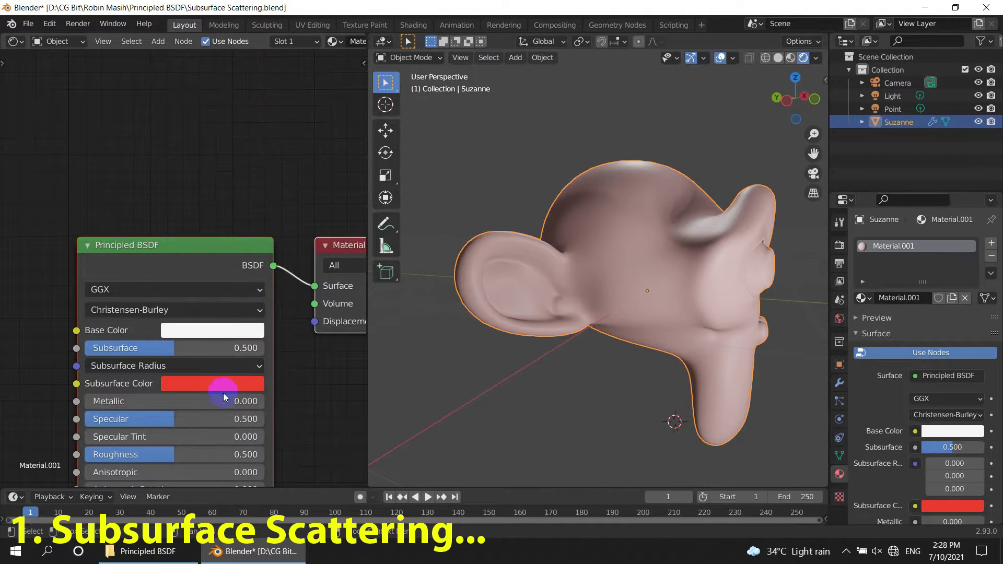
{"action": "scroll", "coordinate": [230, 402], "scroll_direction": "up", "scroll_amount": 1}
- Make the subsurface colour near-white with hue and saturation at 0
{"action": "left_click", "coordinate": [234, 409]}
{"action": "left_click_drag", "start_coordinate": [286, 336], "coordinate": [209, 336]}
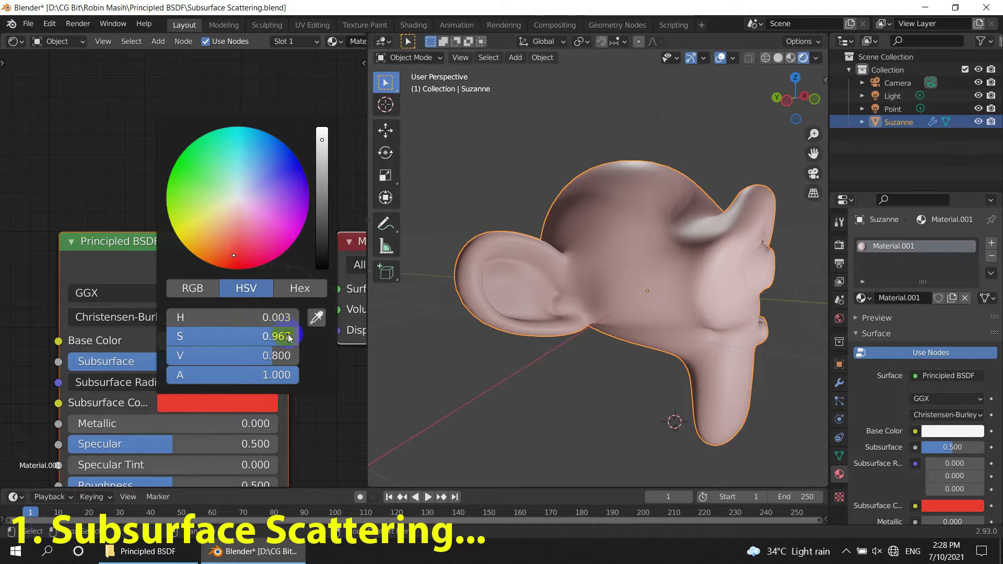
{"action": "left_click_drag", "start_coordinate": [268, 360], "coordinate": [278, 361]}
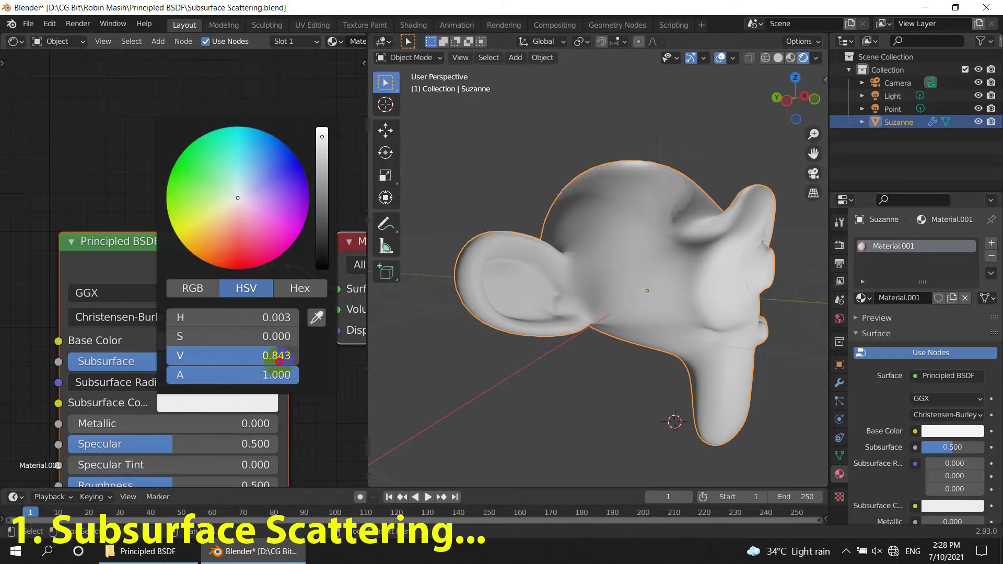
{"action": "left_click_drag", "start_coordinate": [270, 315], "coordinate": [264, 316]}
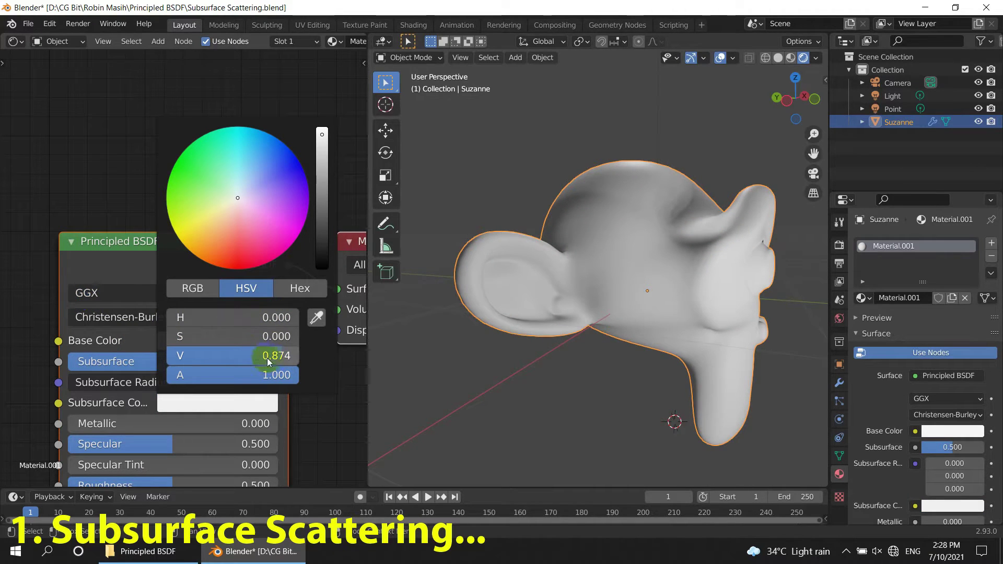
{"action": "left_click_drag", "start_coordinate": [278, 360], "coordinate": [284, 357]}
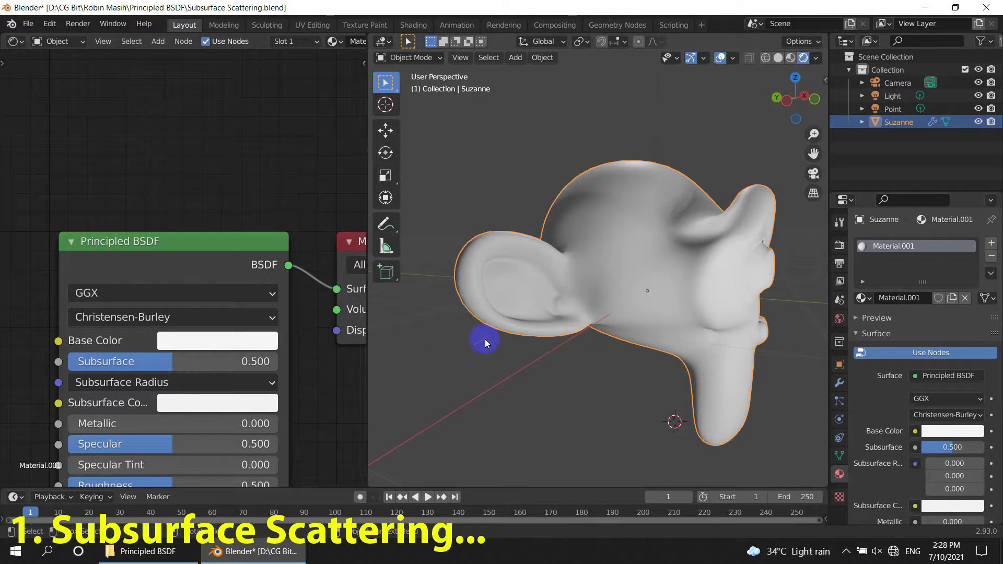
- Test a higher first Subsurface Radius value, then reset it to 0
{"action": "scroll", "coordinate": [670, 369], "scroll_direction": "up", "scroll_amount": 1}
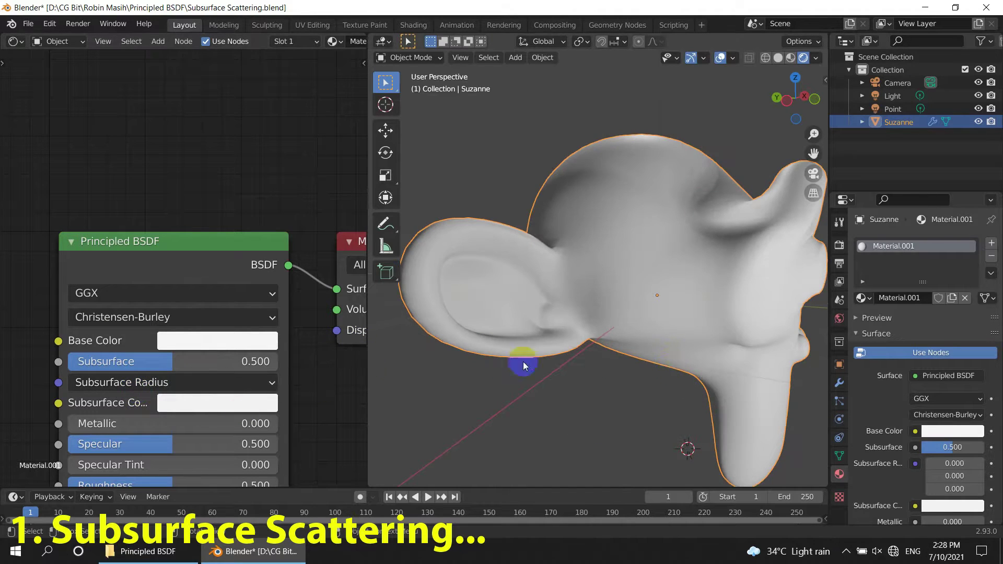
{"action": "left_click", "coordinate": [137, 382]}
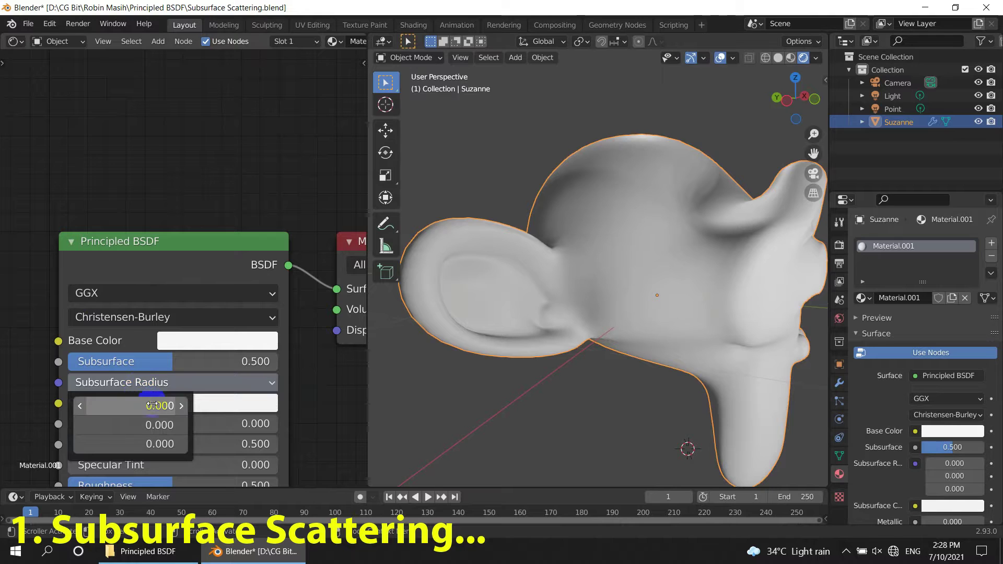
{"action": "left_click", "coordinate": [181, 406]}
{"action": "left_click", "coordinate": [181, 407]}
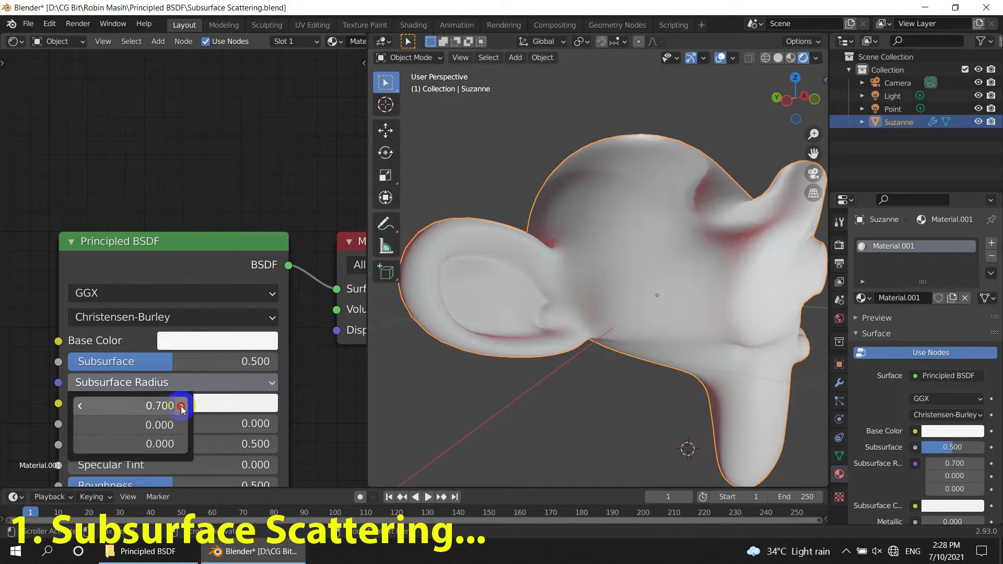
{"action": "left_click", "coordinate": [181, 407]}
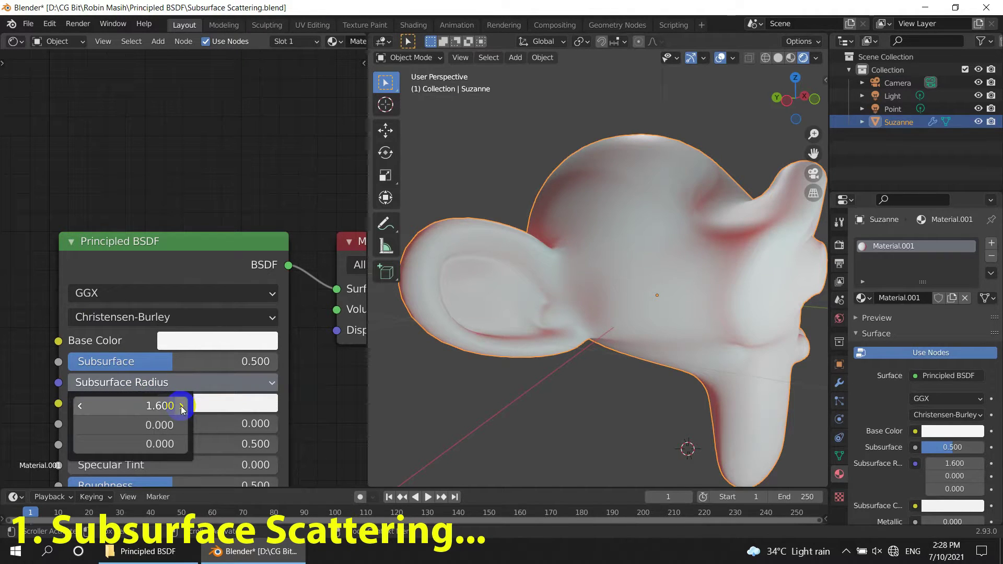
{"action": "mouse_move", "coordinate": [181, 407]}
{"action": "left_mouse_down"}
{"action": "mouse_move", "coordinate": [257, 405]}
{"action": "mouse_move", "coordinate": [343, 416]}
{"action": "mouse_move", "coordinate": [373, 432]}
{"action": "mouse_move", "coordinate": [196, 448]}
{"action": "mouse_move", "coordinate": [181, 406]}
{"action": "left_mouse_up"}
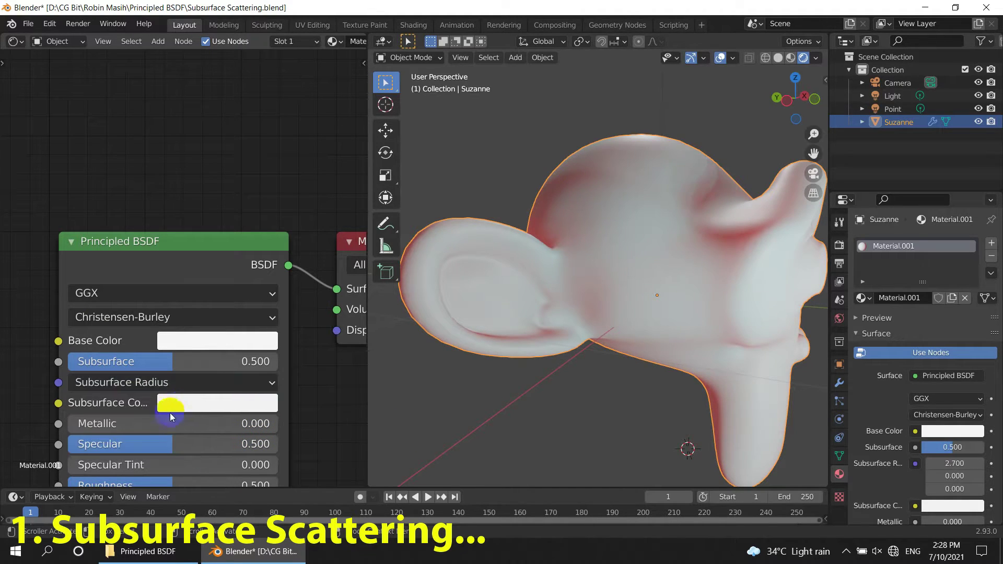
{"action": "left_click", "coordinate": [138, 383]}
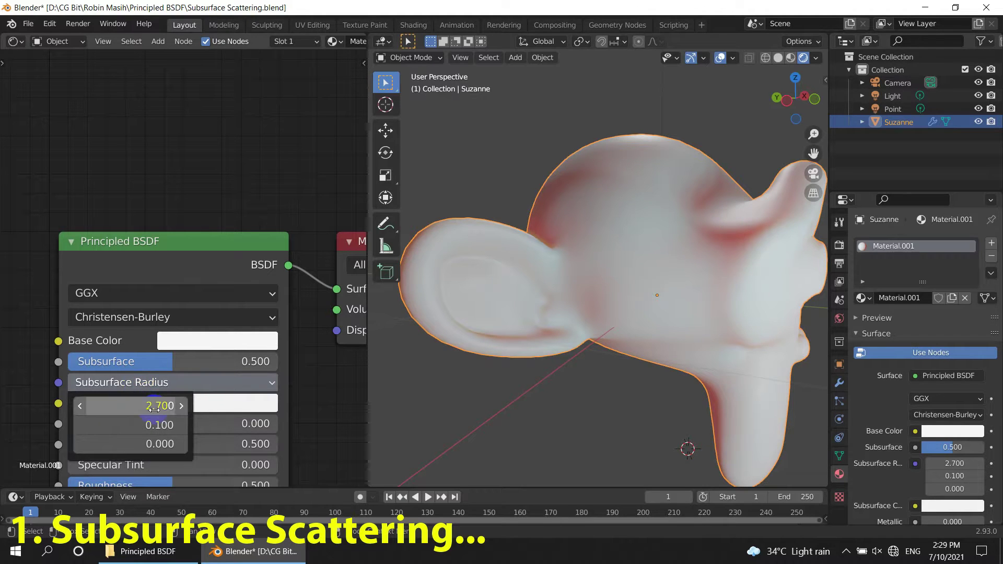
{"action": "left_click", "coordinate": [155, 407]}
{"action": "key", "text": "Return"}
- Raise the second Subsurface Radius value for a green tint, then reset it to 0
{"action": "left_click_drag", "start_coordinate": [157, 425], "coordinate": [203, 436]}
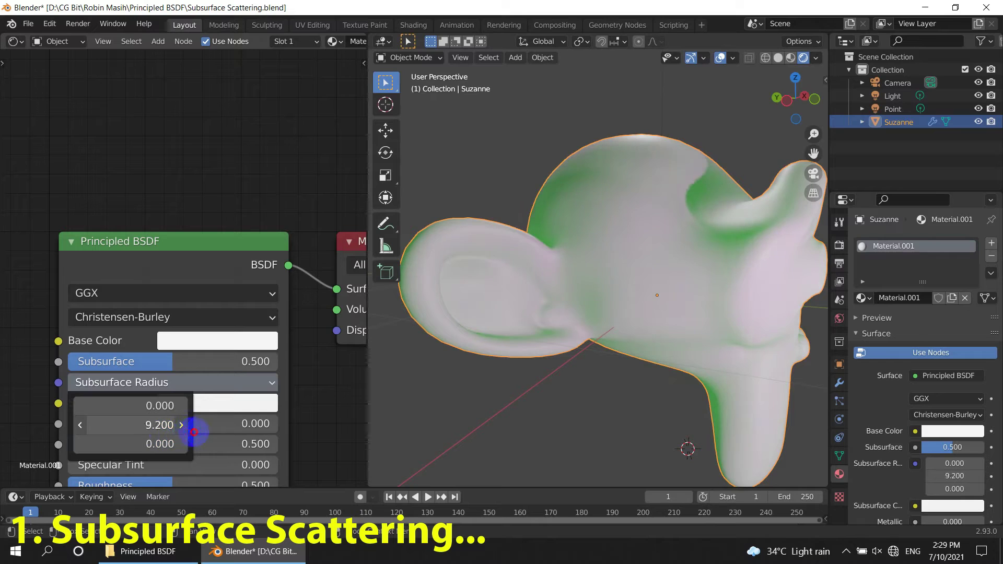
{"action": "left_click", "coordinate": [131, 387]}
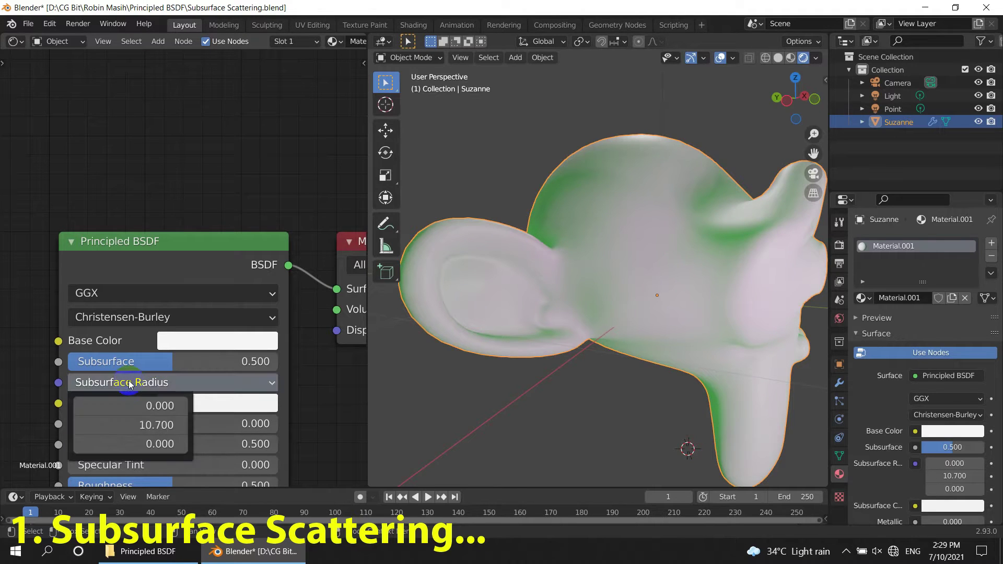
{"action": "left_click", "coordinate": [151, 425]}
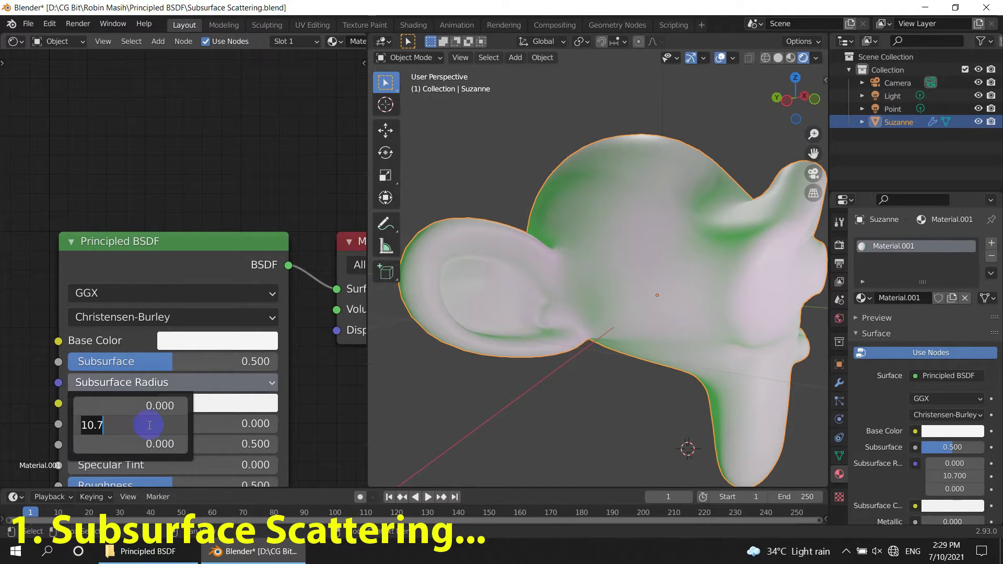
{"action": "type", "text": "0"}
{"action": "key", "text": "Return"}
- Push the third Subsurface Radius value to 23.3 for a blue tint
{"action": "left_click_drag", "start_coordinate": [149, 444], "coordinate": [212, 463]}
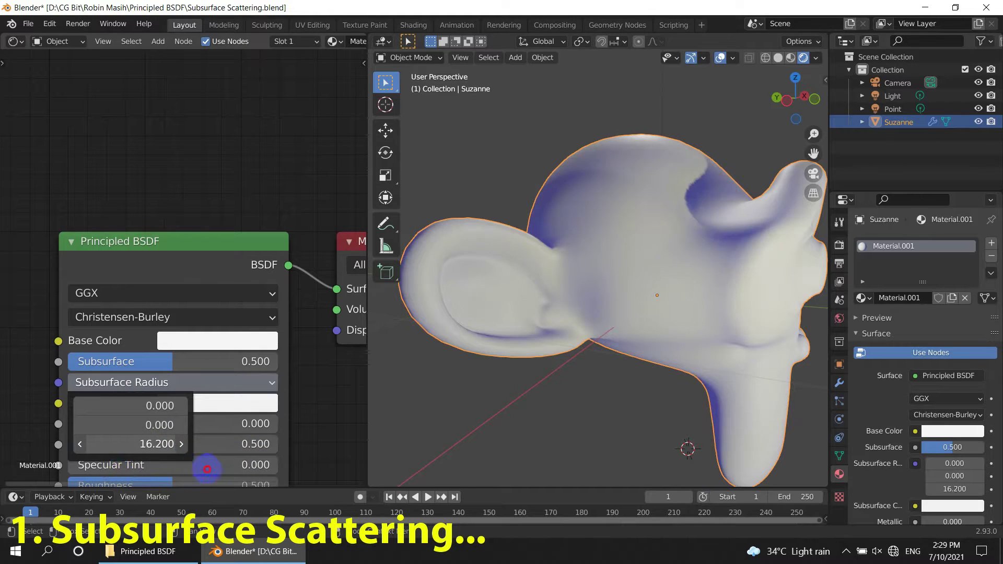
{"action": "left_click_drag", "start_coordinate": [212, 463], "coordinate": [239, 468]}
{"action": "left_click", "coordinate": [137, 384]}
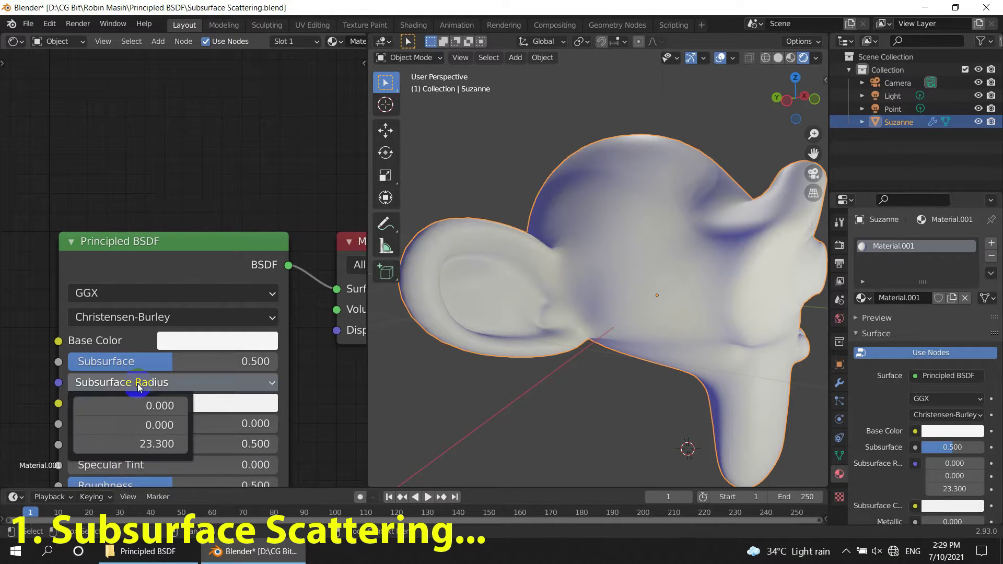
{"action": "left_click", "coordinate": [148, 444]}
- Enter 1.5 as the first Subsurface Radius value
{"action": "type", "text": "0"}
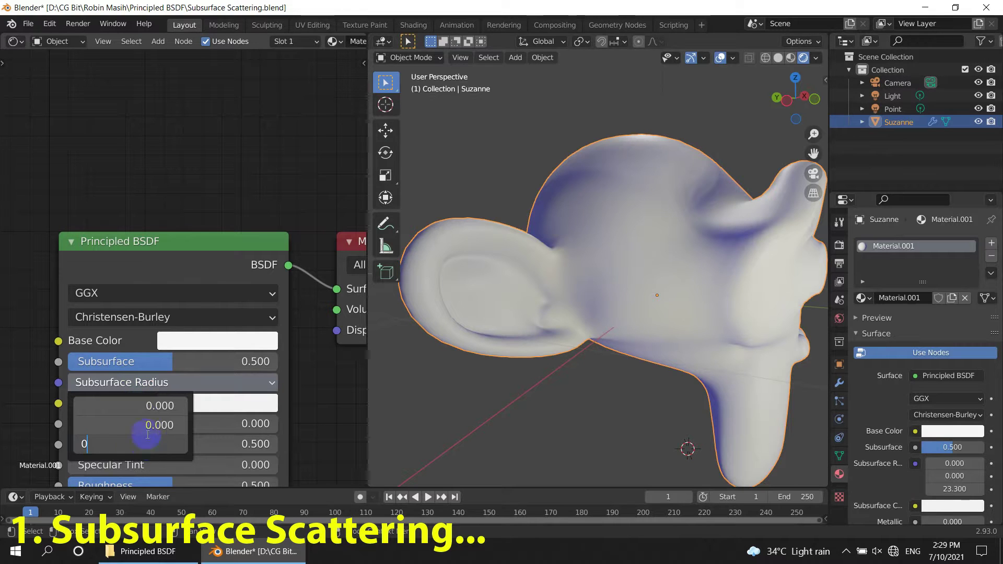
{"action": "left_click", "coordinate": [149, 406]}
{"action": "type", "text": "000"}
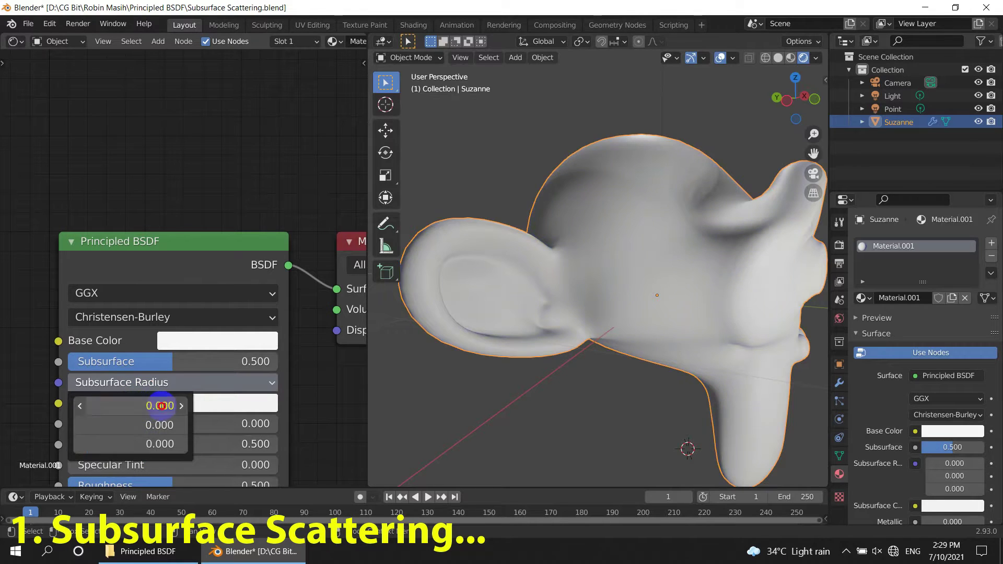
{"action": "type", "text": ".0"}
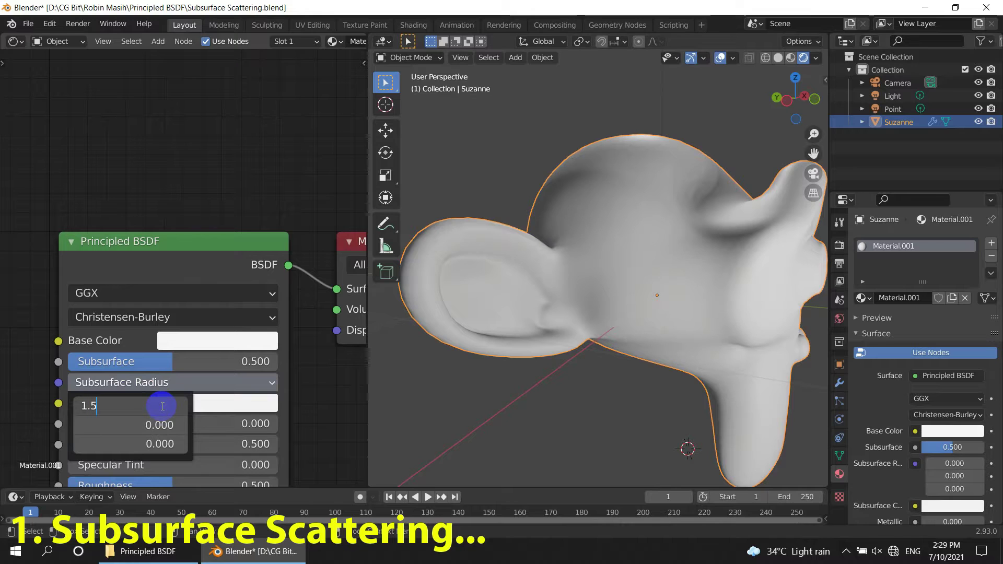
{"action": "key", "text": "Return"}
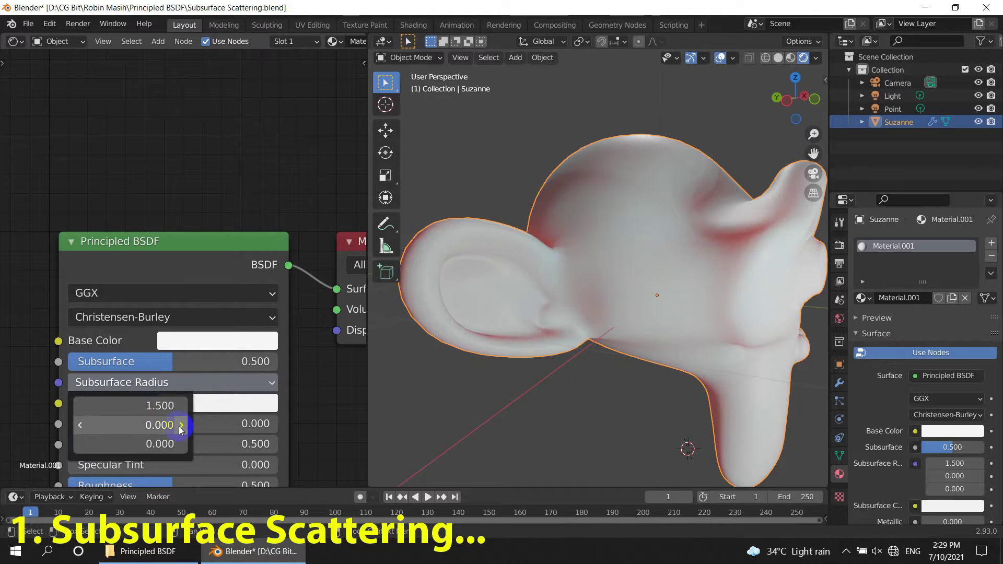
- Set the second and third radius values to 0.1 and bump the first to 1.7
{"action": "left_click", "coordinate": [180, 428]}
{"action": "left_click", "coordinate": [179, 428]}
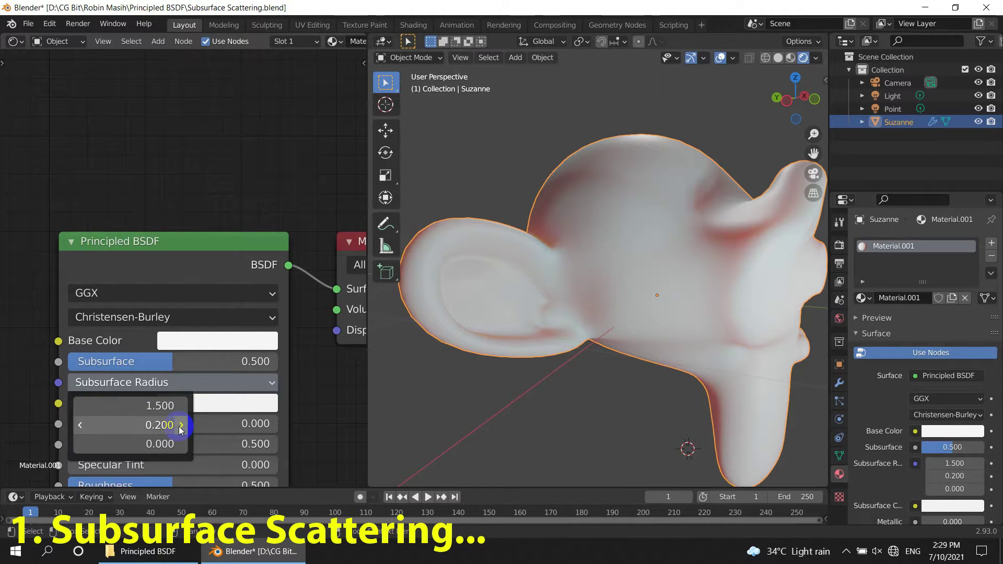
{"action": "left_click", "coordinate": [79, 426]}
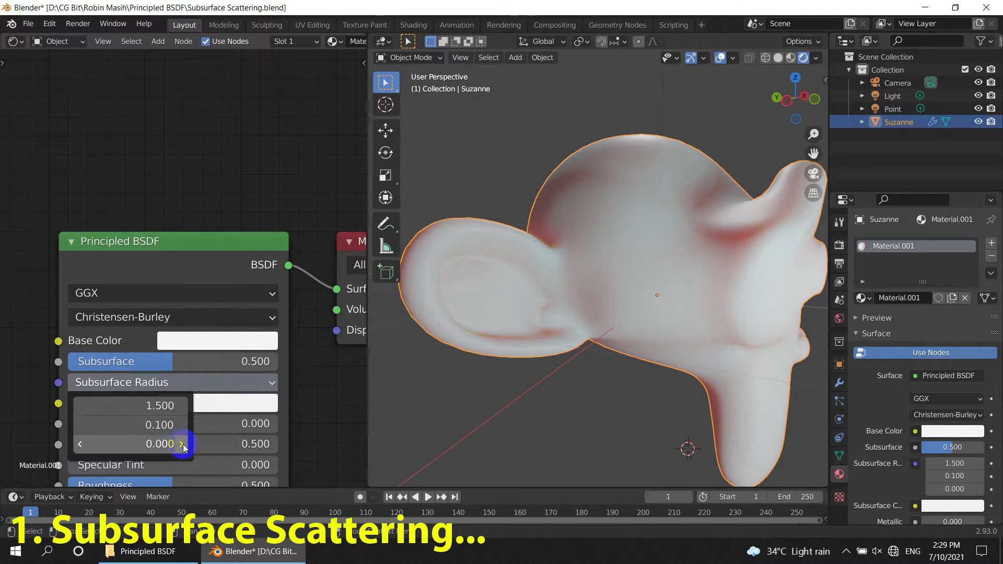
{"action": "left_click", "coordinate": [183, 445]}
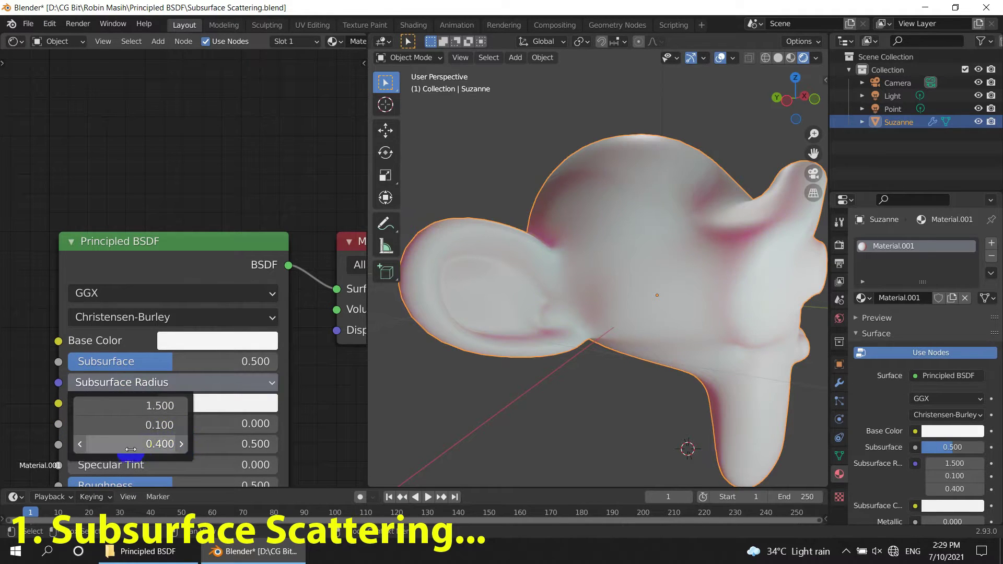
{"action": "left_click", "coordinate": [81, 444]}
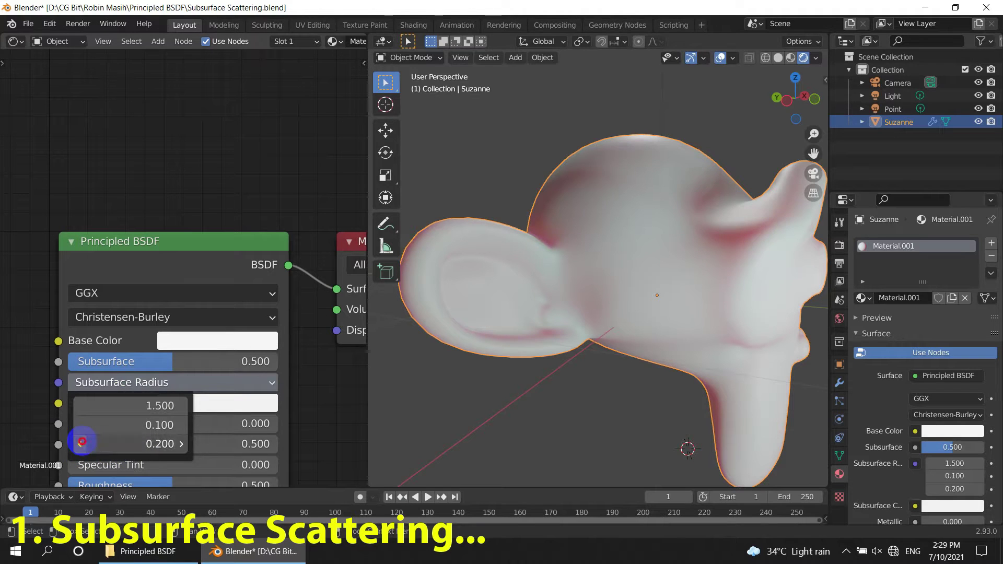
{"action": "left_click", "coordinate": [181, 406]}
- Drag Roughness down to 0.344 and orbit to a front view of Suzanne
{"action": "middle_click_drag", "start_coordinate": [656, 275], "coordinate": [636, 303]}
{"action": "middle_click_drag", "start_coordinate": [128, 454], "coordinate": [152, 418]}
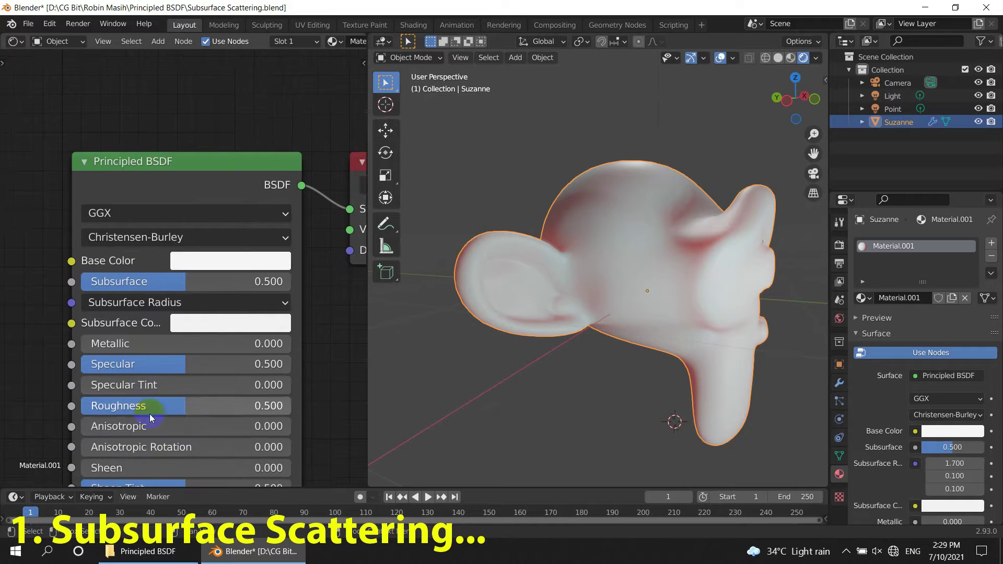
{"action": "left_click_drag", "start_coordinate": [178, 413], "coordinate": [21, 403]}
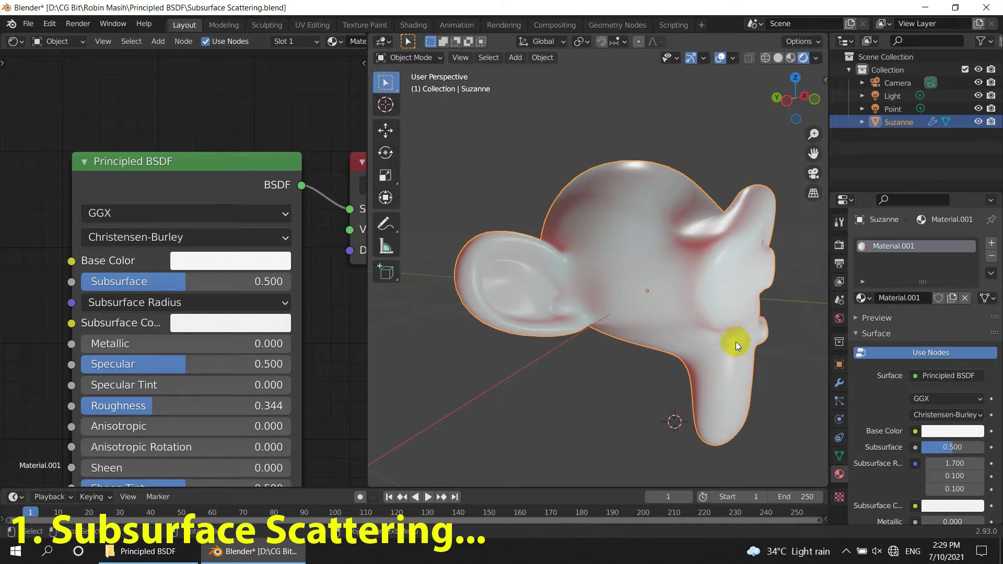
{"action": "mouse_move", "coordinate": [736, 342]}
{"action": "middle_mouse_down"}
{"action": "mouse_move", "coordinate": [660, 346]}
{"action": "mouse_move", "coordinate": [635, 330]}
{"action": "mouse_move", "coordinate": [647, 325]}
{"action": "mouse_move", "coordinate": [665, 351]}
{"action": "mouse_move", "coordinate": [651, 361]}
{"action": "mouse_move", "coordinate": [619, 327]}
{"action": "middle_mouse_up"}
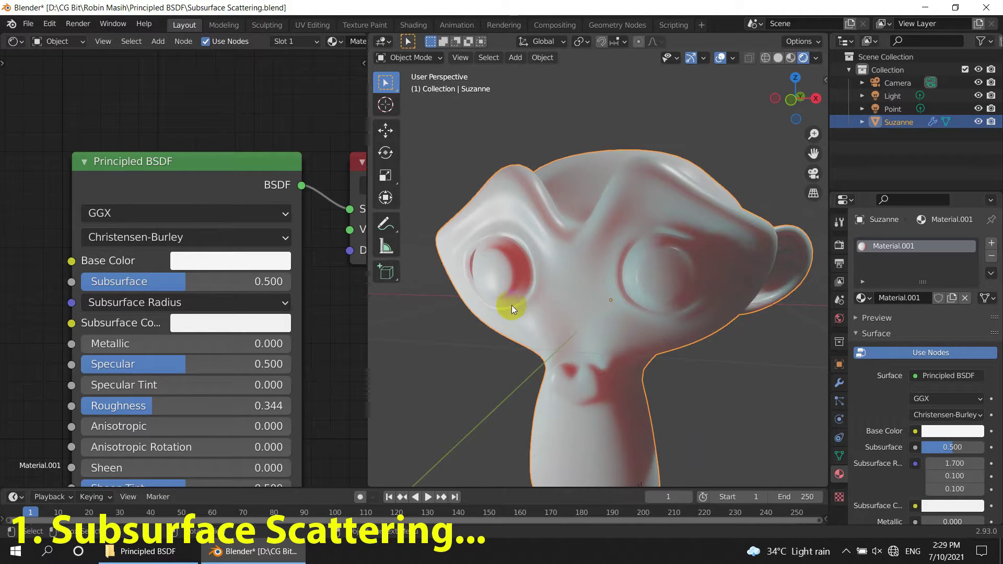
- Set Suzanne's Base Color to a saturated yellow-orange on the colour wheel
{"action": "left_click", "coordinate": [227, 266]}
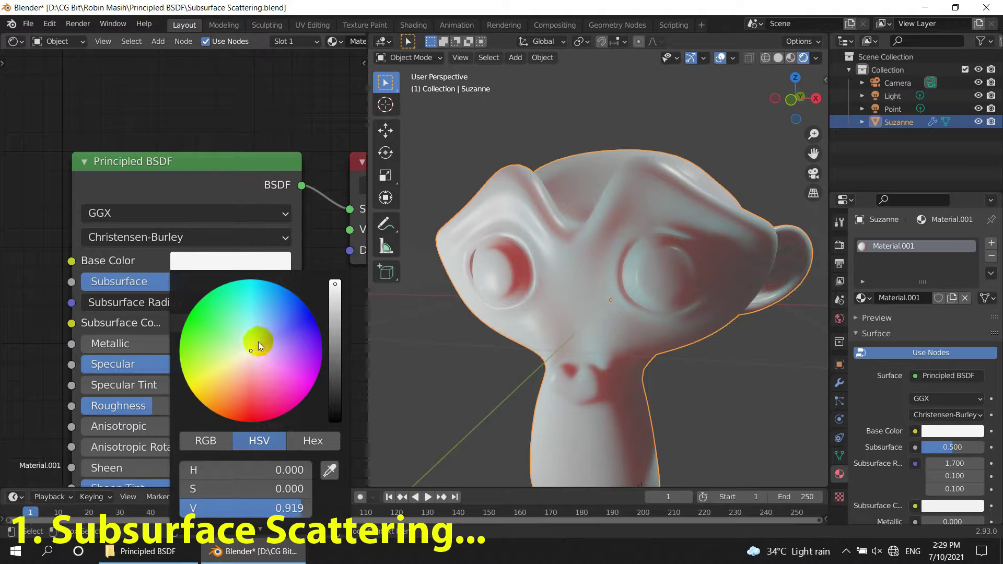
{"action": "mouse_move", "coordinate": [258, 341]}
{"action": "left_mouse_down"}
{"action": "mouse_move", "coordinate": [206, 395]}
{"action": "mouse_move", "coordinate": [198, 388]}
{"action": "mouse_move", "coordinate": [219, 401]}
{"action": "left_mouse_up"}
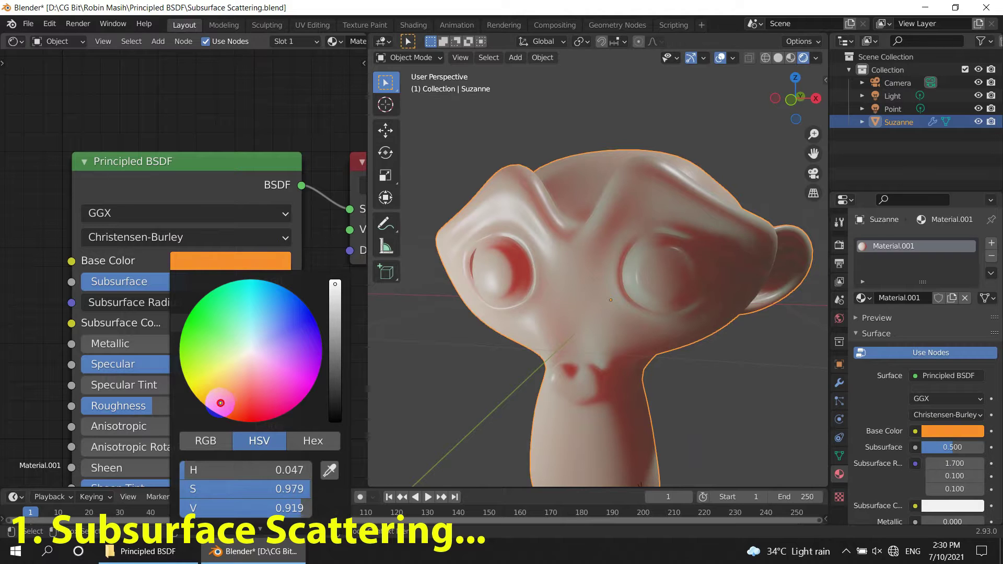
{"action": "left_click", "coordinate": [222, 418]}
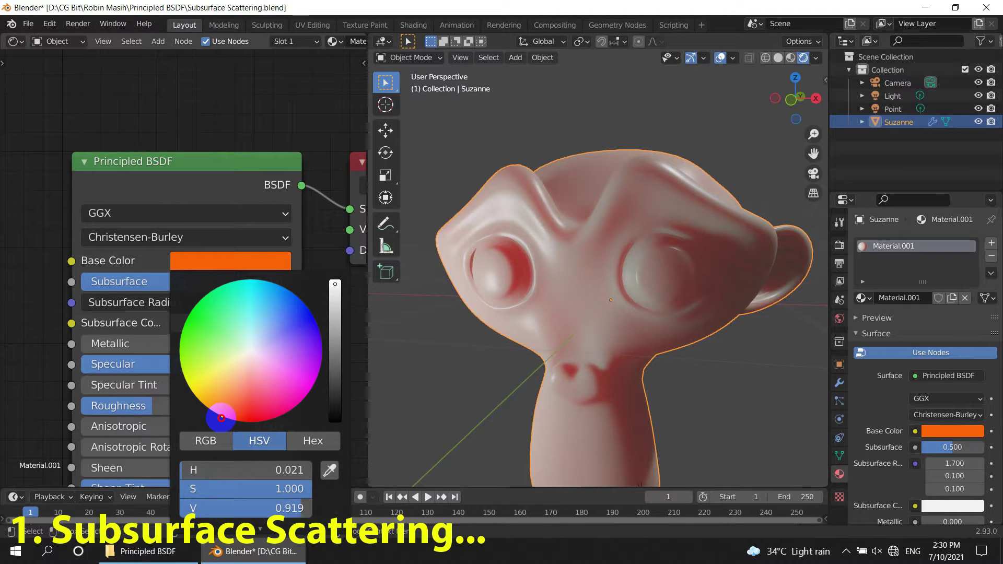
{"action": "mouse_move", "coordinate": [648, 298]}
{"action": "middle_mouse_down"}
{"action": "mouse_move", "coordinate": [711, 278]}
{"action": "mouse_move", "coordinate": [755, 296]}
{"action": "middle_mouse_up"}
{"action": "scroll", "coordinate": [661, 326], "scroll_direction": "up", "scroll_amount": 5}
- Tint Suzanne's Subsurface Color a pale cream yellow
{"action": "mouse_move", "coordinate": [661, 326]}
{"action": "middle_mouse_down"}
{"action": "mouse_move", "coordinate": [714, 327]}
{"action": "mouse_move", "coordinate": [677, 285]}
{"action": "middle_mouse_up"}
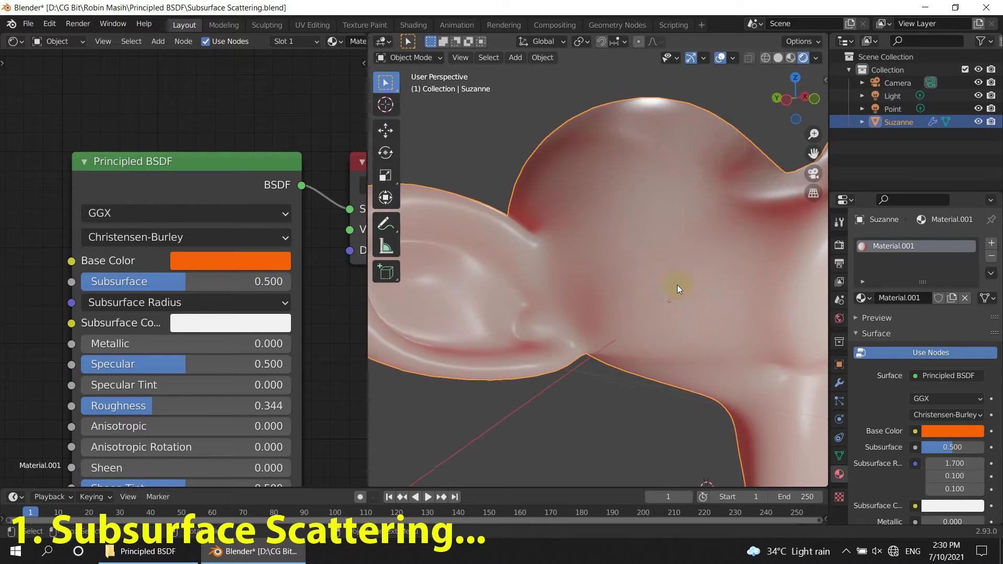
{"action": "scroll", "coordinate": [630, 228], "scroll_direction": "down", "scroll_amount": 5}
{"action": "mouse_move", "coordinate": [630, 228]}
{"action": "middle_mouse_down"}
{"action": "mouse_move", "coordinate": [689, 315]}
{"action": "mouse_move", "coordinate": [690, 303]}
{"action": "middle_mouse_up"}
{"action": "left_click", "coordinate": [212, 329]}
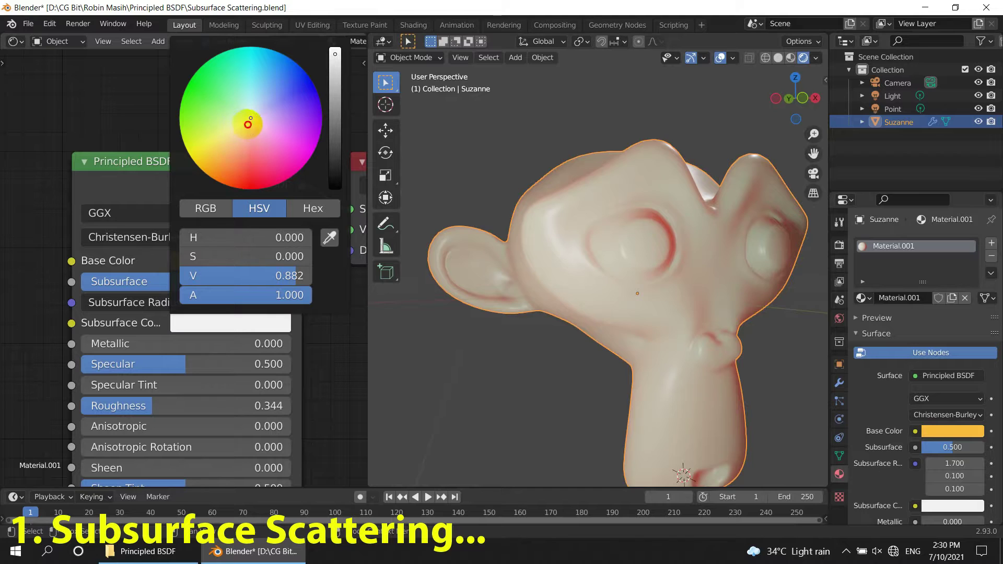
{"action": "mouse_move", "coordinate": [248, 124]}
{"action": "left_mouse_down"}
{"action": "mouse_move", "coordinate": [221, 146]}
{"action": "mouse_move", "coordinate": [260, 141]}
{"action": "mouse_move", "coordinate": [259, 122]}
{"action": "mouse_move", "coordinate": [235, 125]}
{"action": "left_mouse_up"}
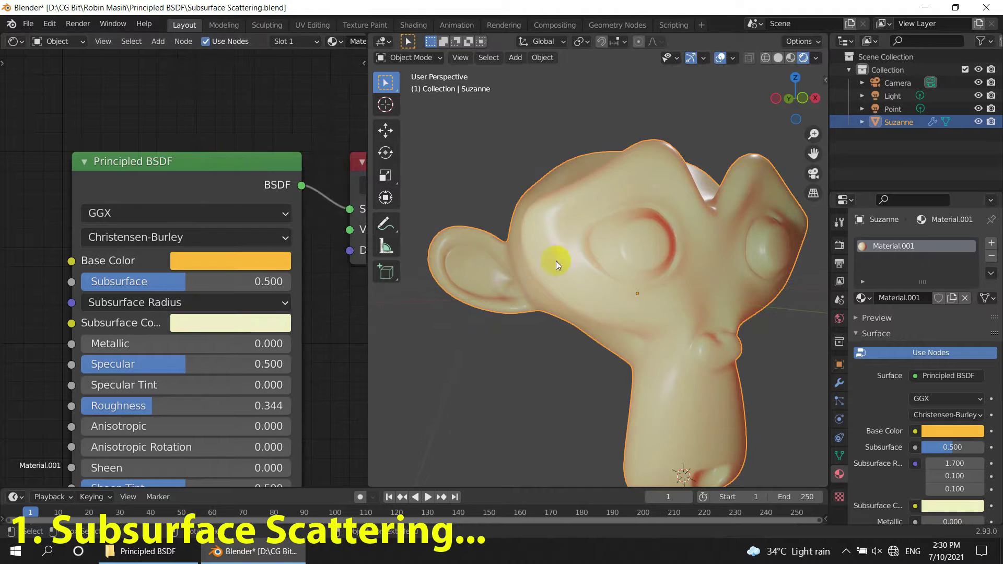
- Raise the first Subsurface Radius value to 7.4
{"action": "mouse_move", "coordinate": [556, 261]}
{"action": "middle_mouse_down"}
{"action": "mouse_move", "coordinate": [675, 310]}
{"action": "mouse_move", "coordinate": [666, 313]}
{"action": "middle_mouse_up"}
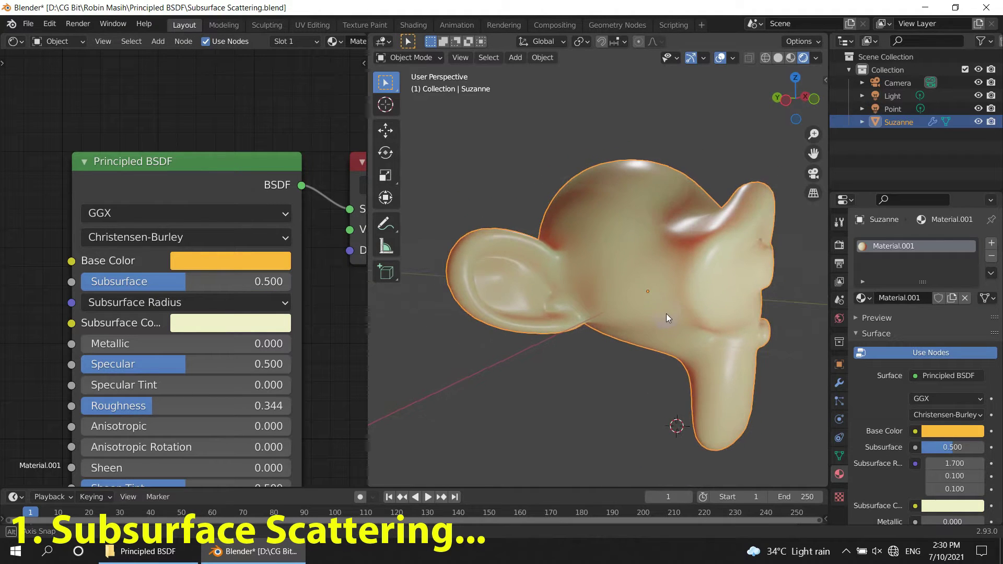
{"action": "scroll", "coordinate": [650, 317], "scroll_direction": "up", "scroll_amount": 3}
{"action": "middle_click_drag", "start_coordinate": [736, 328], "coordinate": [742, 325]}
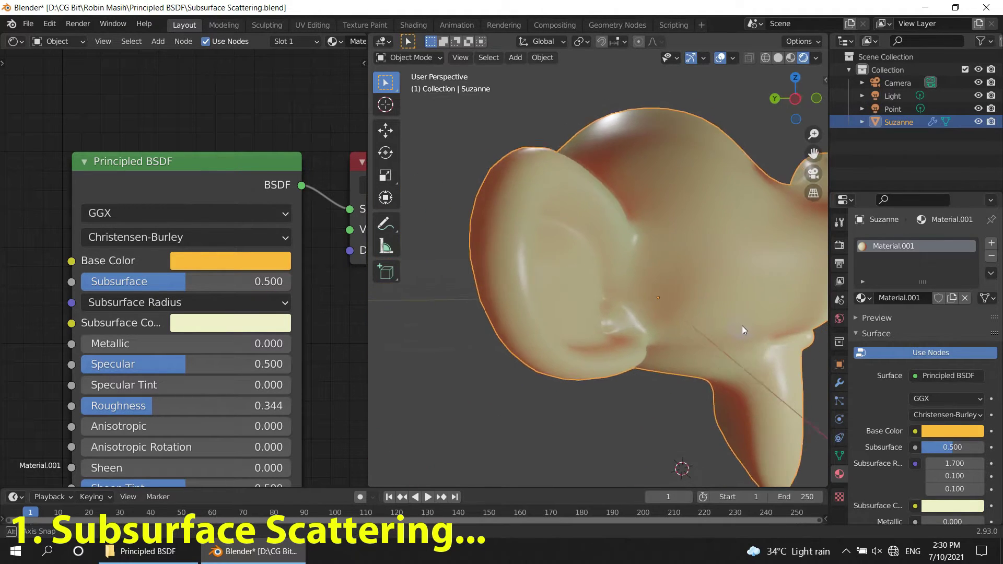
{"action": "left_click", "coordinate": [151, 302]}
{"action": "left_click_drag", "start_coordinate": [165, 326], "coordinate": [206, 328]}
{"action": "middle_click_drag", "start_coordinate": [384, 330], "coordinate": [727, 323]}
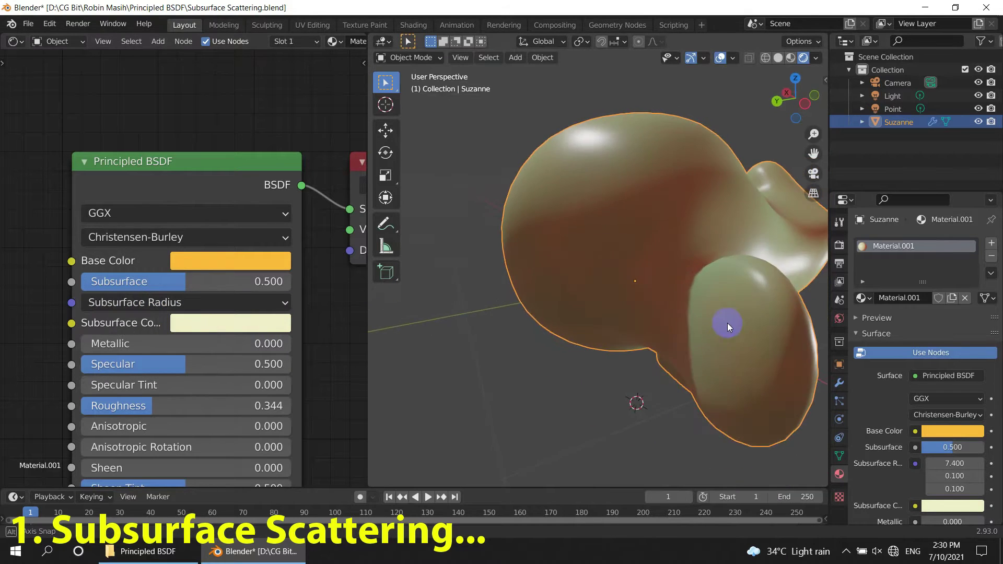
{"action": "scroll", "coordinate": [679, 314], "scroll_direction": "up", "scroll_amount": 3}
{"action": "scroll", "coordinate": [625, 305], "scroll_direction": "down", "scroll_amount": 4}
{"action": "mouse_move", "coordinate": [626, 252]}
{"action": "middle_mouse_down"}
{"action": "mouse_move", "coordinate": [701, 348]}
{"action": "mouse_move", "coordinate": [690, 330]}
{"action": "mouse_move", "coordinate": [726, 343]}
{"action": "middle_mouse_up"}
- Lighten Suzanne's Base Color to a pale yellow and view her from the front
{"action": "left_click", "coordinate": [199, 261]}
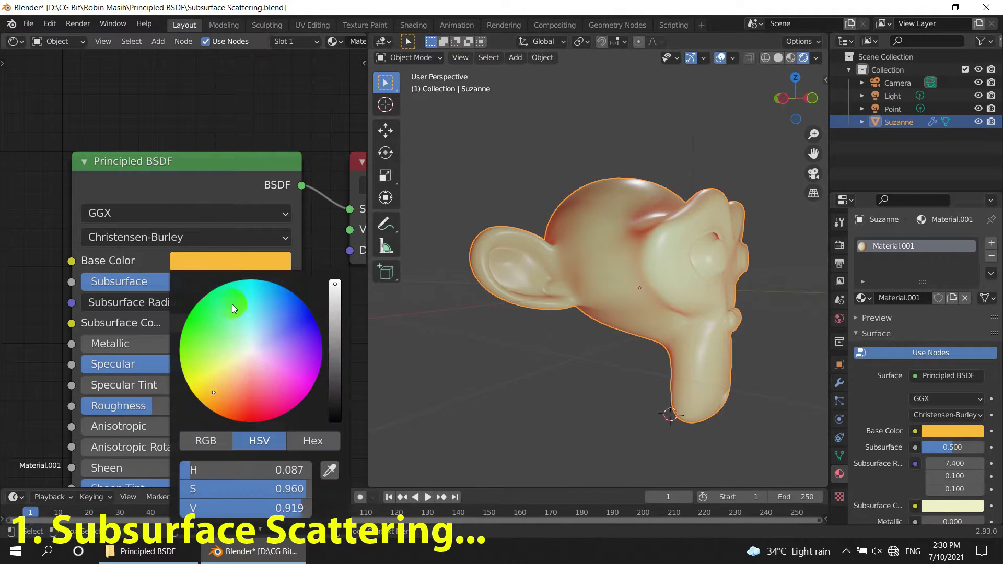
{"action": "left_click_drag", "start_coordinate": [213, 392], "coordinate": [231, 371]}
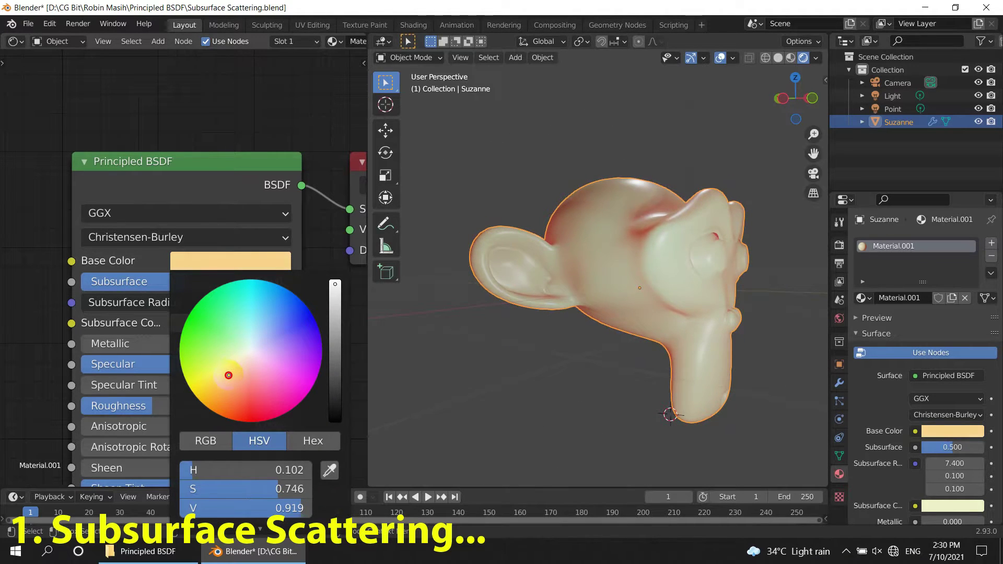
{"action": "mouse_move", "coordinate": [629, 277]}
{"action": "middle_mouse_down"}
{"action": "mouse_move", "coordinate": [553, 312]}
{"action": "mouse_move", "coordinate": [525, 303]}
{"action": "mouse_move", "coordinate": [577, 305]}
{"action": "middle_mouse_up"}
{"action": "scroll", "coordinate": [578, 305], "scroll_direction": "up", "scroll_amount": 5}
{"action": "scroll", "coordinate": [644, 300], "scroll_direction": "down", "scroll_amount": 4}
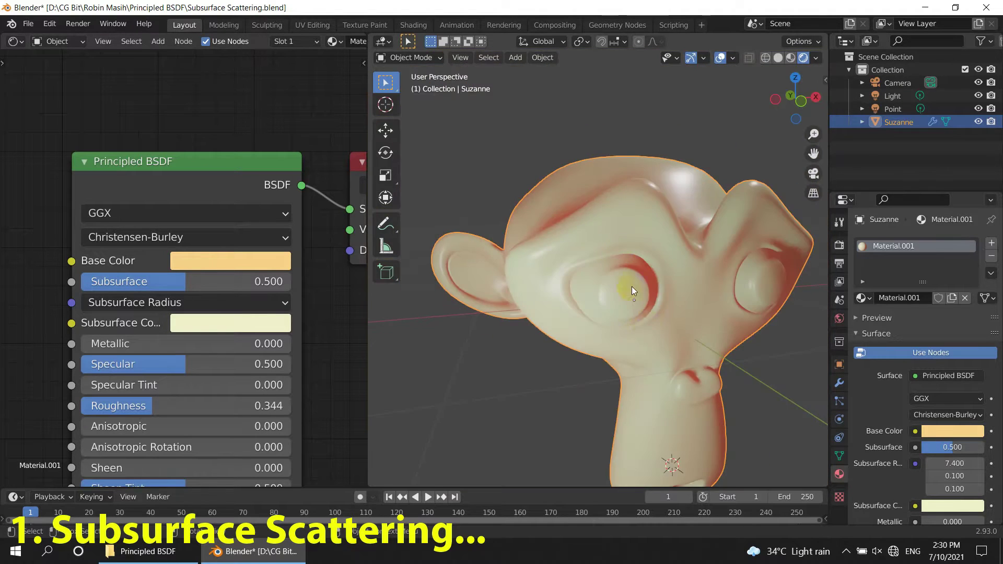
{"action": "mouse_move", "coordinate": [632, 287]}
{"action": "middle_mouse_down"}
{"action": "mouse_move", "coordinate": [602, 324]}
{"action": "mouse_move", "coordinate": [648, 316]}
{"action": "mouse_move", "coordinate": [609, 308]}
{"action": "mouse_move", "coordinate": [579, 283]}
{"action": "mouse_move", "coordinate": [784, 325]}
{"action": "middle_mouse_up"}
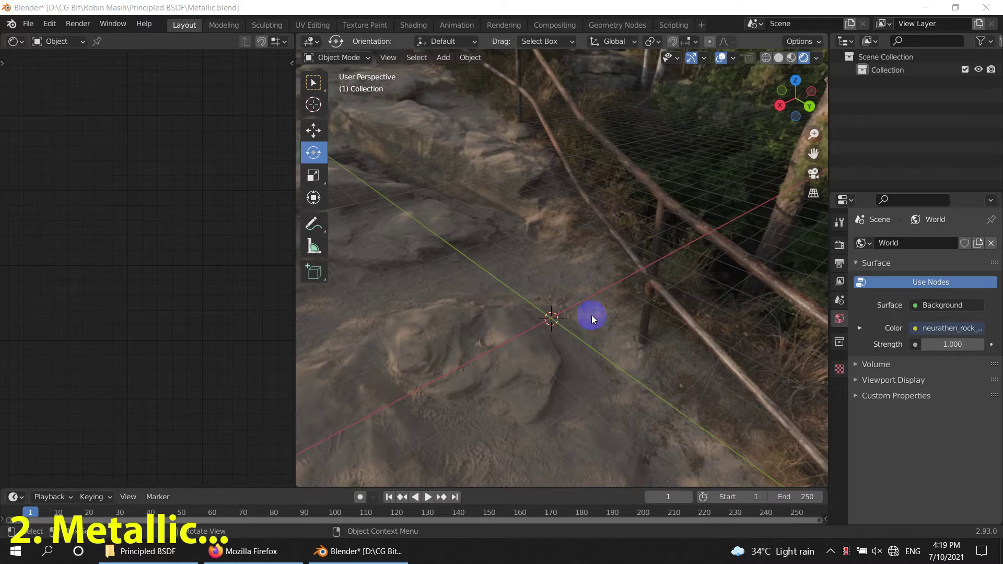
- Add a UV sphere to the rocky scene
{"action": "key", "text": "shift+a"}
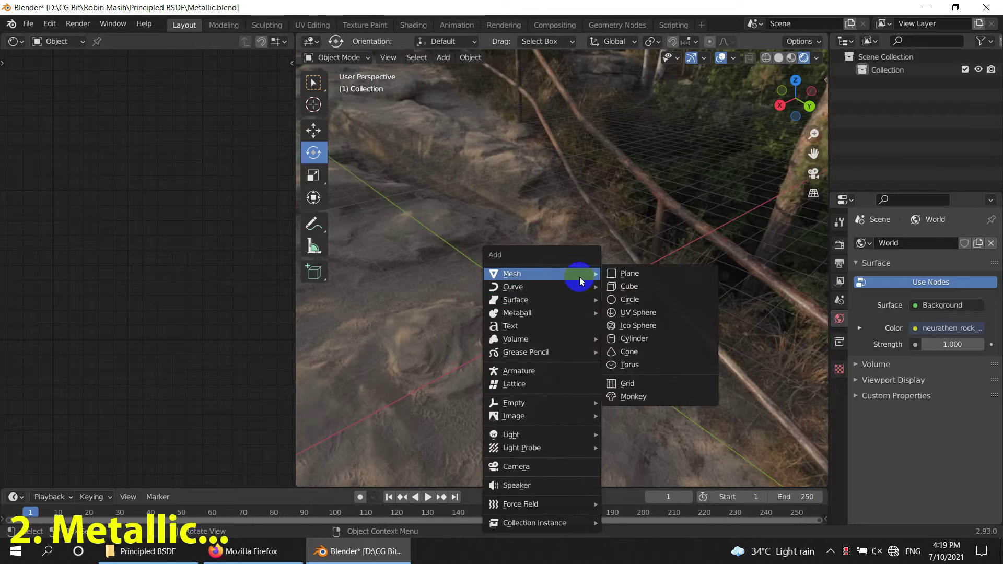
{"action": "left_click", "coordinate": [640, 314]}
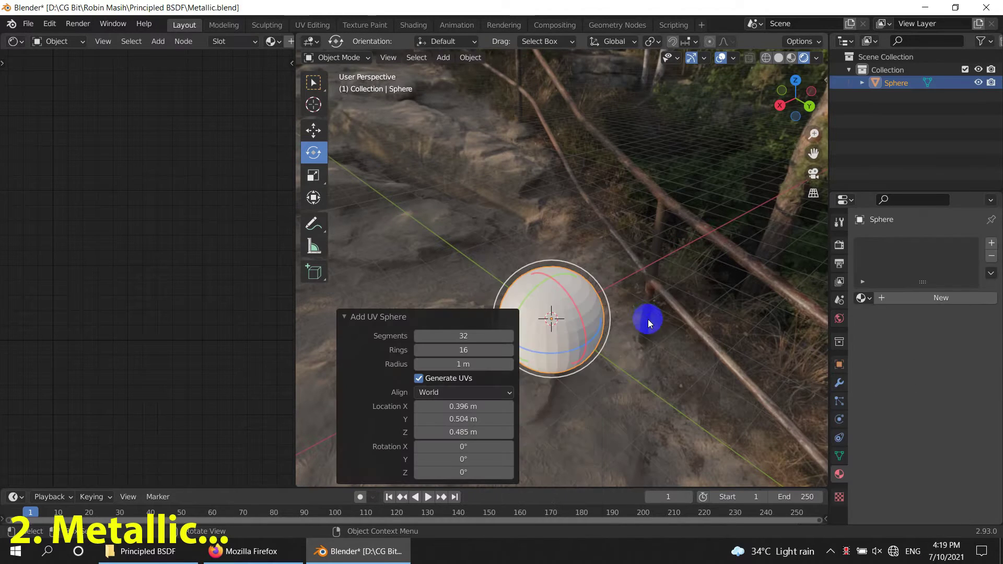
{"action": "scroll", "coordinate": [594, 367], "scroll_direction": "up", "scroll_amount": 2}
{"action": "scroll", "coordinate": [659, 256], "scroll_direction": "up", "scroll_amount": 2}
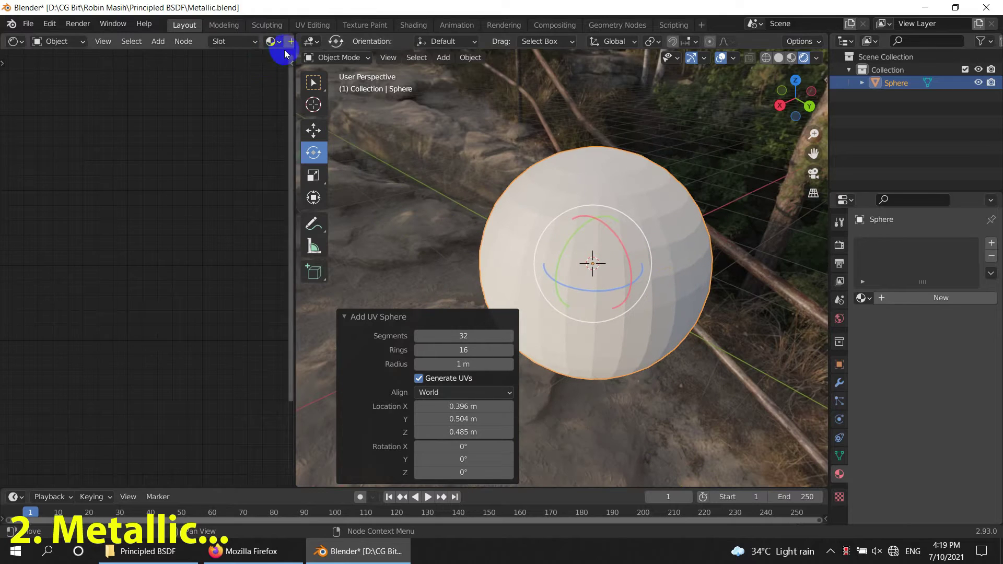
- Shade the sphere smooth and give it a new Principled BSDF material
{"action": "left_click", "coordinate": [470, 57]}
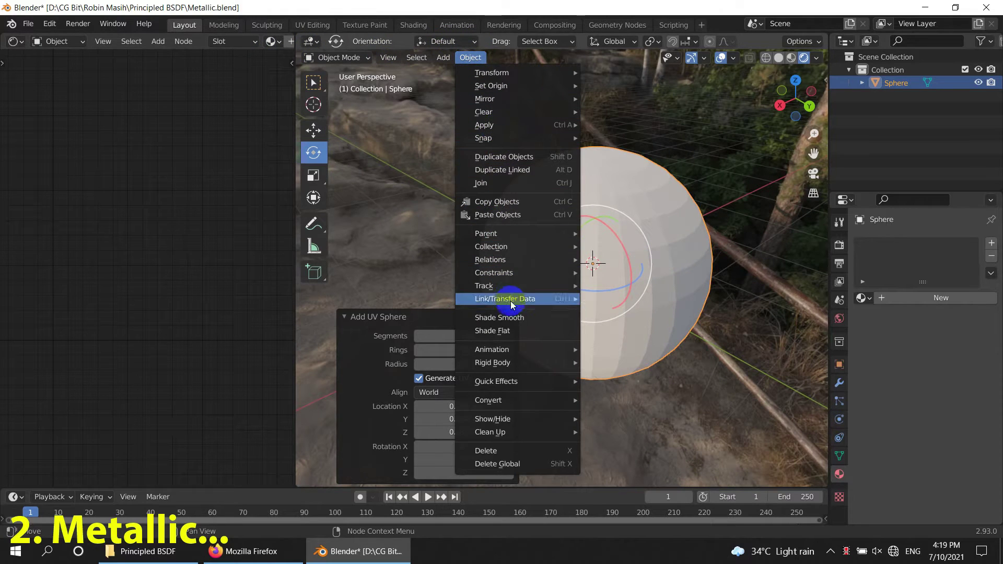
{"action": "left_click", "coordinate": [514, 318]}
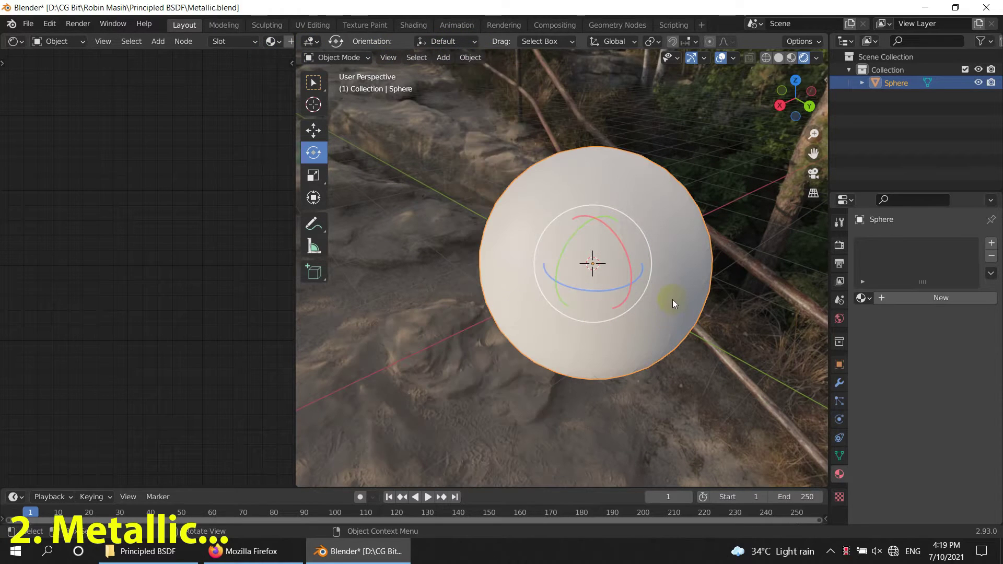
{"action": "left_click", "coordinate": [908, 298]}
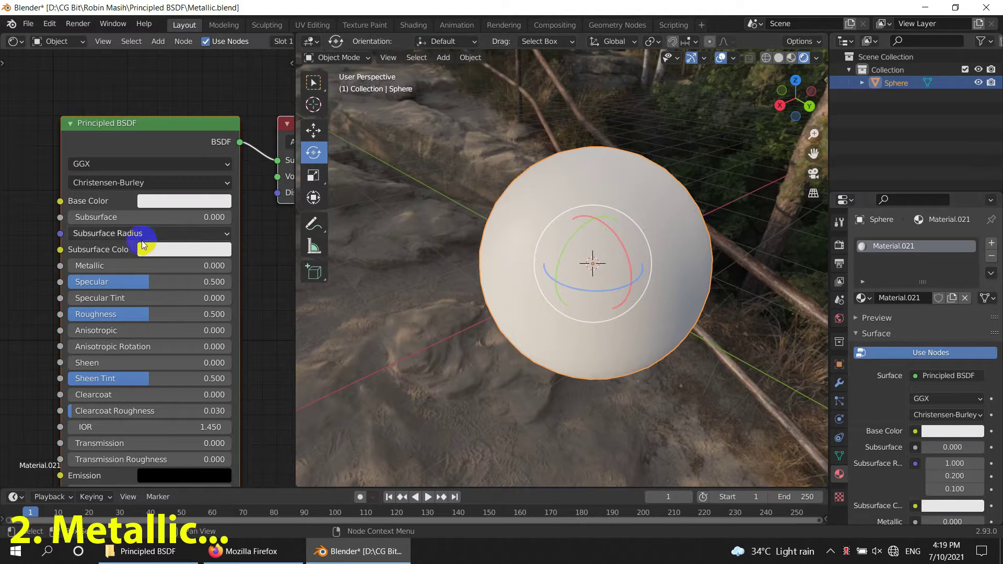
- Set the sphere material's Metallic to 1.000 and Roughness to 0.080 for a chrome finish
{"action": "scroll", "coordinate": [123, 296], "scroll_direction": "up", "scroll_amount": 1}
{"action": "left_click_drag", "start_coordinate": [90, 271], "coordinate": [338, 297]}
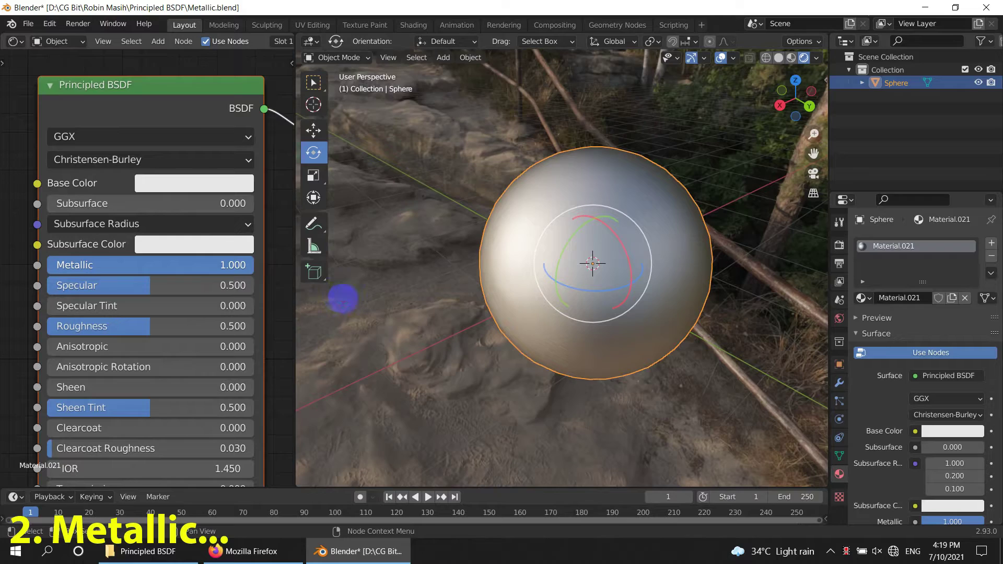
{"action": "left_click_drag", "start_coordinate": [147, 329], "coordinate": [48, 330]}
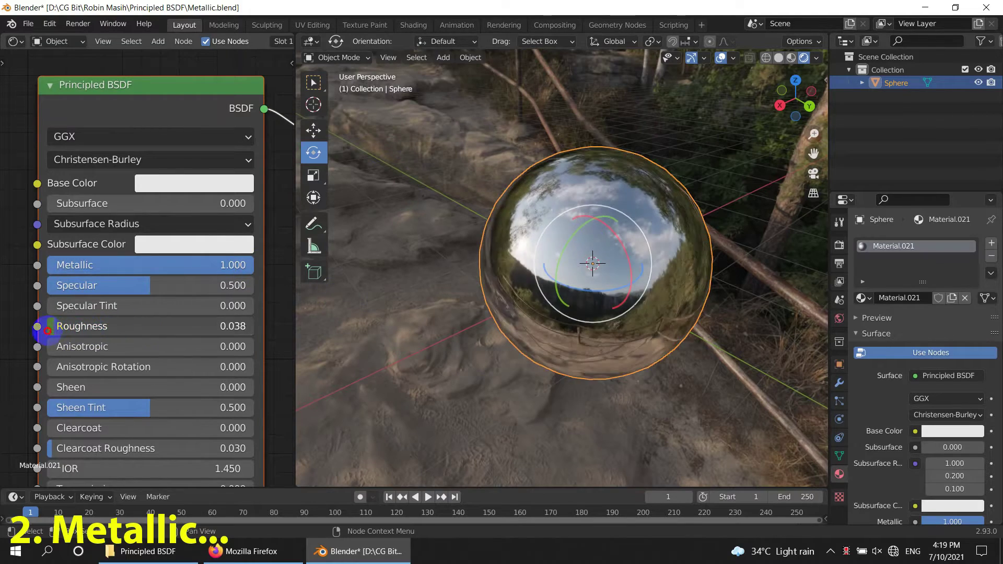
{"action": "mouse_move", "coordinate": [531, 303]}
{"action": "middle_mouse_down"}
{"action": "mouse_move", "coordinate": [593, 336]}
{"action": "mouse_move", "coordinate": [699, 291]}
{"action": "mouse_move", "coordinate": [688, 212]}
{"action": "mouse_move", "coordinate": [610, 207]}
{"action": "mouse_move", "coordinate": [600, 239]}
{"action": "mouse_move", "coordinate": [621, 262]}
{"action": "middle_mouse_up"}
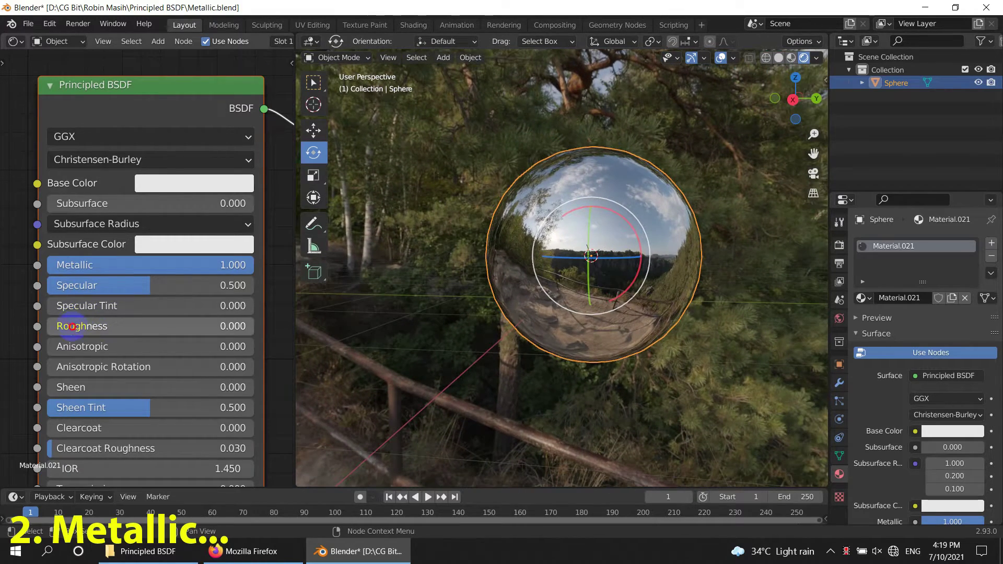
{"action": "mouse_move", "coordinate": [72, 326]}
{"action": "left_mouse_down"}
{"action": "mouse_move", "coordinate": [296, 364]}
{"action": "mouse_move", "coordinate": [106, 388]}
{"action": "left_mouse_up"}
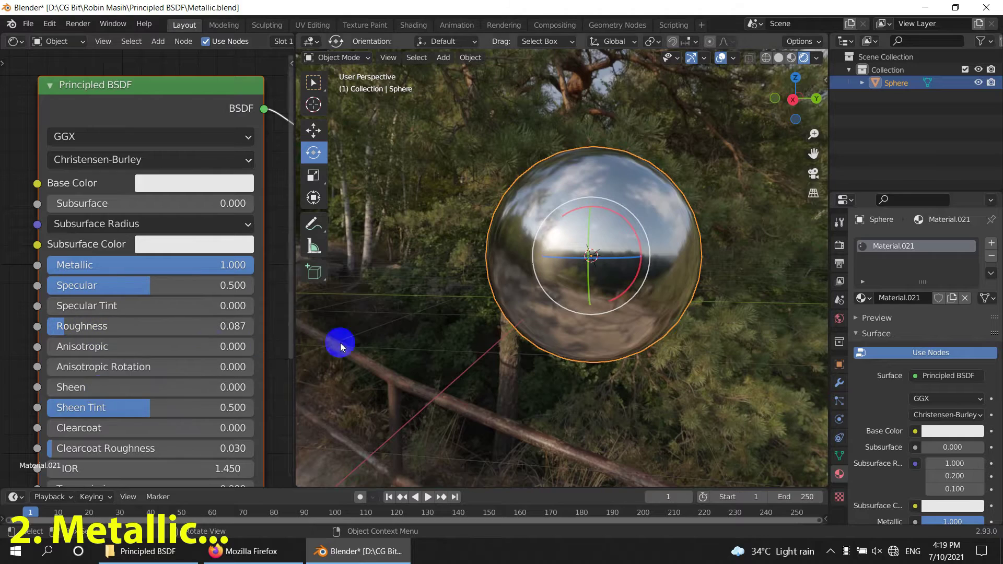
{"action": "left_click", "coordinate": [511, 398]}
{"action": "mouse_move", "coordinate": [515, 396]}
{"action": "middle_mouse_down"}
{"action": "mouse_move", "coordinate": [621, 367]}
{"action": "mouse_move", "coordinate": [602, 320]}
{"action": "mouse_move", "coordinate": [463, 334]}
{"action": "middle_mouse_up"}
{"action": "scroll", "coordinate": [603, 320], "scroll_direction": "up", "scroll_amount": 2}
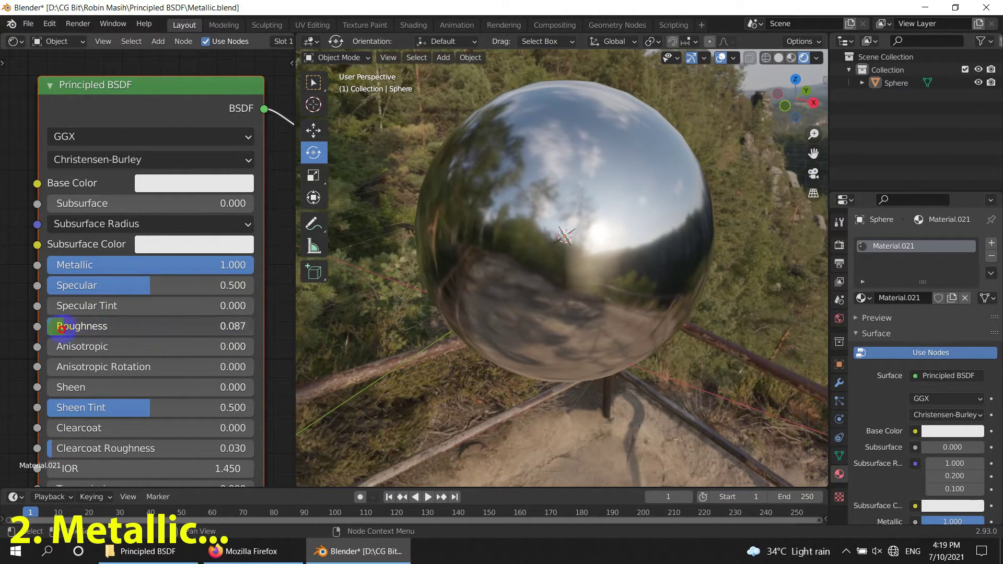
{"action": "left_click_drag", "start_coordinate": [95, 328], "coordinate": [88, 328]}
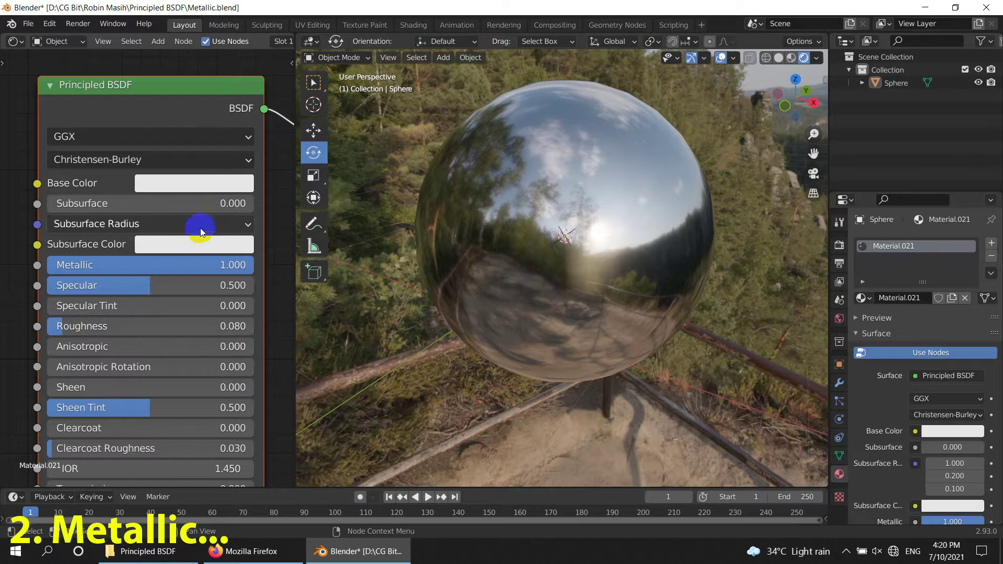
- Pick a saturated gold-yellow Base Color for the chrome sphere
{"action": "left_click", "coordinate": [171, 185]}
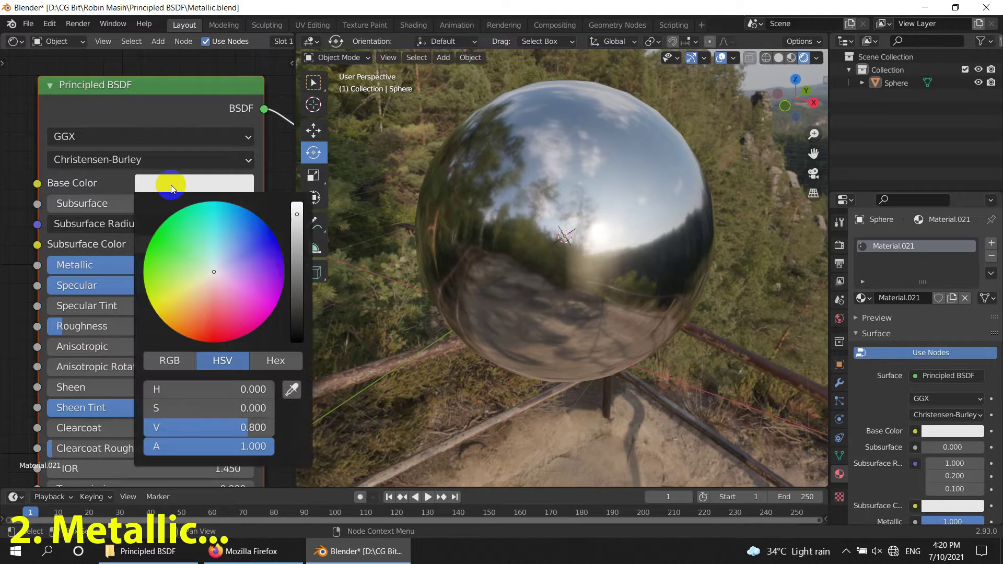
{"action": "left_click_drag", "start_coordinate": [210, 274], "coordinate": [150, 328]}
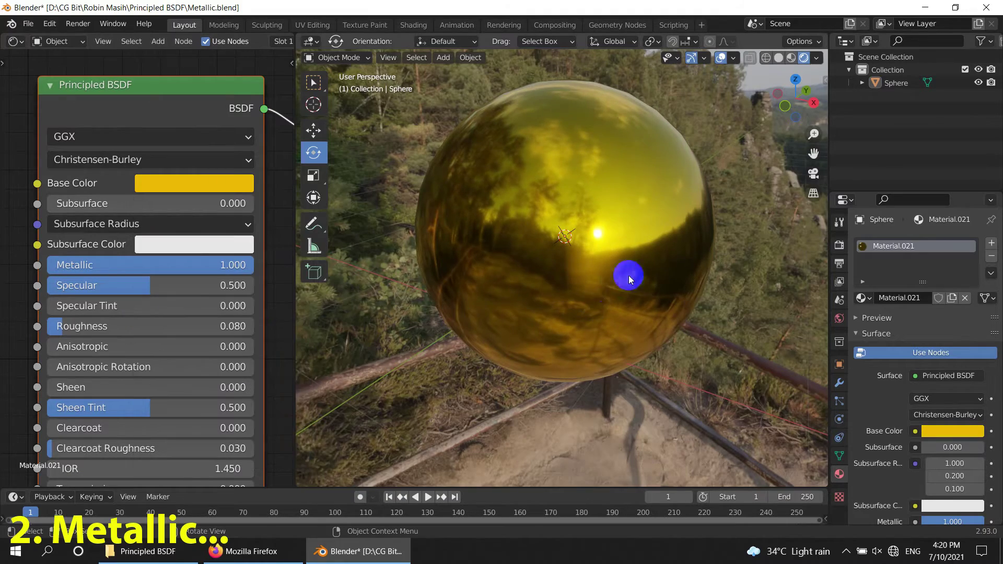
{"action": "scroll", "coordinate": [628, 275], "scroll_direction": "down", "scroll_amount": 3}
{"action": "mouse_move", "coordinate": [658, 296]}
{"action": "middle_mouse_down"}
{"action": "mouse_move", "coordinate": [484, 321]}
{"action": "mouse_move", "coordinate": [446, 265]}
{"action": "mouse_move", "coordinate": [426, 286]}
{"action": "mouse_move", "coordinate": [503, 318]}
{"action": "mouse_move", "coordinate": [638, 318]}
{"action": "mouse_move", "coordinate": [569, 318]}
{"action": "mouse_move", "coordinate": [569, 291]}
{"action": "middle_mouse_up"}
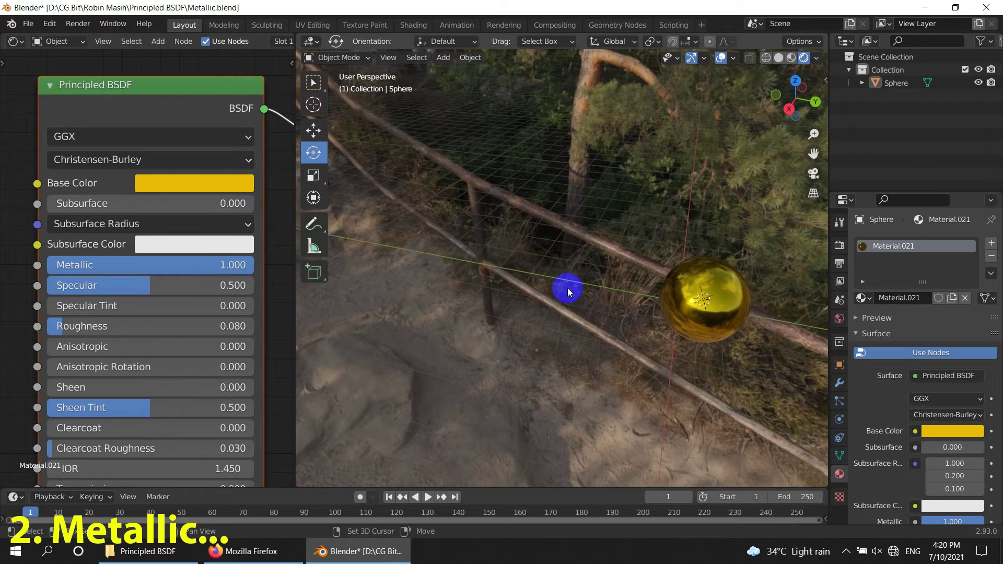
- Add a cube, flatten it along Y, then scale it uniformly to 2.49 as an upright panel
{"action": "key", "text": "shift+a"}
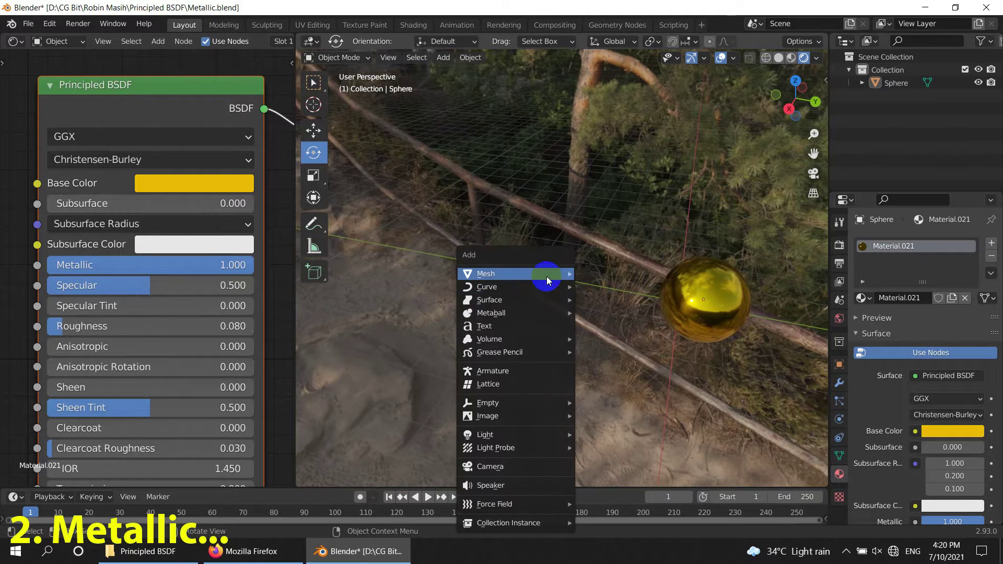
{"action": "left_click", "coordinate": [608, 287]}
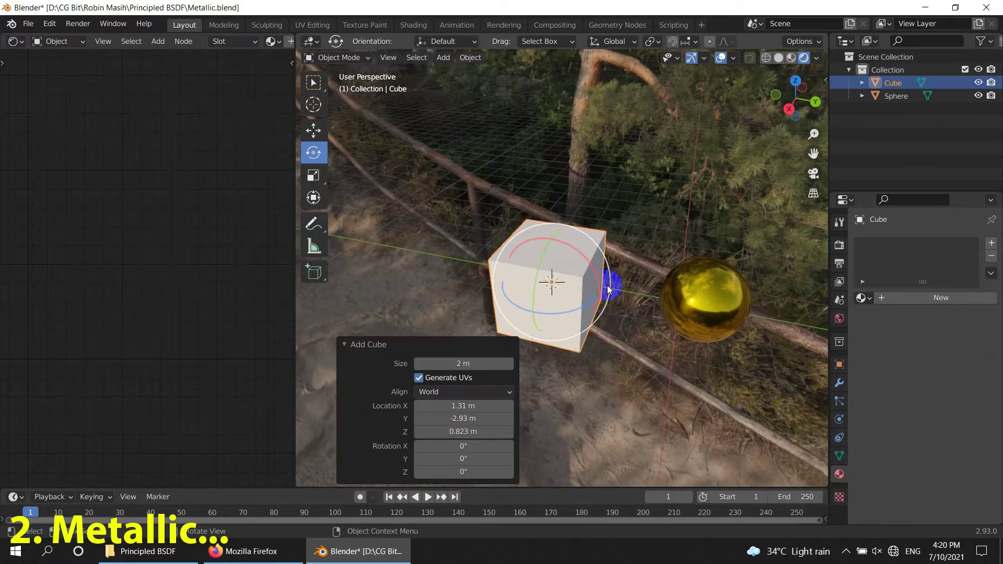
{"action": "key", "text": "s"}
{"action": "key", "text": "y"}
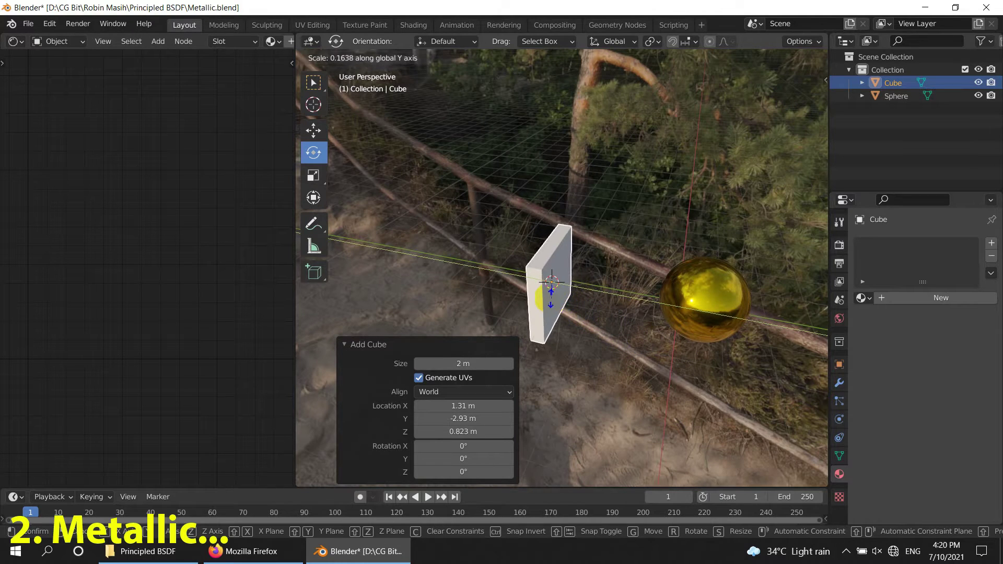
{"action": "left_click", "coordinate": [682, 349]}
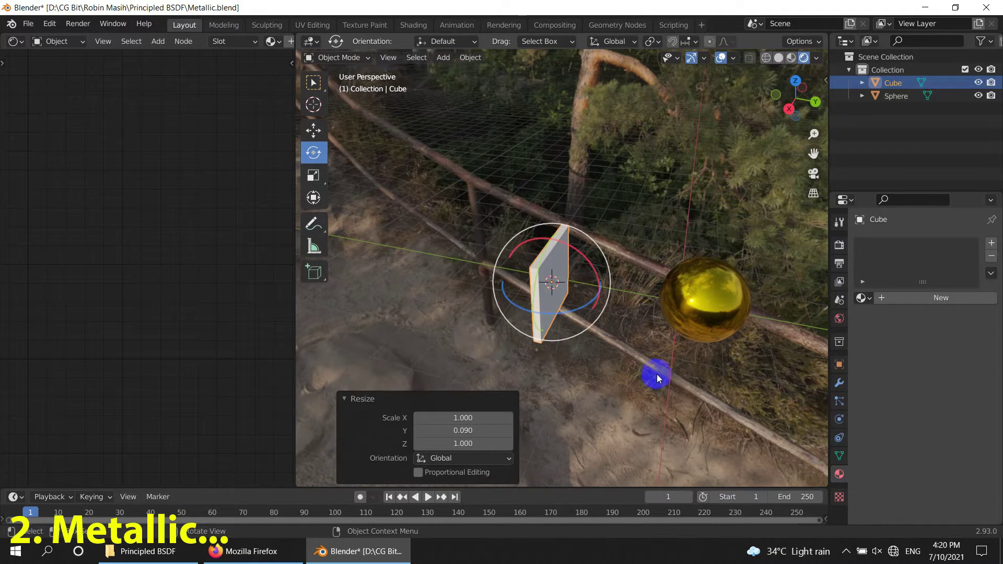
{"action": "key", "text": "s"}
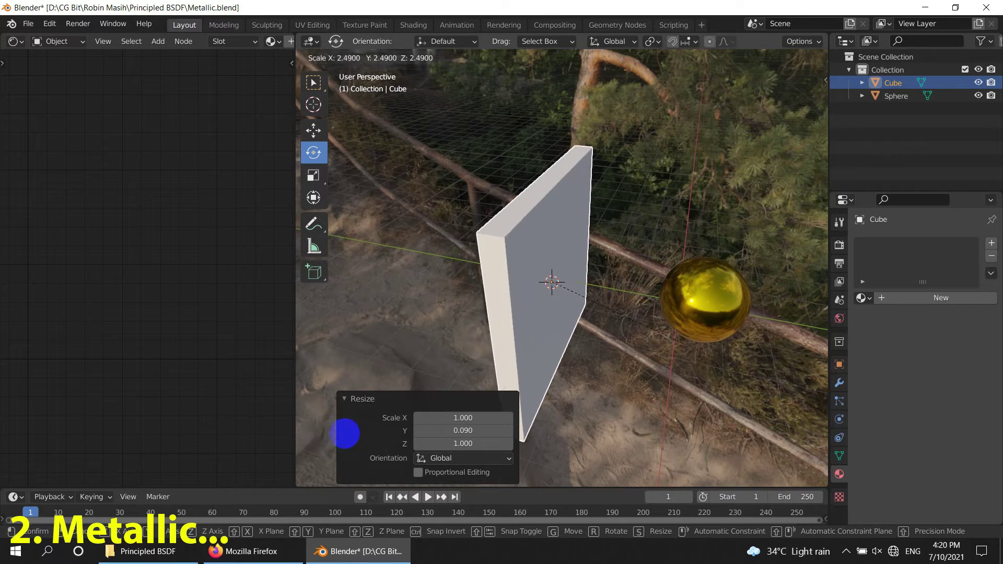
{"action": "left_click", "coordinate": [528, 381]}
{"action": "mouse_move", "coordinate": [719, 378]}
{"action": "middle_mouse_down"}
{"action": "mouse_move", "coordinate": [668, 365]}
{"action": "mouse_move", "coordinate": [687, 371]}
{"action": "middle_mouse_up"}
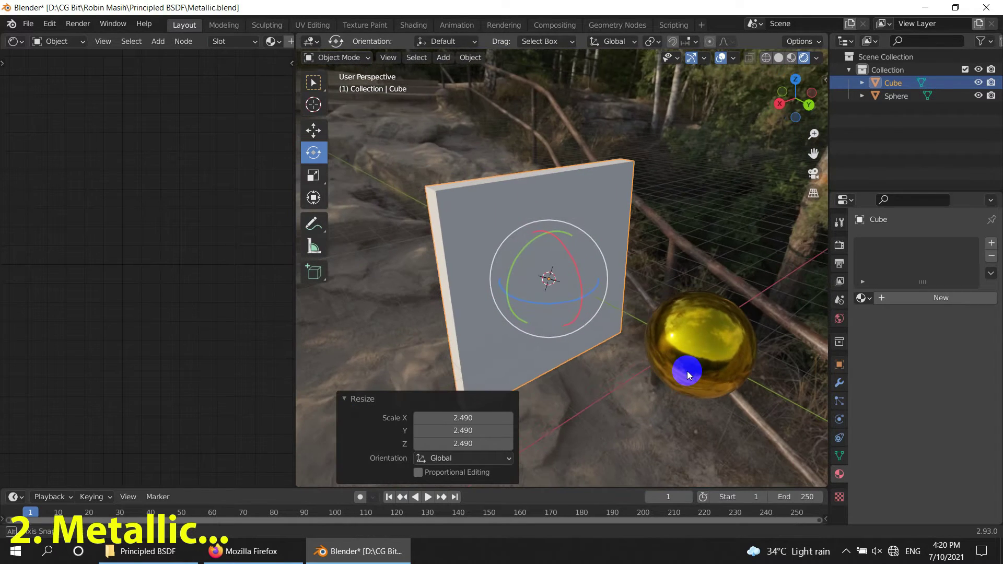
- Give the panel a new material with Metallic 1.000 and Roughness 0.000
{"action": "left_click", "coordinate": [911, 296]}
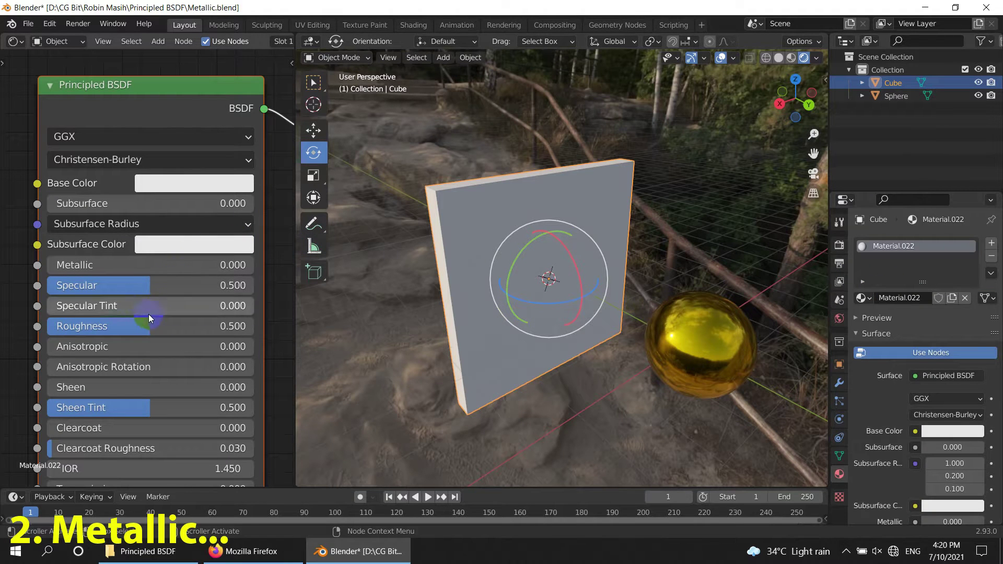
{"action": "left_click_drag", "start_coordinate": [89, 265], "coordinate": [291, 269]}
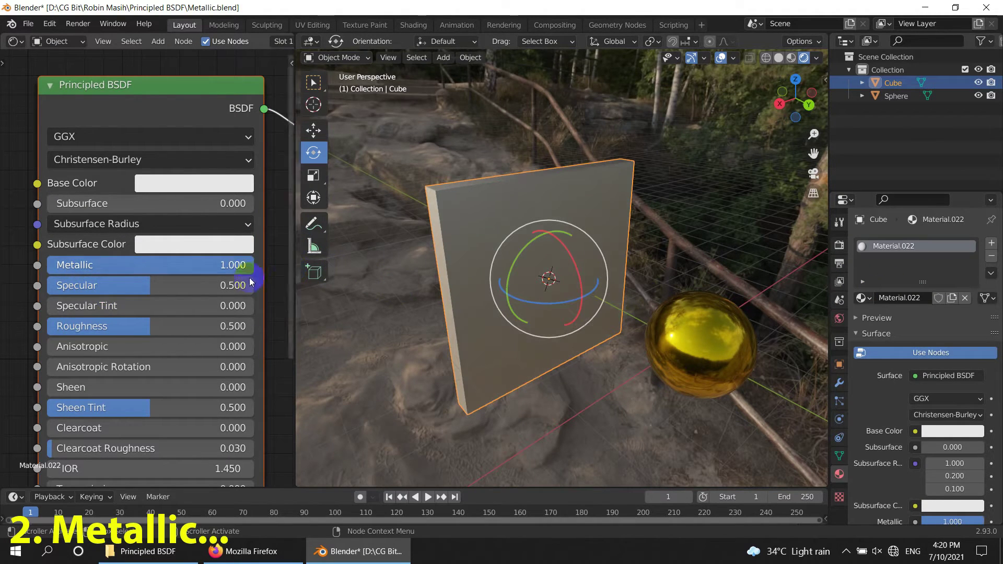
{"action": "left_click_drag", "start_coordinate": [157, 326], "coordinate": [58, 330]}
{"action": "mouse_move", "coordinate": [659, 392]}
{"action": "middle_mouse_down"}
{"action": "mouse_move", "coordinate": [604, 348]}
{"action": "mouse_move", "coordinate": [600, 300]}
{"action": "middle_mouse_up"}
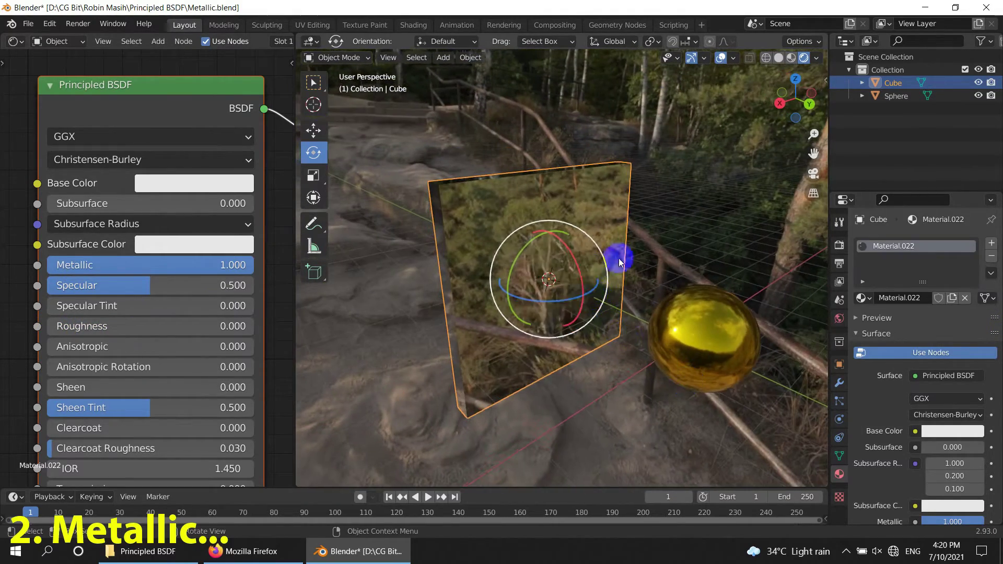
{"action": "key", "text": "shift+a"}
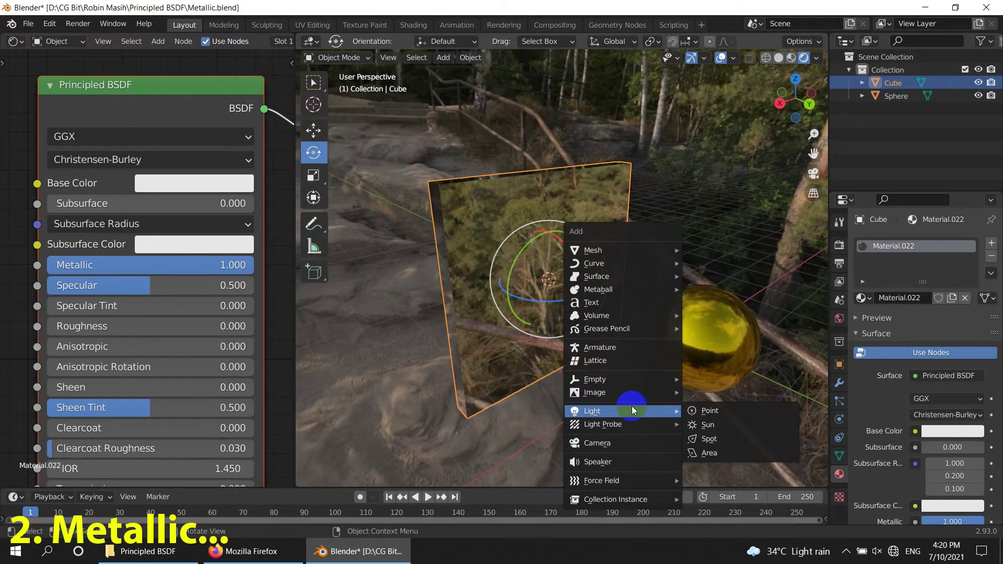
{"action": "mouse_move", "coordinate": [603, 424]}
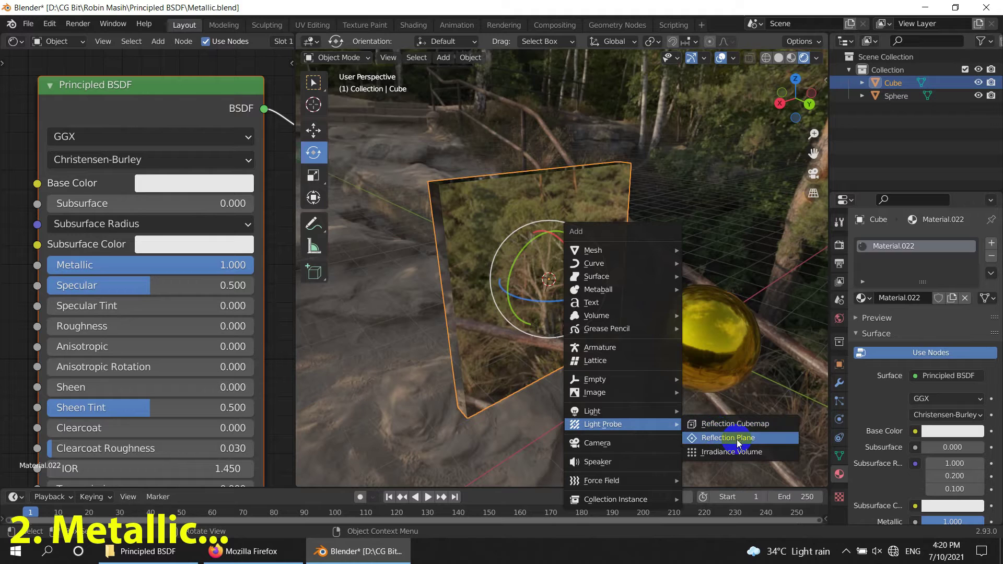
- Add a reflection plane probe, rotate it -90 degrees upright and scale it up
{"action": "left_click", "coordinate": [726, 437]}
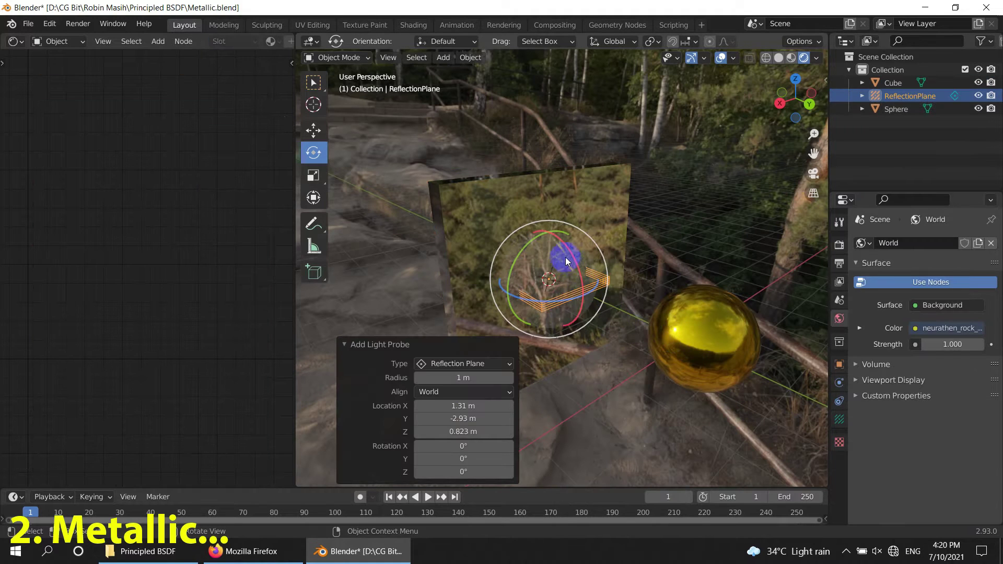
{"action": "left_click_drag", "start_coordinate": [567, 249], "coordinate": [574, 287]}
{"action": "type", "text": "-90"}
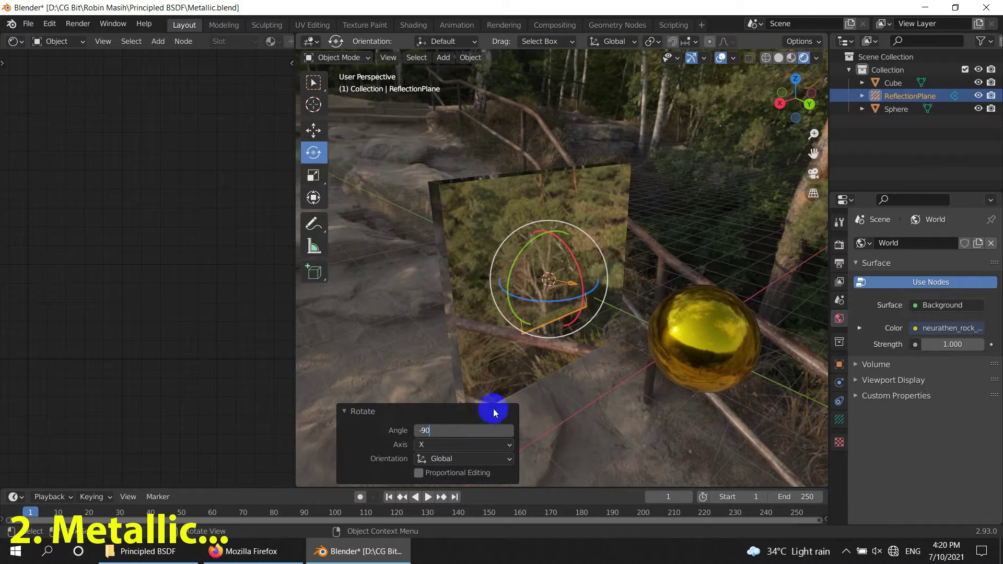
{"action": "key", "text": "Return"}
{"action": "middle_click_drag", "start_coordinate": [621, 386], "coordinate": [629, 387]}
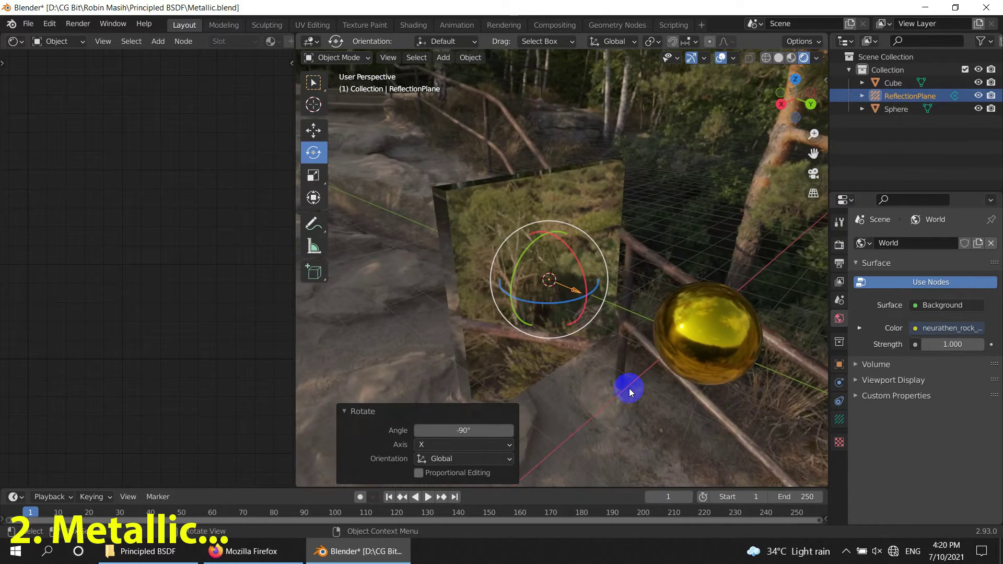
{"action": "key", "text": "s"}
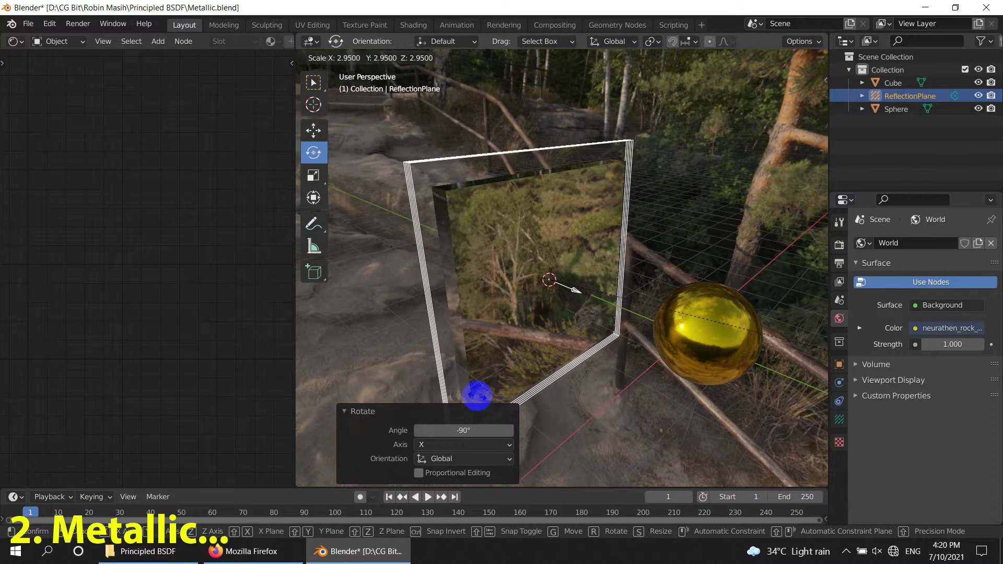
{"action": "left_click", "coordinate": [477, 369]}
{"action": "mouse_move", "coordinate": [578, 385]}
{"action": "middle_mouse_down"}
{"action": "mouse_move", "coordinate": [526, 381]}
{"action": "mouse_move", "coordinate": [583, 406]}
{"action": "middle_mouse_up"}
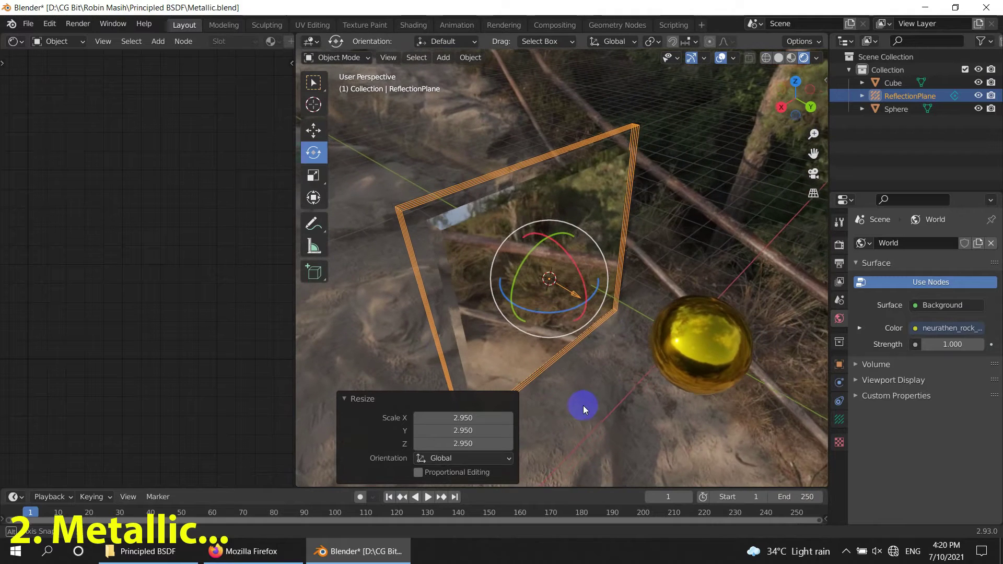
{"action": "middle_click_drag", "start_coordinate": [673, 403], "coordinate": [636, 343]}
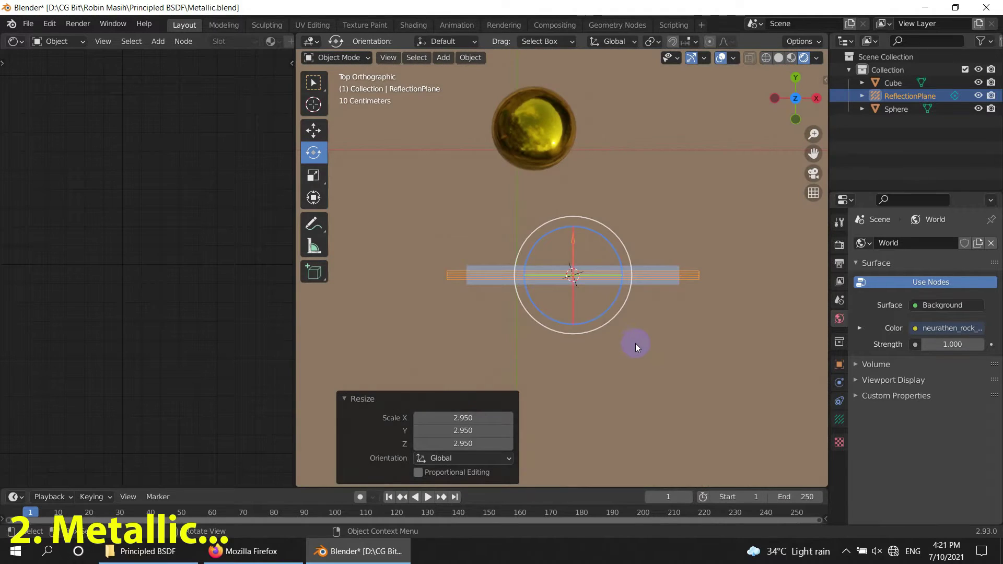
{"action": "scroll", "coordinate": [635, 341], "scroll_direction": "up", "scroll_amount": 2}
{"action": "scroll", "coordinate": [672, 351], "scroll_direction": "up", "scroll_amount": 2}
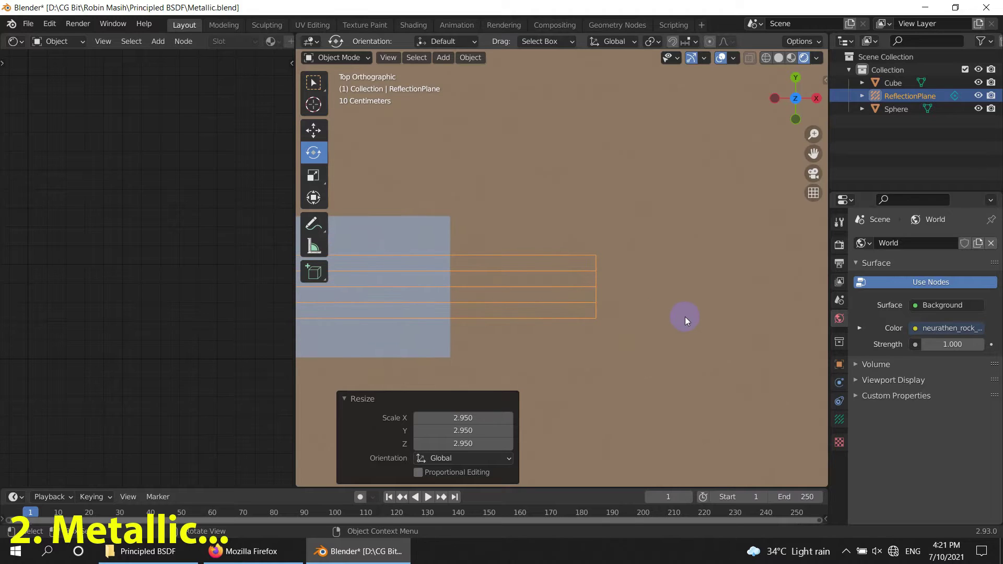
- Move the reflection plane a short way along Y behind the gold spheres
{"action": "key", "text": "g"}
{"action": "key", "text": "y"}
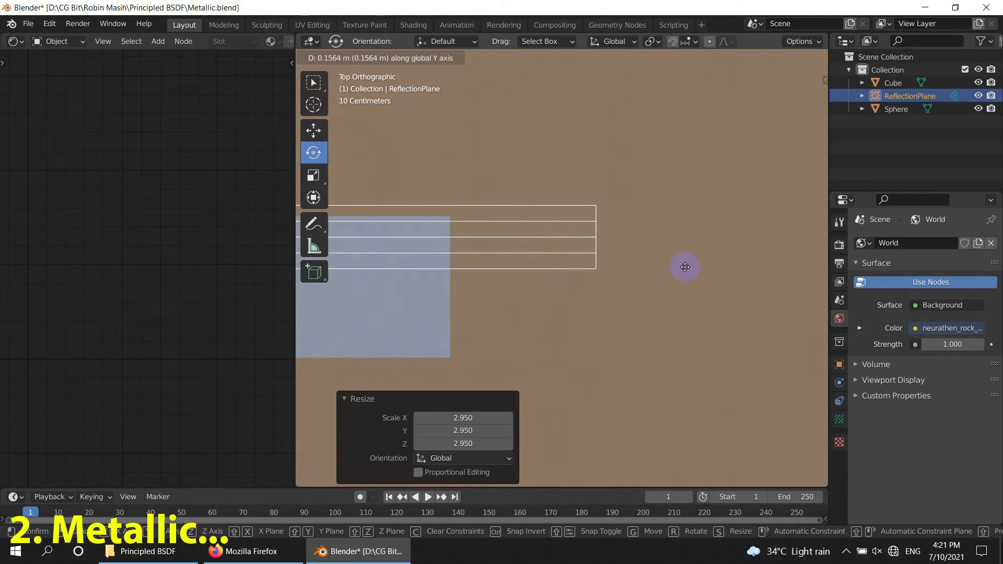
{"action": "left_click", "coordinate": [674, 240]}
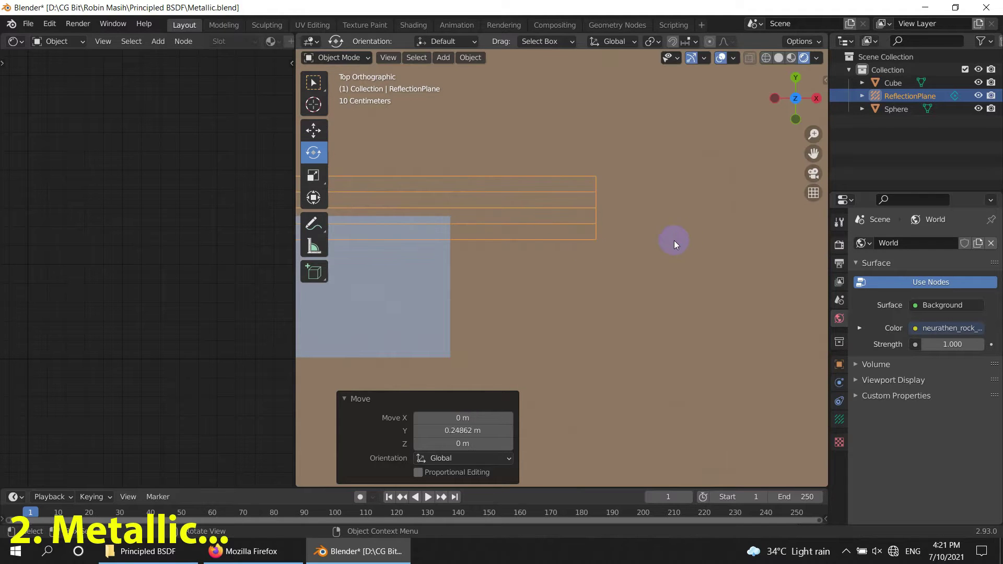
{"action": "scroll", "coordinate": [436, 215], "scroll_direction": "up", "scroll_amount": 2}
{"action": "scroll", "coordinate": [400, 212], "scroll_direction": "up", "scroll_amount": 1}
{"action": "scroll", "coordinate": [718, 333], "scroll_direction": "down", "scroll_amount": 2}
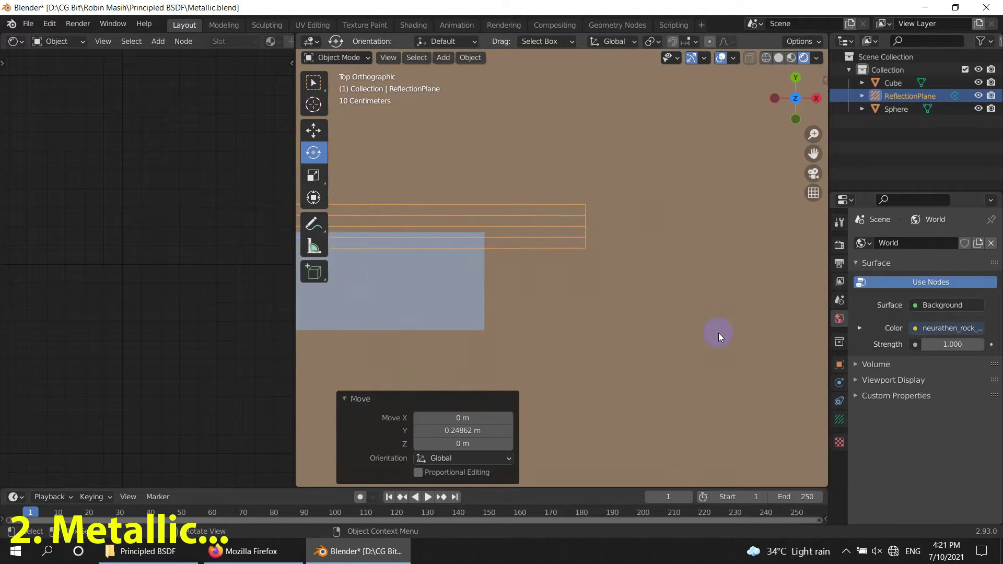
{"action": "scroll", "coordinate": [660, 336], "scroll_direction": "down", "scroll_amount": 2}
{"action": "mouse_move", "coordinate": [660, 337]}
{"action": "middle_mouse_down"}
{"action": "mouse_move", "coordinate": [613, 347]}
{"action": "mouse_move", "coordinate": [415, 254]}
{"action": "mouse_move", "coordinate": [668, 290]}
{"action": "mouse_move", "coordinate": [586, 382]}
{"action": "mouse_move", "coordinate": [622, 342]}
{"action": "mouse_move", "coordinate": [601, 308]}
{"action": "mouse_move", "coordinate": [581, 308]}
{"action": "middle_mouse_up"}
- Select the large gold sphere, start moving it, then cancel the move
{"action": "left_click", "coordinate": [634, 130]}
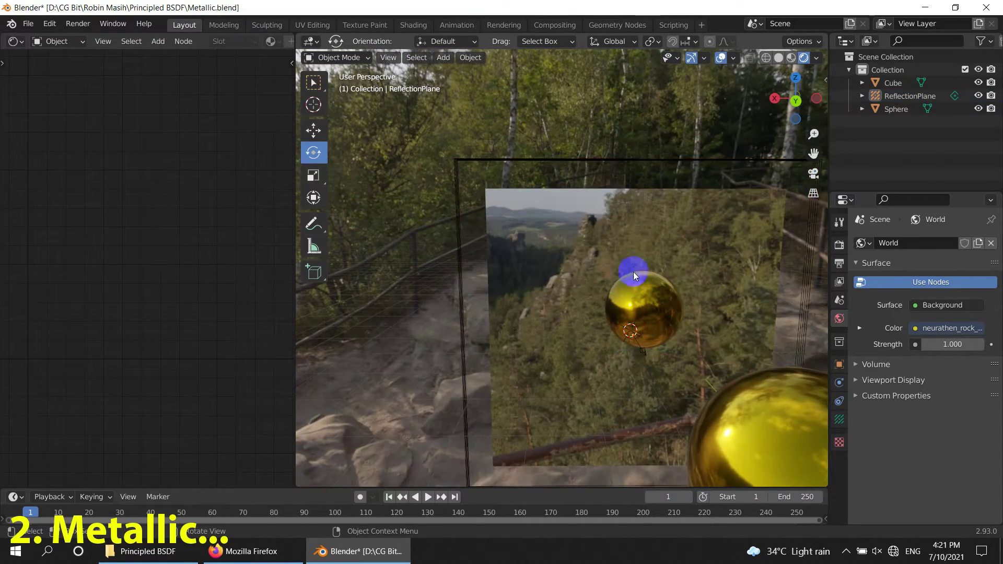
{"action": "mouse_move", "coordinate": [632, 306]}
{"action": "middle_mouse_down"}
{"action": "mouse_move", "coordinate": [728, 385]}
{"action": "mouse_move", "coordinate": [776, 376]}
{"action": "middle_mouse_up"}
{"action": "left_click", "coordinate": [775, 402]}
{"action": "key", "text": "g"}
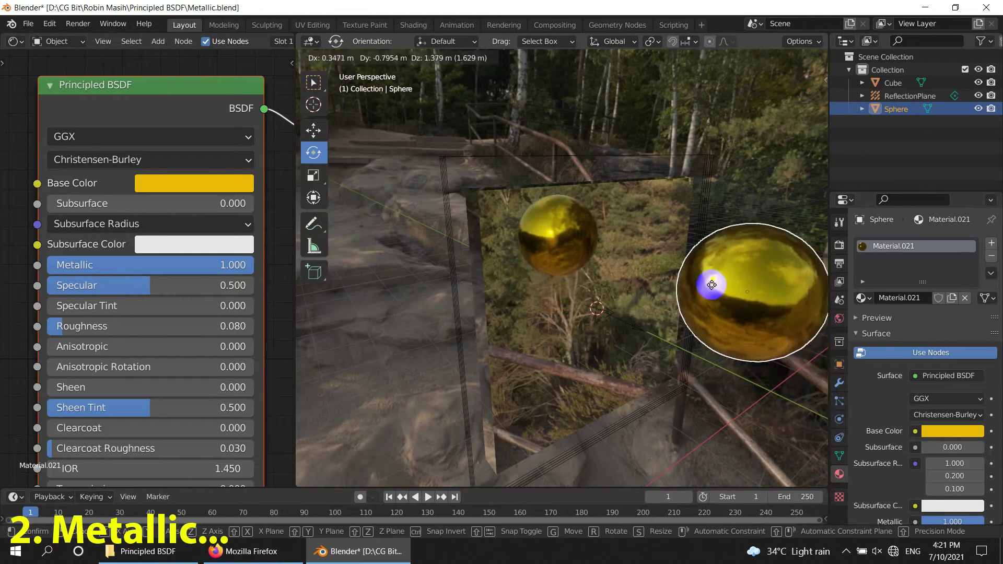
{"action": "right_click", "coordinate": [706, 375]}
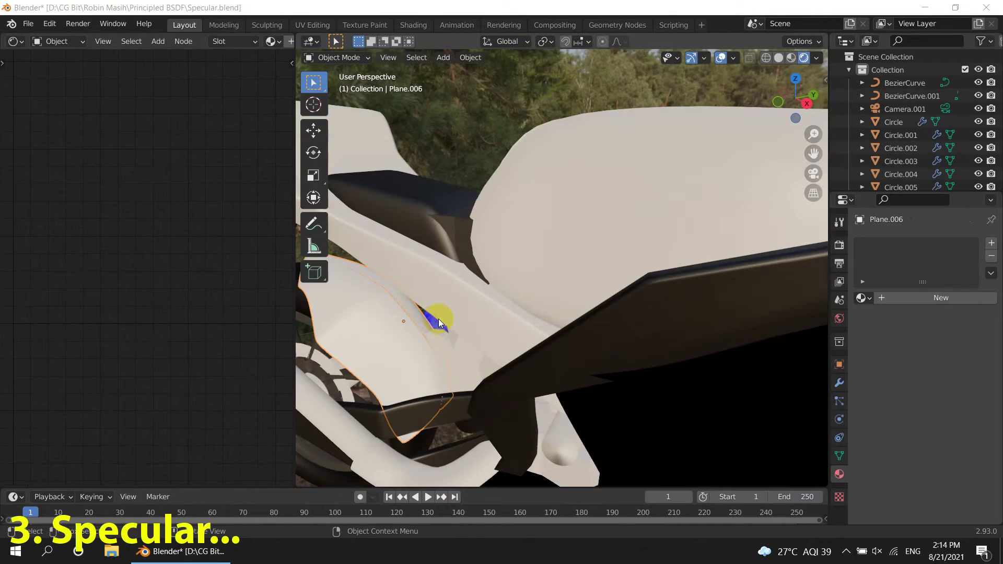
- Create a new material for the motorcycle's white front fender
{"action": "mouse_move", "coordinate": [431, 331]}
{"action": "middle_mouse_down"}
{"action": "mouse_move", "coordinate": [607, 320]}
{"action": "mouse_move", "coordinate": [478, 318]}
{"action": "mouse_move", "coordinate": [425, 332]}
{"action": "mouse_move", "coordinate": [654, 314]}
{"action": "middle_mouse_up"}
{"action": "scroll", "coordinate": [611, 331], "scroll_direction": "up", "scroll_amount": 2}
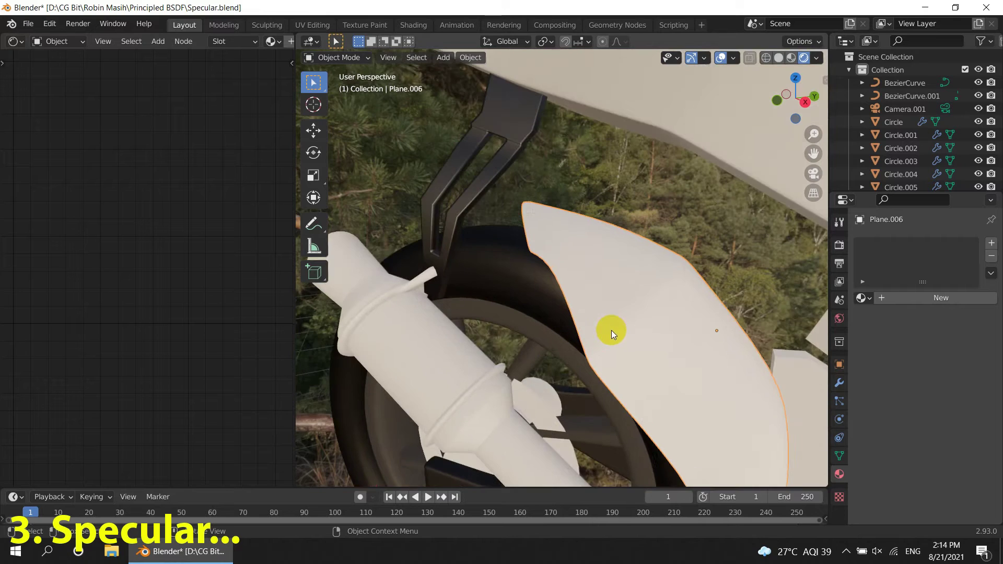
{"action": "scroll", "coordinate": [572, 320], "scroll_direction": "up", "scroll_amount": 2}
{"action": "scroll", "coordinate": [515, 299], "scroll_direction": "up", "scroll_amount": 1}
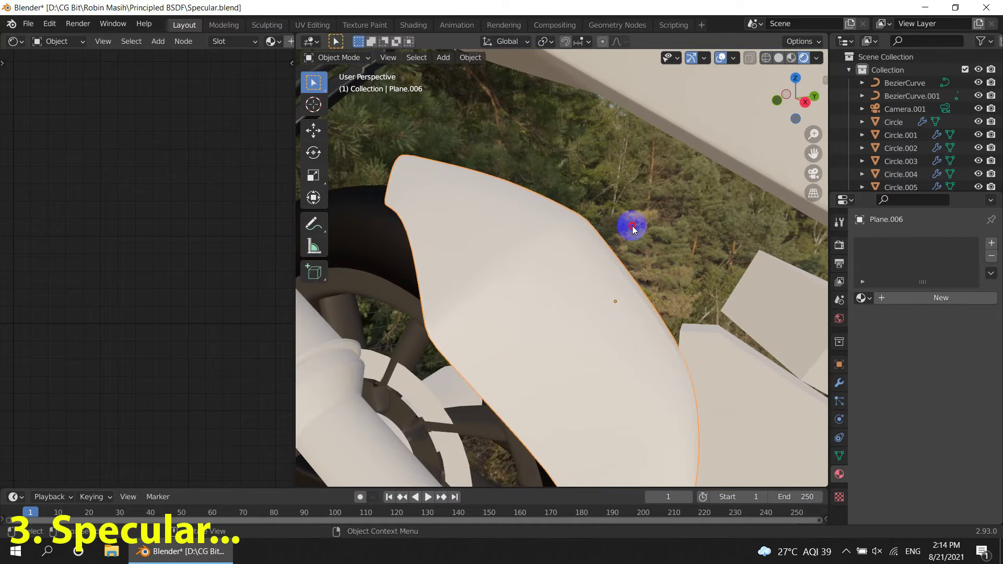
{"action": "left_click", "coordinate": [916, 298]}
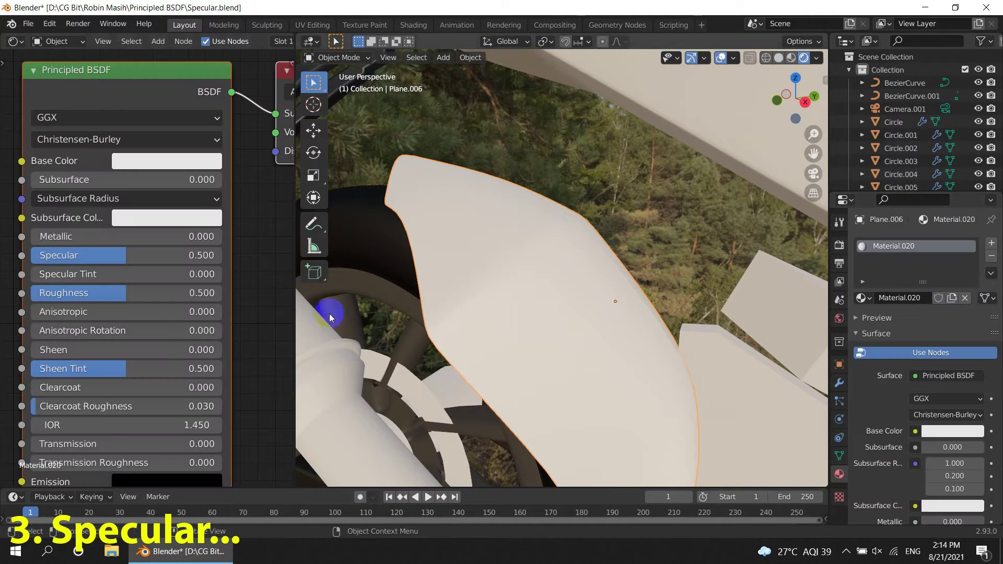
{"action": "scroll", "coordinate": [113, 313], "scroll_direction": "up", "scroll_amount": 2}
{"action": "scroll", "coordinate": [179, 317], "scroll_direction": "up", "scroll_amount": 2}
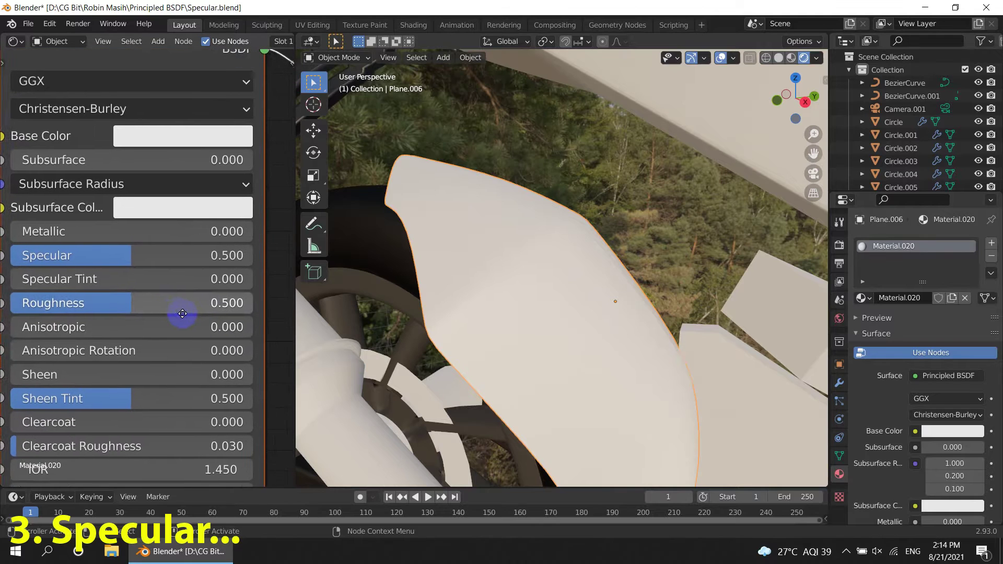
- Lower the fender's Roughness to 0.231 and Specular to 0
{"action": "left_click_drag", "start_coordinate": [152, 305], "coordinate": [110, 308]}
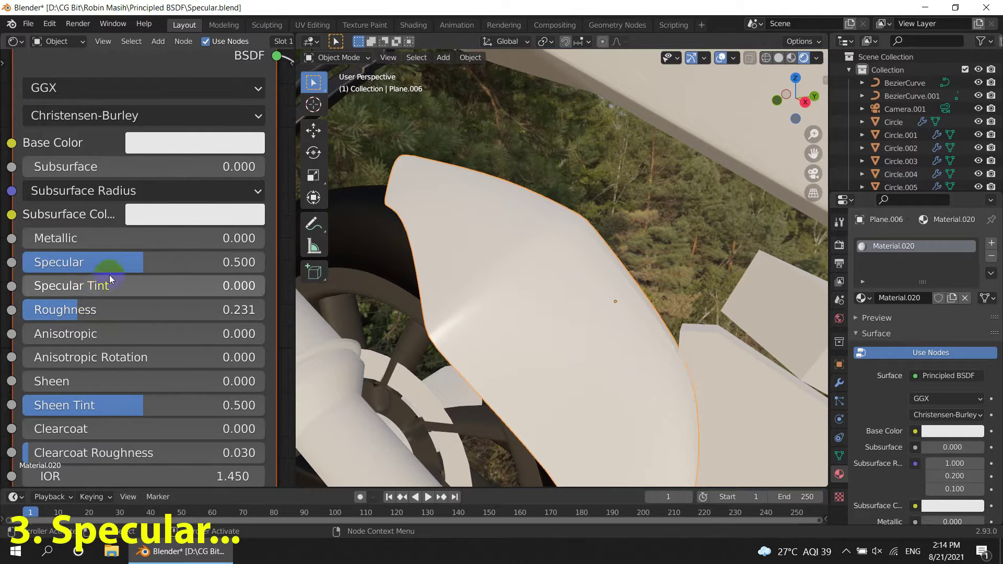
{"action": "mouse_move", "coordinate": [603, 359]}
{"action": "middle_mouse_down"}
{"action": "mouse_move", "coordinate": [562, 352]}
{"action": "mouse_move", "coordinate": [536, 369]}
{"action": "mouse_move", "coordinate": [554, 335]}
{"action": "middle_mouse_up"}
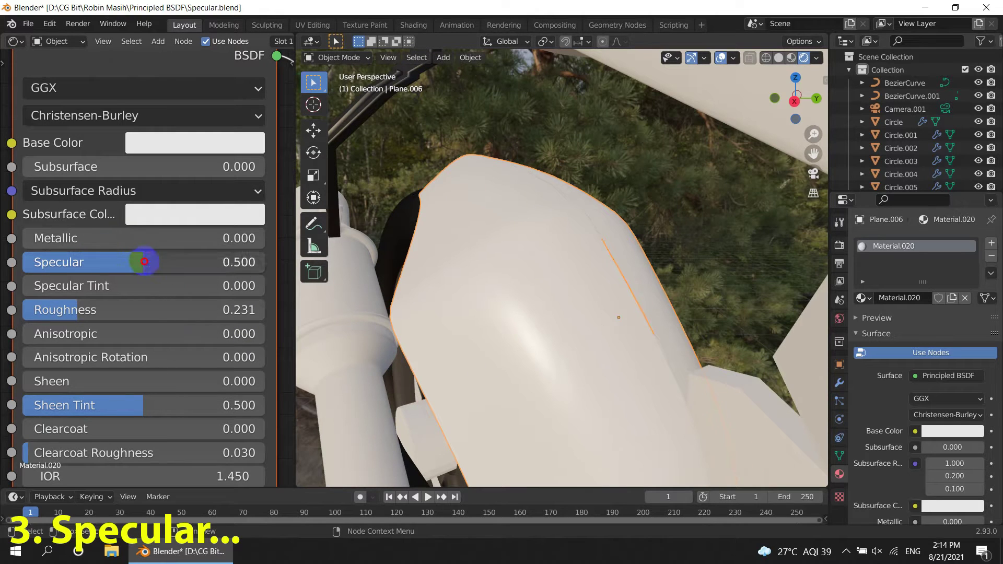
{"action": "left_click_drag", "start_coordinate": [144, 262], "coordinate": [25, 267]}
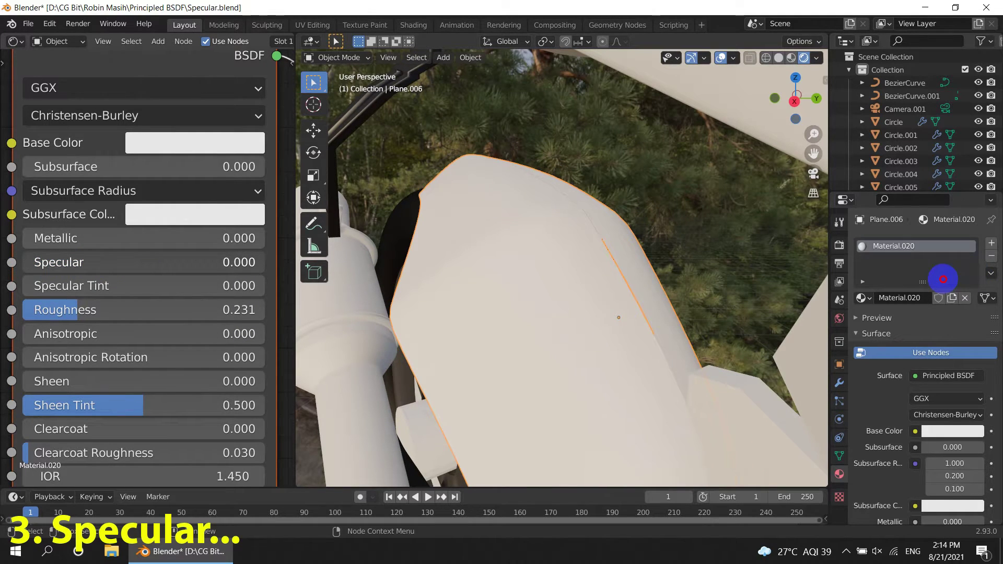
- Set the fender's Specular to 1.000, Roughness to 0.125 and Specular Tint to 1.000
{"action": "left_click_drag", "start_coordinate": [23, 267], "coordinate": [101, 269]}
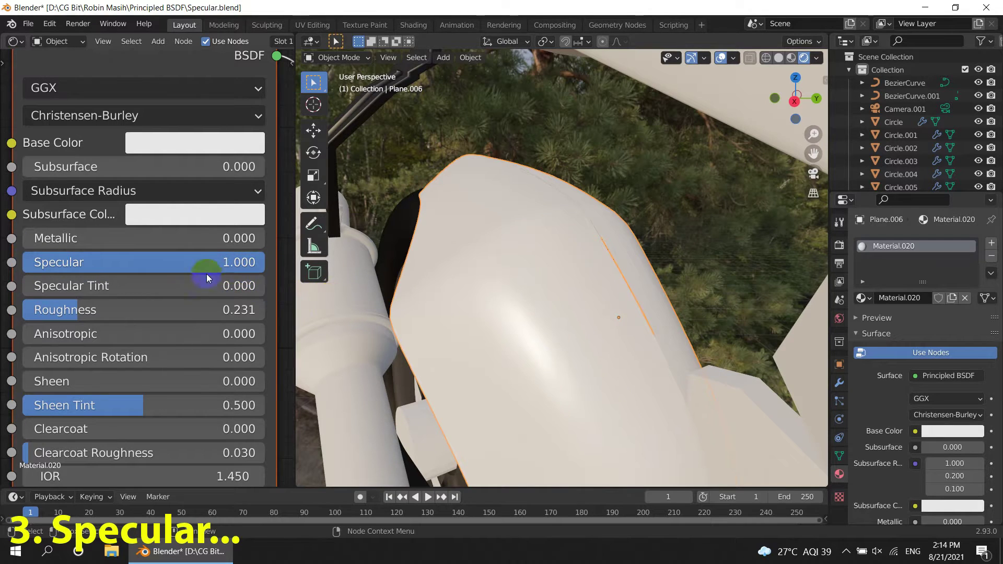
{"action": "left_click_drag", "start_coordinate": [64, 309], "coordinate": [57, 309]}
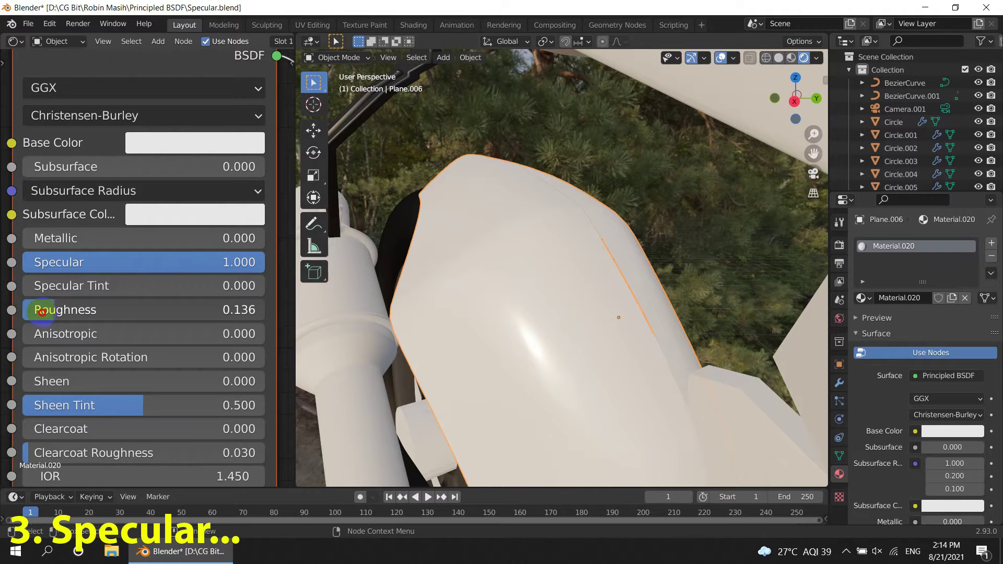
{"action": "left_click_drag", "start_coordinate": [41, 311], "coordinate": [38, 311]}
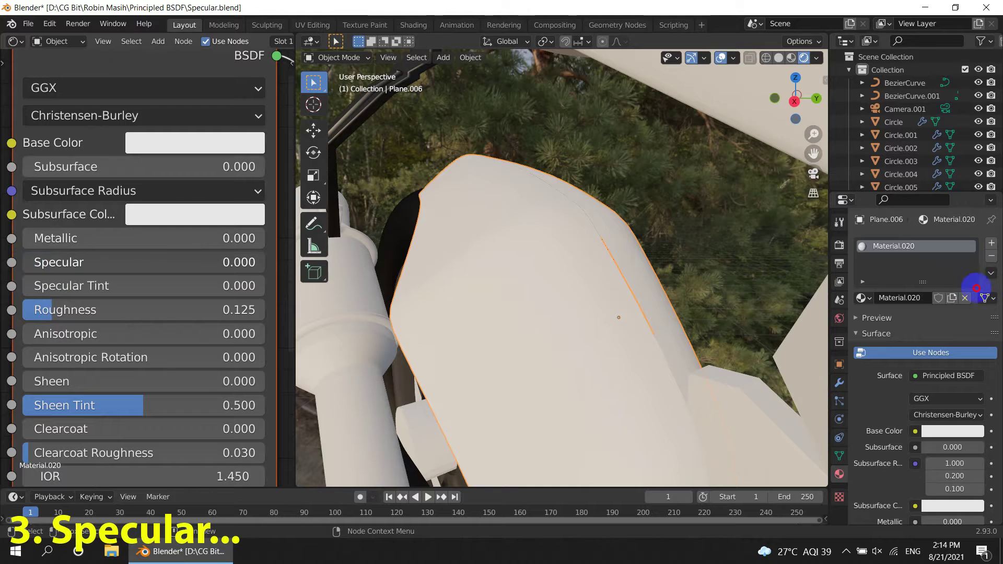
{"action": "left_click_drag", "start_coordinate": [52, 263], "coordinate": [261, 263]}
{"action": "left_click_drag", "start_coordinate": [47, 291], "coordinate": [99, 286]}
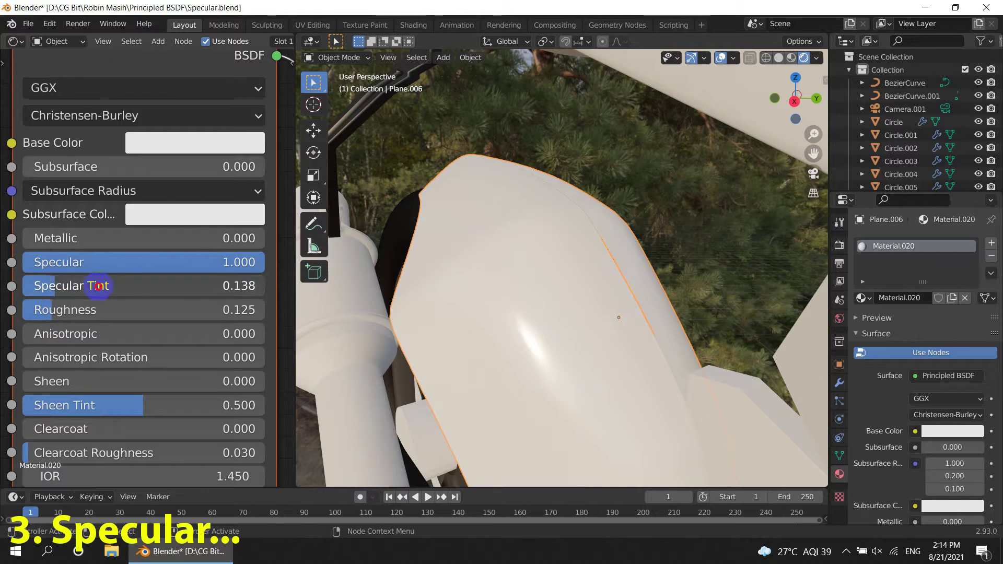
{"action": "mouse_move", "coordinate": [281, 290]}
{"action": "left_mouse_down"}
{"action": "mouse_move", "coordinate": [87, 293]}
{"action": "mouse_move", "coordinate": [331, 297]}
{"action": "left_mouse_up"}
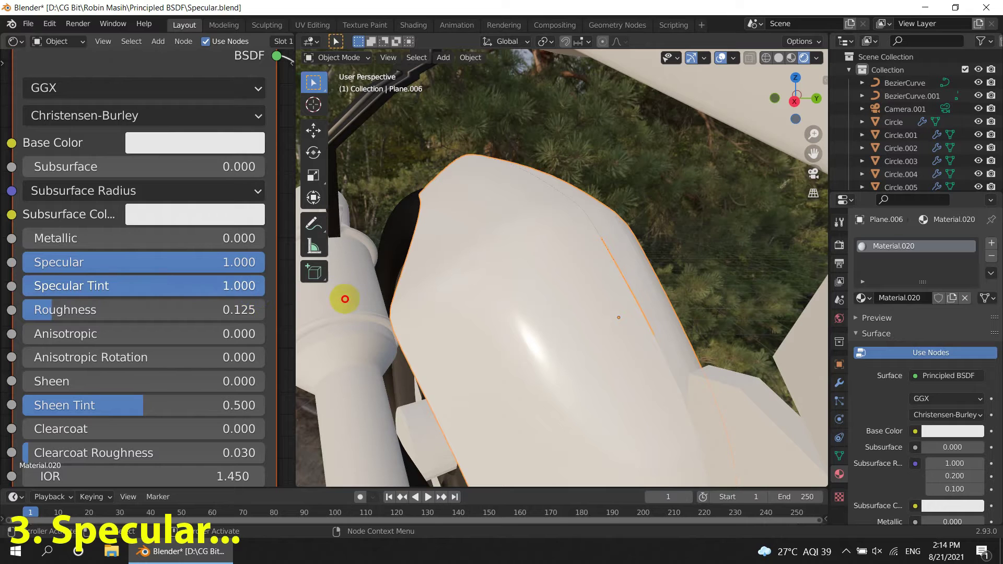
- Make the fender blue-violet, then lower Specular Tint from full to 0.244
{"action": "left_click", "coordinate": [181, 138]}
{"action": "left_click_drag", "start_coordinate": [228, 242], "coordinate": [296, 228]}
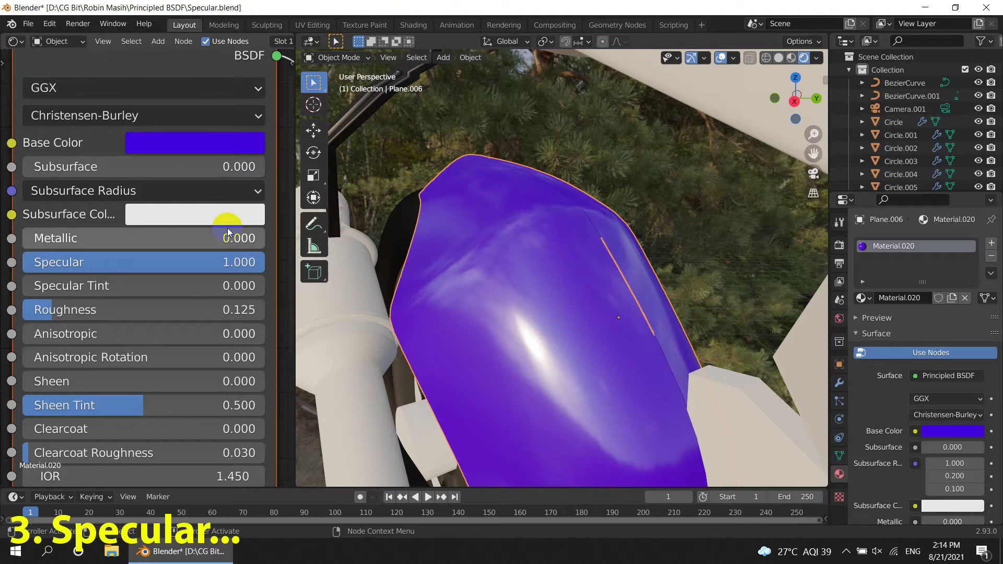
{"action": "left_click_drag", "start_coordinate": [58, 286], "coordinate": [331, 313]}
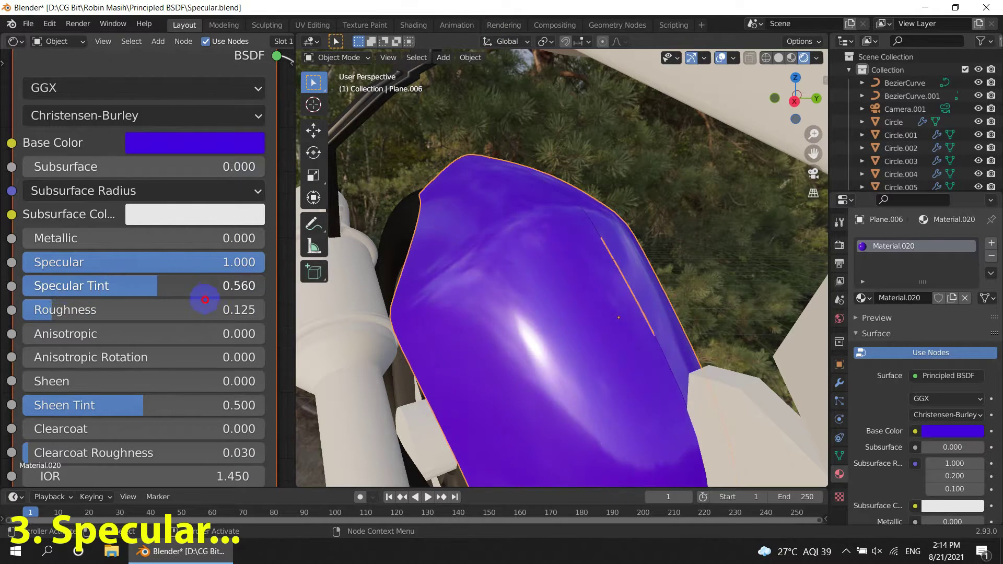
{"action": "middle_click_drag", "start_coordinate": [558, 329], "coordinate": [522, 309]}
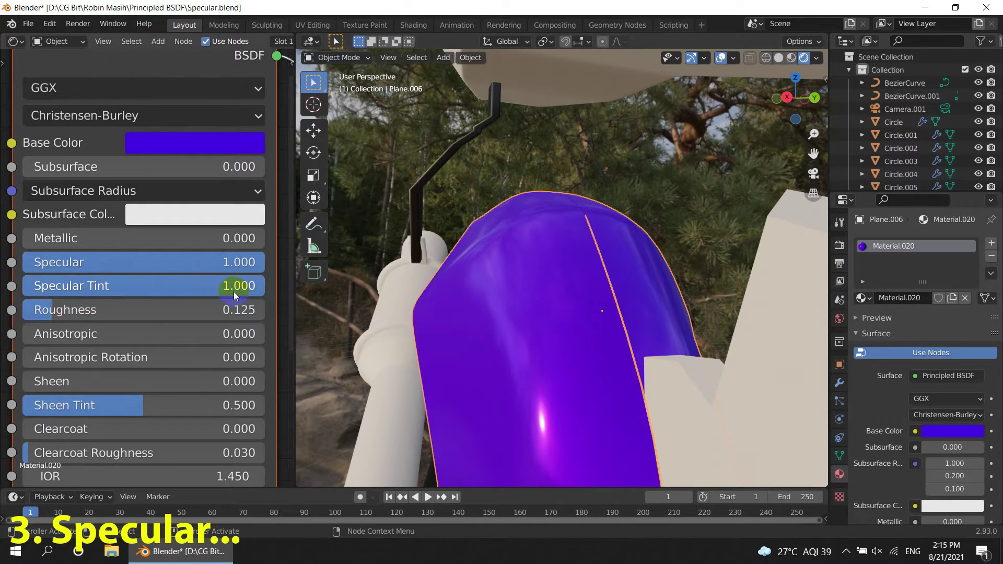
{"action": "mouse_move", "coordinate": [234, 291]}
{"action": "left_mouse_down"}
{"action": "mouse_move", "coordinate": [109, 281]}
{"action": "mouse_move", "coordinate": [981, 287]}
{"action": "left_mouse_up"}
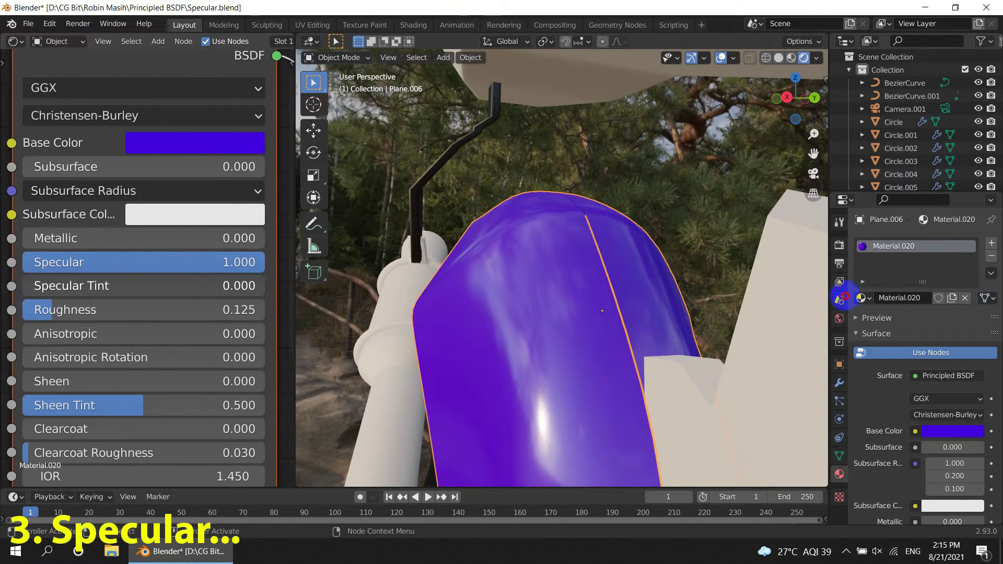
{"action": "mouse_move", "coordinate": [840, 298]}
{"action": "left_mouse_down"}
{"action": "mouse_move", "coordinate": [25, 290]}
{"action": "mouse_move", "coordinate": [453, 274]}
{"action": "left_mouse_up"}
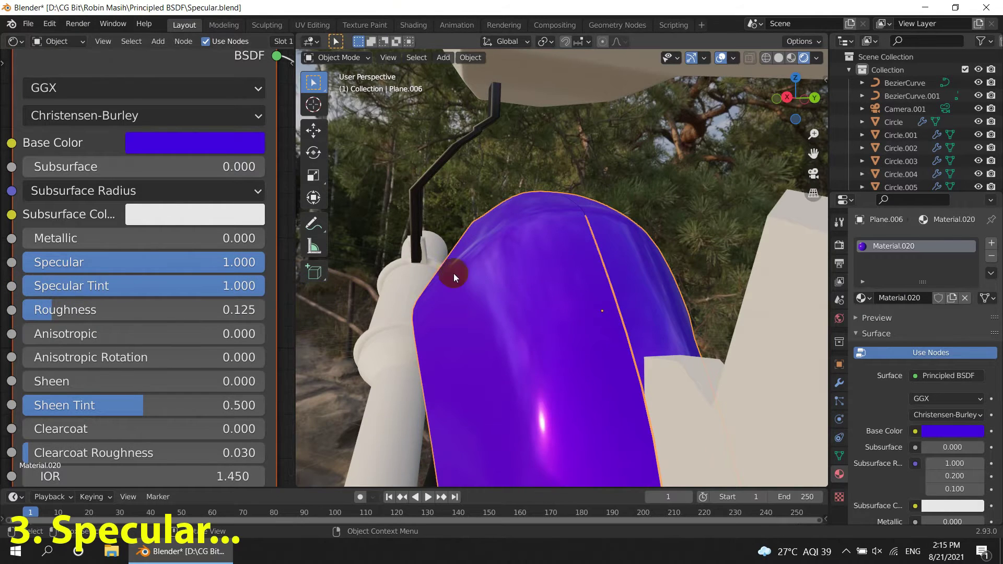
{"action": "mouse_move", "coordinate": [454, 274]}
{"action": "middle_mouse_down"}
{"action": "mouse_move", "coordinate": [519, 336]}
{"action": "mouse_move", "coordinate": [588, 336]}
{"action": "mouse_move", "coordinate": [588, 353]}
{"action": "mouse_move", "coordinate": [438, 347]}
{"action": "middle_mouse_up"}
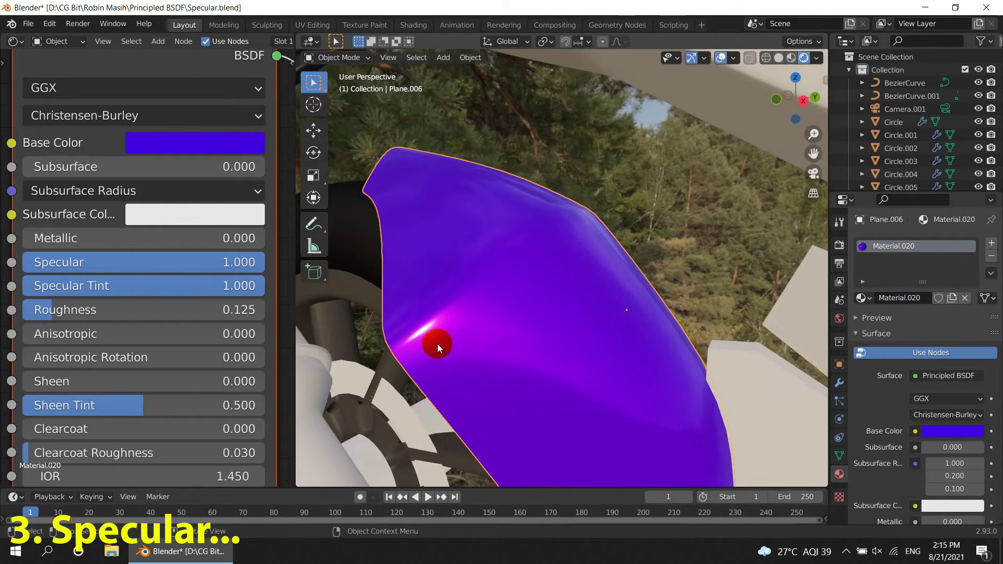
{"action": "left_click_drag", "start_coordinate": [242, 285], "coordinate": [81, 286]}
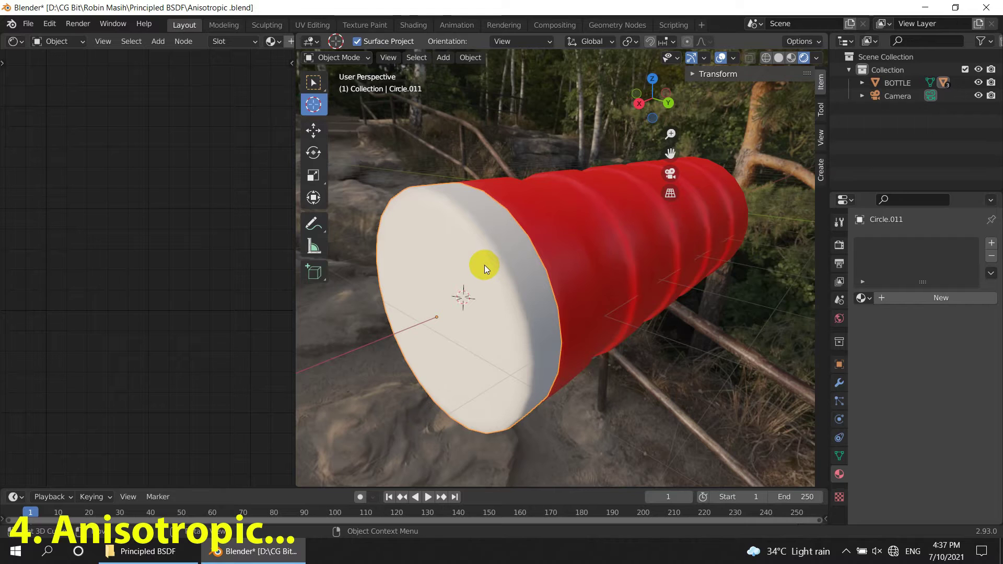
- Create a new fully metallic material for the bottle's end
{"action": "left_click", "coordinate": [484, 265]}
{"action": "left_click", "coordinate": [923, 298]}
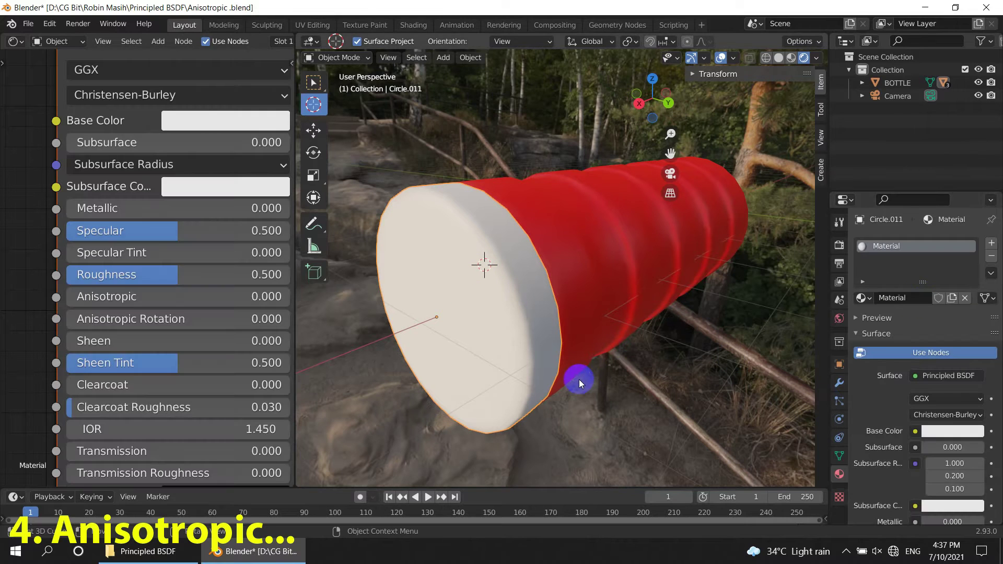
{"action": "middle_click_drag", "start_coordinate": [141, 231], "coordinate": [106, 262]}
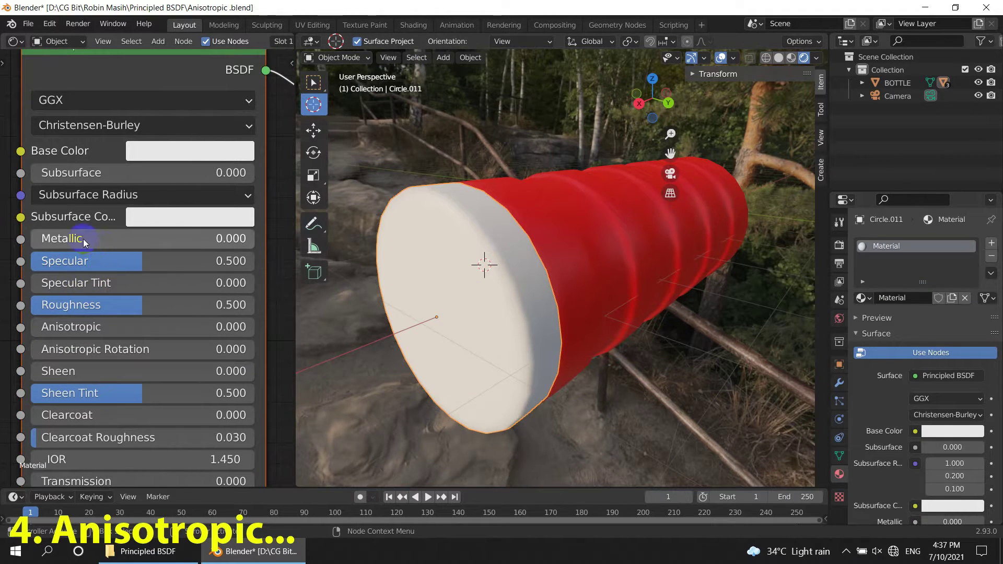
{"action": "left_click_drag", "start_coordinate": [84, 240], "coordinate": [264, 240]}
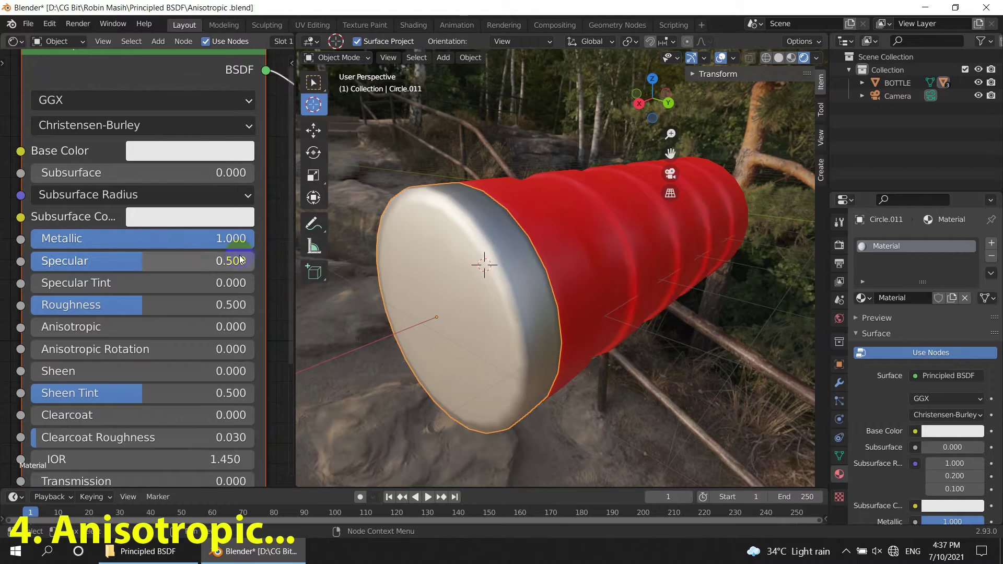
- Set the metal's roughness to 0.109, trying anisotropy briefly and undoing it
{"action": "left_click_drag", "start_coordinate": [136, 308], "coordinate": [15, 317]}
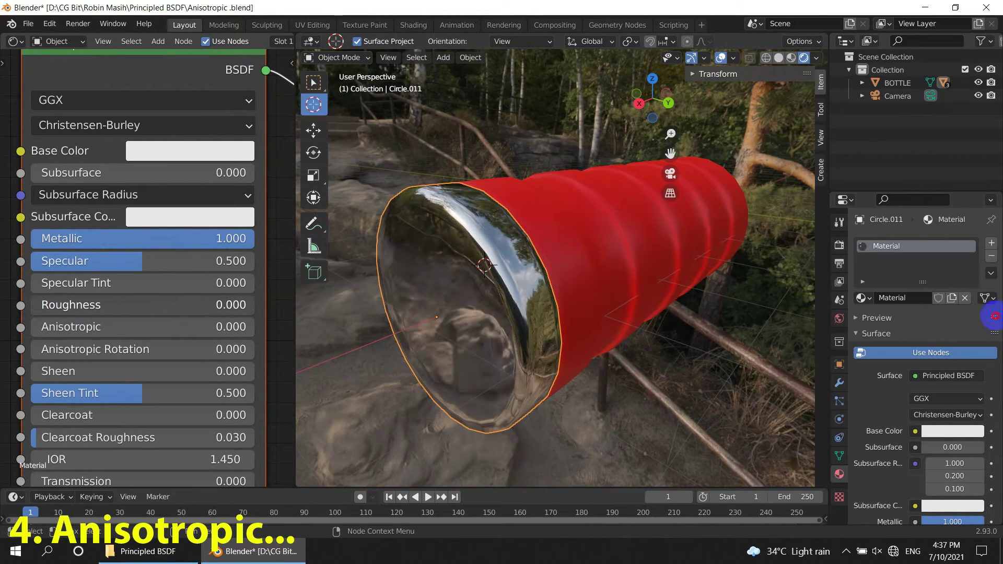
{"action": "middle_click_drag", "start_coordinate": [579, 318], "coordinate": [562, 313]}
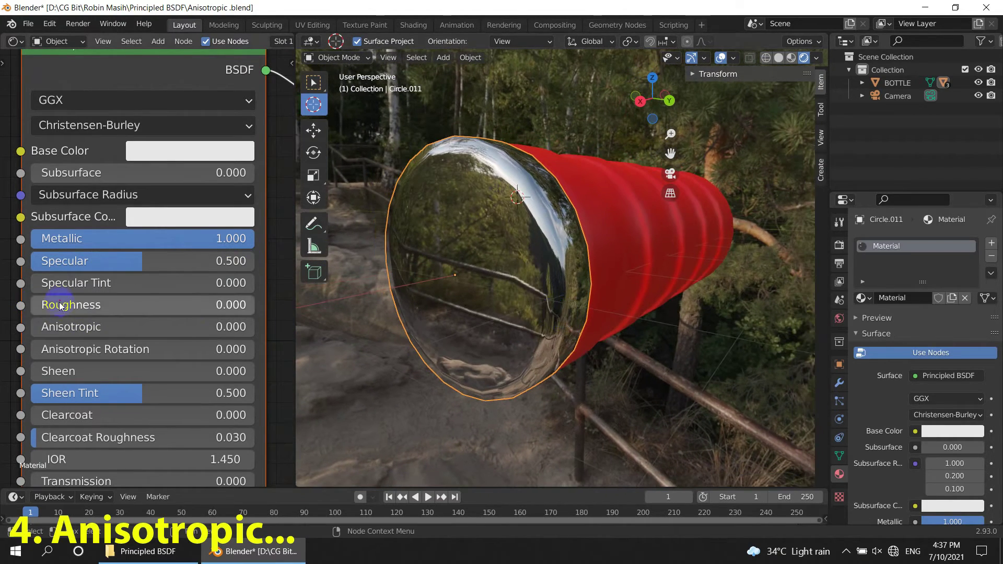
{"action": "left_click_drag", "start_coordinate": [62, 306], "coordinate": [91, 308]}
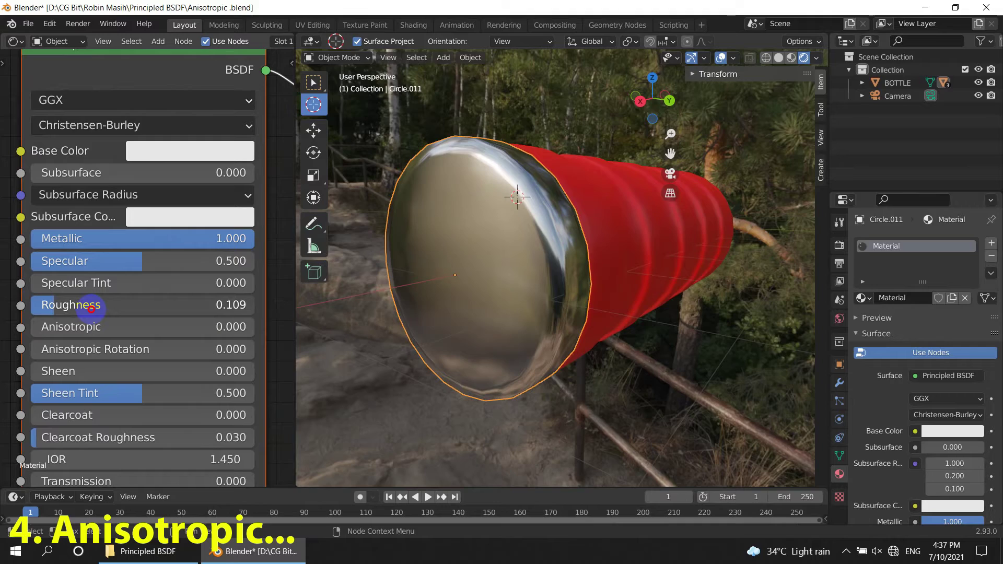
{"action": "mouse_move", "coordinate": [478, 320]}
{"action": "middle_mouse_down"}
{"action": "mouse_move", "coordinate": [508, 315]}
{"action": "mouse_move", "coordinate": [499, 302]}
{"action": "mouse_move", "coordinate": [453, 319]}
{"action": "mouse_move", "coordinate": [485, 322]}
{"action": "middle_mouse_up"}
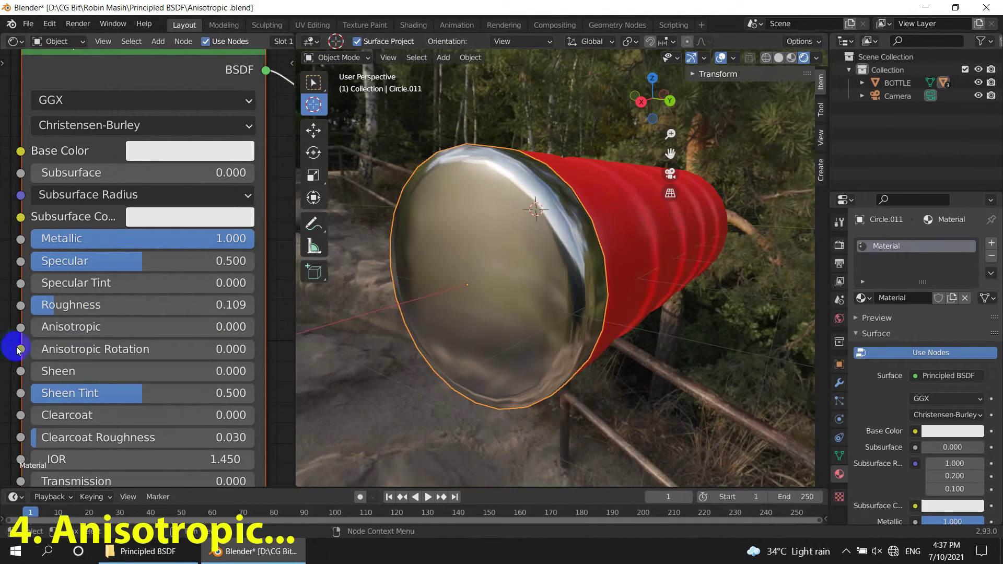
{"action": "left_click_drag", "start_coordinate": [65, 336], "coordinate": [202, 347]}
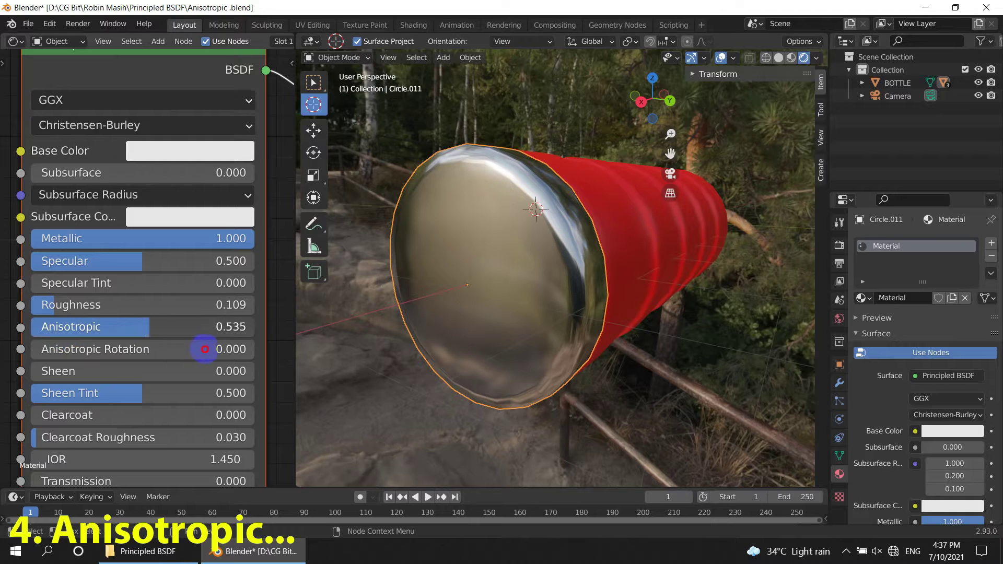
{"action": "key", "text": "ctrl+z"}
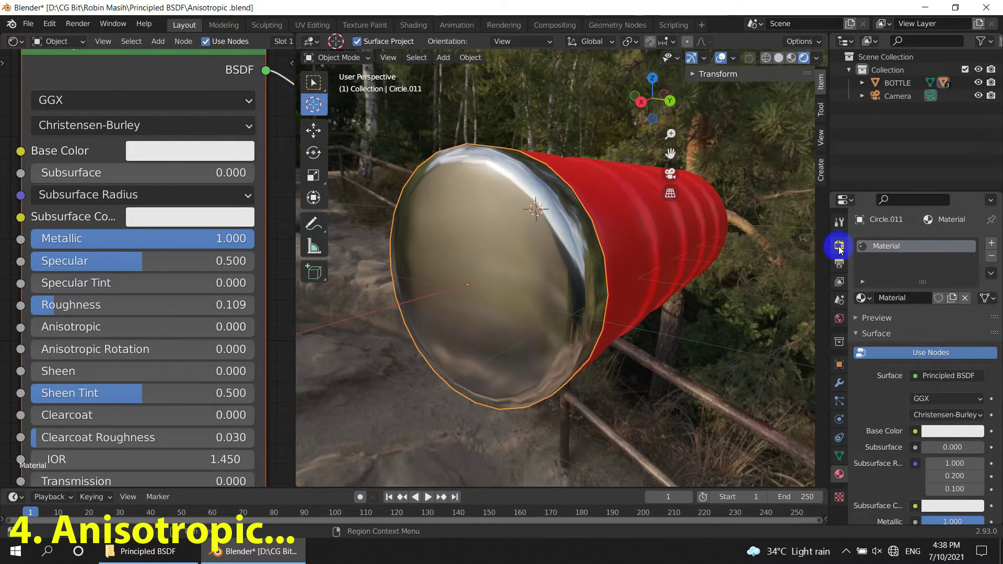
- Set the render engine to Cycles with GPU Compute as the device
{"action": "left_click", "coordinate": [839, 246]}
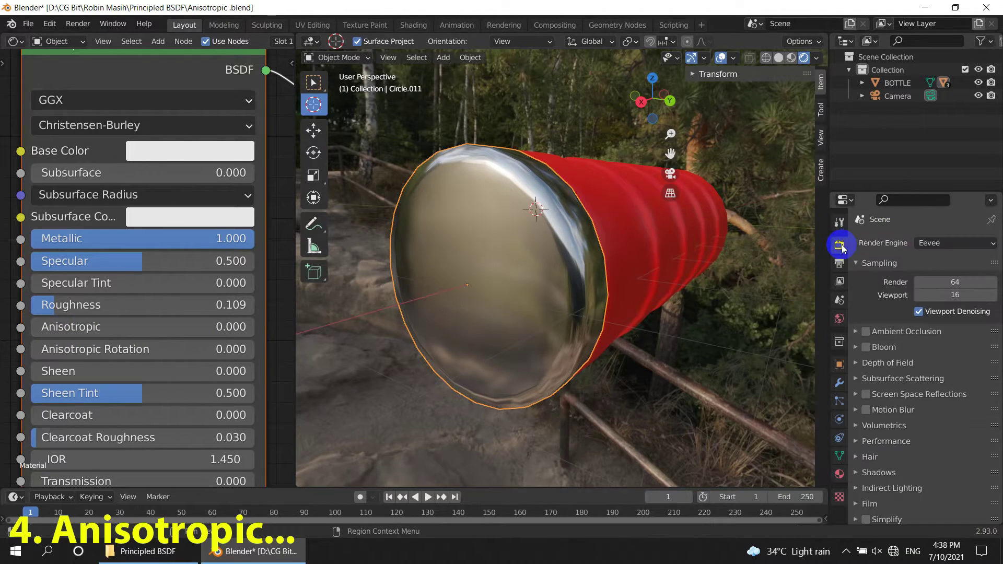
{"action": "left_click", "coordinate": [939, 244]}
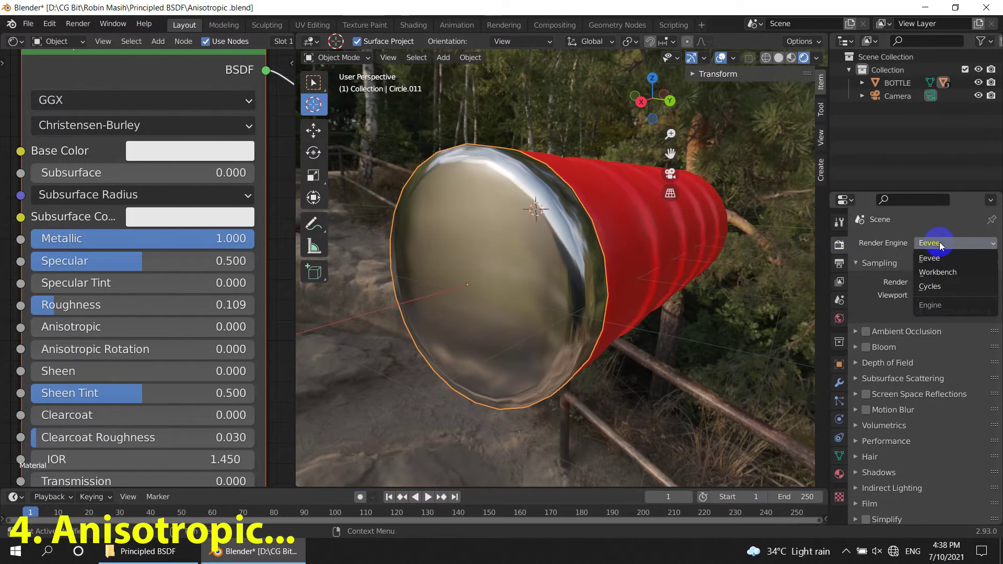
{"action": "left_click", "coordinate": [941, 287]}
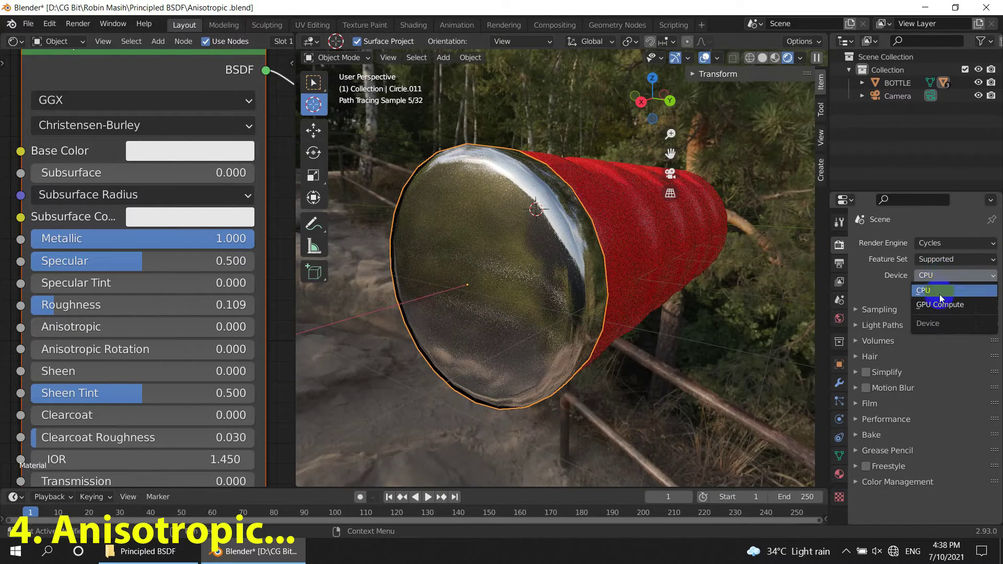
{"action": "left_click", "coordinate": [940, 306]}
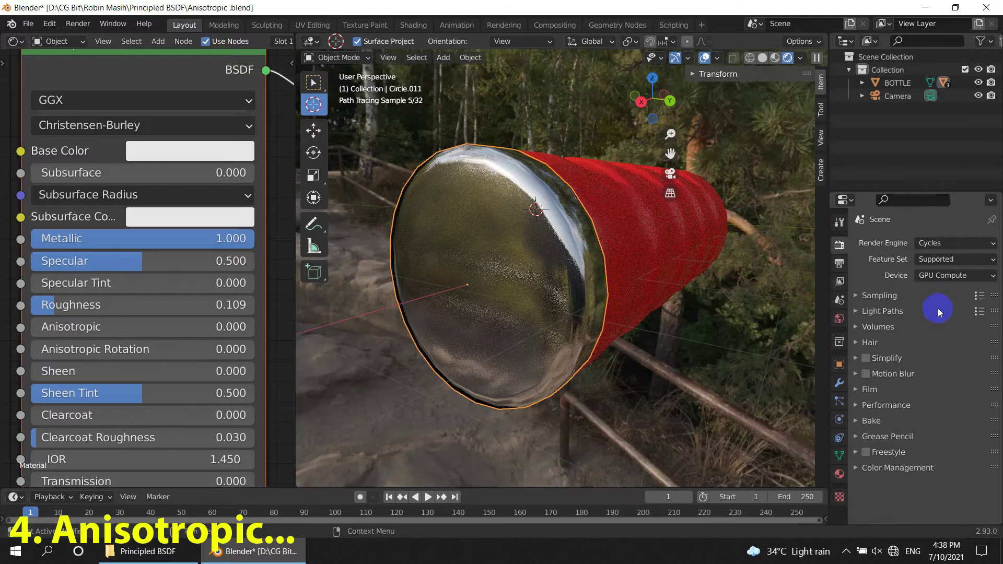
- Set the Sampling > Denoising render denoiser to OptiX
{"action": "left_click", "coordinate": [869, 296]}
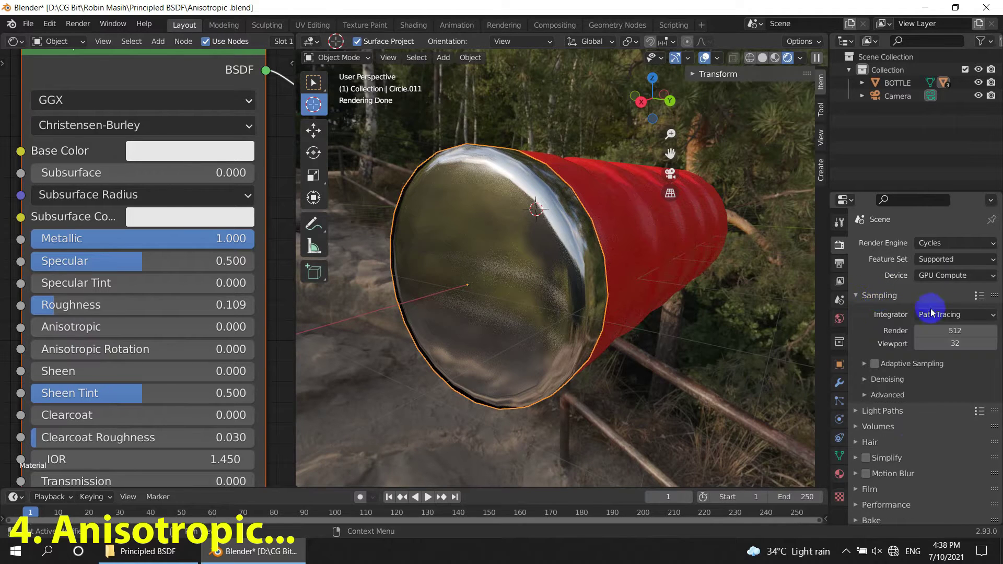
{"action": "left_click", "coordinate": [880, 380]}
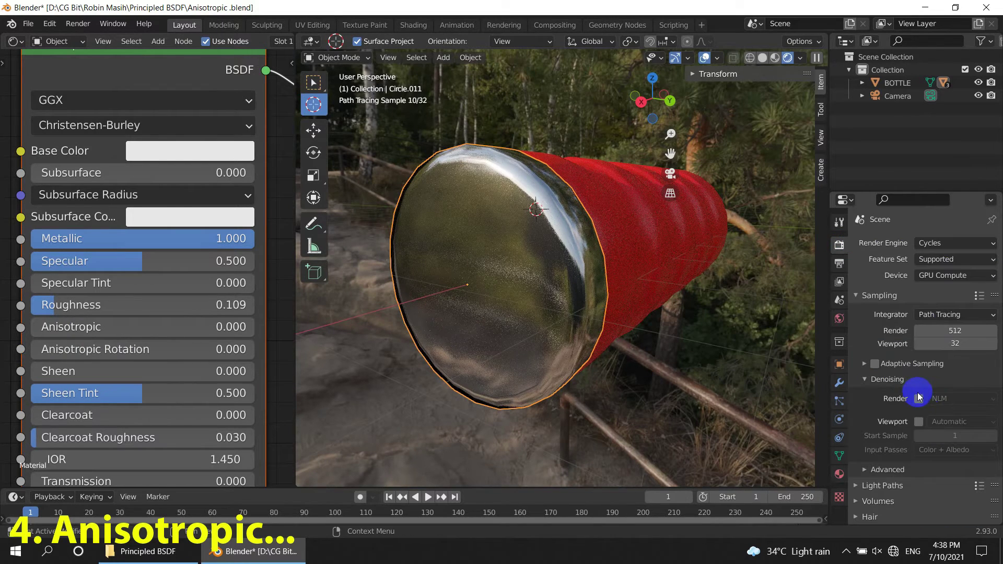
{"action": "left_click", "coordinate": [947, 402]}
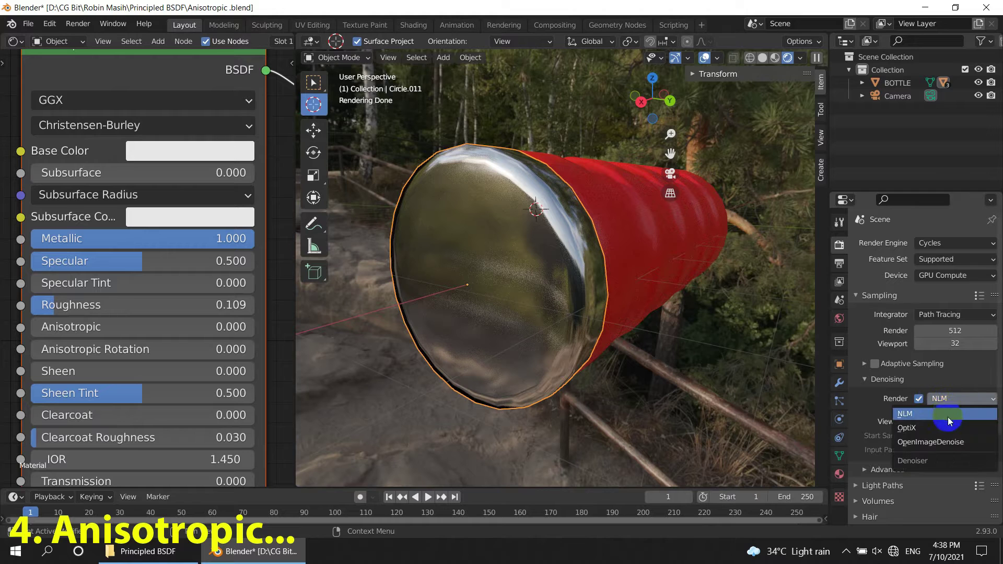
{"action": "left_click", "coordinate": [939, 441]}
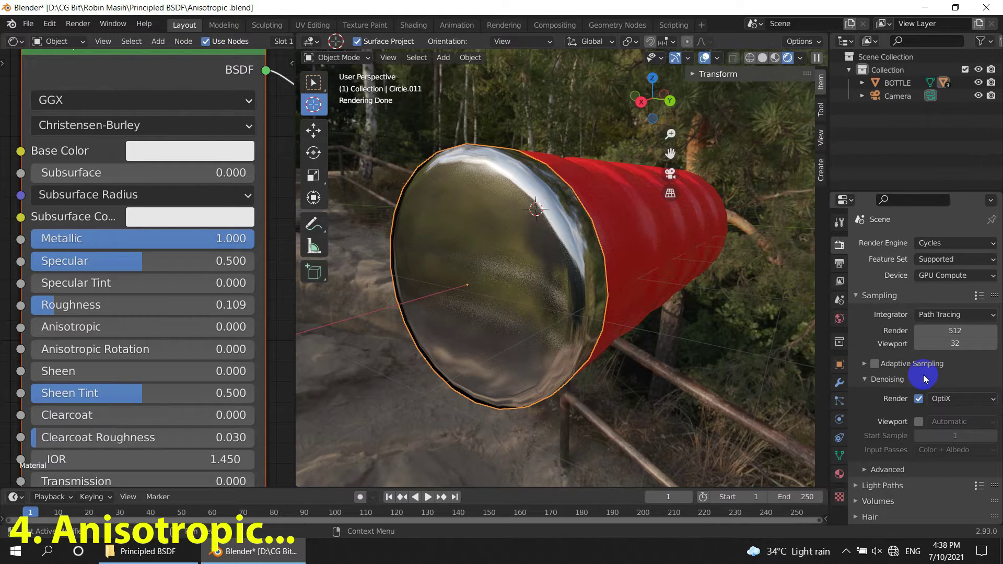
- Raise the metal's Anisotropic value to 1.000
{"action": "middle_click_drag", "start_coordinate": [795, 325], "coordinate": [650, 313]}
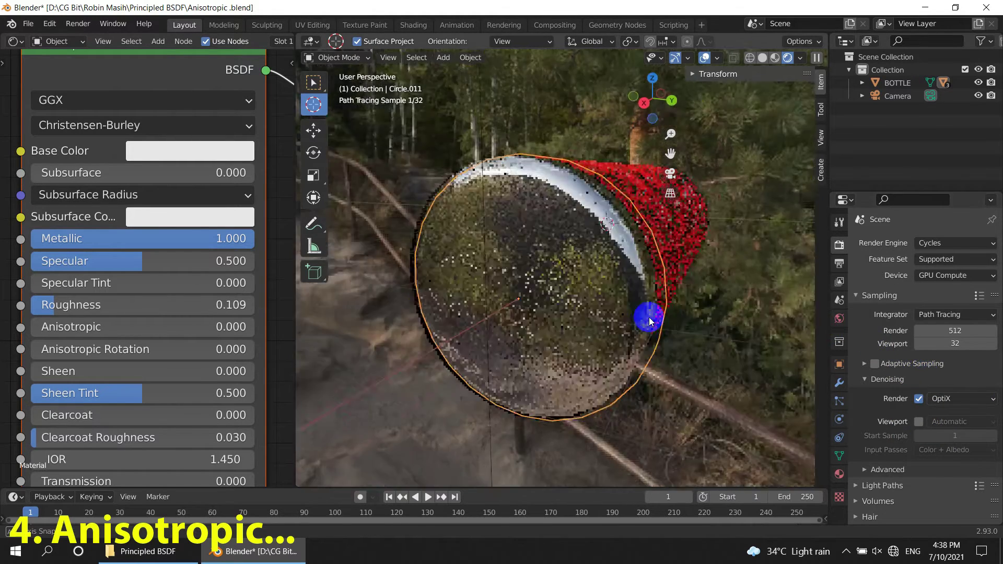
{"action": "middle_click_drag", "start_coordinate": [25, 315], "coordinate": [37, 245]}
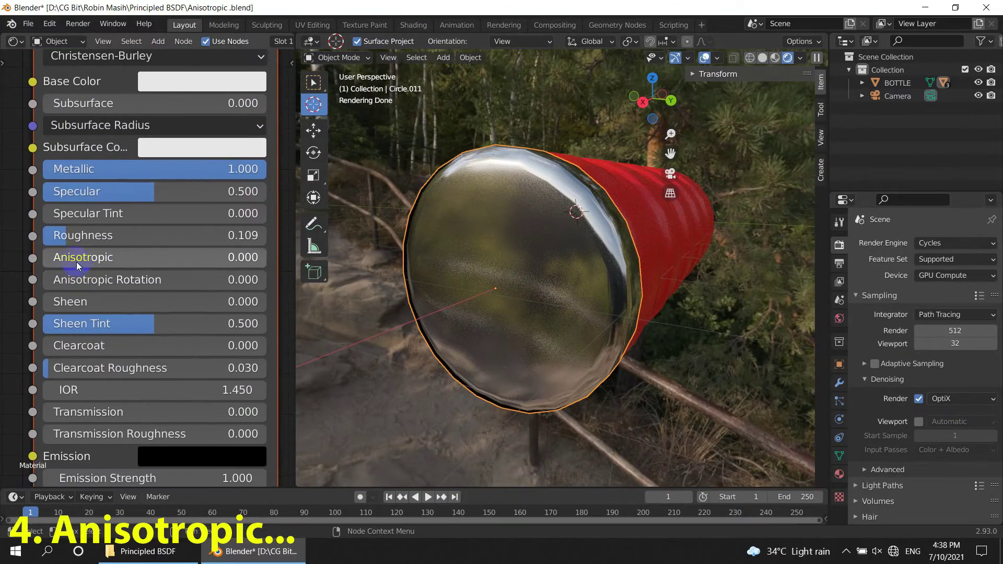
{"action": "left_click_drag", "start_coordinate": [78, 259], "coordinate": [329, 299]}
- Add a Tangent node, wire it to the shader's Tangent input, and change its axis
{"action": "scroll", "coordinate": [145, 340], "scroll_direction": "down", "scroll_amount": 2}
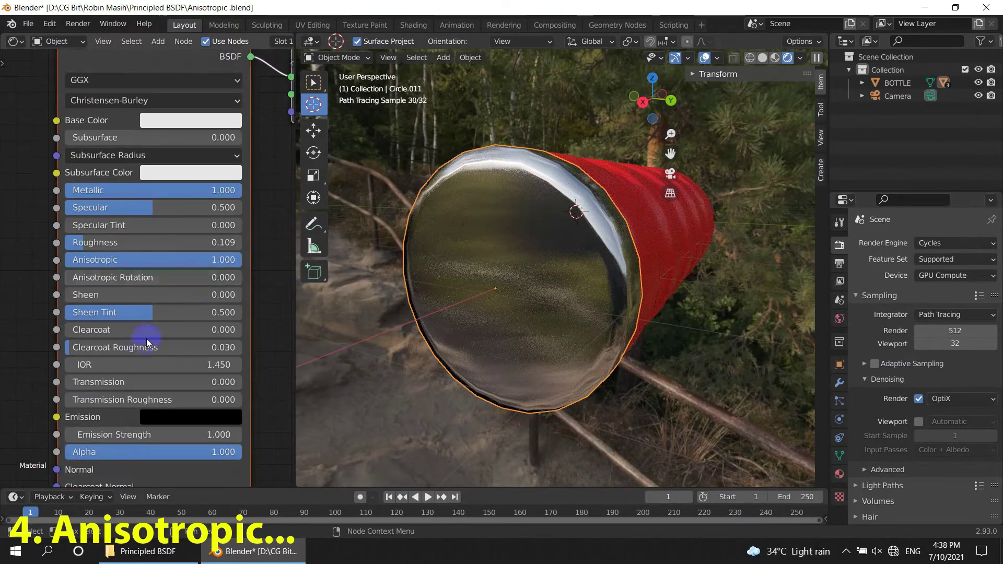
{"action": "middle_click_drag", "start_coordinate": [146, 340], "coordinate": [209, 199]}
{"action": "key", "text": "shift+a"}
{"action": "left_click", "coordinate": [37, 345]}
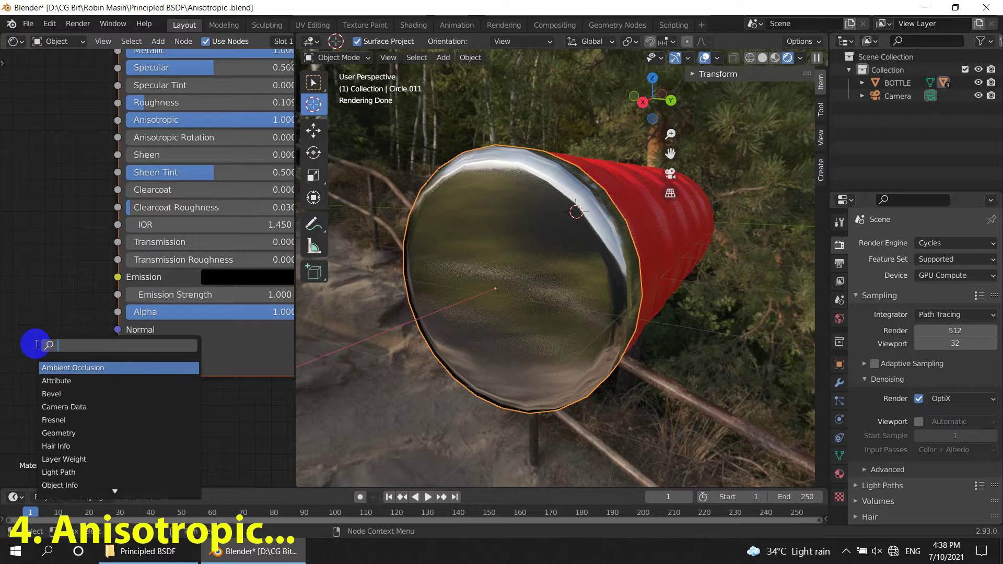
{"action": "type", "text": "tange"}
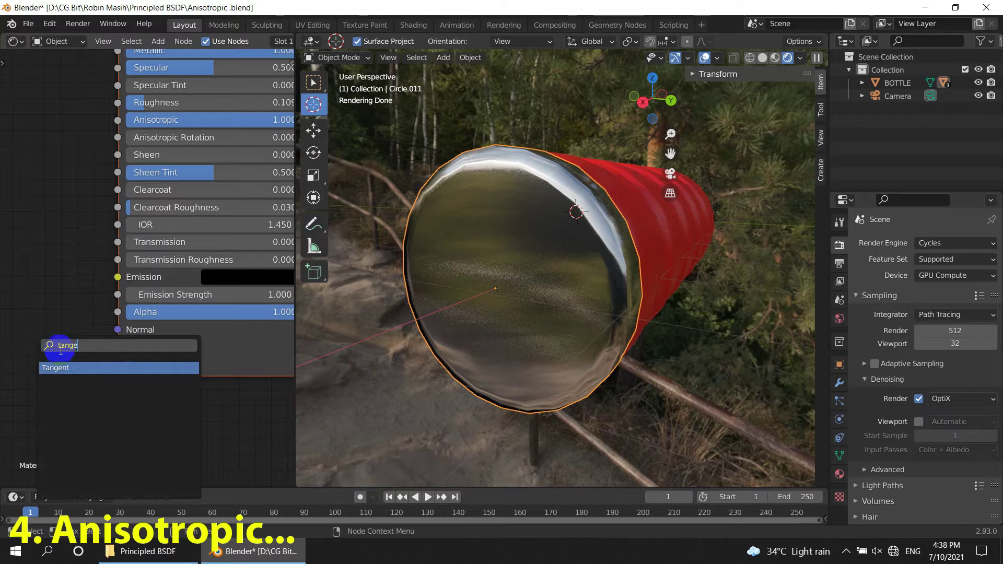
{"action": "left_click", "coordinate": [72, 365]}
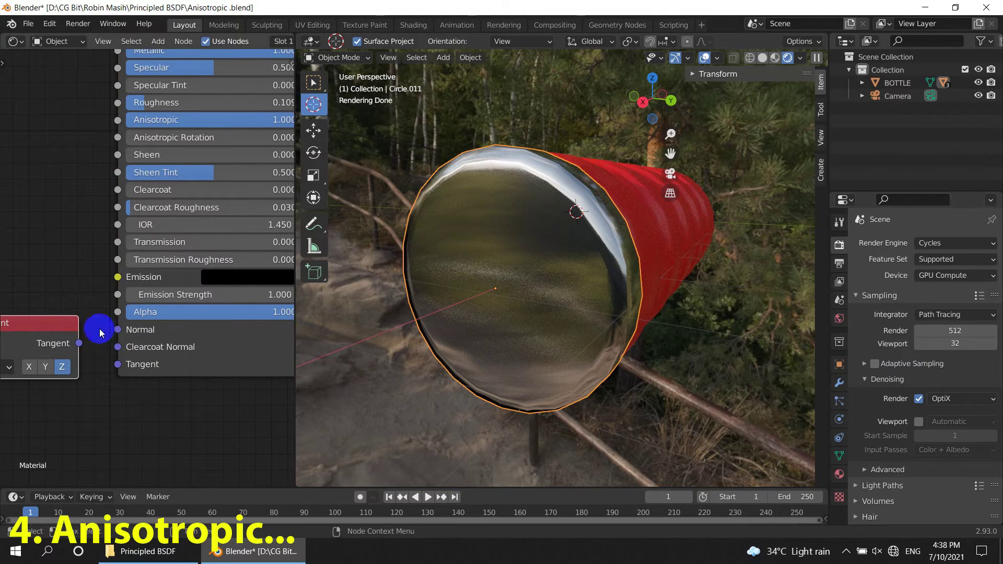
{"action": "left_click_drag", "start_coordinate": [110, 367], "coordinate": [114, 365]}
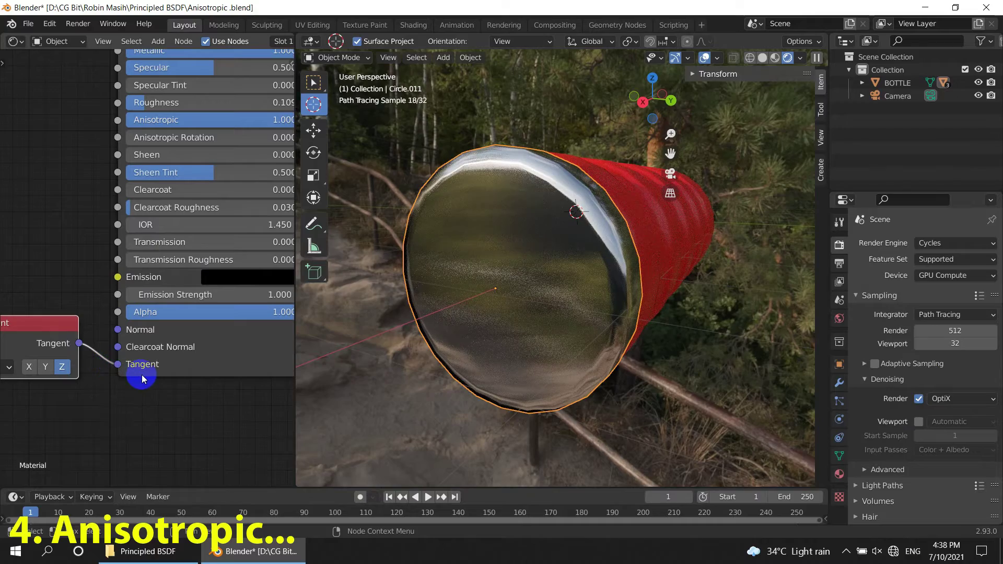
{"action": "left_click", "coordinate": [28, 367]}
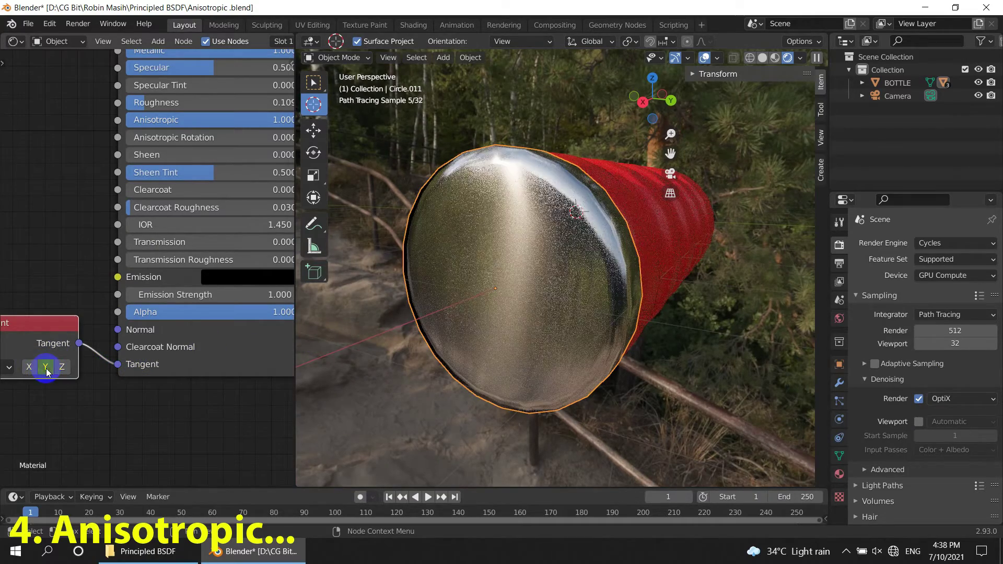
{"action": "scroll", "coordinate": [529, 324], "scroll_direction": "up", "scroll_amount": 3}
{"action": "mouse_move", "coordinate": [529, 324]}
{"action": "middle_mouse_down"}
{"action": "mouse_move", "coordinate": [571, 317]}
{"action": "mouse_move", "coordinate": [459, 319]}
{"action": "middle_mouse_up"}
- Set Anisotropic Rotation to 0.233 to turn the brushed highlight
{"action": "middle_click_drag", "start_coordinate": [201, 126], "coordinate": [129, 241]}
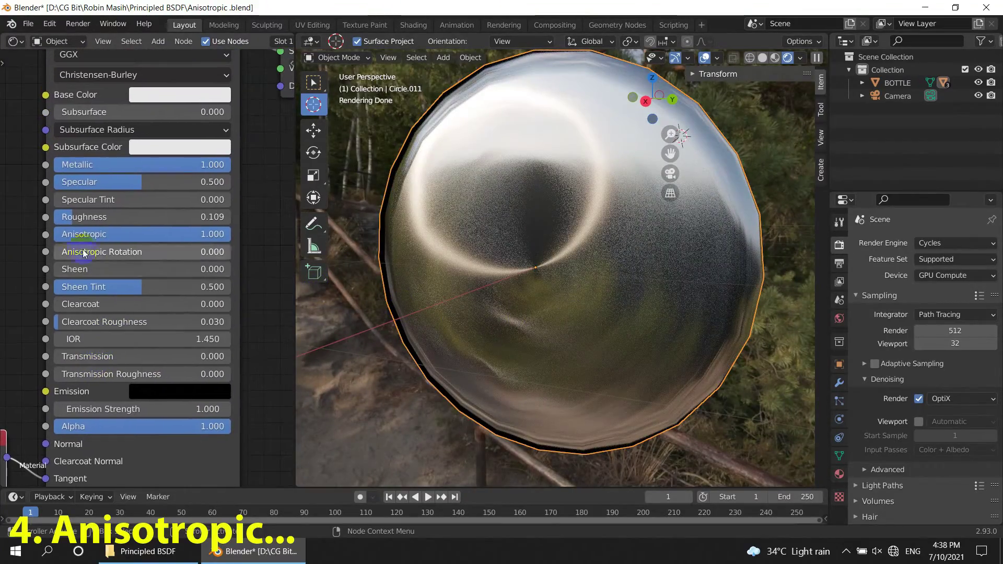
{"action": "mouse_move", "coordinate": [123, 253]}
{"action": "left_mouse_down"}
{"action": "mouse_move", "coordinate": [150, 263]}
{"action": "mouse_move", "coordinate": [139, 264]}
{"action": "left_mouse_up"}
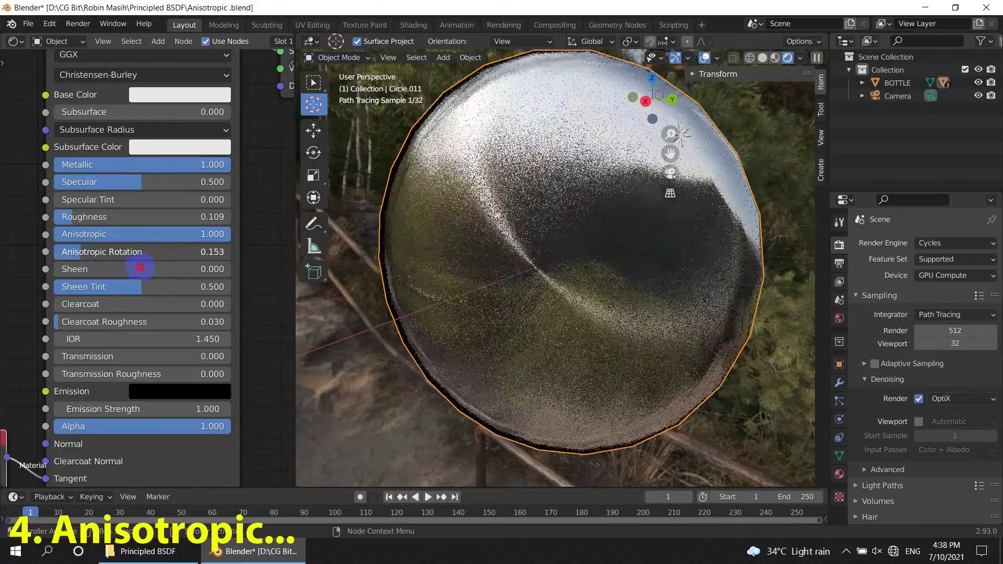
{"action": "middle_click_drag", "start_coordinate": [606, 303], "coordinate": [291, 347]}
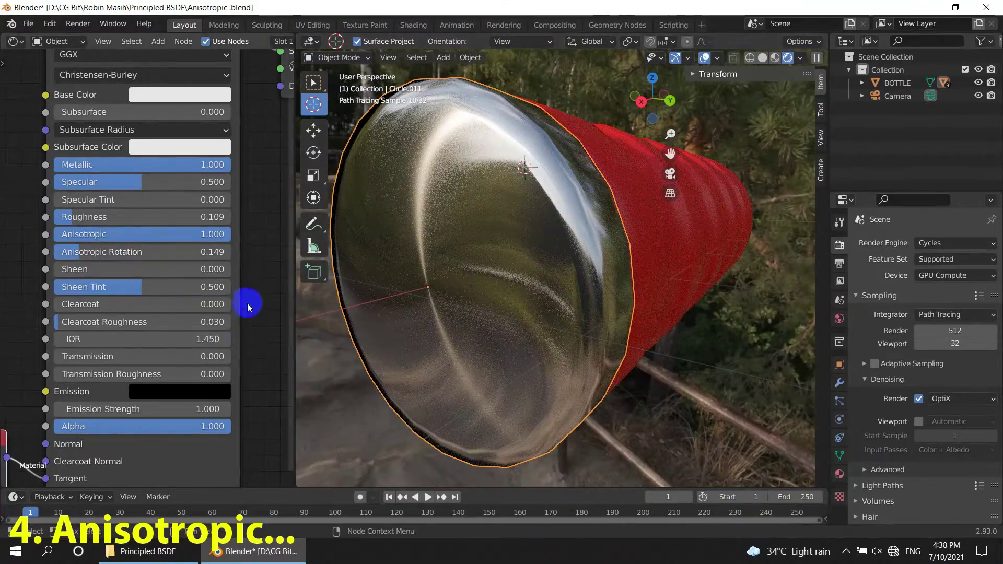
{"action": "left_click_drag", "start_coordinate": [94, 253], "coordinate": [110, 265]}
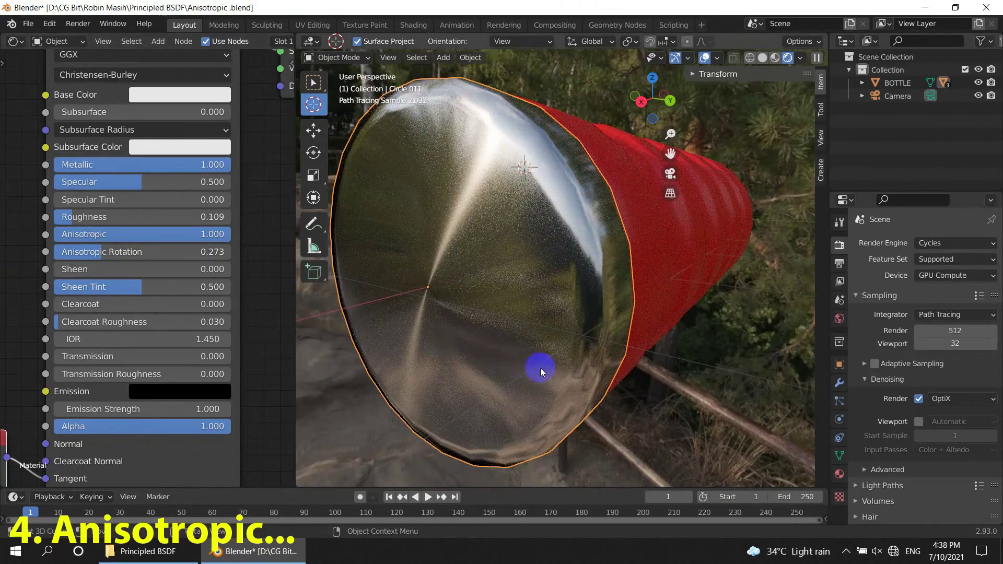
{"action": "mouse_move", "coordinate": [537, 365]}
{"action": "middle_mouse_down"}
{"action": "mouse_move", "coordinate": [577, 351]}
{"action": "mouse_move", "coordinate": [593, 364]}
{"action": "mouse_move", "coordinate": [586, 385]}
{"action": "mouse_move", "coordinate": [617, 357]}
{"action": "mouse_move", "coordinate": [604, 318]}
{"action": "mouse_move", "coordinate": [649, 336]}
{"action": "mouse_move", "coordinate": [638, 332]}
{"action": "middle_mouse_up"}
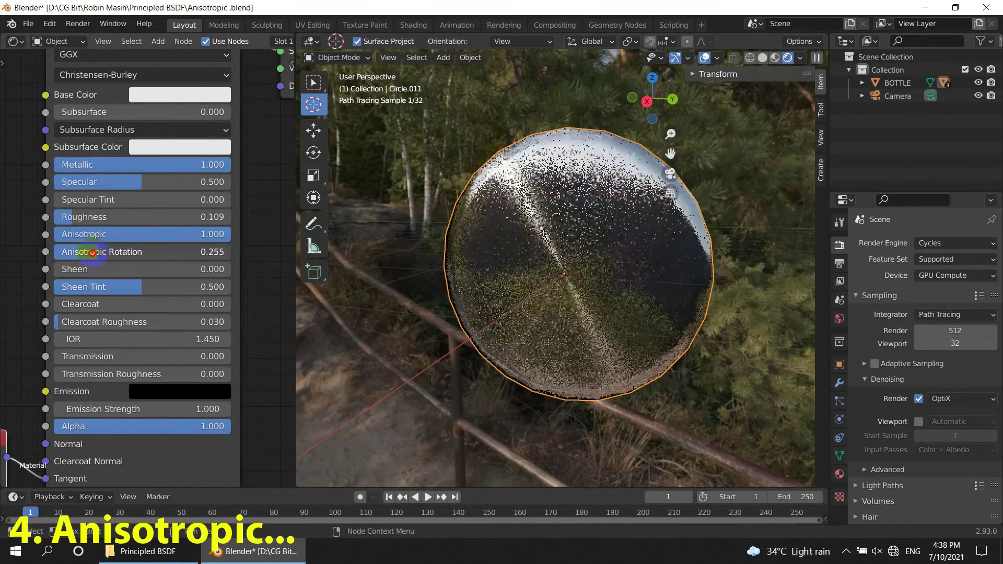
{"action": "left_click_drag", "start_coordinate": [91, 254], "coordinate": [92, 254]}
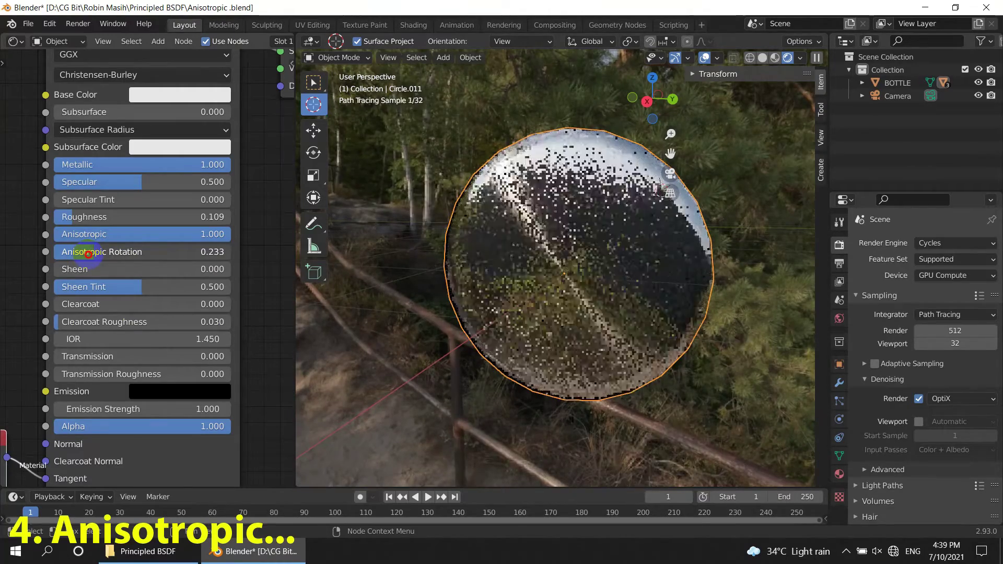
{"action": "mouse_move", "coordinate": [494, 336]}
{"action": "middle_mouse_down"}
{"action": "mouse_move", "coordinate": [731, 316]}
{"action": "mouse_move", "coordinate": [631, 293]}
{"action": "middle_mouse_up"}
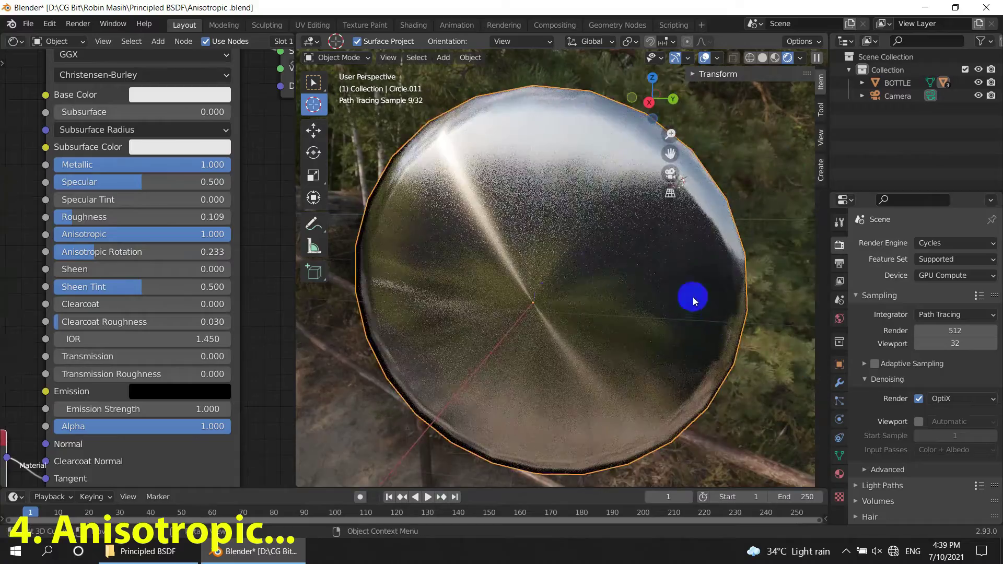
- Lower the disc's Roughness to 0.193 for a tighter highlight
{"action": "left_click_drag", "start_coordinate": [81, 220], "coordinate": [103, 221]}
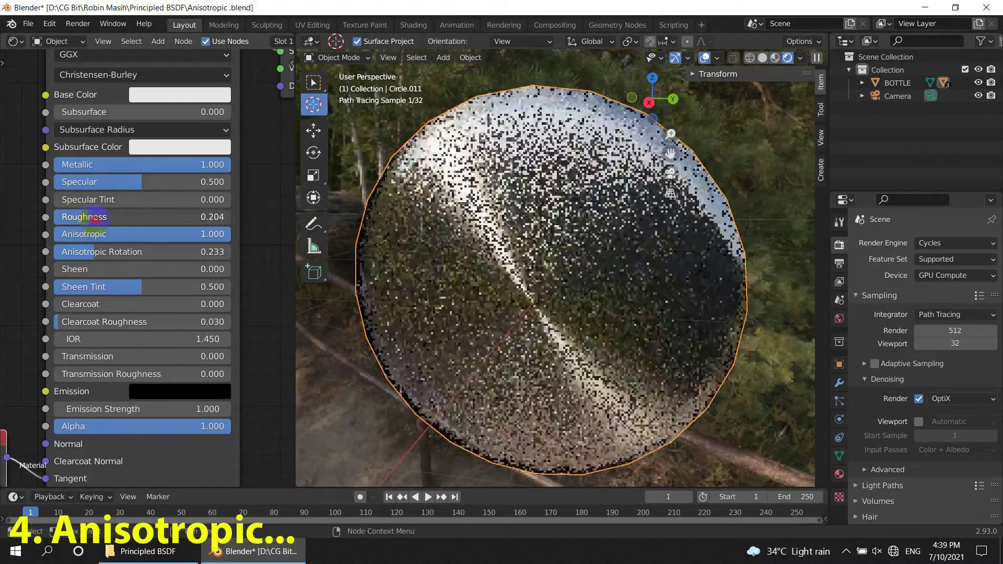
{"action": "mouse_move", "coordinate": [604, 340]}
{"action": "middle_mouse_down"}
{"action": "mouse_move", "coordinate": [554, 354]}
{"action": "mouse_move", "coordinate": [625, 337]}
{"action": "middle_mouse_up"}
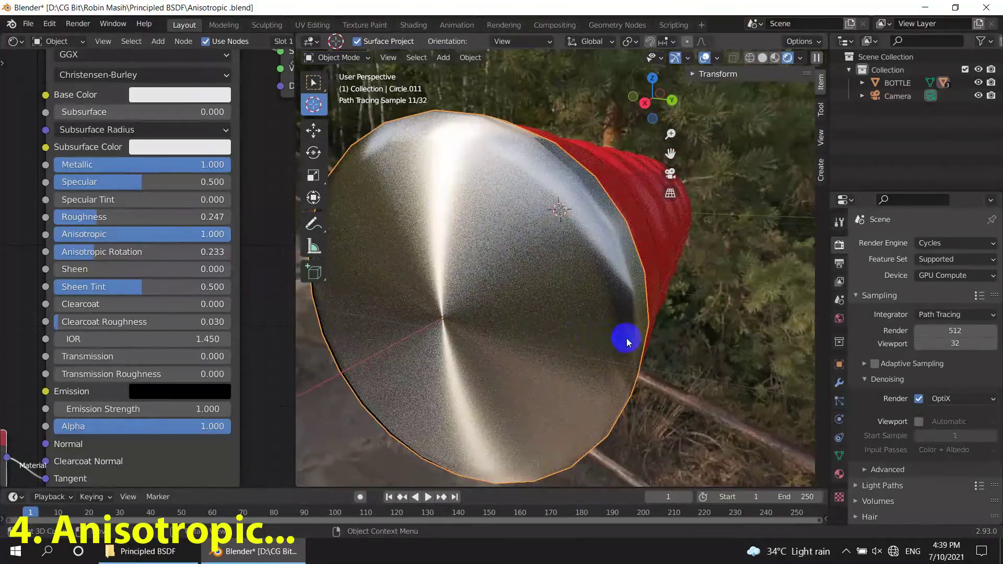
{"action": "left_click_drag", "start_coordinate": [89, 217], "coordinate": [81, 218]}
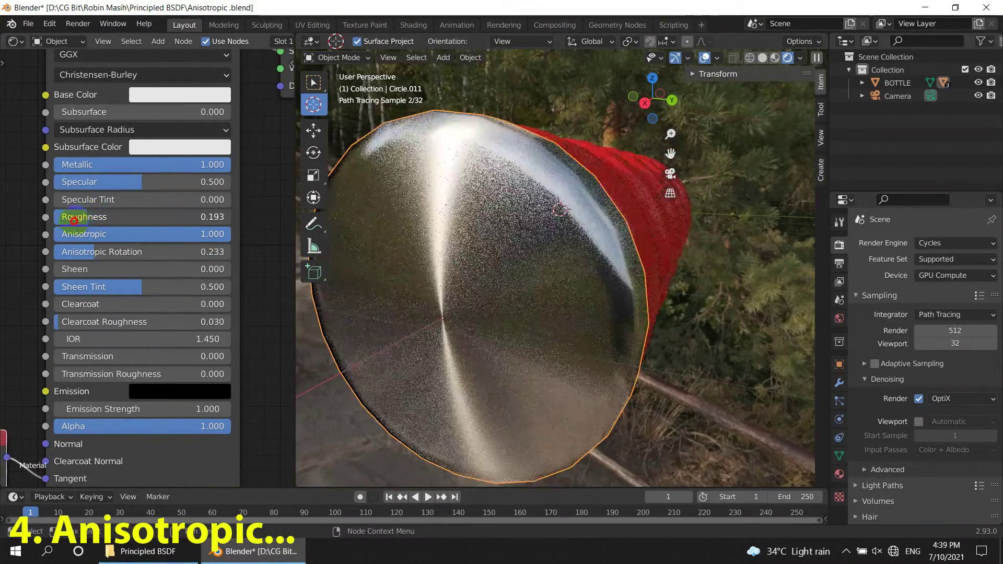
{"action": "middle_click_drag", "start_coordinate": [604, 307], "coordinate": [636, 319]}
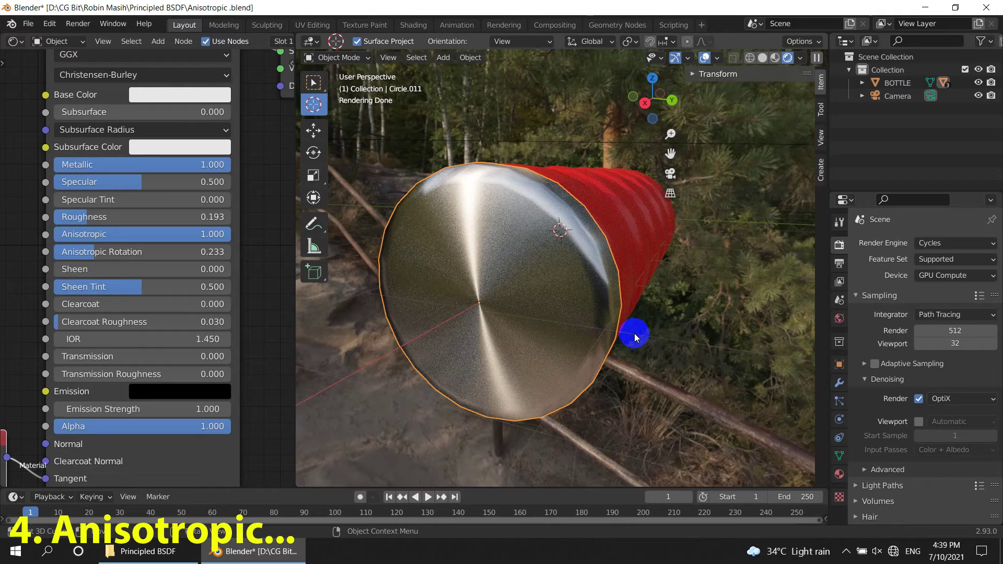
- Render a final image of the brushed bottle cap and close the render window
{"action": "left_click", "coordinate": [77, 23]}
{"action": "left_click", "coordinate": [89, 40]}
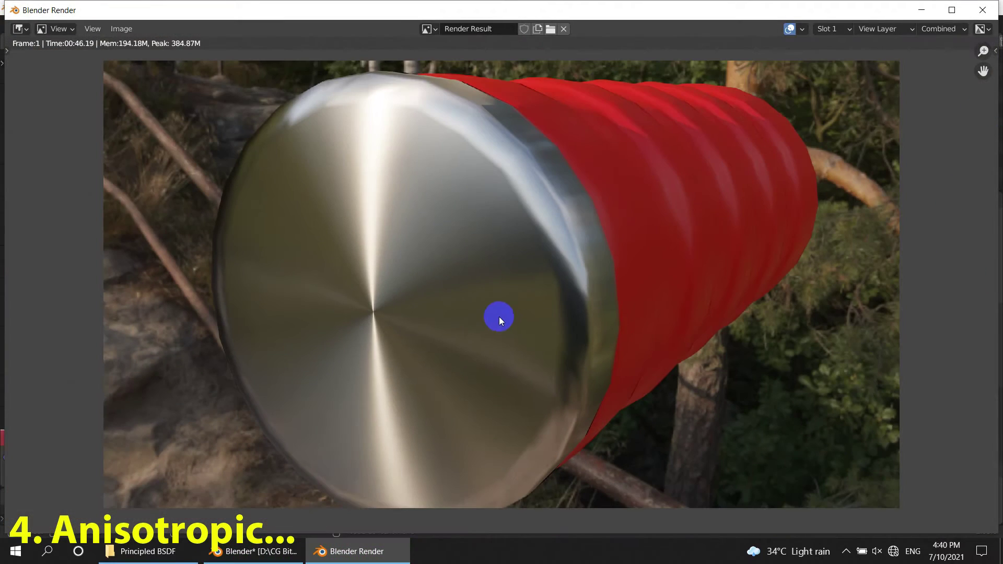
{"action": "left_click", "coordinate": [980, 19]}
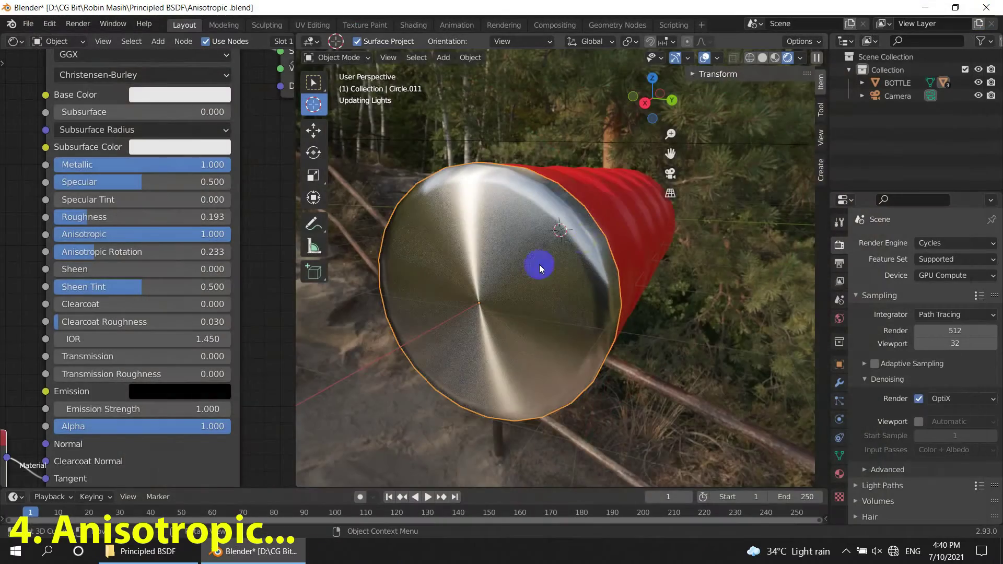
{"action": "middle_click_drag", "start_coordinate": [549, 331], "coordinate": [582, 332]}
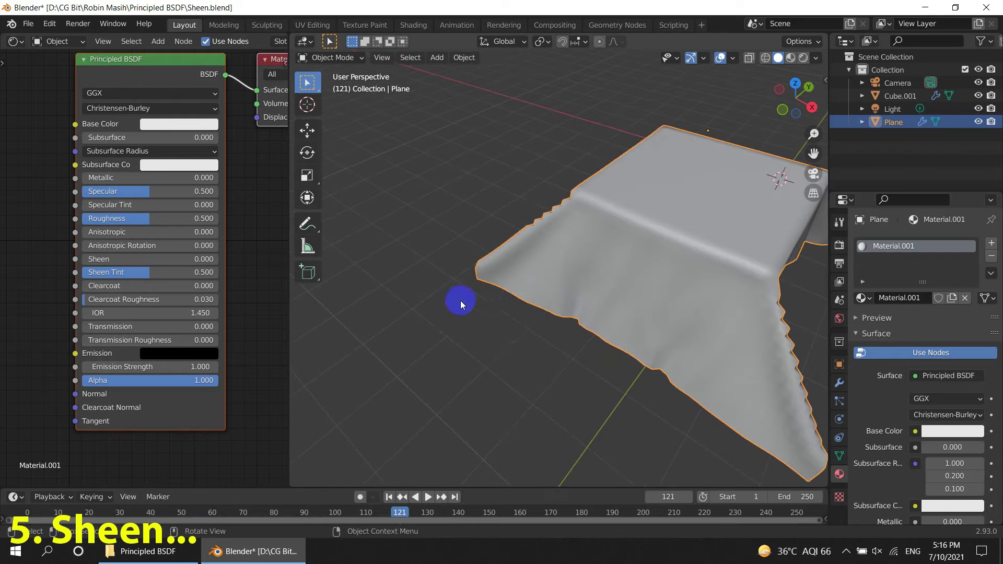
- Add cloth.jpg as the cloth's base colour texture and preview it in Rendered shading
{"action": "middle_click_drag", "start_coordinate": [693, 309], "coordinate": [609, 309]}
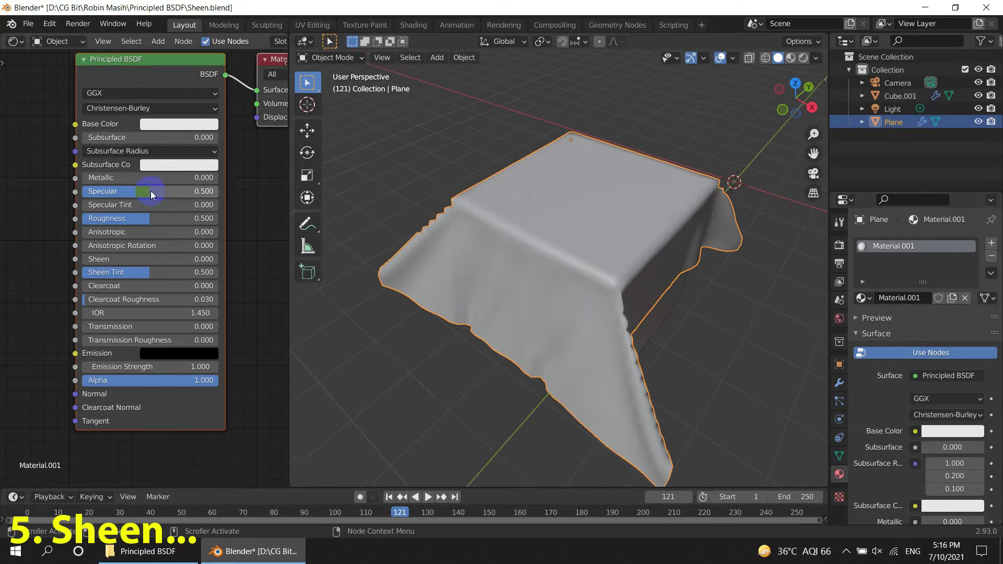
{"action": "middle_click_drag", "start_coordinate": [150, 190], "coordinate": [226, 252]}
{"action": "key", "text": "alt+Tab"}
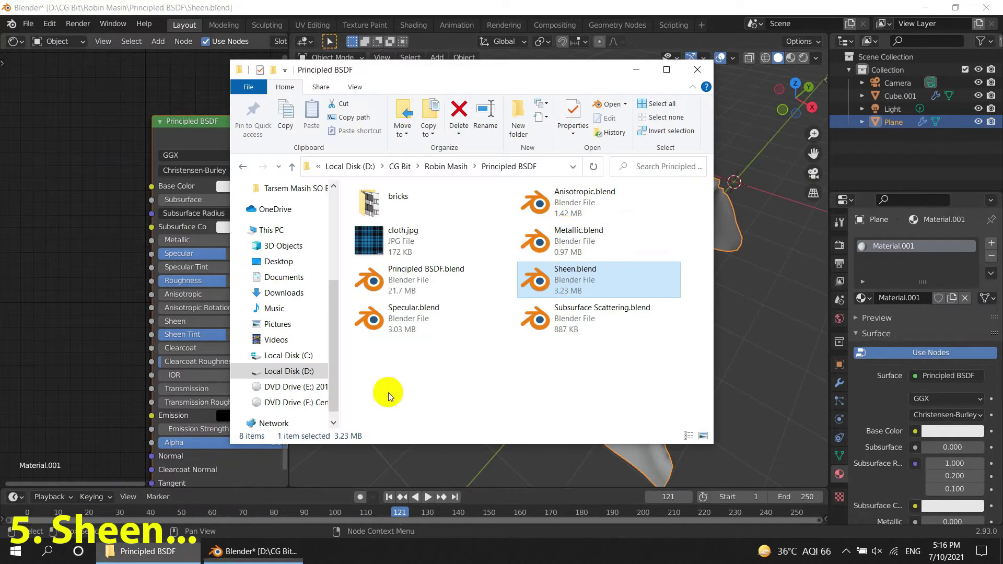
{"action": "mouse_move", "coordinate": [407, 238]}
{"action": "left_mouse_down"}
{"action": "mouse_move", "coordinate": [108, 195]}
{"action": "mouse_move", "coordinate": [38, 198]}
{"action": "left_mouse_up"}
{"action": "mouse_move", "coordinate": [100, 212]}
{"action": "left_mouse_down"}
{"action": "mouse_move", "coordinate": [95, 206]}
{"action": "mouse_move", "coordinate": [151, 187]}
{"action": "left_mouse_up"}
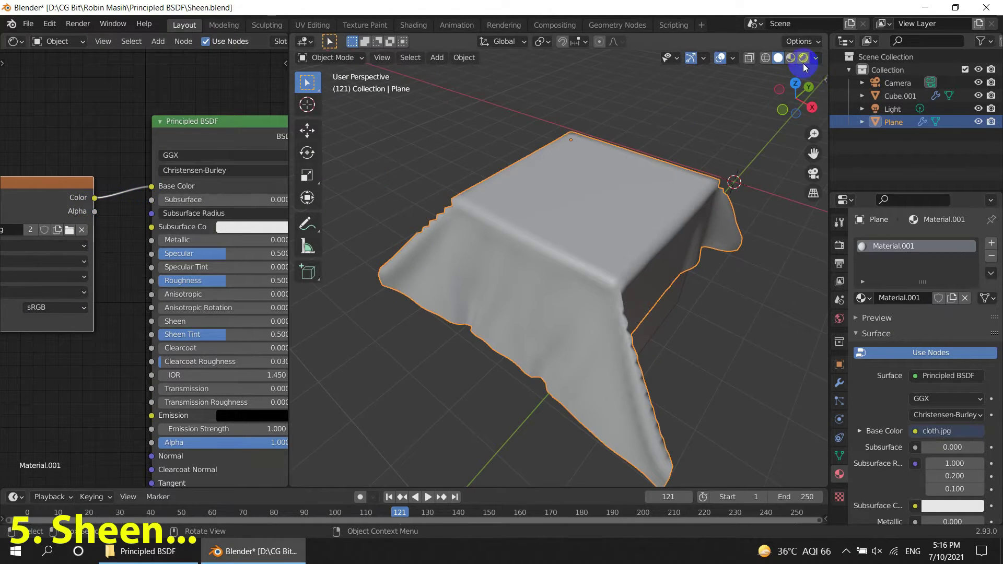
{"action": "key", "text": "z"}
{"action": "mouse_move", "coordinate": [716, 290]}
{"action": "middle_mouse_down"}
{"action": "mouse_move", "coordinate": [669, 284]}
{"action": "mouse_move", "coordinate": [655, 262]}
{"action": "mouse_move", "coordinate": [537, 285]}
{"action": "mouse_move", "coordinate": [580, 262]}
{"action": "mouse_move", "coordinate": [644, 324]}
{"action": "mouse_move", "coordinate": [648, 305]}
{"action": "middle_mouse_up"}
{"action": "scroll", "coordinate": [537, 285], "scroll_direction": "up", "scroll_amount": 3}
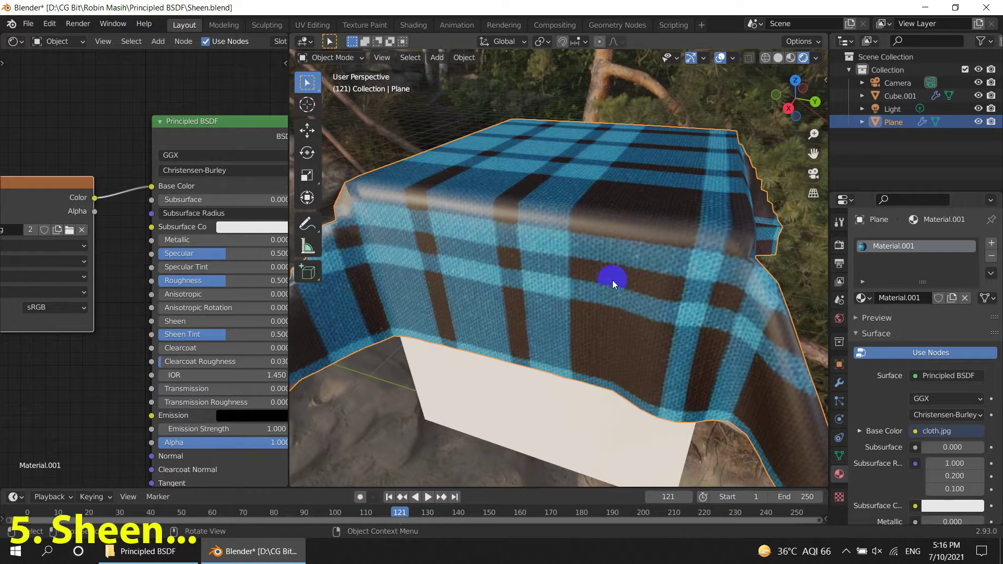
{"action": "middle_click_drag", "start_coordinate": [245, 262], "coordinate": [95, 279]}
{"action": "scroll", "coordinate": [91, 280], "scroll_direction": "up", "scroll_amount": 2}
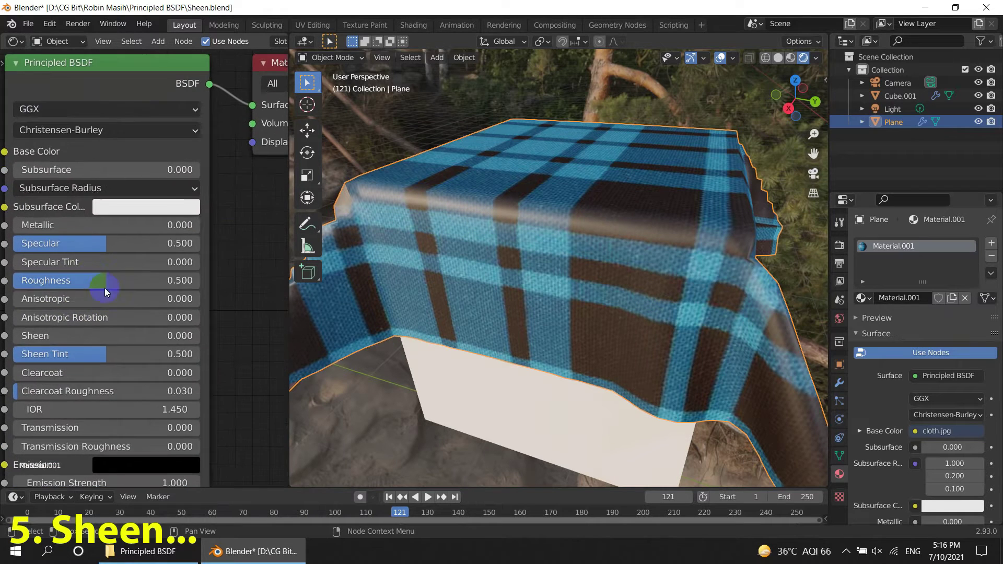
- Set the cloth's Roughness to 1.000, Specular to 0.325 and Sheen to 0.858
{"action": "left_click_drag", "start_coordinate": [90, 278], "coordinate": [221, 287]}
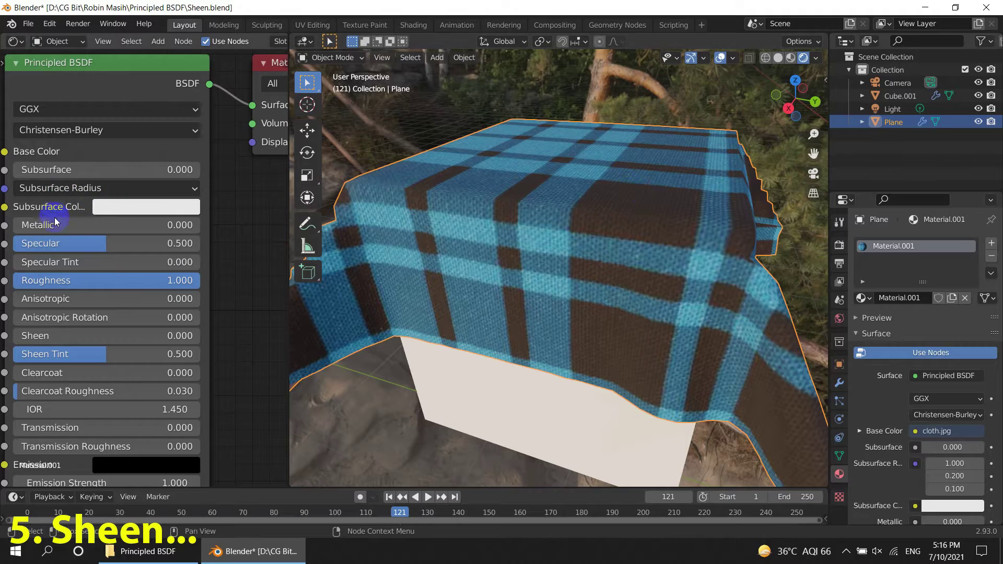
{"action": "left_click_drag", "start_coordinate": [52, 249], "coordinate": [93, 246]}
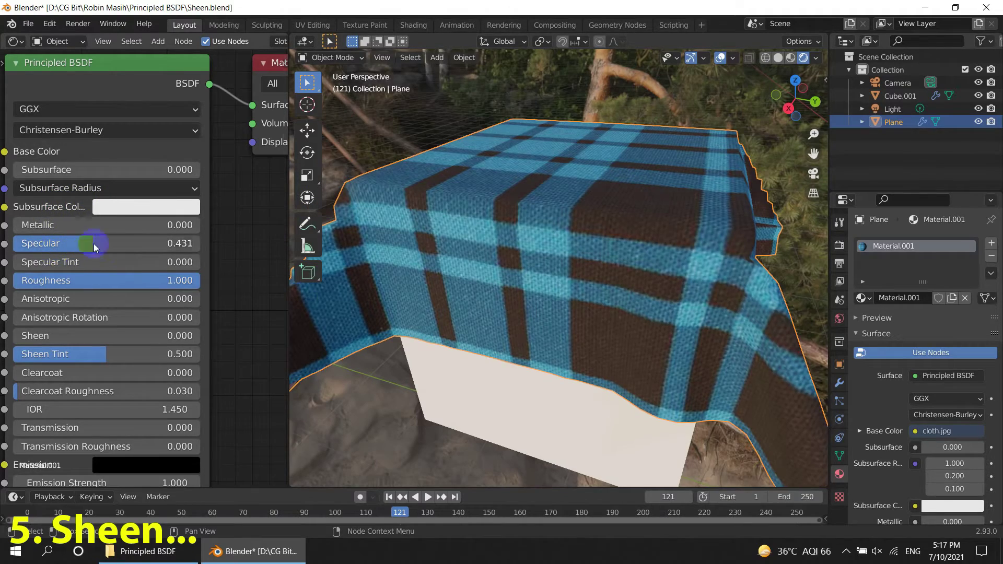
{"action": "mouse_move", "coordinate": [634, 318]}
{"action": "middle_mouse_down"}
{"action": "mouse_move", "coordinate": [731, 328]}
{"action": "mouse_move", "coordinate": [327, 327]}
{"action": "mouse_move", "coordinate": [817, 334]}
{"action": "mouse_move", "coordinate": [613, 345]}
{"action": "mouse_move", "coordinate": [535, 323]}
{"action": "middle_mouse_up"}
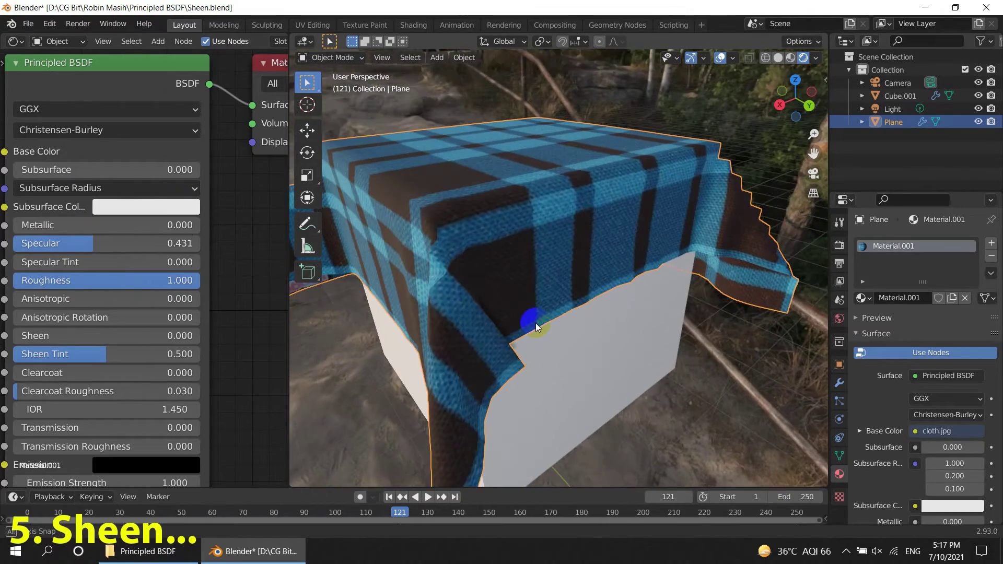
{"action": "left_click_drag", "start_coordinate": [79, 243], "coordinate": [73, 242]}
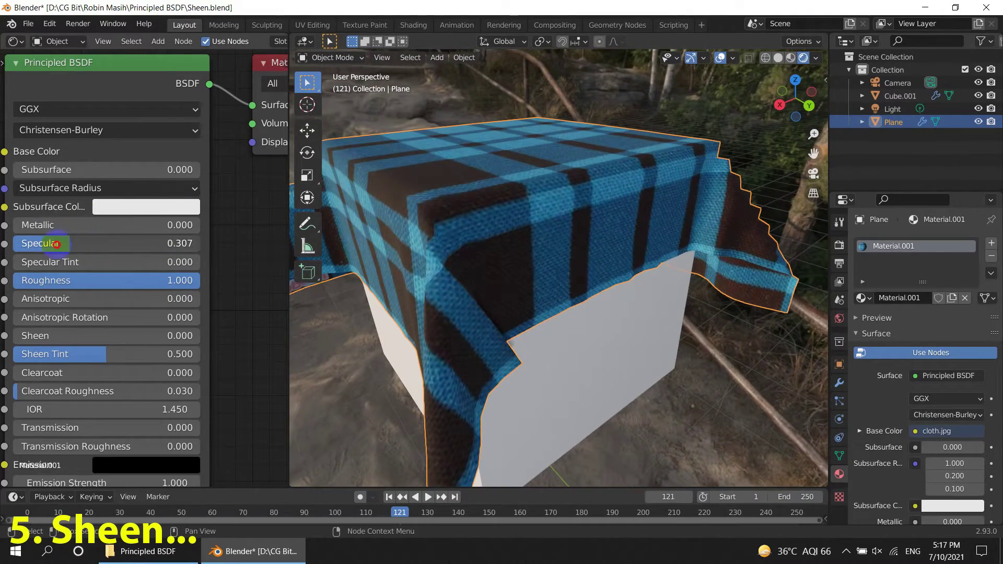
{"action": "middle_click_drag", "start_coordinate": [522, 251], "coordinate": [541, 259]}
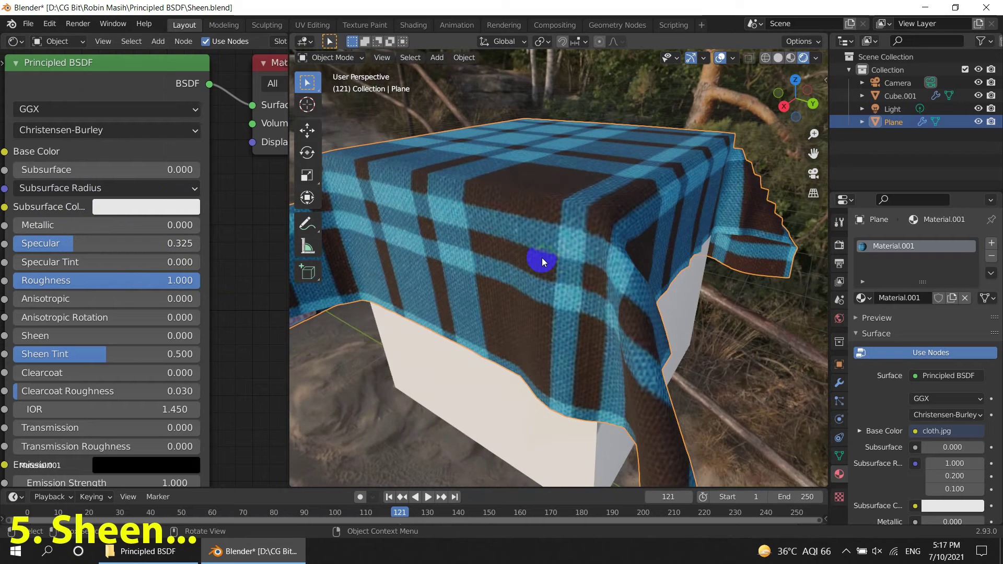
{"action": "middle_click_drag", "start_coordinate": [152, 384], "coordinate": [165, 334]}
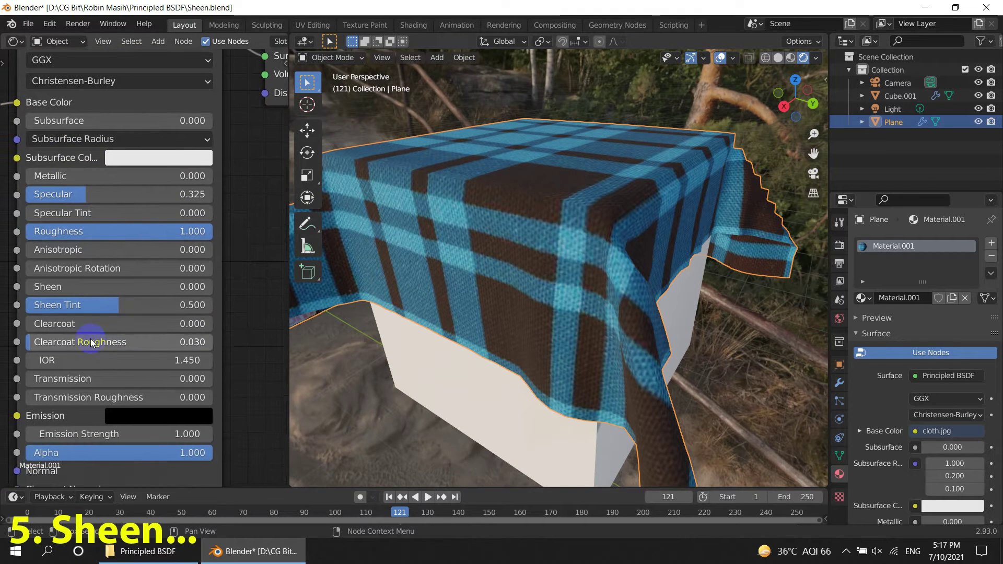
{"action": "left_click_drag", "start_coordinate": [53, 290], "coordinate": [170, 302]}
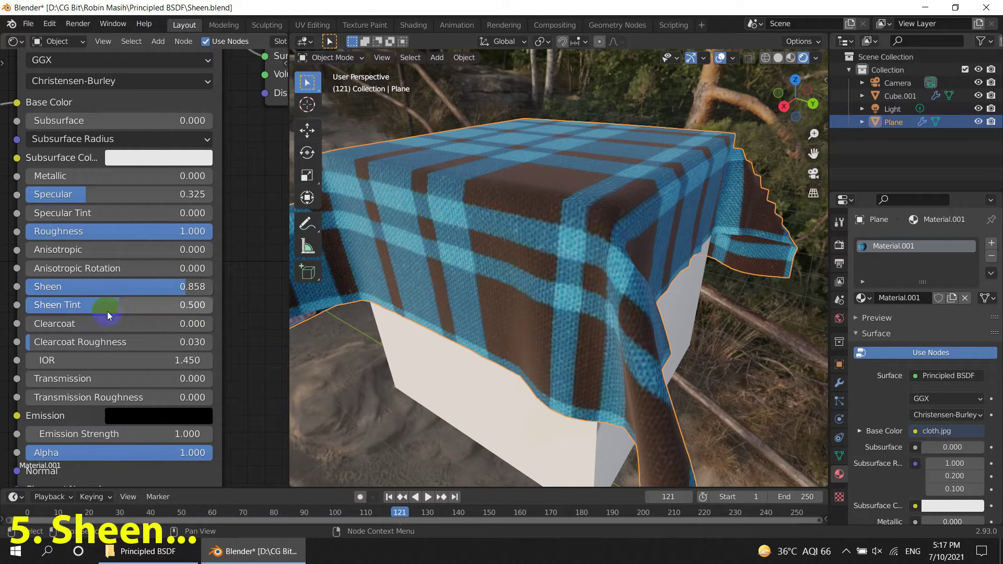
- Set the cloth's Sheen Tint to about 0.545 and fine-tune Sheen to 0.865
{"action": "middle_click_drag", "start_coordinate": [580, 324], "coordinate": [652, 284]}
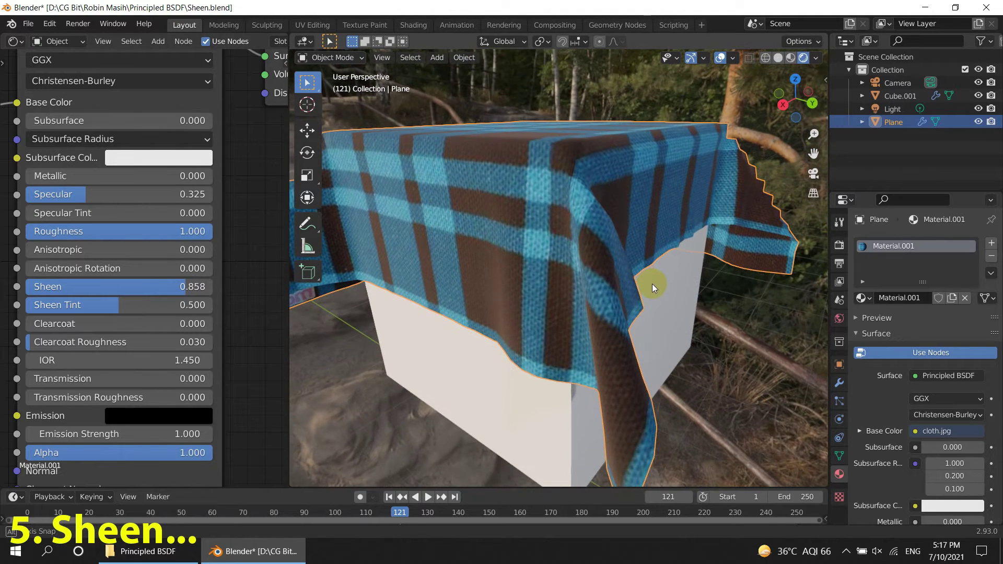
{"action": "mouse_move", "coordinate": [117, 303]}
{"action": "left_mouse_down"}
{"action": "mouse_move", "coordinate": [957, 308]}
{"action": "mouse_move", "coordinate": [270, 341]}
{"action": "left_mouse_up"}
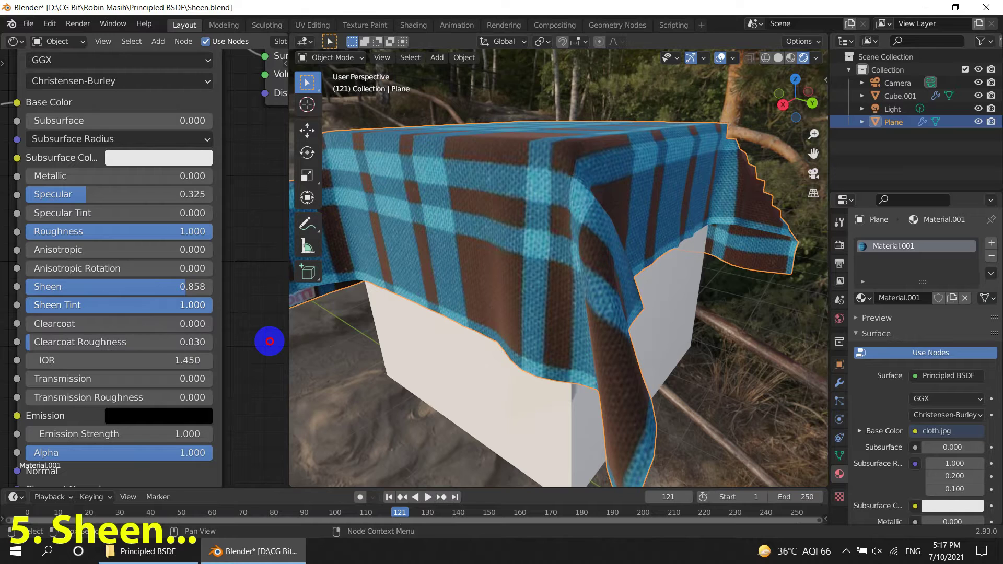
{"action": "mouse_move", "coordinate": [195, 306]}
{"action": "left_mouse_down"}
{"action": "mouse_move", "coordinate": [34, 313]}
{"action": "mouse_move", "coordinate": [309, 317]}
{"action": "left_mouse_up"}
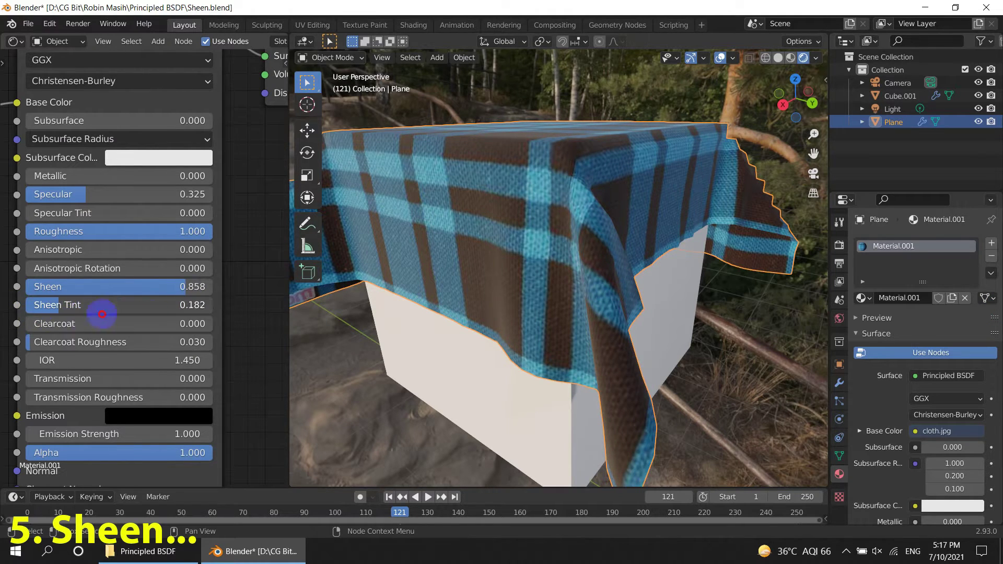
{"action": "left_click_drag", "start_coordinate": [186, 309], "coordinate": [101, 315]}
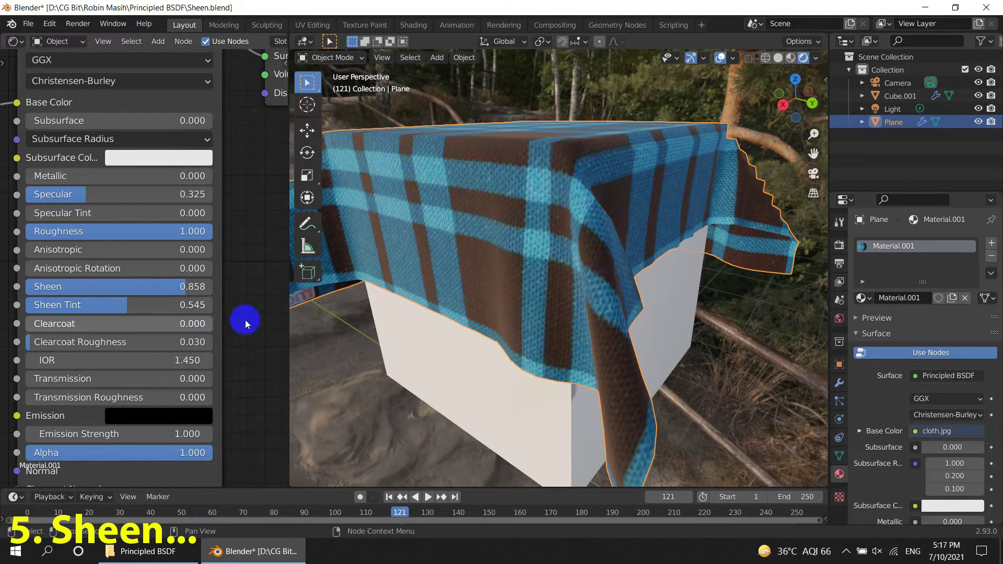
{"action": "mouse_move", "coordinate": [588, 279]}
{"action": "middle_mouse_down"}
{"action": "mouse_move", "coordinate": [590, 292]}
{"action": "mouse_move", "coordinate": [660, 296]}
{"action": "mouse_move", "coordinate": [657, 315]}
{"action": "mouse_move", "coordinate": [525, 326]}
{"action": "mouse_move", "coordinate": [497, 289]}
{"action": "mouse_move", "coordinate": [540, 257]}
{"action": "mouse_move", "coordinate": [682, 332]}
{"action": "mouse_move", "coordinate": [609, 312]}
{"action": "mouse_move", "coordinate": [598, 299]}
{"action": "mouse_move", "coordinate": [457, 304]}
{"action": "mouse_move", "coordinate": [593, 312]}
{"action": "mouse_move", "coordinate": [565, 308]}
{"action": "middle_mouse_up"}
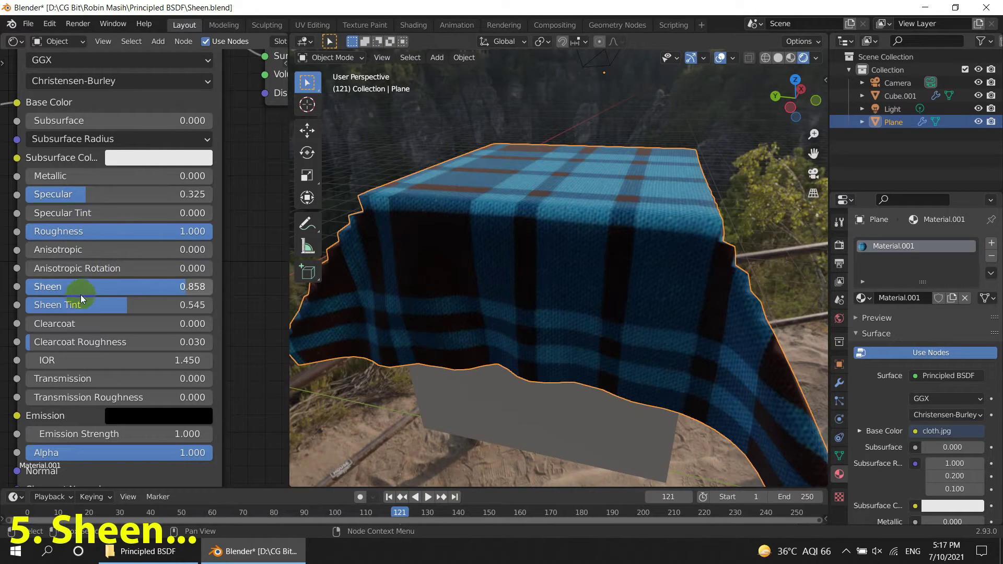
{"action": "mouse_move", "coordinate": [178, 287]}
{"action": "left_mouse_down"}
{"action": "mouse_move", "coordinate": [21, 286]}
{"action": "mouse_move", "coordinate": [193, 287]}
{"action": "mouse_move", "coordinate": [129, 296]}
{"action": "left_mouse_up"}
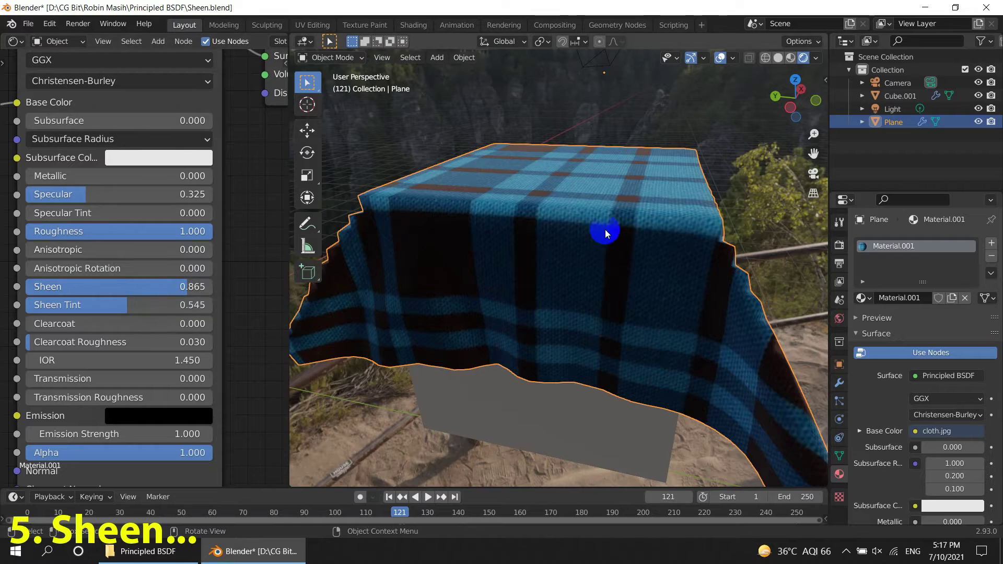
{"action": "mouse_move", "coordinate": [601, 230]}
{"action": "middle_mouse_down"}
{"action": "mouse_move", "coordinate": [599, 274]}
{"action": "mouse_move", "coordinate": [537, 256]}
{"action": "middle_mouse_up"}
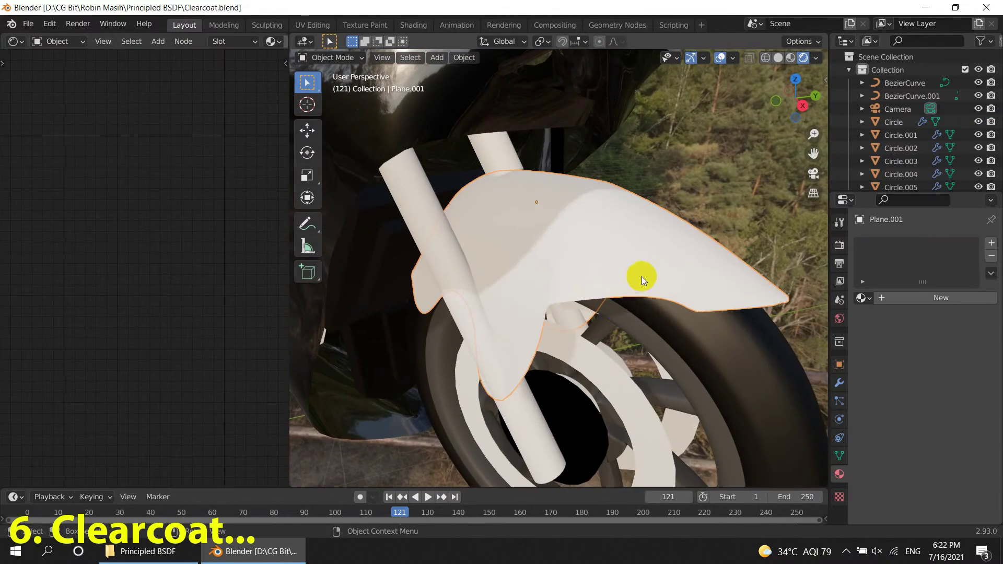
- Create a new fender material with a black base colour
{"action": "mouse_move", "coordinate": [656, 308]}
{"action": "middle_mouse_down"}
{"action": "mouse_move", "coordinate": [622, 242]}
{"action": "mouse_move", "coordinate": [708, 294]}
{"action": "mouse_move", "coordinate": [720, 209]}
{"action": "middle_mouse_up"}
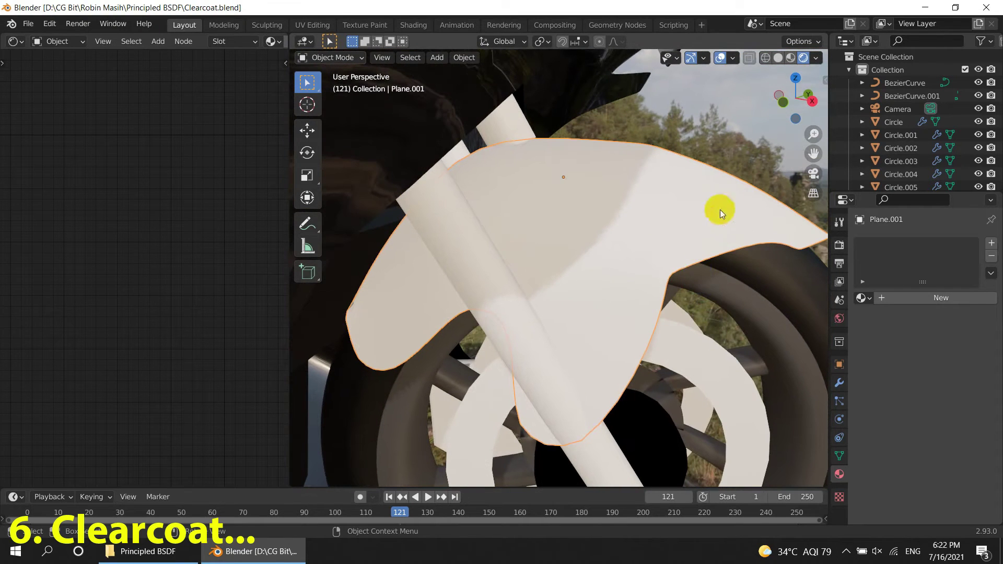
{"action": "left_click", "coordinate": [943, 300]}
{"action": "mouse_move", "coordinate": [197, 230]}
{"action": "middle_mouse_down"}
{"action": "mouse_move", "coordinate": [117, 265]}
{"action": "mouse_move", "coordinate": [87, 294]}
{"action": "mouse_move", "coordinate": [112, 257]}
{"action": "mouse_move", "coordinate": [101, 252]}
{"action": "mouse_move", "coordinate": [89, 275]}
{"action": "mouse_move", "coordinate": [142, 299]}
{"action": "mouse_move", "coordinate": [178, 267]}
{"action": "middle_mouse_up"}
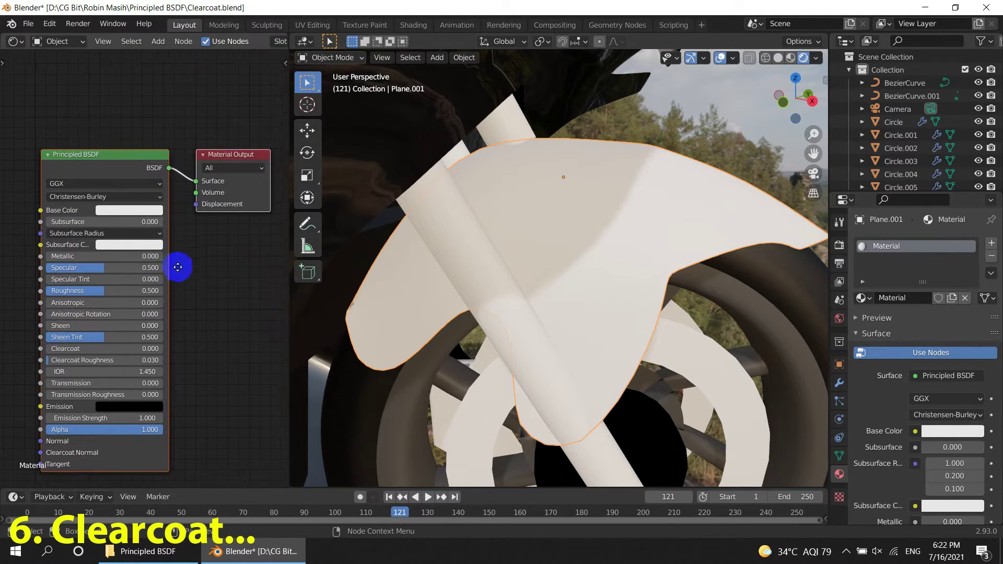
{"action": "left_click", "coordinate": [142, 210]}
{"action": "left_click_drag", "start_coordinate": [187, 60], "coordinate": [184, 138]}
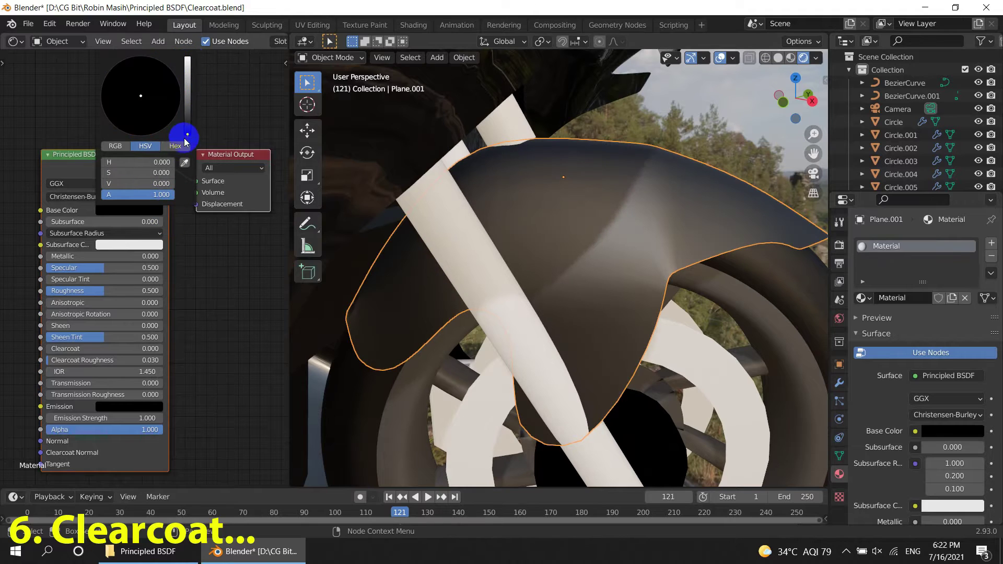
- Set the fender's Roughness and Specular both to 0
{"action": "scroll", "coordinate": [231, 352], "scroll_direction": "up", "scroll_amount": 2}
{"action": "middle_click_drag", "start_coordinate": [231, 352], "coordinate": [243, 345]}
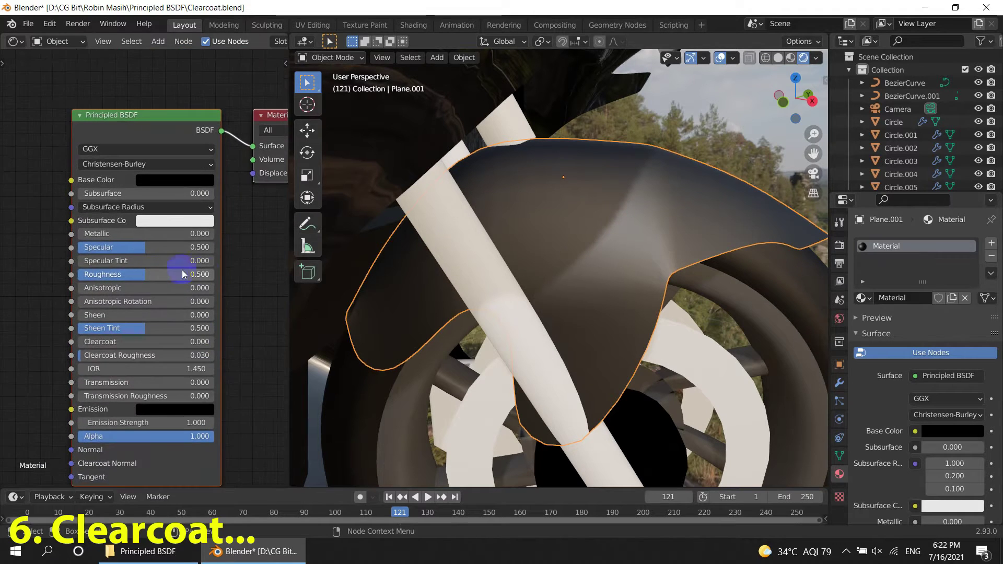
{"action": "middle_click_drag", "start_coordinate": [183, 270], "coordinate": [138, 218]}
{"action": "left_click_drag", "start_coordinate": [110, 216], "coordinate": [22, 217]}
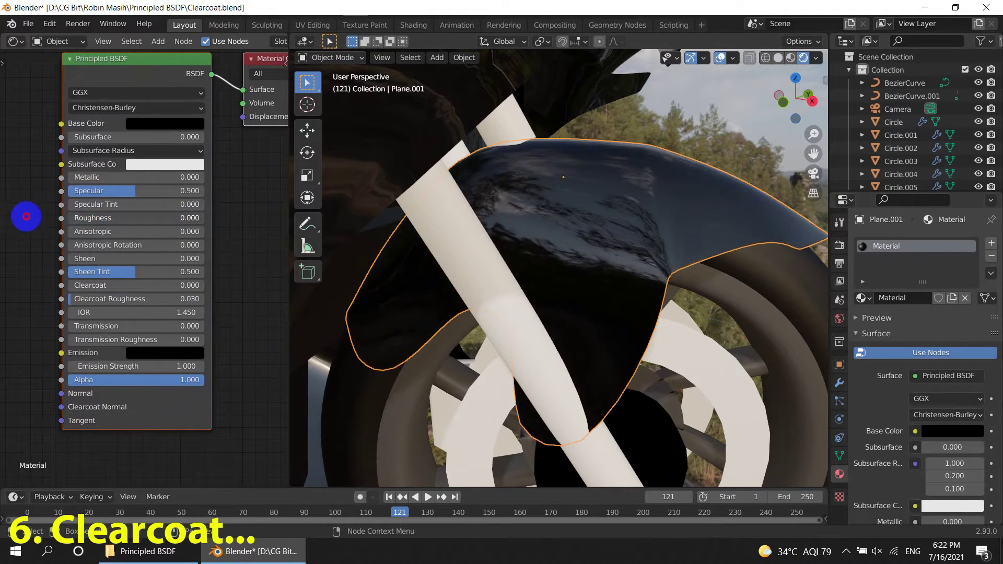
{"action": "left_click_drag", "start_coordinate": [142, 187], "coordinate": [77, 202]}
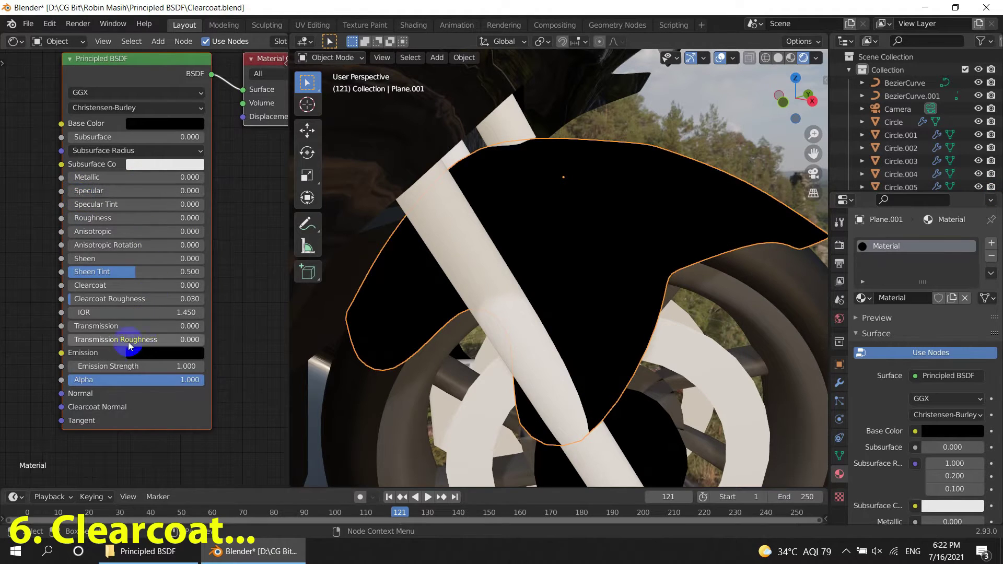
{"action": "scroll", "coordinate": [123, 329], "scroll_direction": "up", "scroll_amount": 1}
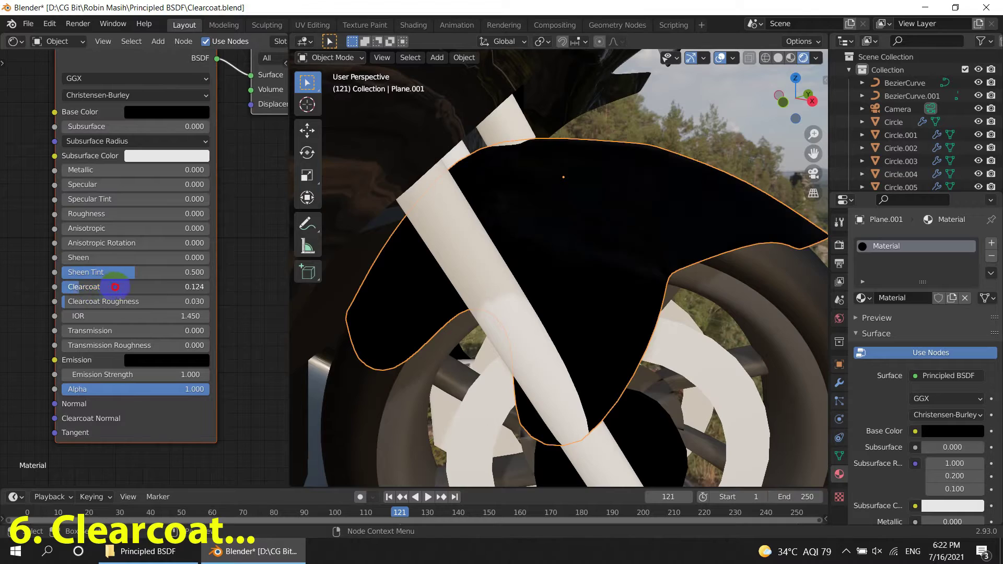
- Give the fender Clearcoat 1.000, Specular 0.578 and Clearcoat Roughness 0.157
{"action": "left_click_drag", "start_coordinate": [115, 287], "coordinate": [261, 291]}
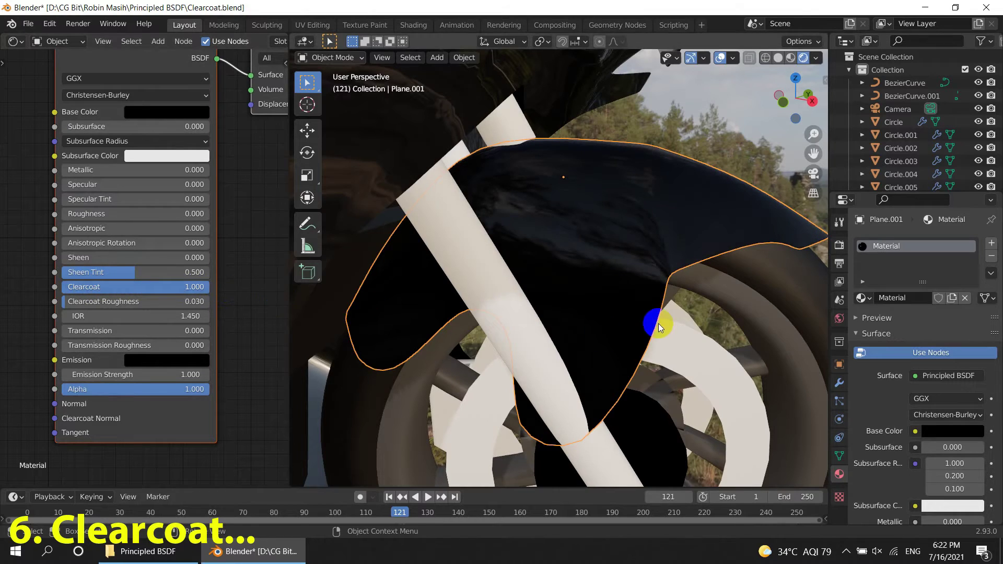
{"action": "mouse_move", "coordinate": [654, 320]}
{"action": "middle_mouse_down"}
{"action": "mouse_move", "coordinate": [580, 335]}
{"action": "mouse_move", "coordinate": [595, 340]}
{"action": "middle_mouse_up"}
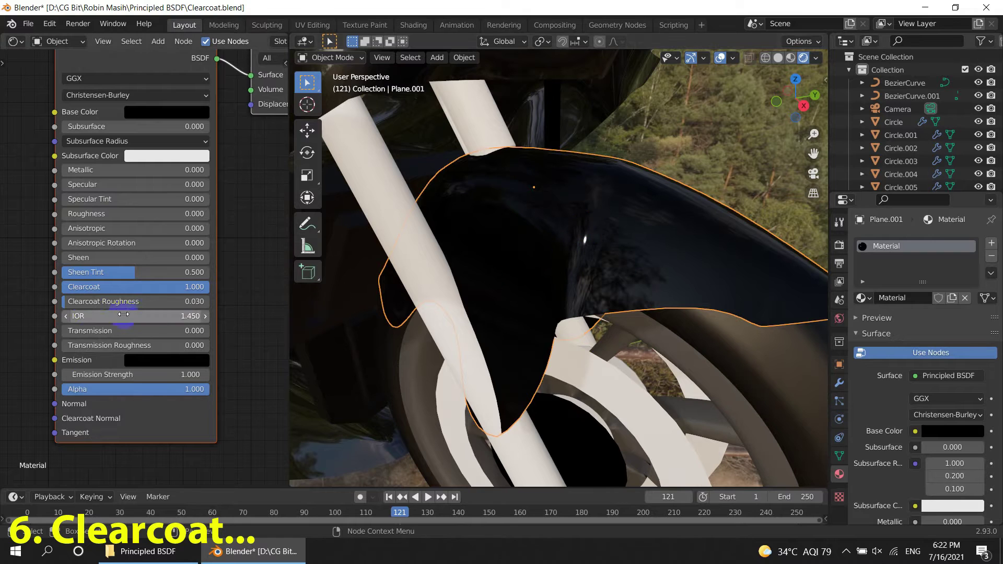
{"action": "mouse_move", "coordinate": [69, 306]}
{"action": "left_mouse_down"}
{"action": "mouse_move", "coordinate": [117, 307]}
{"action": "mouse_move", "coordinate": [104, 312]}
{"action": "left_mouse_up"}
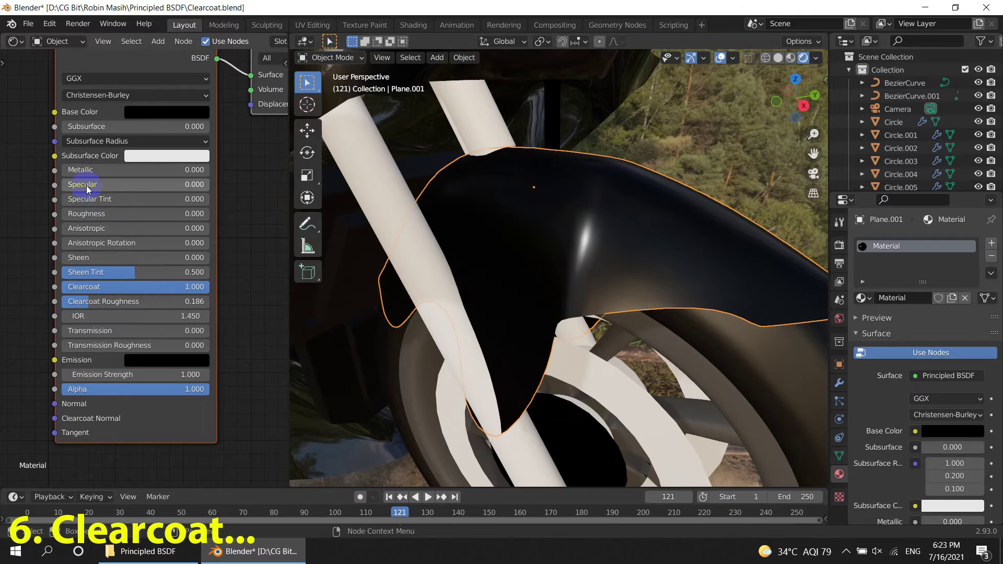
{"action": "mouse_move", "coordinate": [616, 309]}
{"action": "middle_mouse_down"}
{"action": "mouse_move", "coordinate": [588, 306]}
{"action": "mouse_move", "coordinate": [622, 306]}
{"action": "middle_mouse_up"}
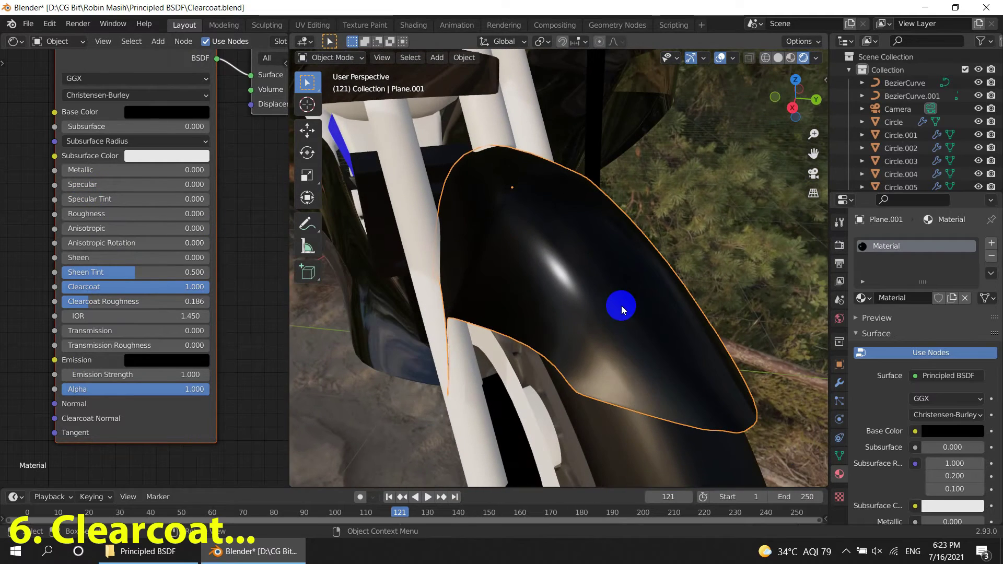
{"action": "left_click_drag", "start_coordinate": [82, 191], "coordinate": [137, 190]}
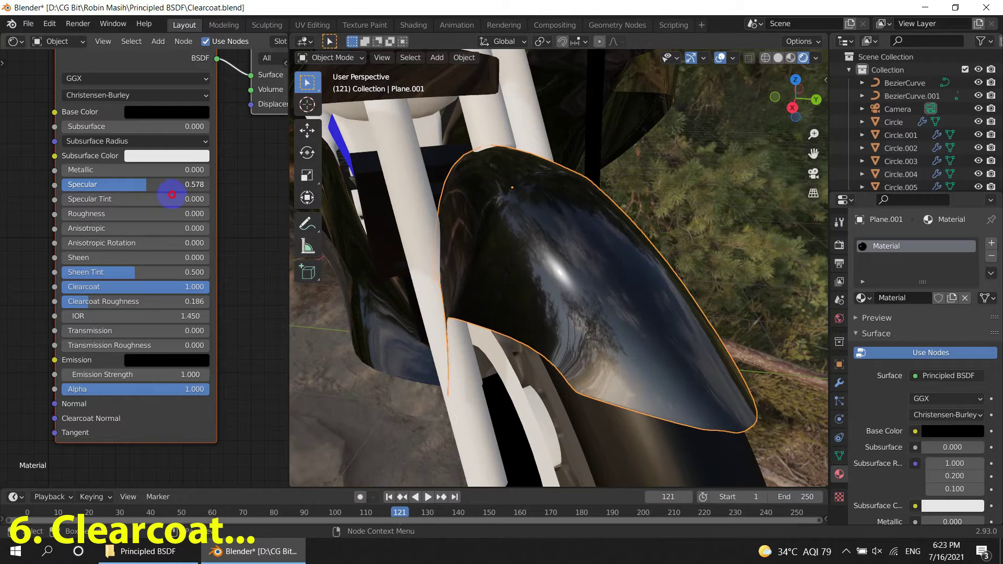
{"action": "mouse_move", "coordinate": [582, 273]}
{"action": "middle_mouse_down"}
{"action": "mouse_move", "coordinate": [600, 307]}
{"action": "mouse_move", "coordinate": [633, 297]}
{"action": "mouse_move", "coordinate": [557, 329]}
{"action": "middle_mouse_up"}
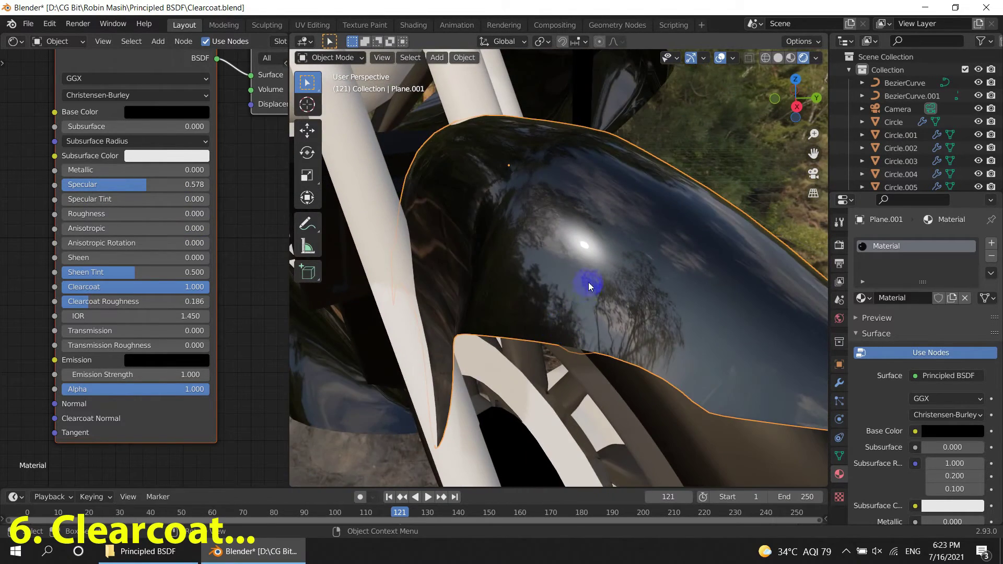
{"action": "middle_click_drag", "start_coordinate": [587, 267], "coordinate": [578, 281]}
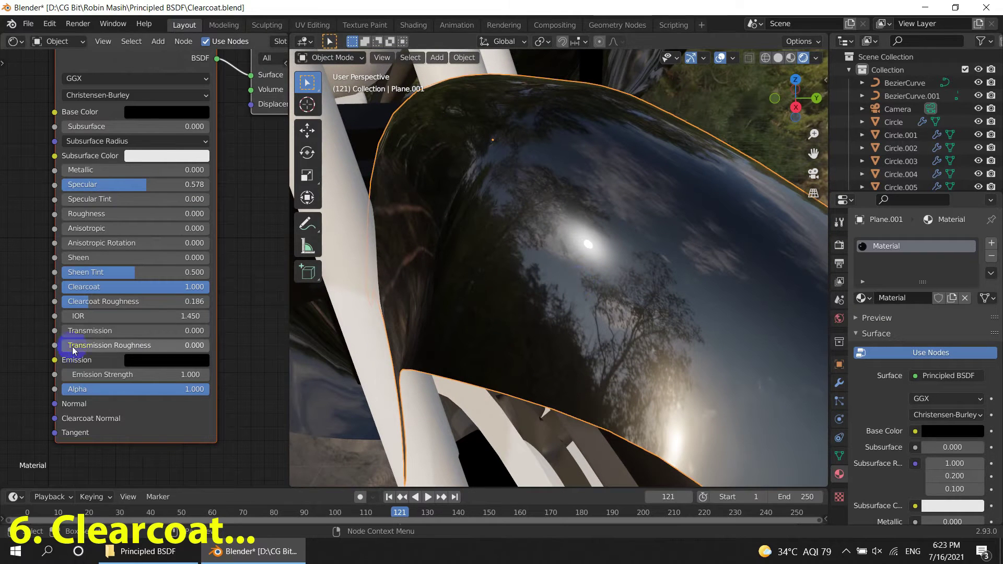
{"action": "mouse_move", "coordinate": [86, 301]}
{"action": "left_mouse_down"}
{"action": "mouse_move", "coordinate": [67, 308]}
{"action": "mouse_move", "coordinate": [105, 307]}
{"action": "mouse_move", "coordinate": [89, 306]}
{"action": "left_mouse_up"}
- Lower Clearcoat Roughness to 0.157 and toggle Clearcoat off and on to compare
{"action": "mouse_move", "coordinate": [606, 275]}
{"action": "middle_mouse_down"}
{"action": "mouse_move", "coordinate": [603, 296]}
{"action": "mouse_move", "coordinate": [667, 275]}
{"action": "mouse_move", "coordinate": [701, 277]}
{"action": "middle_mouse_up"}
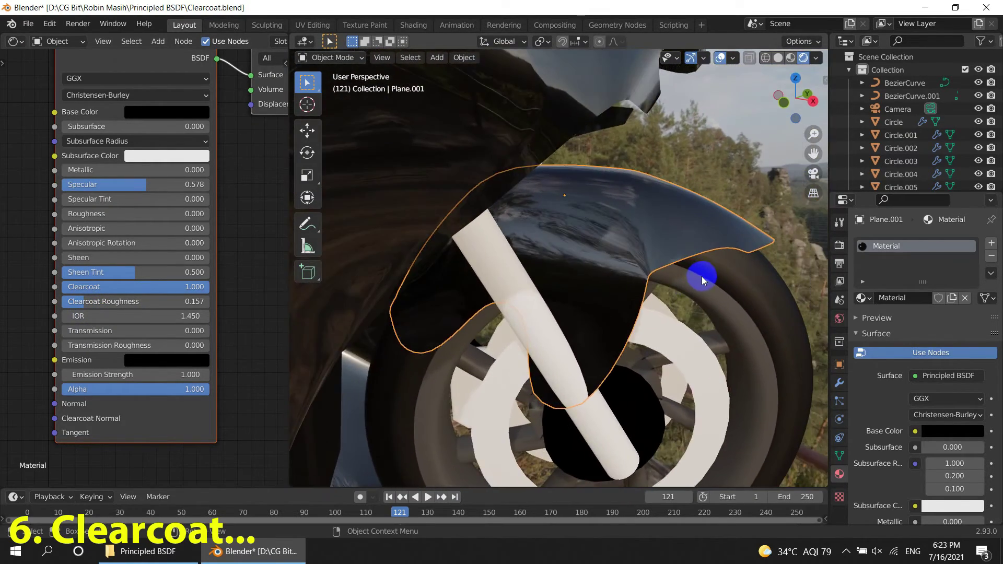
{"action": "scroll", "coordinate": [633, 282], "scroll_direction": "up", "scroll_amount": 5}
{"action": "middle_click_drag", "start_coordinate": [632, 282], "coordinate": [619, 312]}
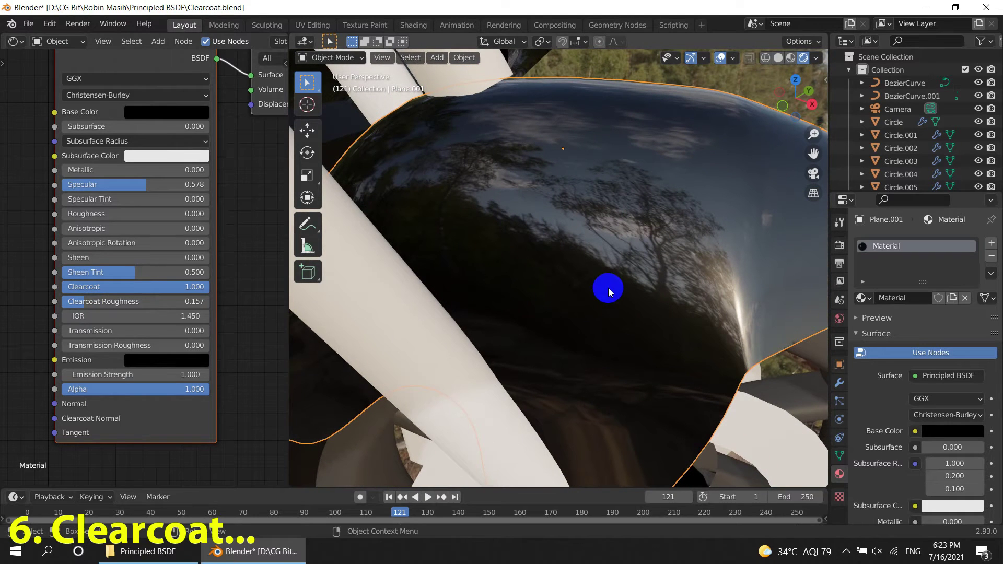
{"action": "left_click_drag", "start_coordinate": [202, 291], "coordinate": [62, 291]}
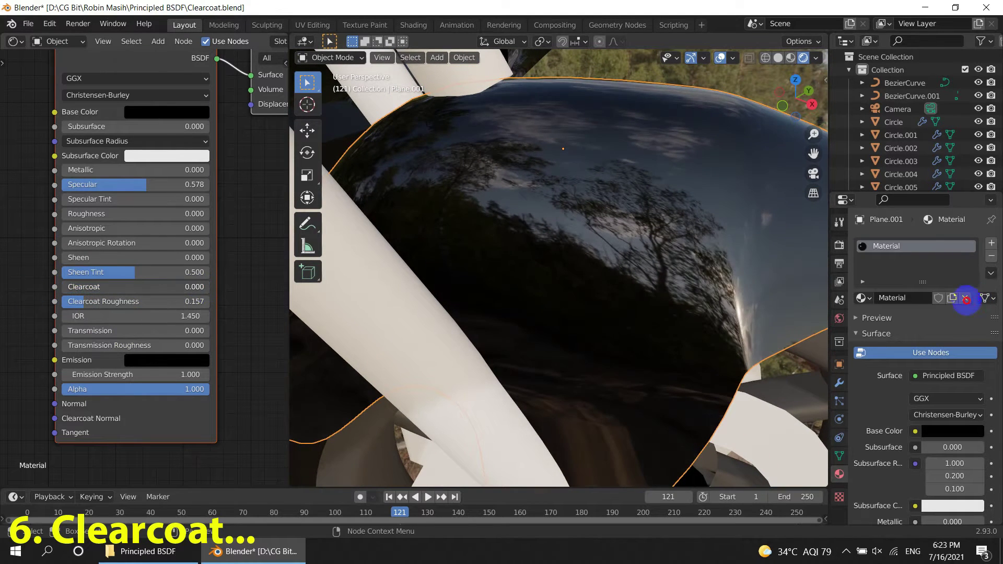
{"action": "key", "text": "ctrl+z"}
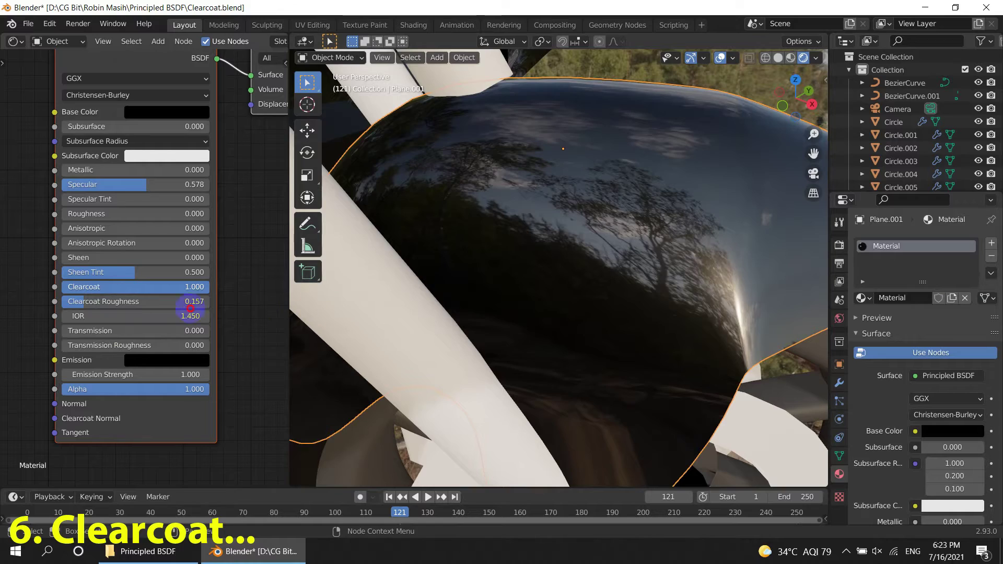
{"action": "key", "text": "ctrl+shift+z"}
{"action": "mouse_move", "coordinate": [620, 265]}
{"action": "middle_mouse_down"}
{"action": "mouse_move", "coordinate": [509, 312]}
{"action": "mouse_move", "coordinate": [532, 299]}
{"action": "mouse_move", "coordinate": [547, 306]}
{"action": "mouse_move", "coordinate": [600, 271]}
{"action": "mouse_move", "coordinate": [659, 299]}
{"action": "mouse_move", "coordinate": [639, 322]}
{"action": "middle_mouse_up"}
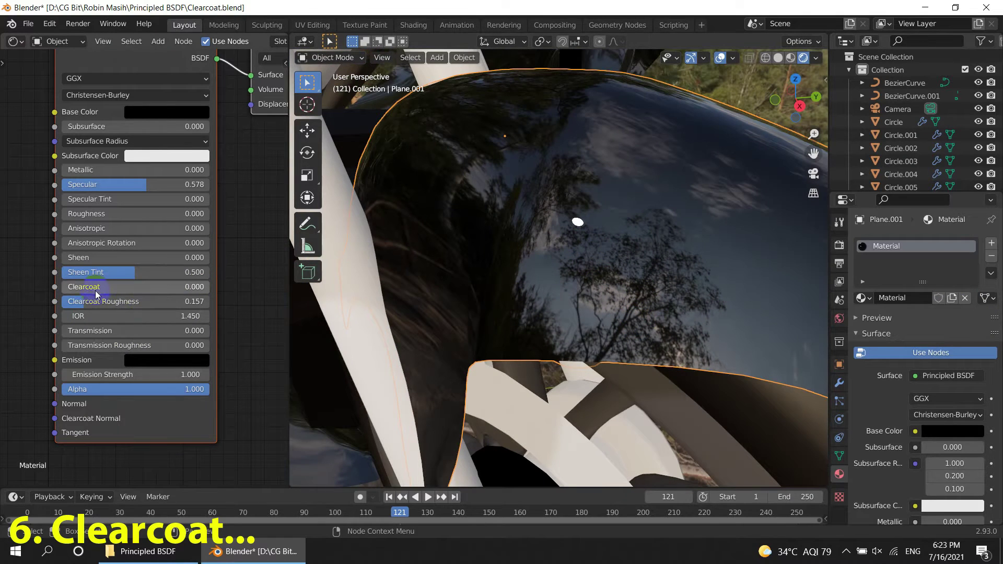
- Restore Clearcoat to 1.000 and inspect the lacquered fender from several angles
{"action": "left_click_drag", "start_coordinate": [85, 287], "coordinate": [248, 289]}
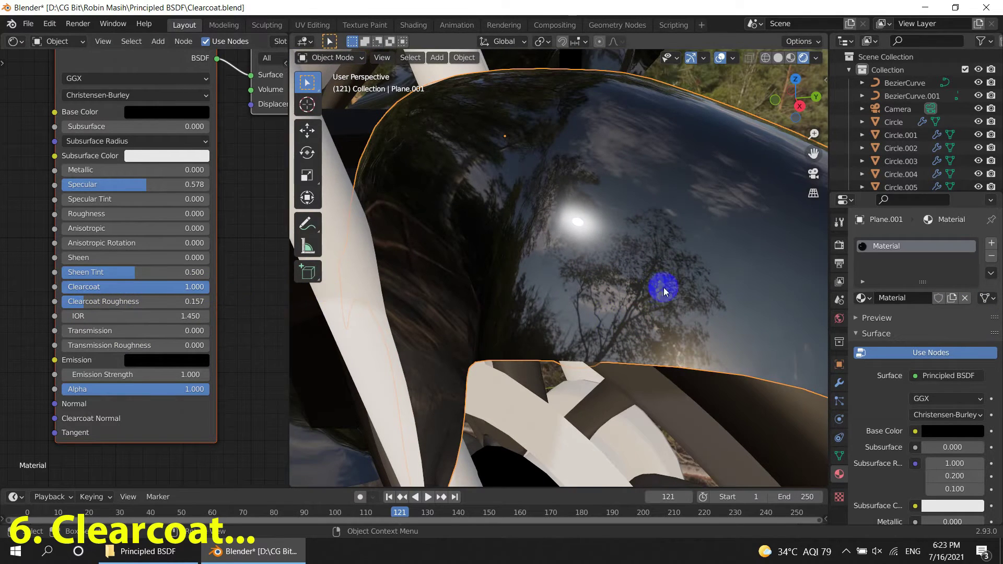
{"action": "mouse_move", "coordinate": [664, 288]}
{"action": "middle_mouse_down"}
{"action": "mouse_move", "coordinate": [609, 310]}
{"action": "mouse_move", "coordinate": [638, 297]}
{"action": "mouse_move", "coordinate": [565, 274]}
{"action": "mouse_move", "coordinate": [571, 334]}
{"action": "mouse_move", "coordinate": [481, 337]}
{"action": "mouse_move", "coordinate": [481, 296]}
{"action": "middle_mouse_up"}
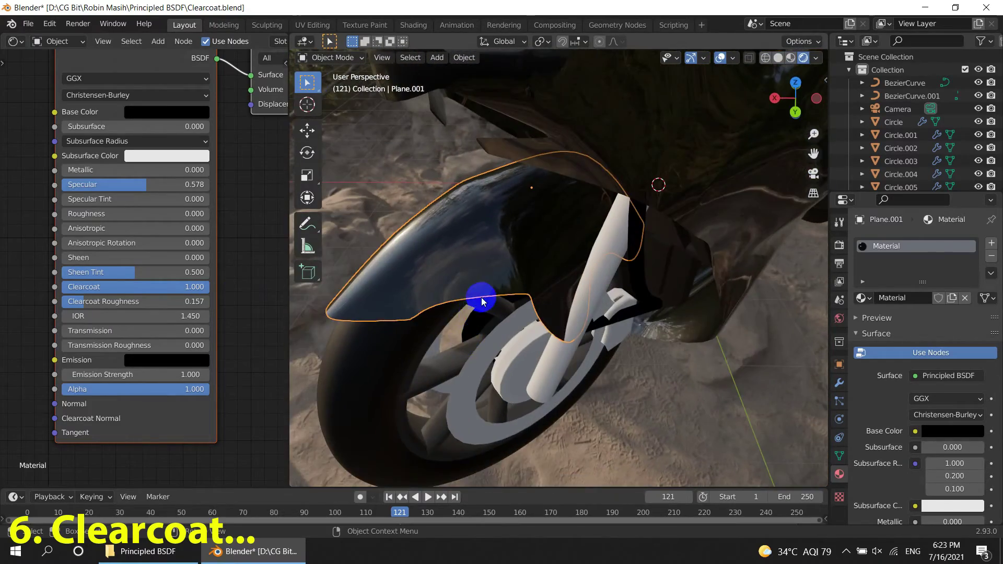
{"action": "scroll", "coordinate": [486, 292], "scroll_direction": "up", "scroll_amount": 3}
{"action": "scroll", "coordinate": [506, 251], "scroll_direction": "up", "scroll_amount": 3}
{"action": "middle_click_drag", "start_coordinate": [505, 236], "coordinate": [560, 264]}
- Pan the node editor to free space left of the shader node
{"action": "middle_click_drag", "start_coordinate": [175, 336], "coordinate": [251, 303]}
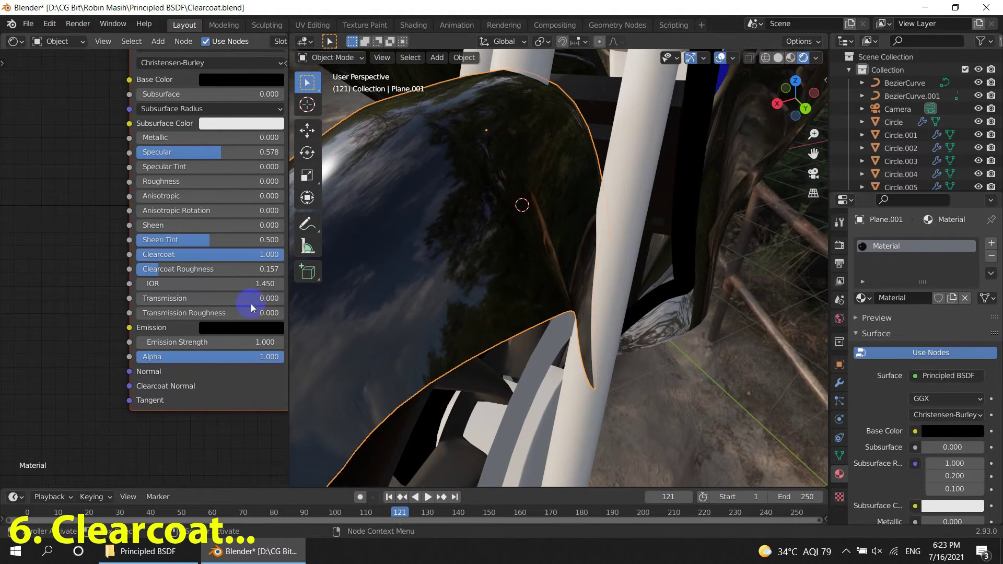
{"action": "scroll", "coordinate": [114, 350], "scroll_direction": "down", "scroll_amount": 2}
{"action": "middle_click_drag", "start_coordinate": [116, 348], "coordinate": [146, 350]}
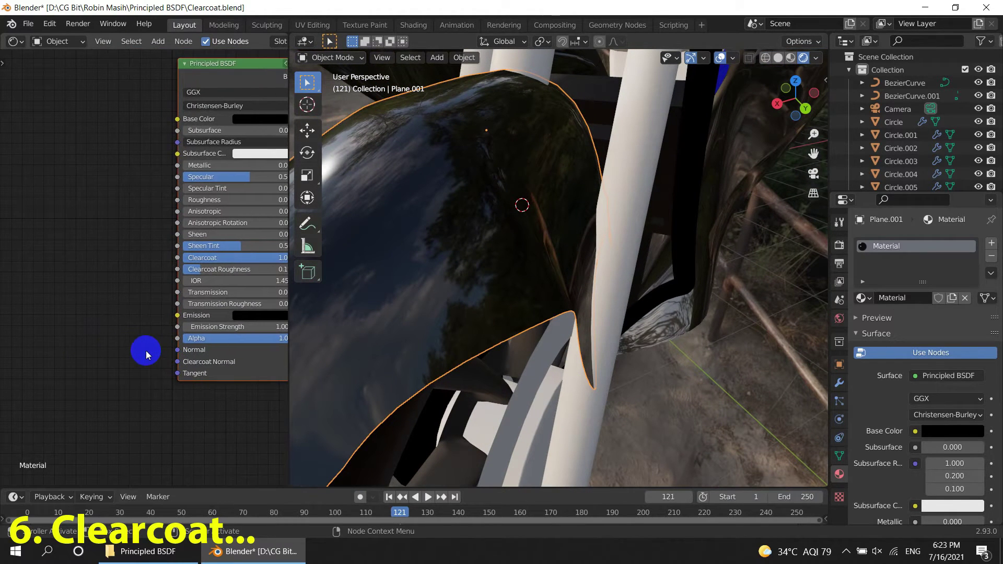
{"action": "middle_click_drag", "start_coordinate": [56, 208], "coordinate": [71, 215]}
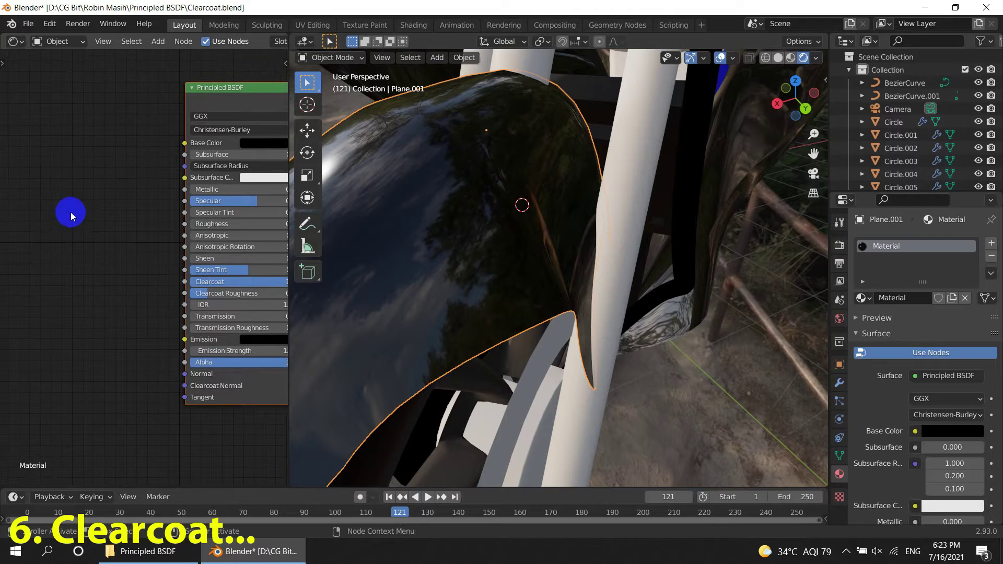
- Add a Wave Texture node left of the Principled BSDF shader
{"action": "key", "text": "shift+a"}
{"action": "left_click", "coordinate": [70, 212]}
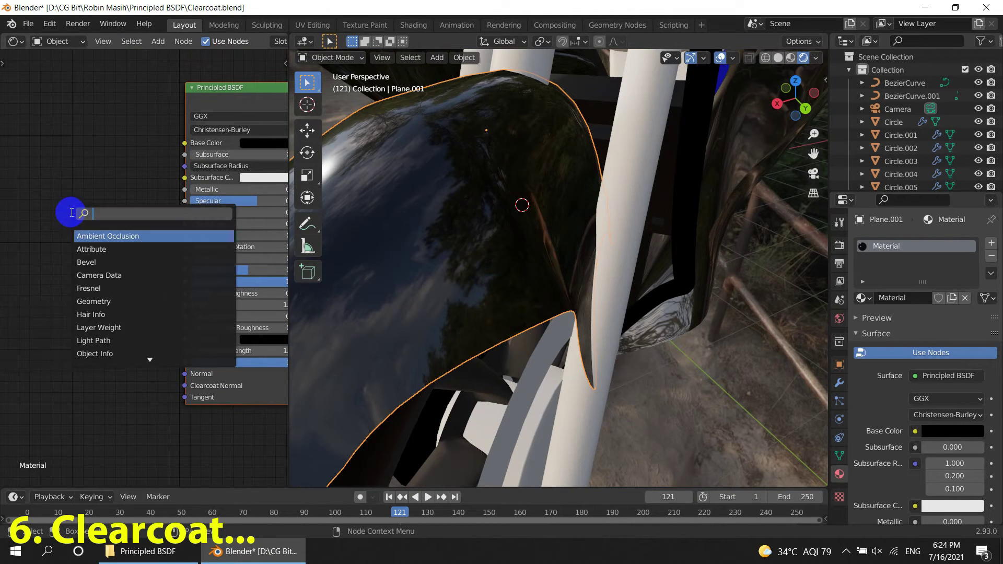
{"action": "type", "text": "WAVE"}
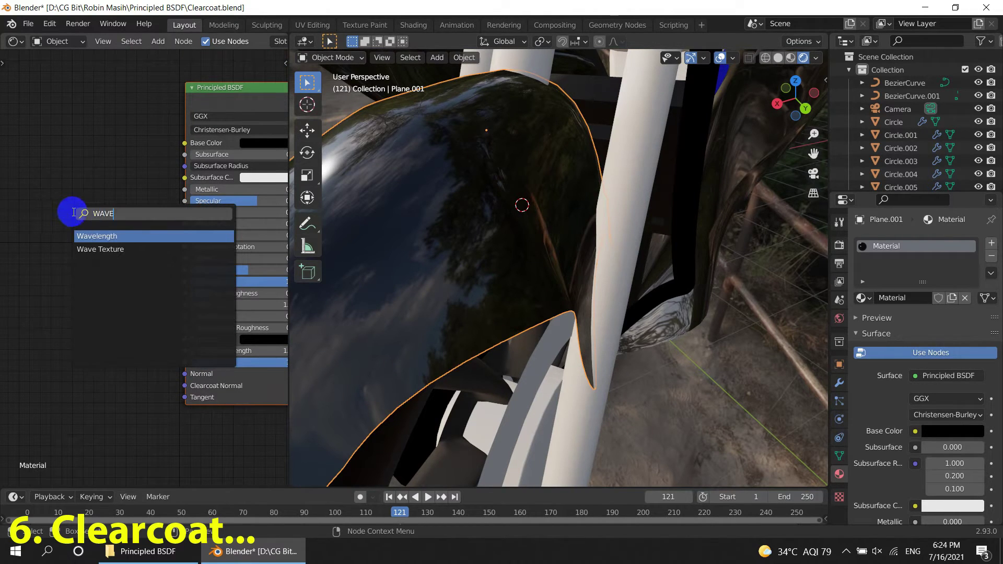
{"action": "left_click", "coordinate": [109, 246]}
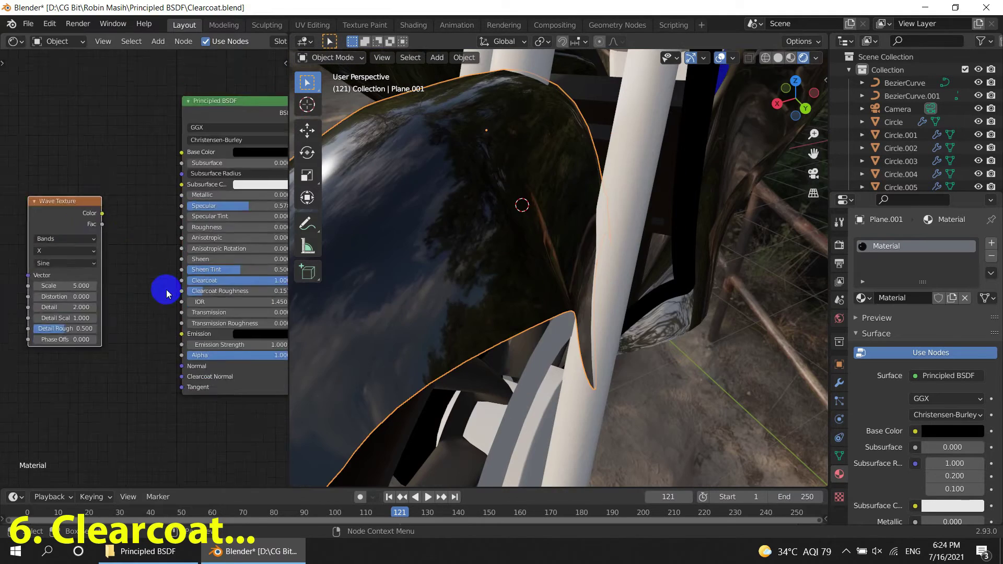
{"action": "left_click", "coordinate": [214, 342]}
- Connect the Wave Texture through a Map Range node with From Min 0.2 and From Max 0.22
{"action": "left_click_drag", "start_coordinate": [67, 262], "coordinate": [95, 280]}
{"action": "left_click", "coordinate": [95, 281]}
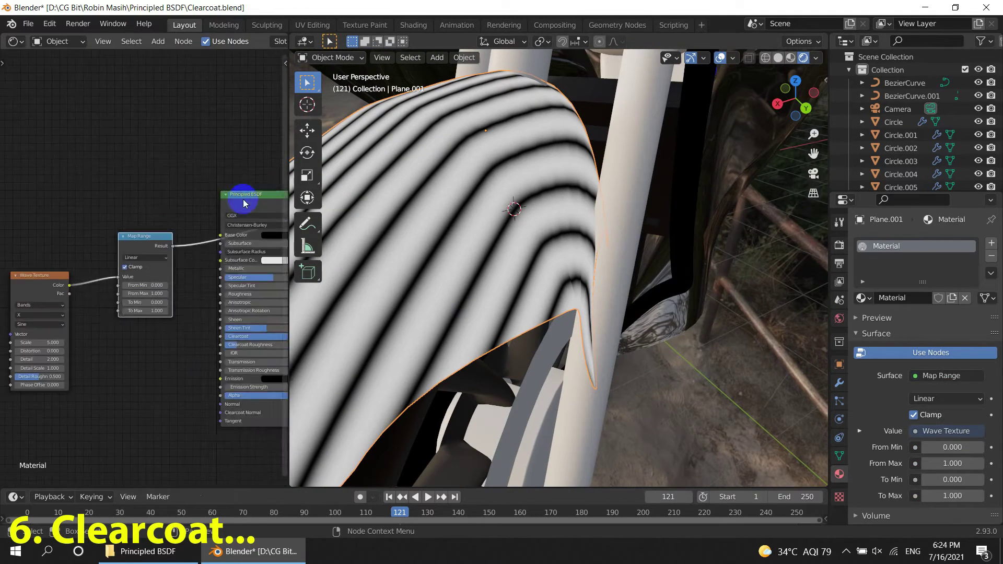
{"action": "key", "text": "KP_Decimal"}
{"action": "left_click", "coordinate": [188, 268]}
{"action": "type", "text": "0.2"}
{"action": "left_click", "coordinate": [105, 286]}
{"action": "type", "text": "0.3"}
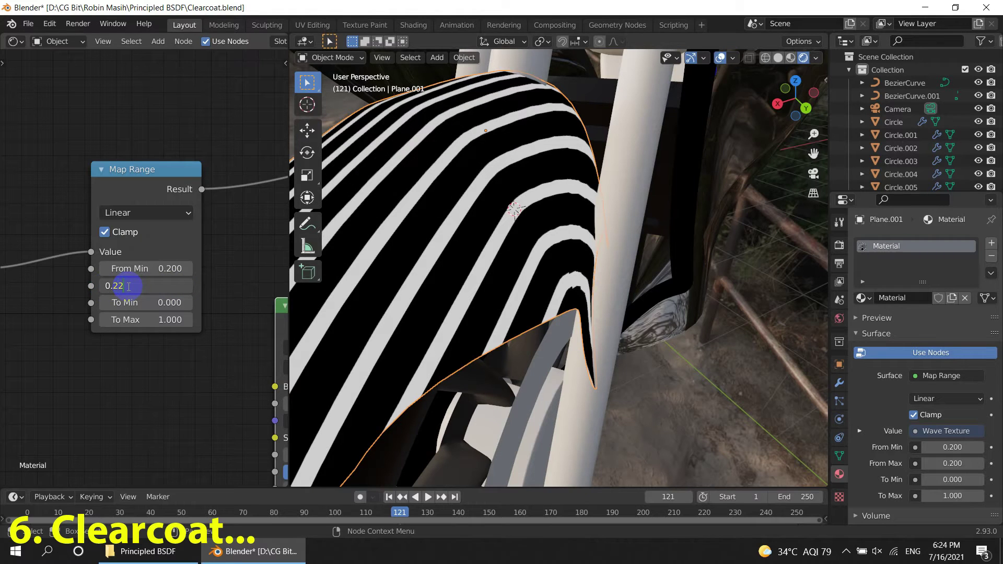
{"action": "key", "text": "Return"}
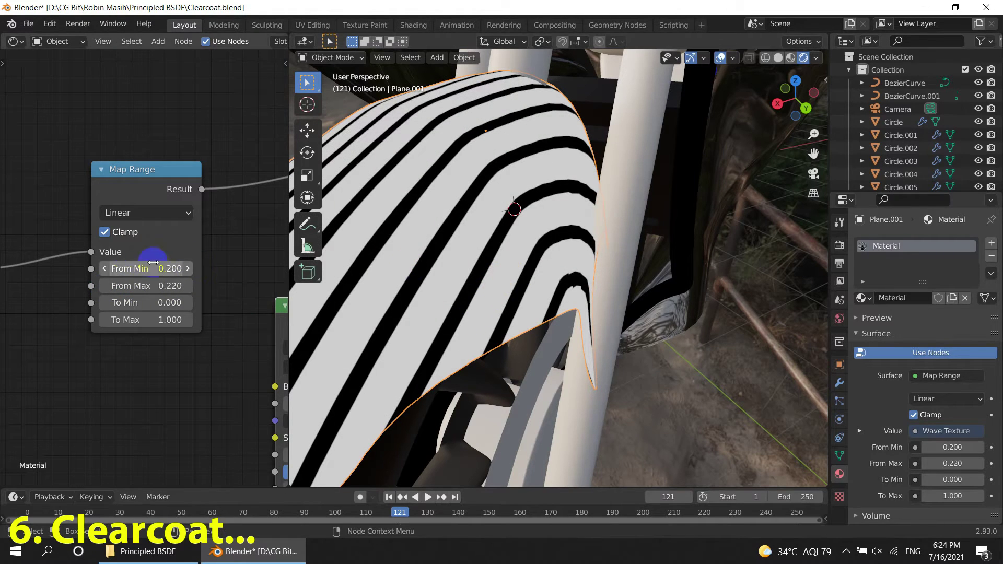
- Move the Principled BSDF node beside the Material Output node
{"action": "scroll", "coordinate": [146, 268], "scroll_direction": "down", "scroll_amount": 1}
{"action": "scroll", "coordinate": [146, 268], "scroll_direction": "down", "scroll_amount": 2}
{"action": "scroll", "coordinate": [146, 268], "scroll_direction": "down", "scroll_amount": 2}
{"action": "scroll", "coordinate": [119, 265], "scroll_direction": "right", "scroll_amount": 3, "text": "ctrl"}
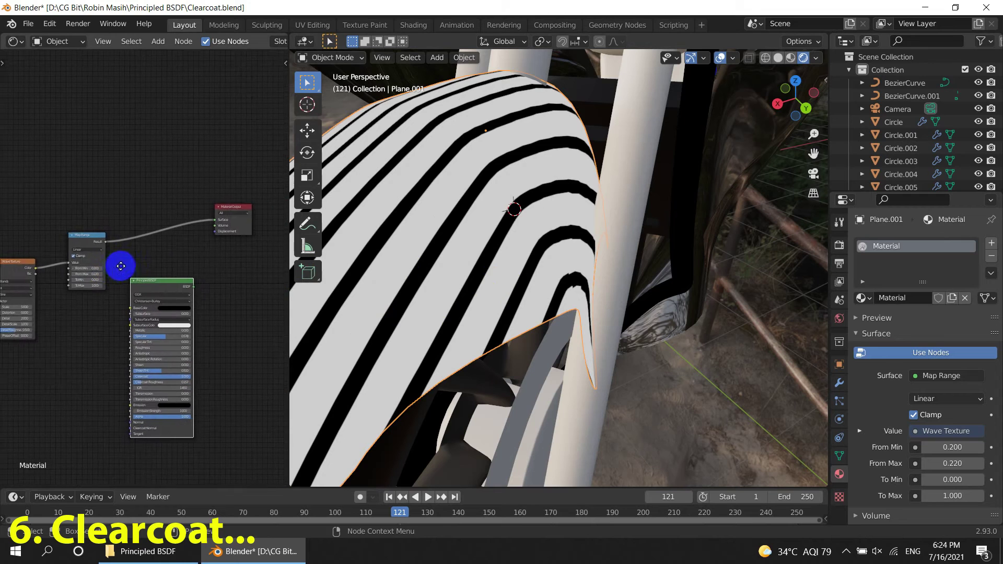
{"action": "scroll", "coordinate": [184, 275], "scroll_direction": "up", "scroll_amount": 1}
{"action": "left_click_drag", "start_coordinate": [184, 284], "coordinate": [188, 209]}
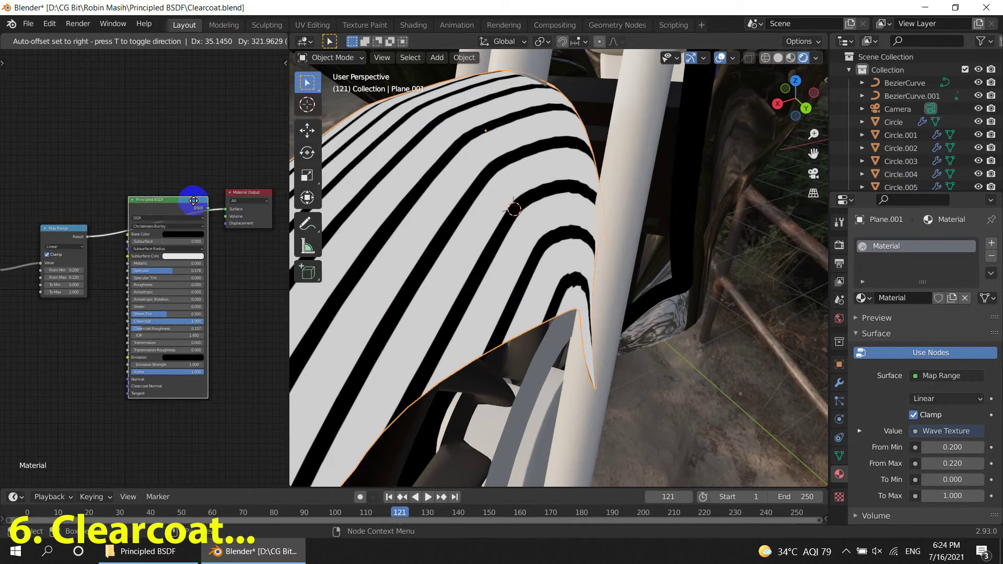
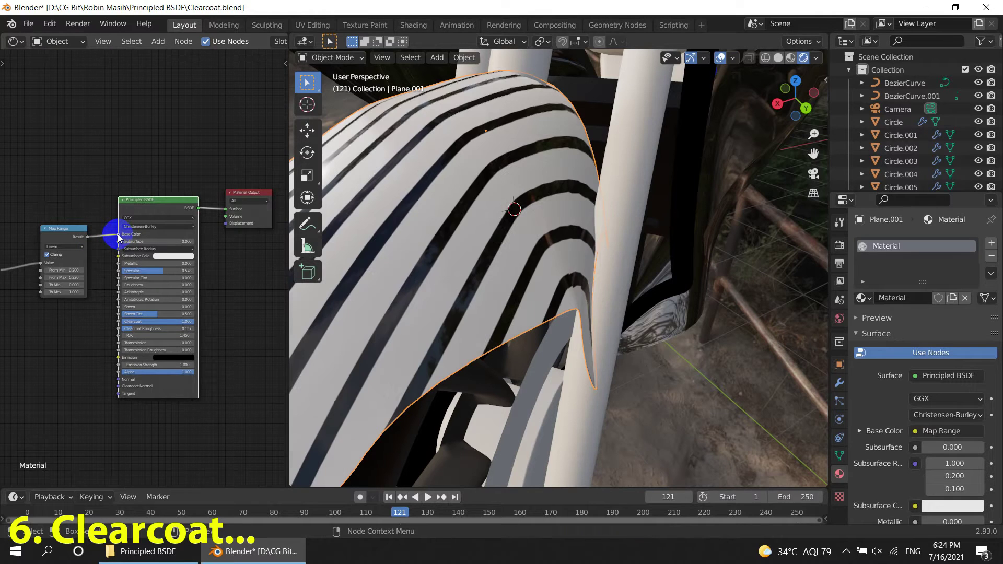
- Unplug the stripe texture from Base Color and wire the Map Range result into Clearcoat Normal
{"action": "left_click_drag", "start_coordinate": [119, 237], "coordinate": [97, 248]}
{"action": "middle_click_drag", "start_coordinate": [102, 297], "coordinate": [220, 291]}
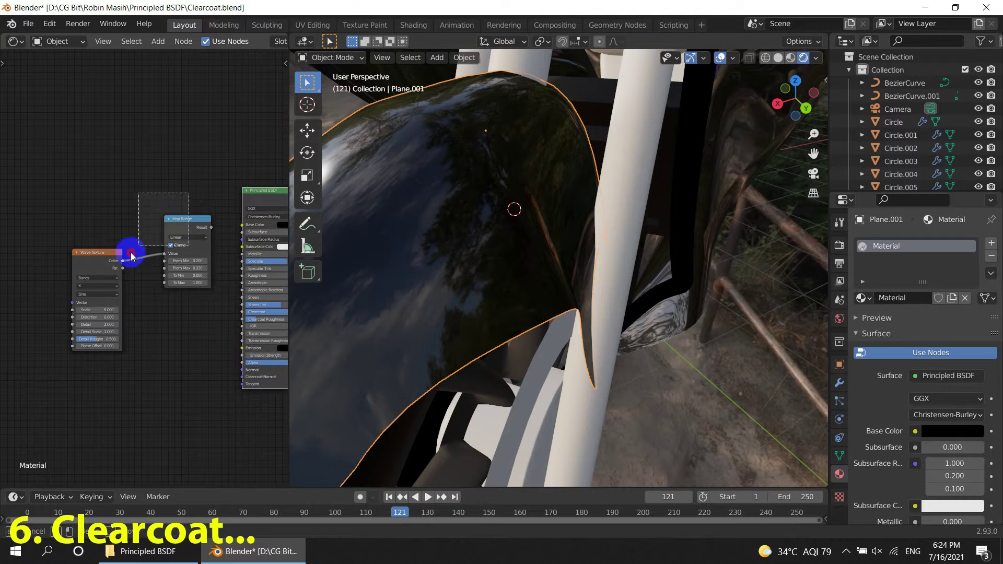
{"action": "mouse_move", "coordinate": [190, 213]}
{"action": "left_mouse_down"}
{"action": "mouse_move", "coordinate": [158, 314]}
{"action": "mouse_move", "coordinate": [196, 374]}
{"action": "left_mouse_up"}
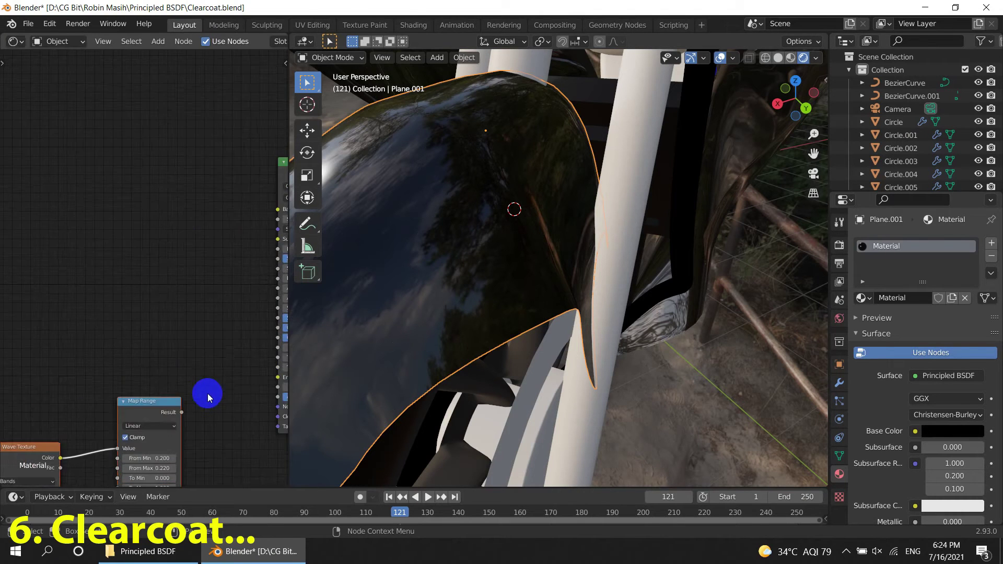
{"action": "scroll", "coordinate": [206, 395], "scroll_direction": "up", "scroll_amount": 2}
{"action": "middle_click_drag", "start_coordinate": [106, 347], "coordinate": [108, 347]}
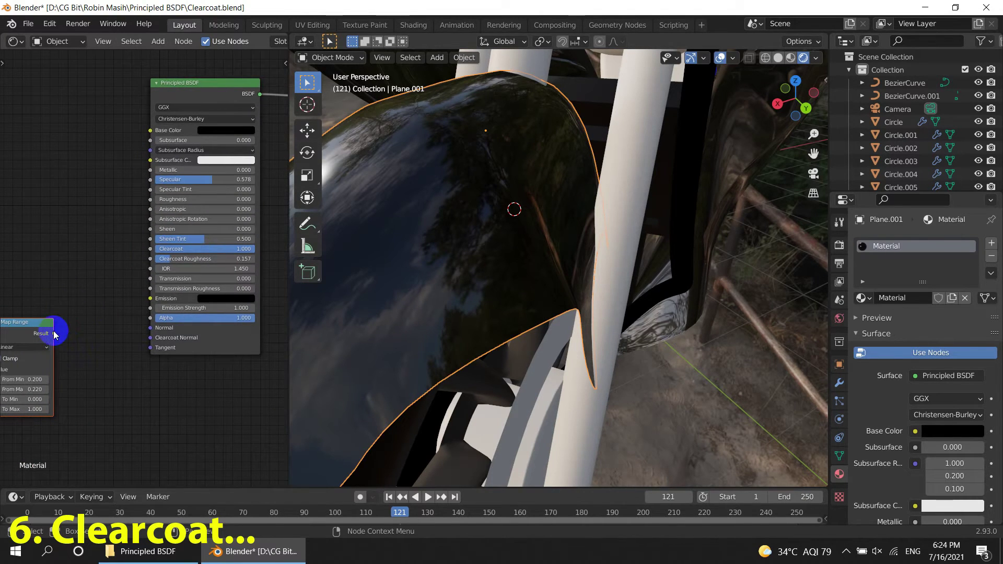
{"action": "left_click_drag", "start_coordinate": [54, 333], "coordinate": [156, 344]}
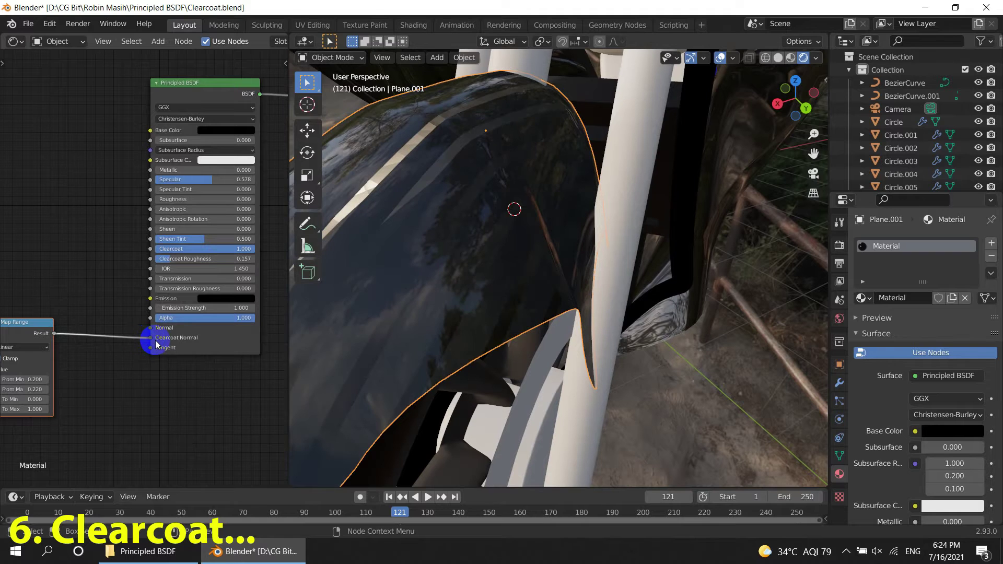
{"action": "middle_click_drag", "start_coordinate": [446, 307], "coordinate": [479, 290]}
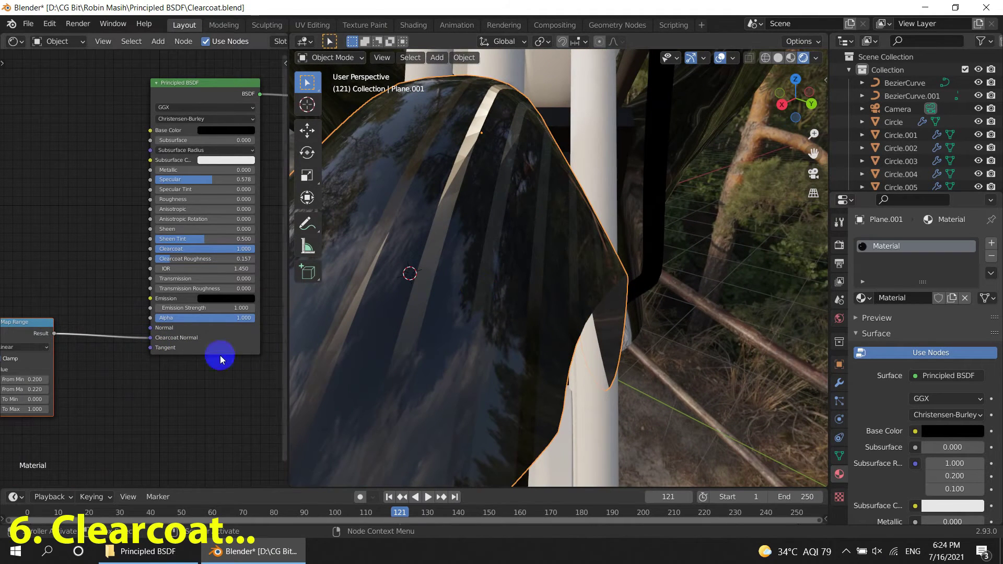
- Drop a Bump node onto that link, with Map Range Result feeding its Height
{"action": "key", "text": "shift+a"}
{"action": "left_click", "coordinate": [83, 296]}
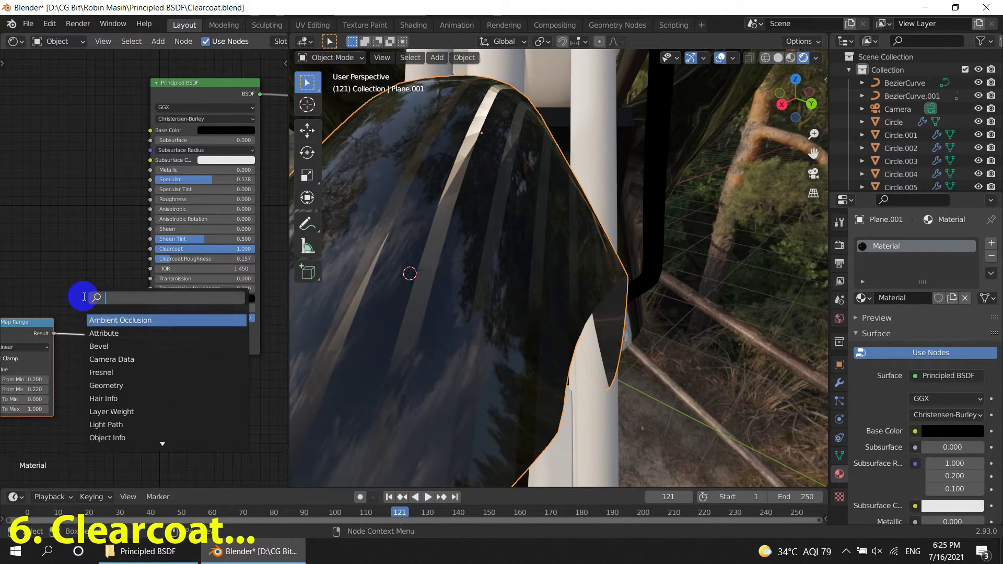
{"action": "type", "text": "BUMP"}
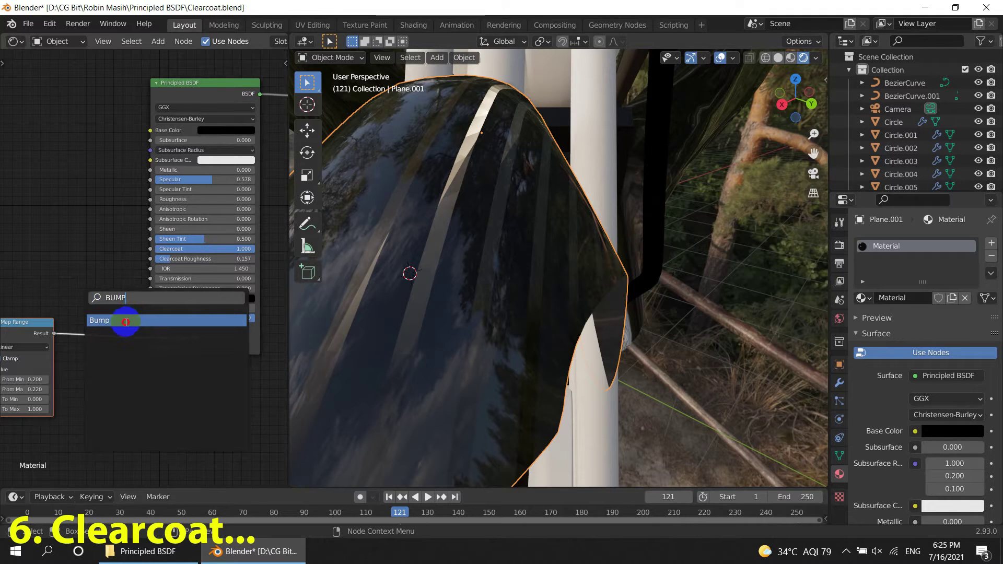
{"action": "left_click", "coordinate": [126, 322]}
{"action": "left_click", "coordinate": [136, 396]}
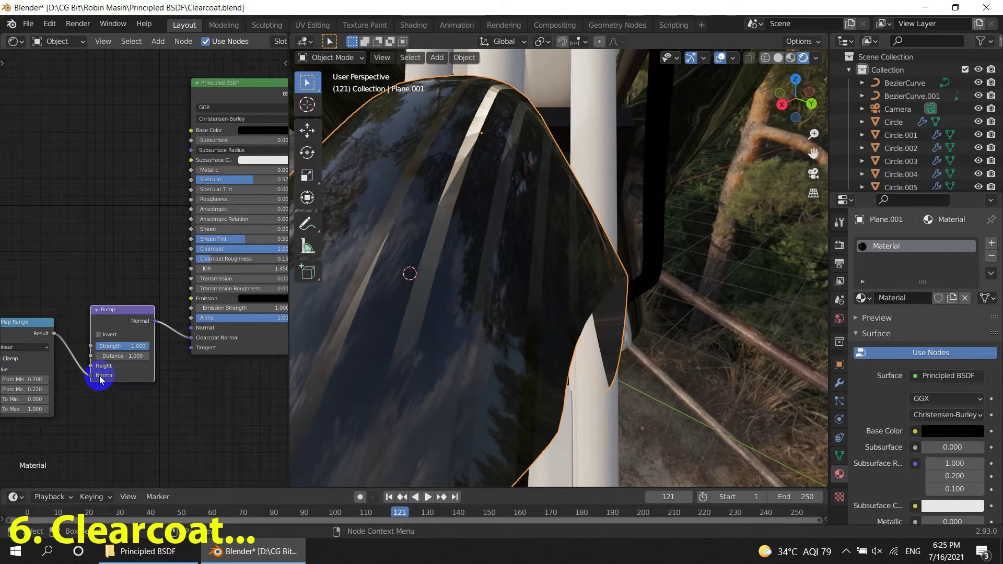
{"action": "mouse_move", "coordinate": [55, 334]}
{"action": "left_mouse_down"}
{"action": "mouse_move", "coordinate": [84, 375]}
{"action": "mouse_move", "coordinate": [91, 366]}
{"action": "left_mouse_up"}
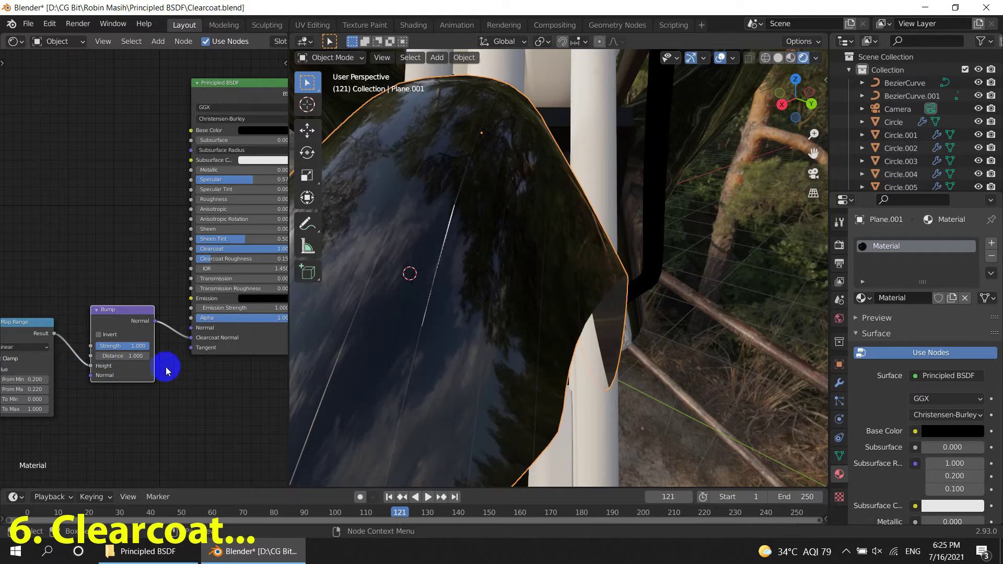
{"action": "mouse_move", "coordinate": [423, 359]}
{"action": "middle_mouse_down"}
{"action": "mouse_move", "coordinate": [336, 350]}
{"action": "mouse_move", "coordinate": [469, 221]}
{"action": "mouse_move", "coordinate": [632, 340]}
{"action": "mouse_move", "coordinate": [513, 322]}
{"action": "mouse_move", "coordinate": [504, 279]}
{"action": "mouse_move", "coordinate": [440, 269]}
{"action": "mouse_move", "coordinate": [452, 264]}
{"action": "middle_mouse_up"}
{"action": "scroll", "coordinate": [418, 271], "scroll_direction": "up", "scroll_amount": 2}
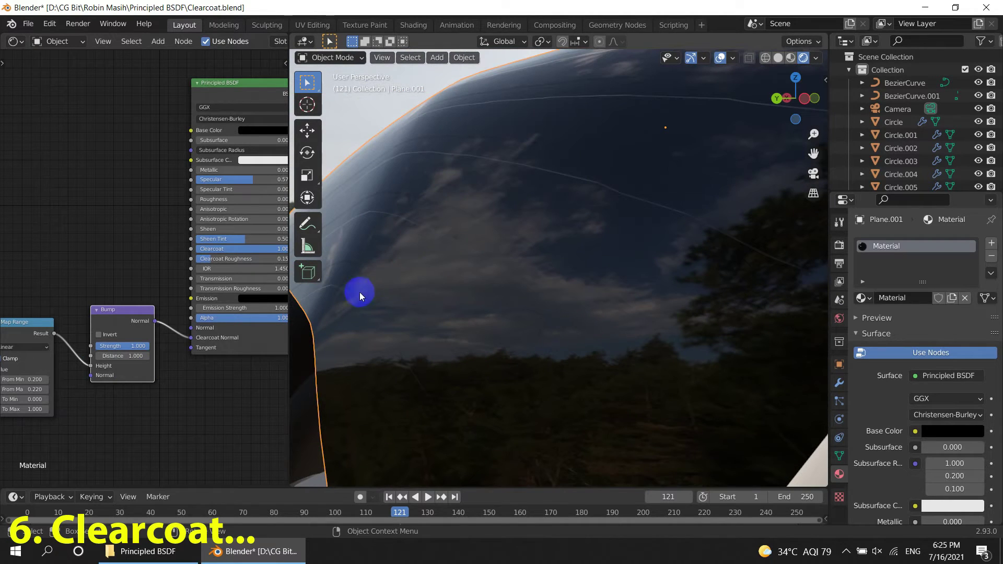
{"action": "scroll", "coordinate": [122, 368], "scroll_direction": "up", "scroll_amount": 1}
{"action": "scroll", "coordinate": [172, 396], "scroll_direction": "up", "scroll_amount": 1}
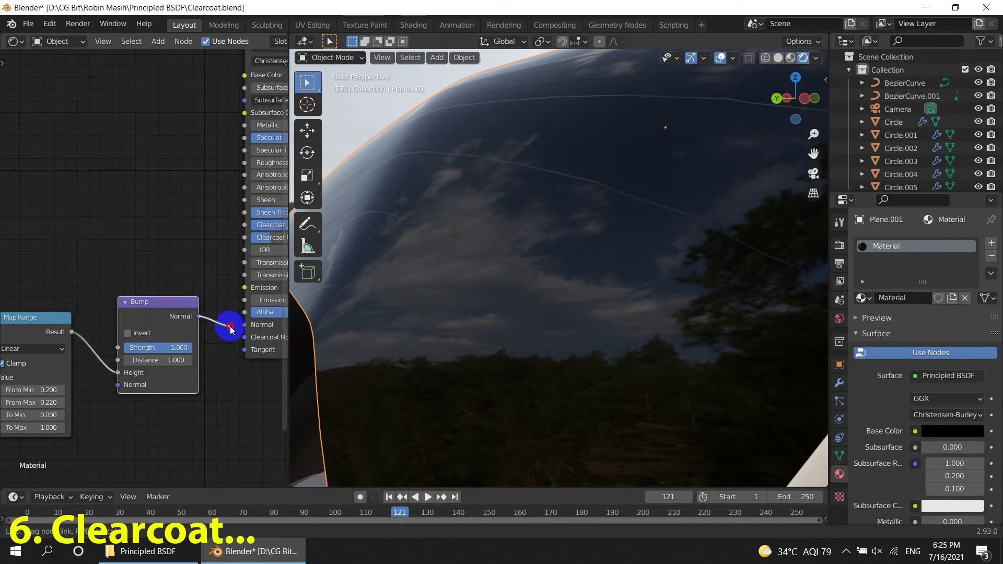
- Test the Bump on the main Normal at strength 1.000, then return it to Clearcoat Normal
{"action": "left_click_drag", "start_coordinate": [242, 328], "coordinate": [242, 328]}
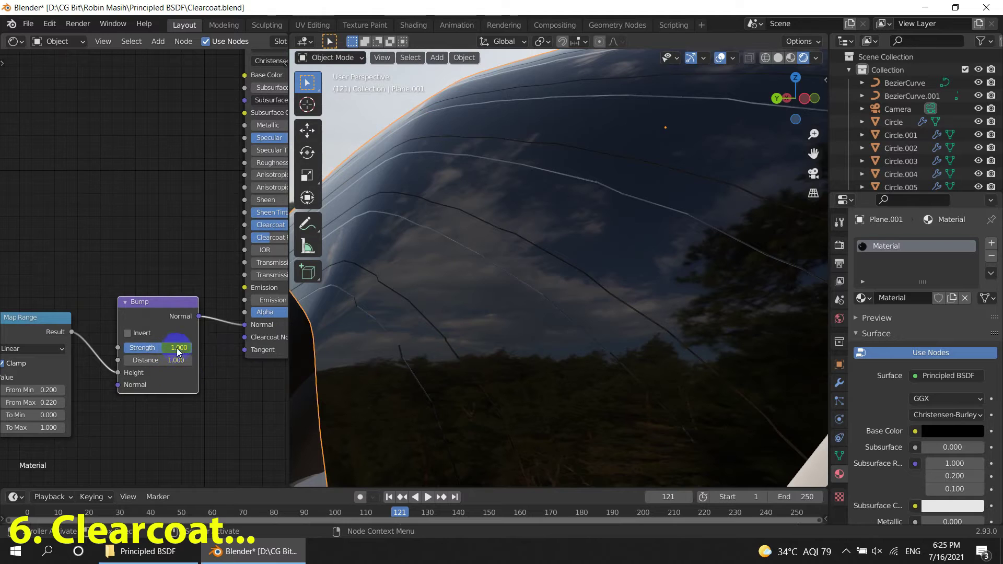
{"action": "mouse_move", "coordinate": [177, 350]}
{"action": "left_mouse_down"}
{"action": "mouse_move", "coordinate": [107, 344]}
{"action": "mouse_move", "coordinate": [121, 345]}
{"action": "left_mouse_up"}
{"action": "mouse_move", "coordinate": [193, 347]}
{"action": "left_mouse_down"}
{"action": "mouse_move", "coordinate": [234, 350]}
{"action": "mouse_move", "coordinate": [225, 334]}
{"action": "mouse_move", "coordinate": [245, 336]}
{"action": "left_mouse_up"}
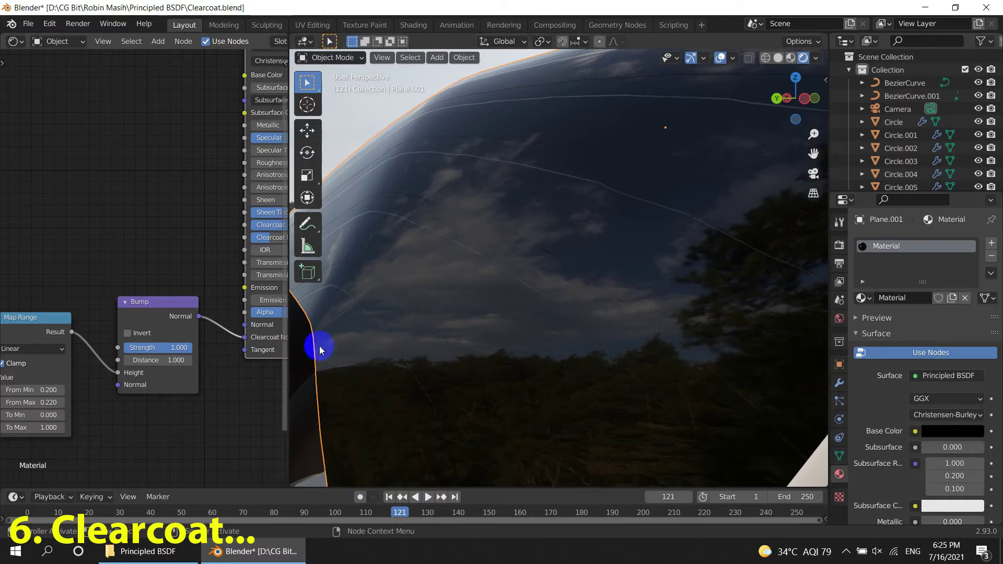
{"action": "mouse_move", "coordinate": [319, 346]}
{"action": "middle_mouse_down"}
{"action": "mouse_move", "coordinate": [521, 309]}
{"action": "mouse_move", "coordinate": [550, 358]}
{"action": "mouse_move", "coordinate": [590, 362]}
{"action": "mouse_move", "coordinate": [563, 328]}
{"action": "mouse_move", "coordinate": [660, 319]}
{"action": "mouse_move", "coordinate": [678, 331]}
{"action": "mouse_move", "coordinate": [642, 353]}
{"action": "mouse_move", "coordinate": [519, 312]}
{"action": "mouse_move", "coordinate": [501, 318]}
{"action": "mouse_move", "coordinate": [508, 331]}
{"action": "middle_mouse_up"}
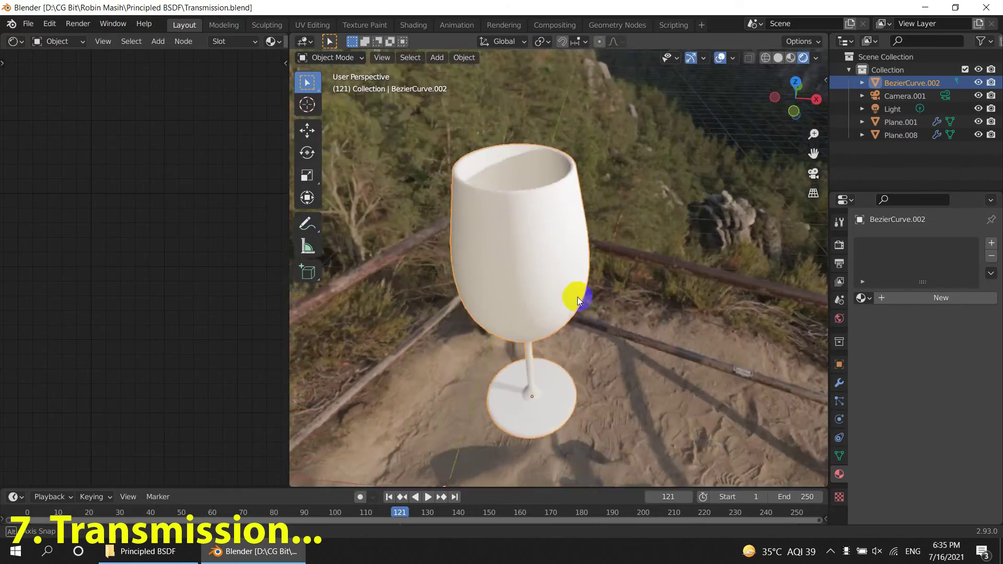
{"action": "mouse_move", "coordinate": [578, 297]}
{"action": "middle_mouse_down"}
{"action": "mouse_move", "coordinate": [646, 305]}
{"action": "mouse_move", "coordinate": [618, 350]}
{"action": "mouse_move", "coordinate": [593, 253]}
{"action": "middle_mouse_up"}
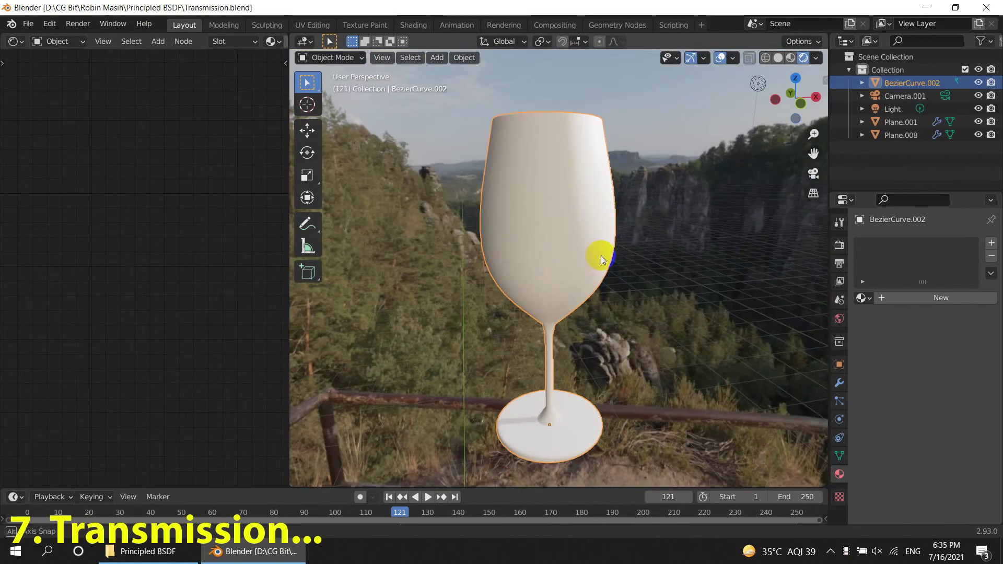
- Create a new wine glass material with Roughness 0 and Transmission 1
{"action": "left_click", "coordinate": [950, 300]}
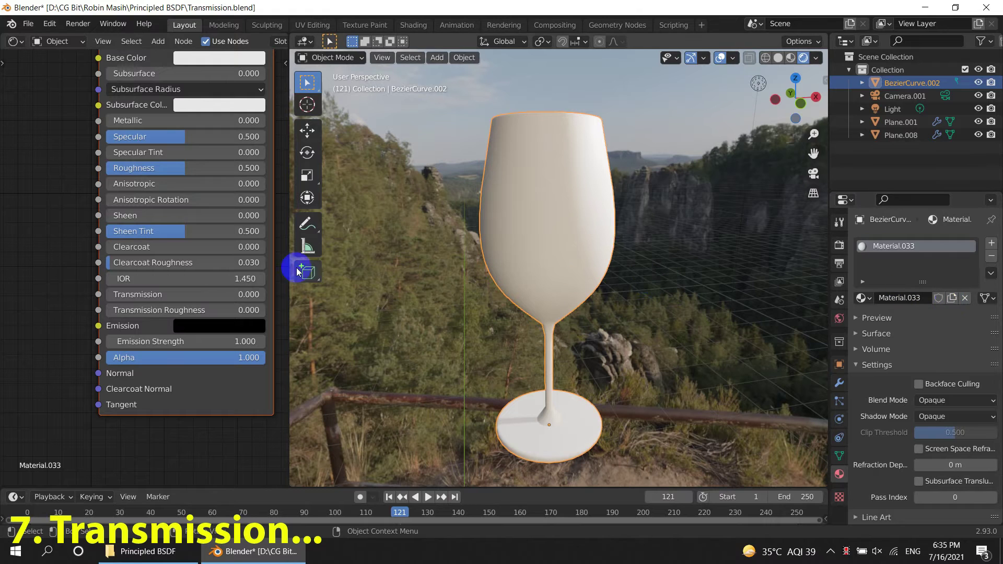
{"action": "middle_click_drag", "start_coordinate": [83, 250], "coordinate": [42, 334]}
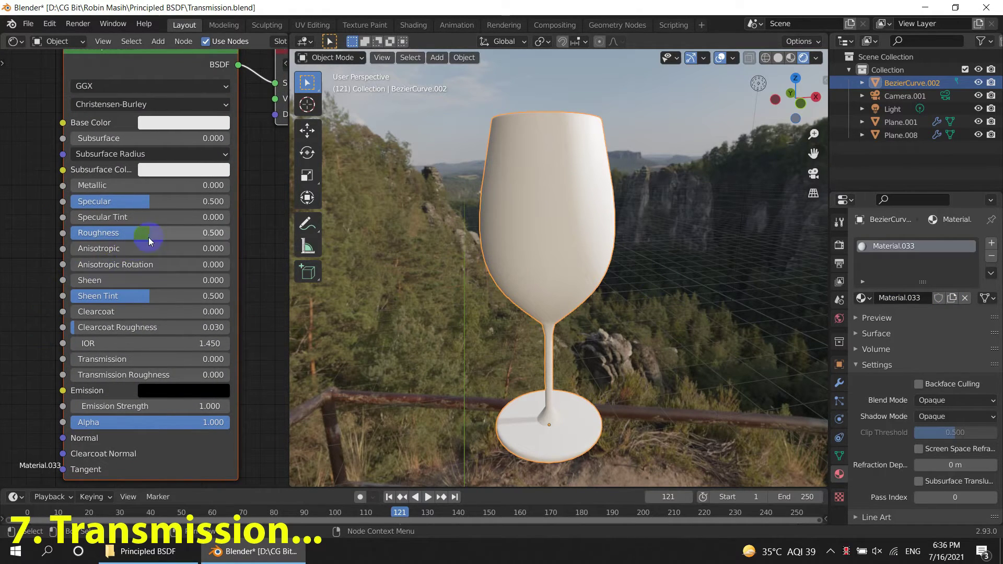
{"action": "left_click_drag", "start_coordinate": [147, 235], "coordinate": [84, 235]}
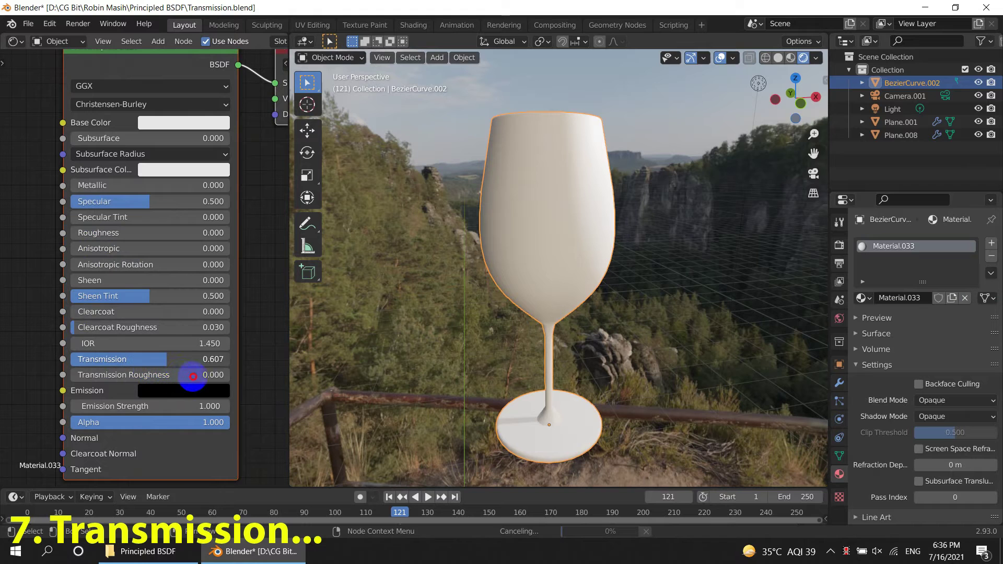
{"action": "left_click_drag", "start_coordinate": [242, 384], "coordinate": [269, 381]}
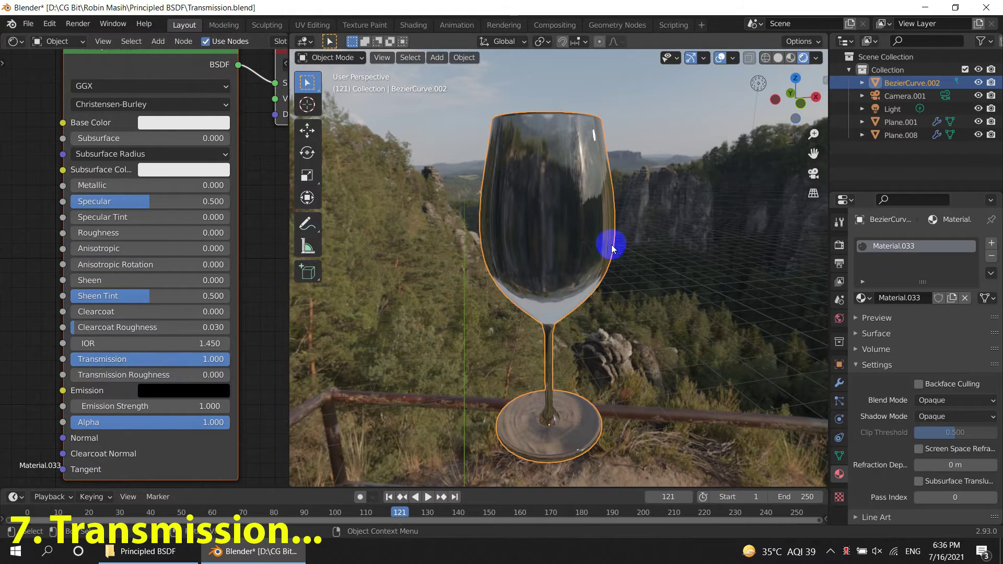
{"action": "mouse_move", "coordinate": [609, 246]}
{"action": "middle_mouse_down"}
{"action": "mouse_move", "coordinate": [534, 316]}
{"action": "mouse_move", "coordinate": [503, 300]}
{"action": "mouse_move", "coordinate": [501, 286]}
{"action": "mouse_move", "coordinate": [519, 312]}
{"action": "middle_mouse_up"}
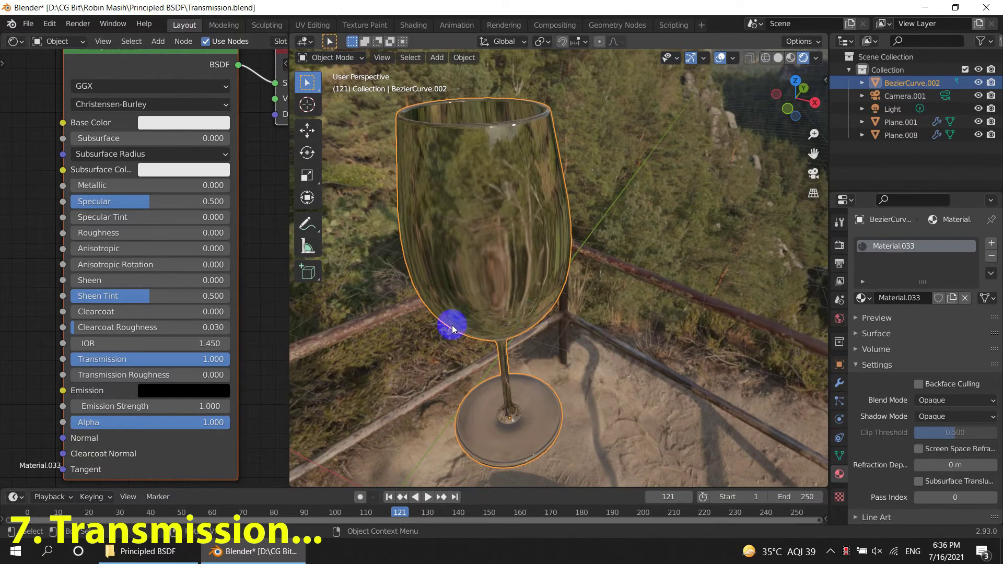
- Enable Backface Culling and set the material Blend Mode to Alpha Blend
{"action": "left_click", "coordinate": [922, 387]}
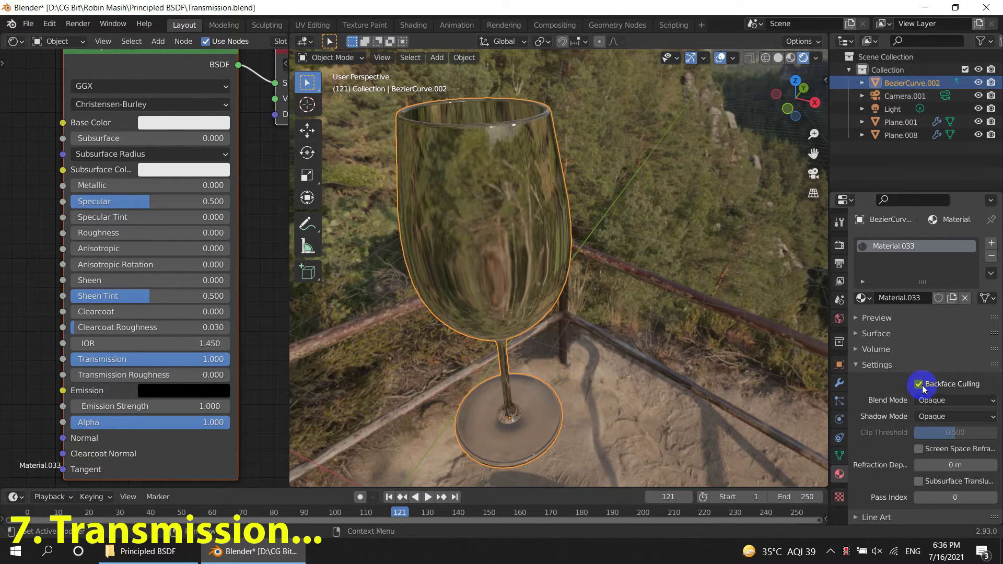
{"action": "left_click", "coordinate": [948, 403]}
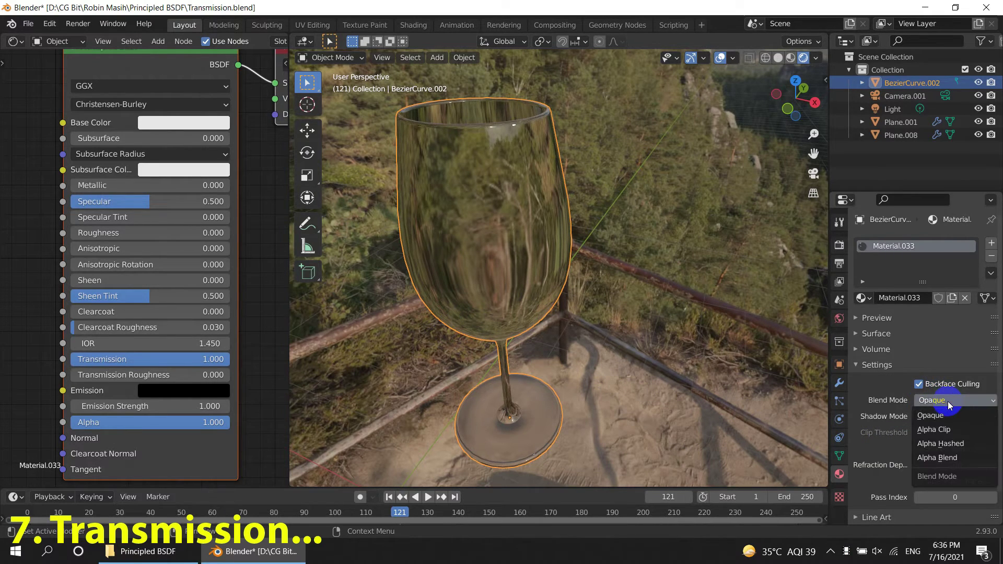
{"action": "left_click", "coordinate": [940, 458]}
{"action": "mouse_move", "coordinate": [553, 273]}
{"action": "middle_mouse_down"}
{"action": "mouse_move", "coordinate": [519, 286]}
{"action": "mouse_move", "coordinate": [522, 321]}
{"action": "mouse_move", "coordinate": [556, 318]}
{"action": "mouse_move", "coordinate": [569, 236]}
{"action": "mouse_move", "coordinate": [554, 255]}
{"action": "mouse_move", "coordinate": [557, 242]}
{"action": "middle_mouse_up"}
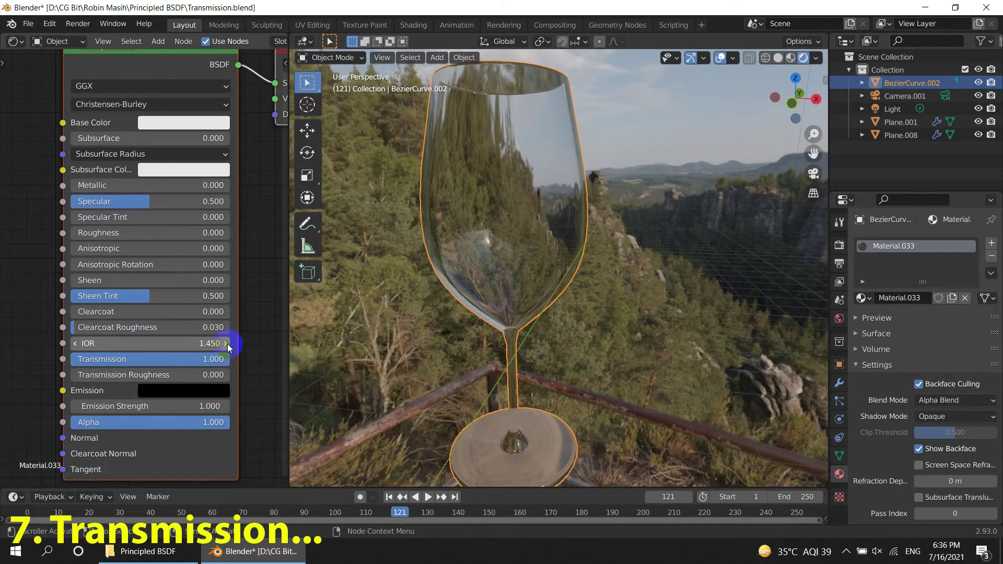
- Step the glass IOR down to zero and inspect the effect on the glass
{"action": "left_click", "coordinate": [74, 343]}
{"action": "left_click", "coordinate": [75, 343]}
{"action": "left_click", "coordinate": [75, 343]}
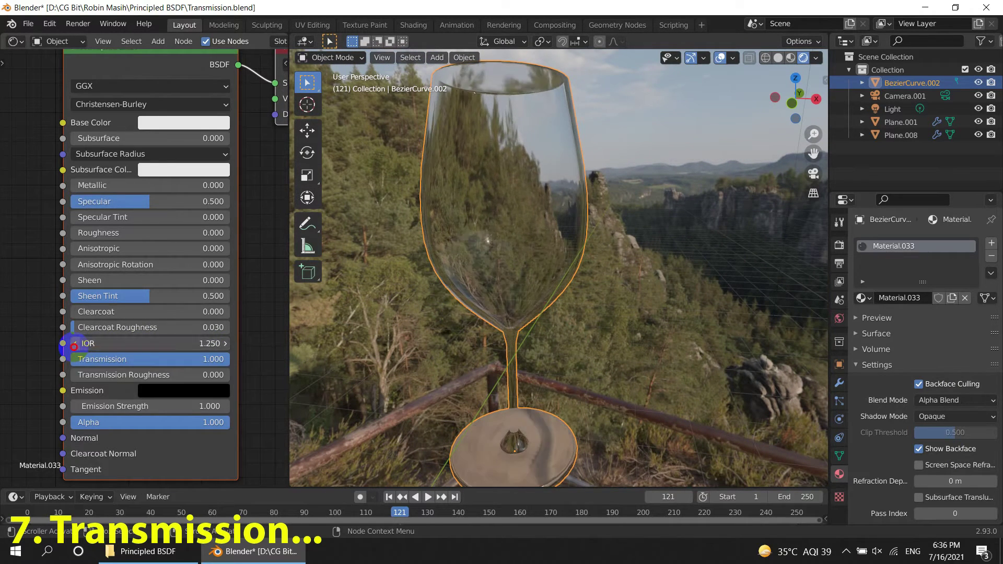
{"action": "left_click", "coordinate": [75, 344]}
{"action": "left_click", "coordinate": [75, 344]}
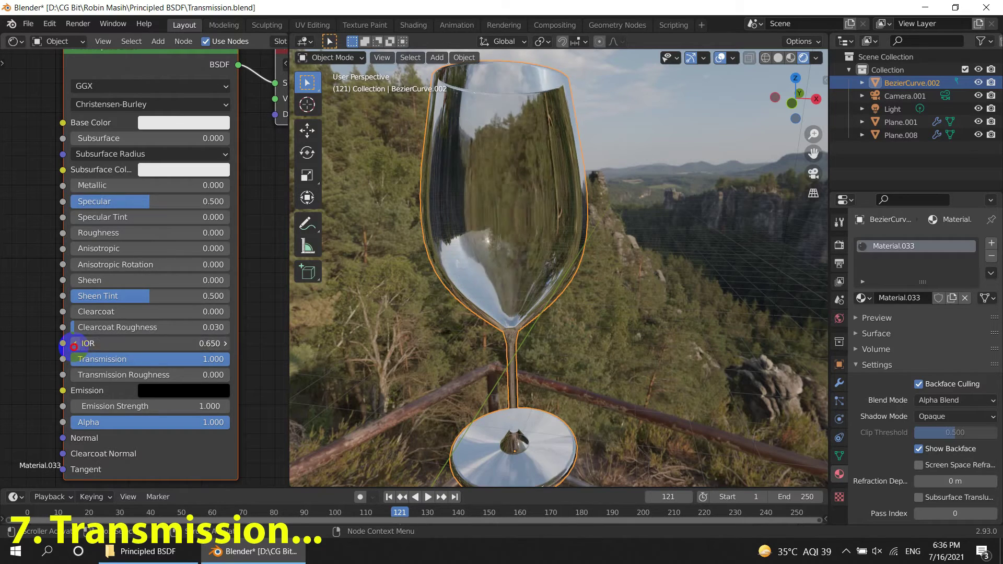
{"action": "left_click", "coordinate": [75, 344]}
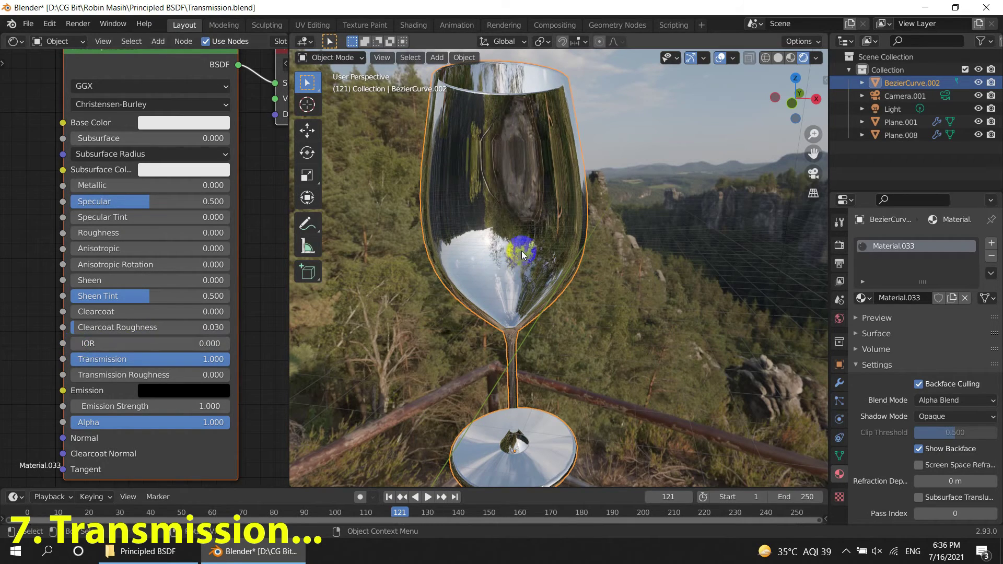
{"action": "mouse_move", "coordinate": [522, 251]}
{"action": "middle_mouse_down"}
{"action": "mouse_move", "coordinate": [532, 312]}
{"action": "mouse_move", "coordinate": [552, 322]}
{"action": "mouse_move", "coordinate": [629, 271]}
{"action": "mouse_move", "coordinate": [629, 249]}
{"action": "mouse_move", "coordinate": [609, 233]}
{"action": "middle_mouse_up"}
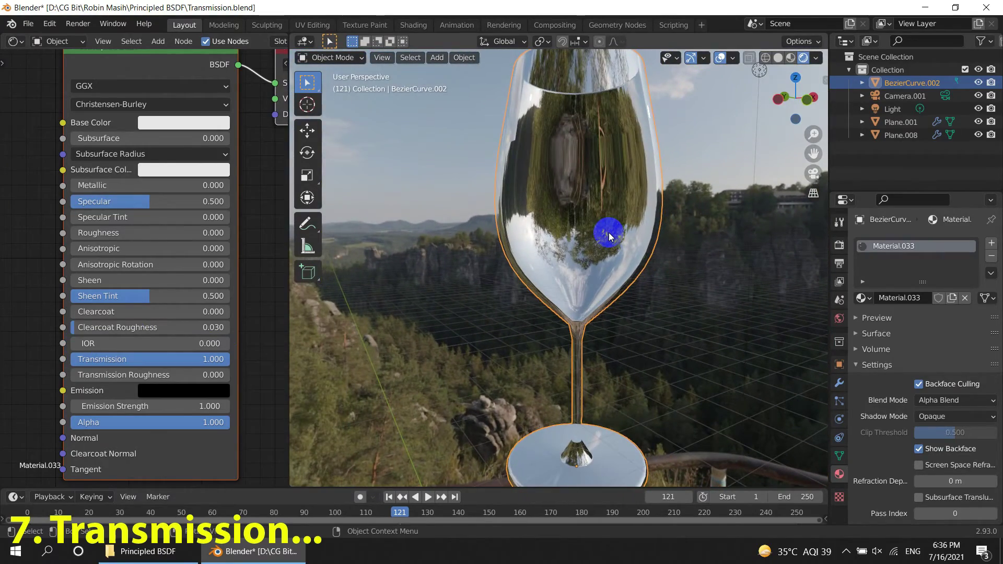
{"action": "middle_click_drag", "start_coordinate": [593, 325], "coordinate": [520, 347]}
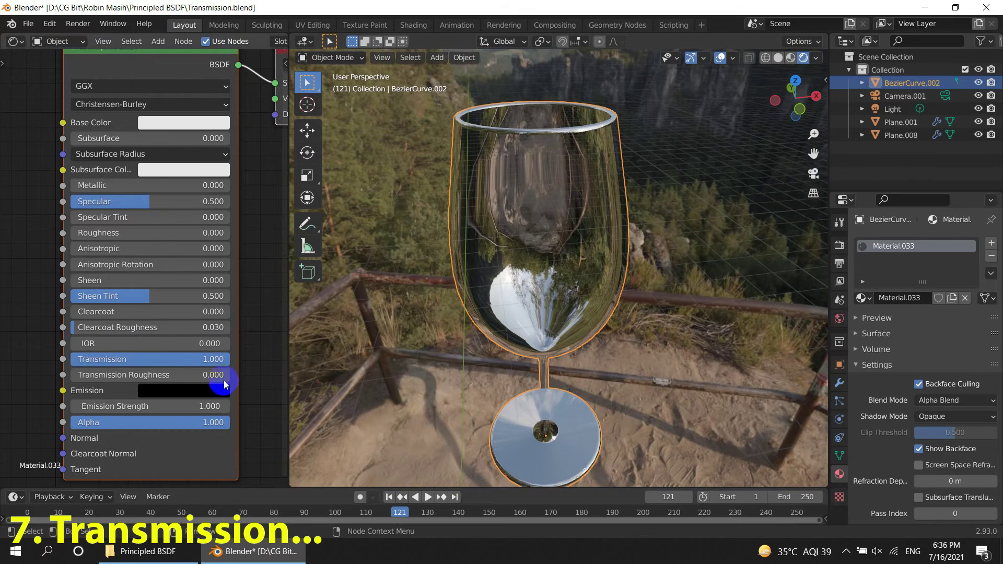
{"action": "mouse_move", "coordinate": [209, 344]}
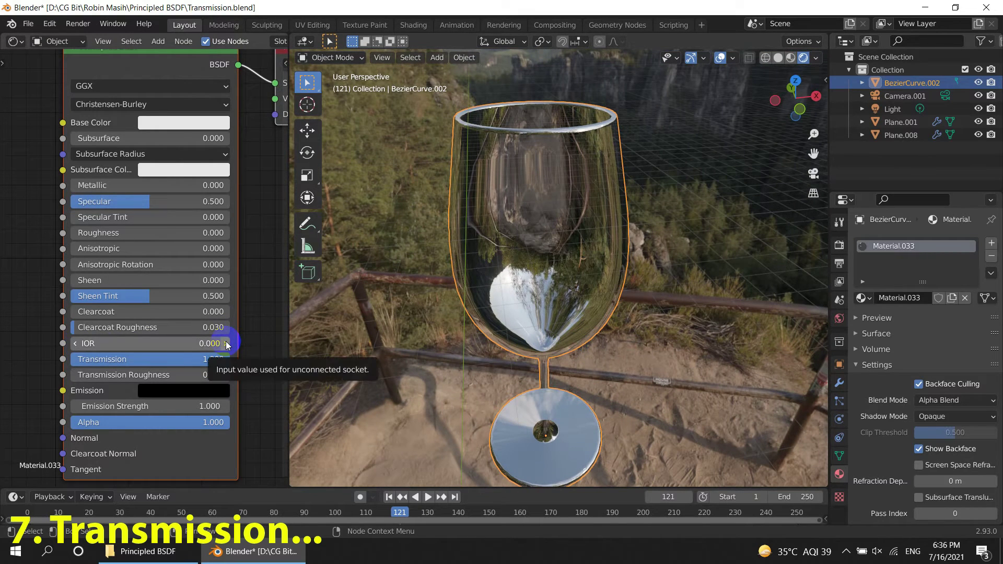
- Raise the IOR back up to 1.500, then frost the glass with Transmission Roughness 0.505
{"action": "left_click", "coordinate": [227, 343]}
{"action": "left_click", "coordinate": [226, 344]}
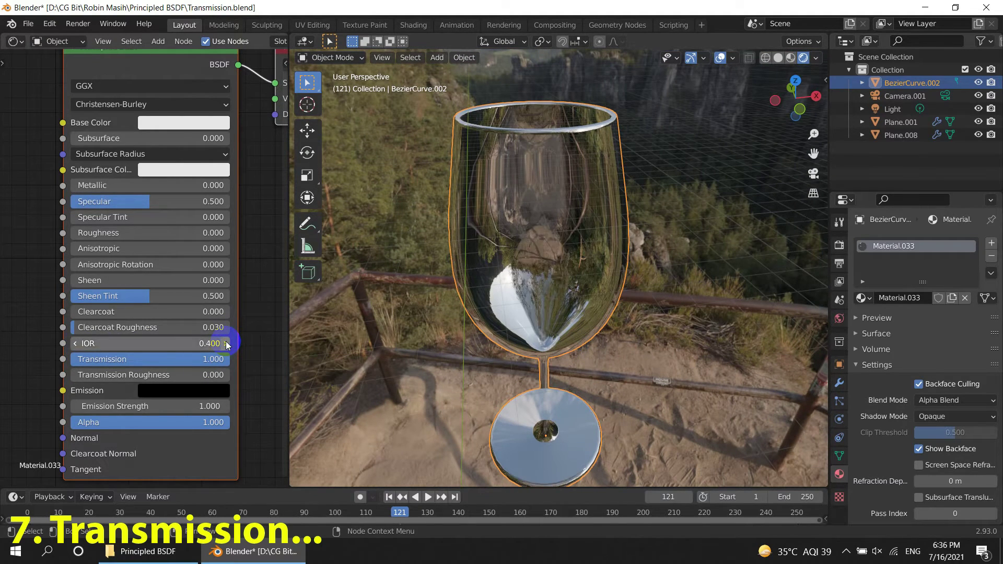
{"action": "left_click", "coordinate": [227, 343]}
{"action": "left_click", "coordinate": [226, 343]}
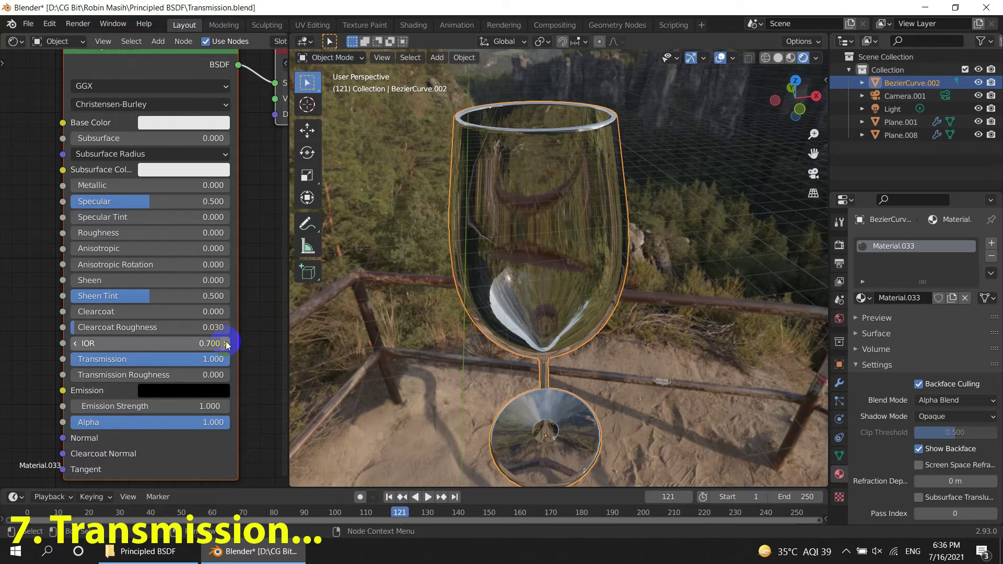
{"action": "left_click", "coordinate": [227, 343]}
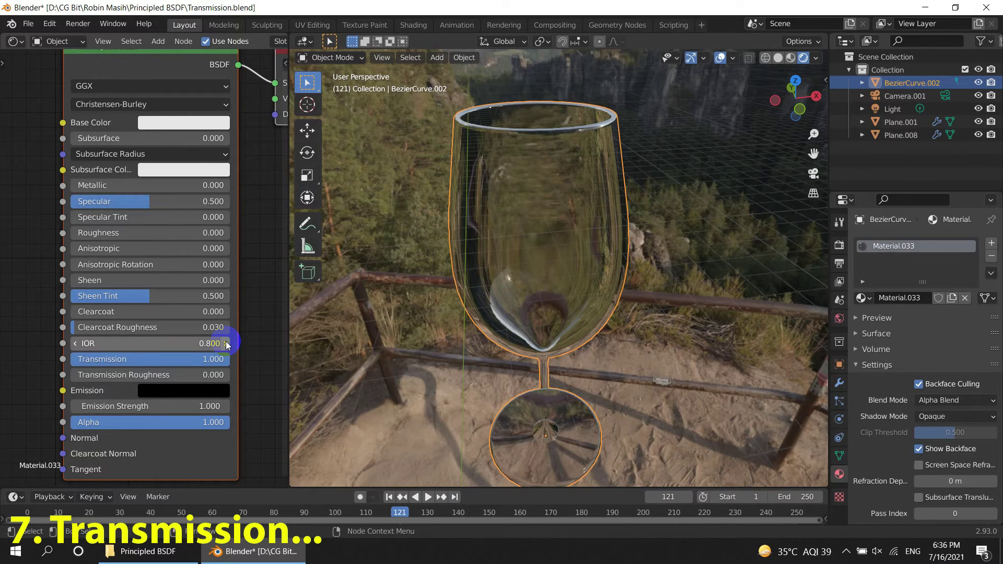
{"action": "left_click", "coordinate": [226, 343]}
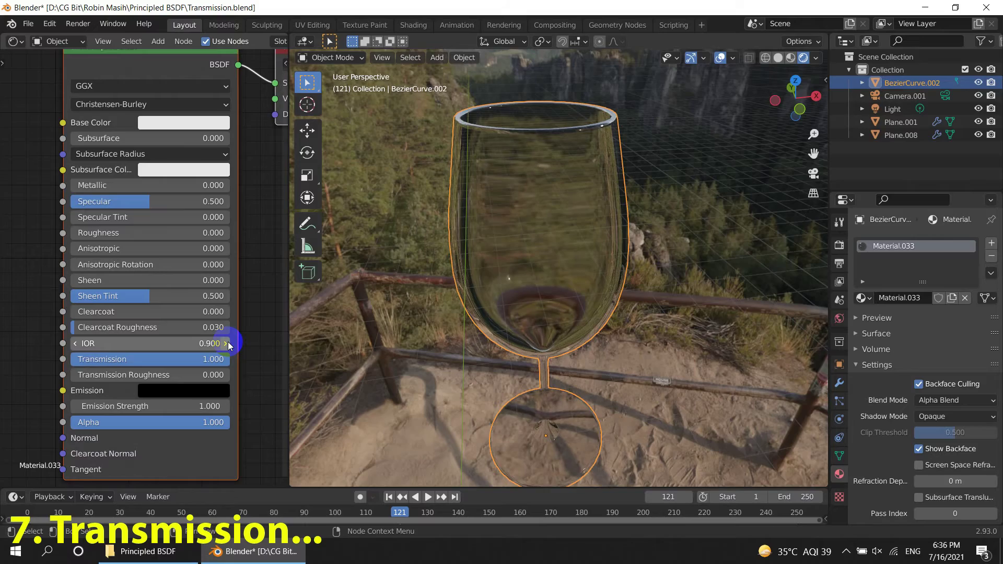
{"action": "left_click", "coordinate": [227, 344]}
{"action": "mouse_move", "coordinate": [593, 268]}
{"action": "middle_mouse_down"}
{"action": "mouse_move", "coordinate": [561, 334]}
{"action": "mouse_move", "coordinate": [533, 303]}
{"action": "mouse_move", "coordinate": [504, 208]}
{"action": "mouse_move", "coordinate": [436, 214]}
{"action": "mouse_move", "coordinate": [518, 244]}
{"action": "middle_mouse_up"}
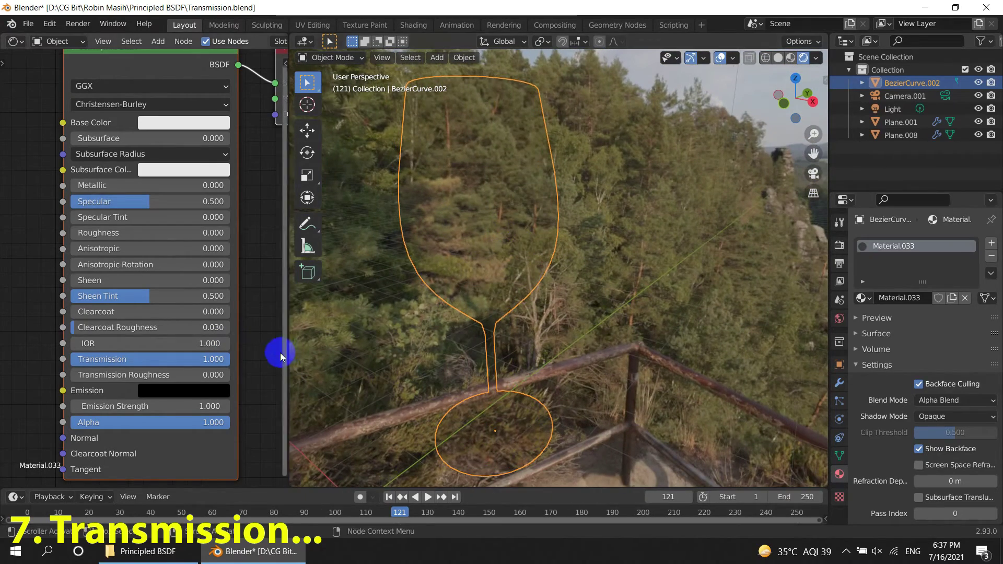
{"action": "left_click", "coordinate": [225, 344]}
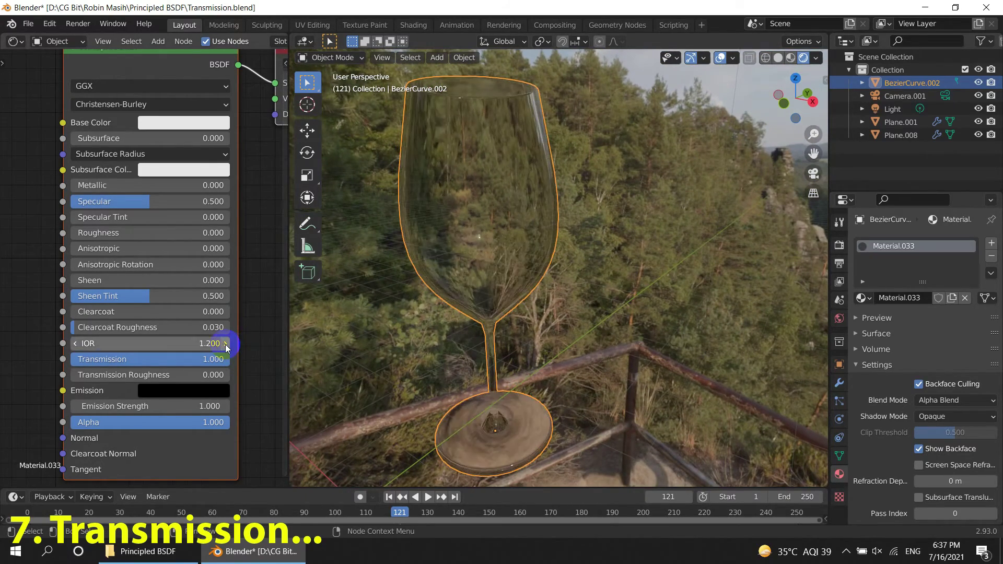
{"action": "left_click", "coordinate": [225, 344]}
{"action": "left_click", "coordinate": [224, 344]}
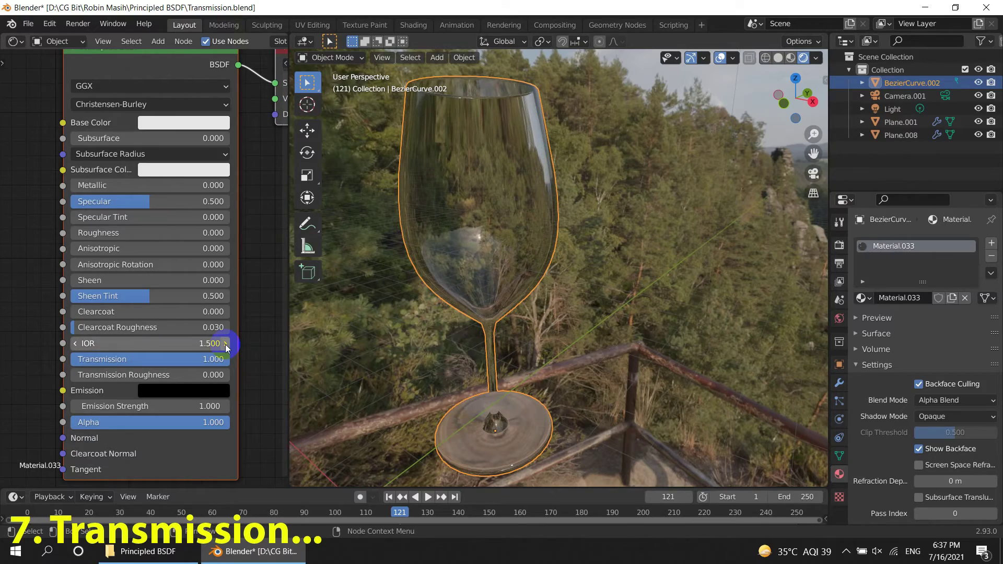
{"action": "mouse_move", "coordinate": [531, 271]}
{"action": "middle_mouse_down"}
{"action": "mouse_move", "coordinate": [573, 291]}
{"action": "mouse_move", "coordinate": [597, 325]}
{"action": "mouse_move", "coordinate": [601, 284]}
{"action": "mouse_move", "coordinate": [559, 302]}
{"action": "middle_mouse_up"}
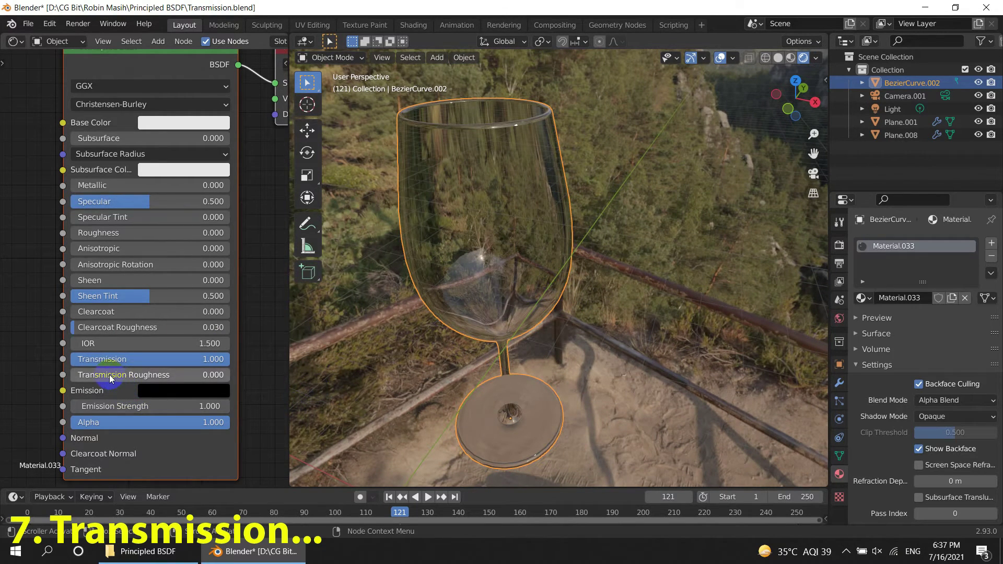
{"action": "left_click_drag", "start_coordinate": [108, 374], "coordinate": [198, 380]}
- Ease Transmission Roughness down to about 0.109 so the glass clears
{"action": "mouse_move", "coordinate": [462, 307]}
{"action": "middle_mouse_down"}
{"action": "mouse_move", "coordinate": [597, 241]}
{"action": "mouse_move", "coordinate": [578, 268]}
{"action": "middle_mouse_up"}
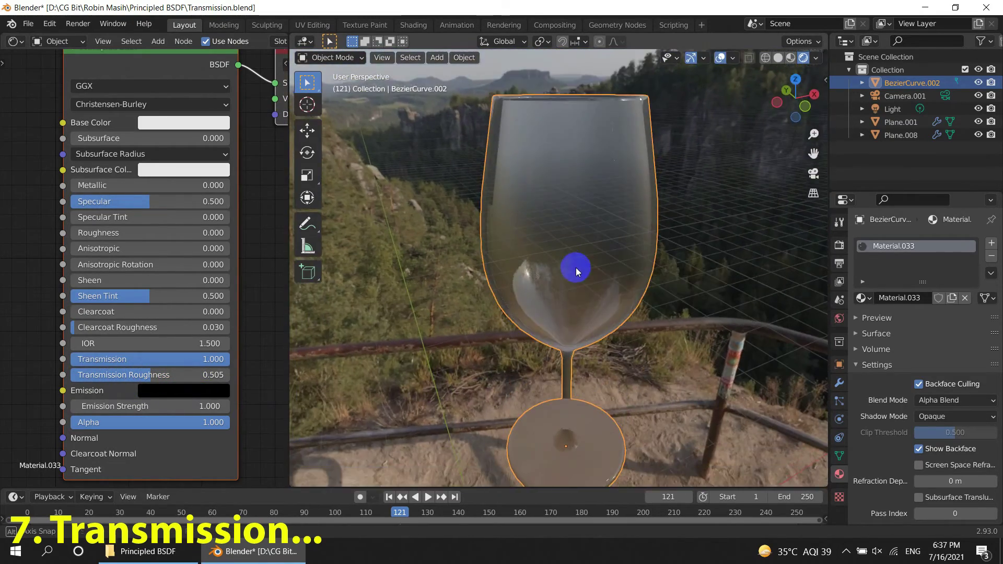
{"action": "left_click_drag", "start_coordinate": [146, 371], "coordinate": [63, 377]}
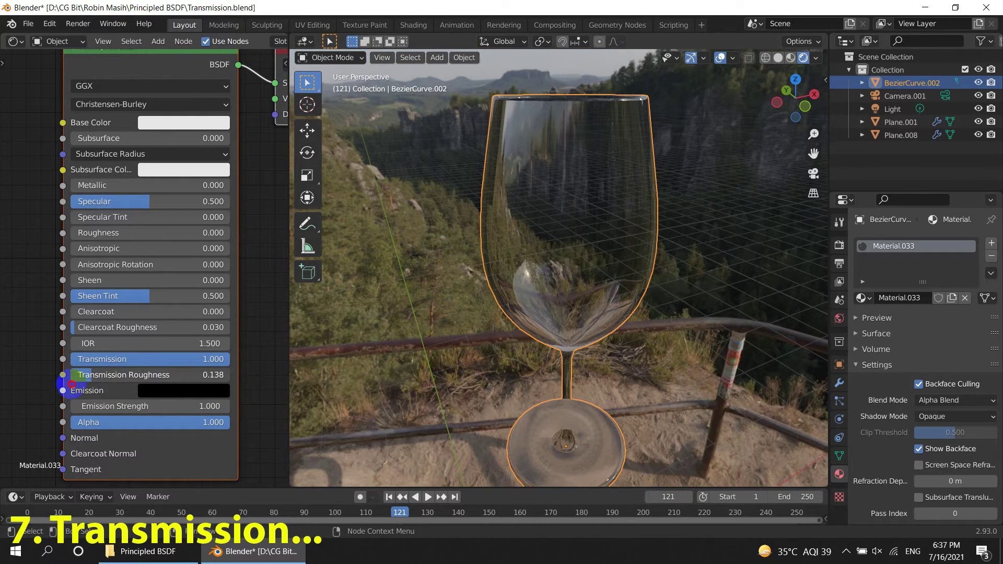
{"action": "left_click_drag", "start_coordinate": [67, 383], "coordinate": [67, 385]}
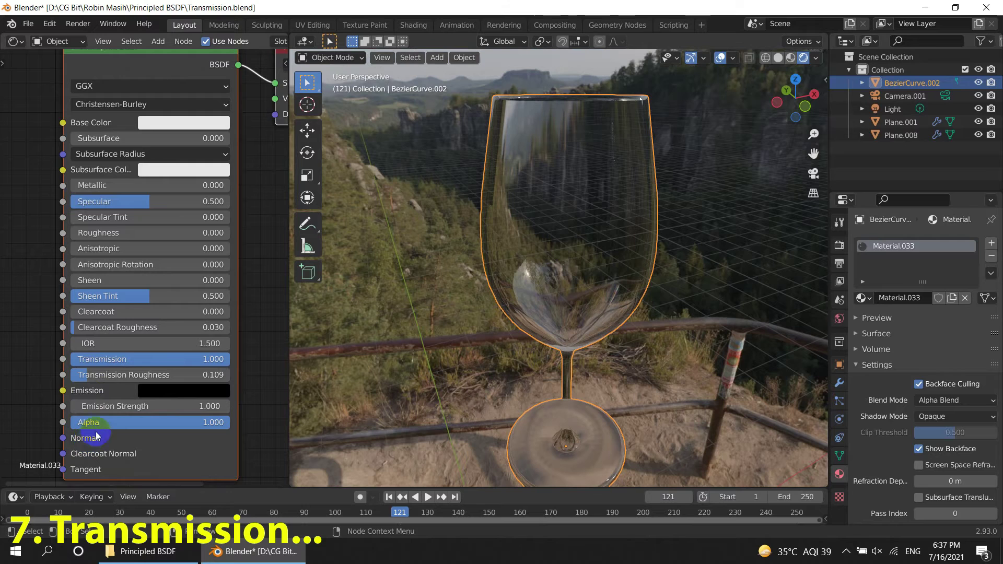
- Drop the material's Alpha to zero, then raise it partway to bring the glass back
{"action": "mouse_move", "coordinate": [227, 427]}
{"action": "left_mouse_down"}
{"action": "mouse_move", "coordinate": [47, 427]}
{"action": "mouse_move", "coordinate": [45, 436]}
{"action": "left_mouse_up"}
{"action": "mouse_move", "coordinate": [731, 220]}
{"action": "middle_mouse_down"}
{"action": "mouse_move", "coordinate": [672, 280]}
{"action": "mouse_move", "coordinate": [549, 273]}
{"action": "mouse_move", "coordinate": [564, 251]}
{"action": "middle_mouse_up"}
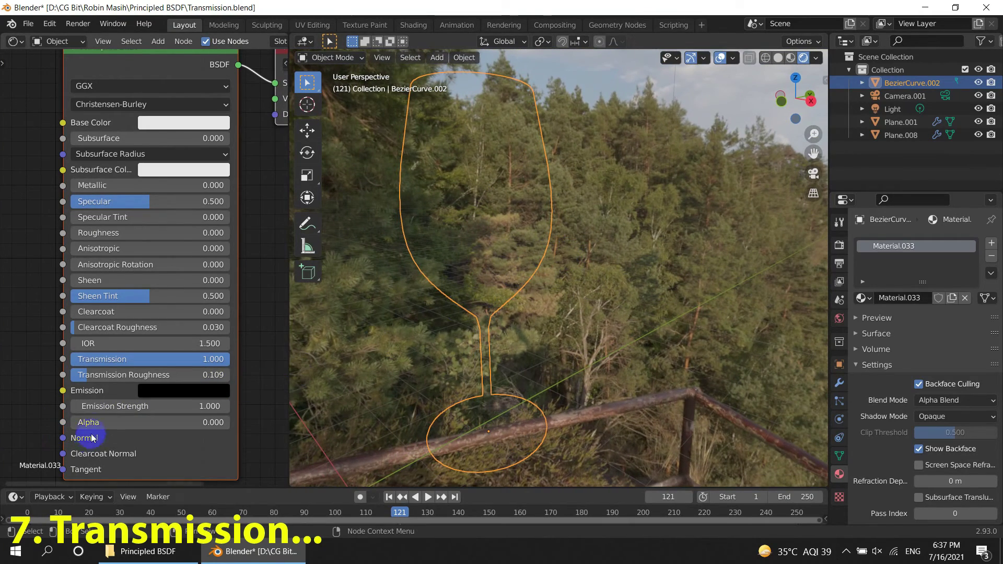
{"action": "left_click_drag", "start_coordinate": [90, 424], "coordinate": [182, 427]}
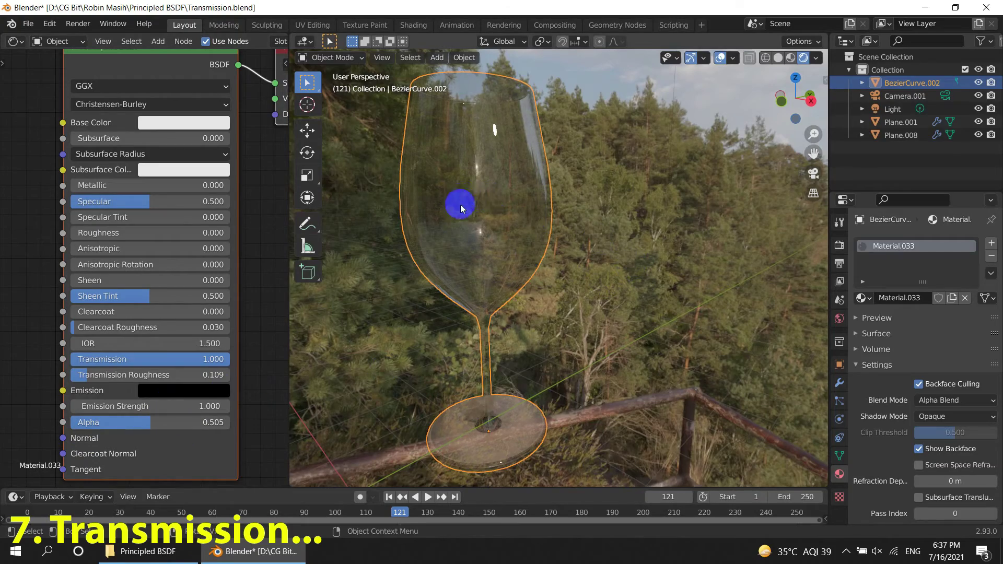
{"action": "mouse_move", "coordinate": [460, 205]}
{"action": "middle_mouse_down"}
{"action": "mouse_move", "coordinate": [628, 236]}
{"action": "mouse_move", "coordinate": [640, 297]}
{"action": "mouse_move", "coordinate": [660, 312]}
{"action": "mouse_move", "coordinate": [671, 215]}
{"action": "mouse_move", "coordinate": [738, 213]}
{"action": "mouse_move", "coordinate": [649, 258]}
{"action": "mouse_move", "coordinate": [766, 276]}
{"action": "mouse_move", "coordinate": [773, 262]}
{"action": "middle_mouse_up"}
{"action": "mouse_move", "coordinate": [605, 307]}
{"action": "middle_mouse_down"}
{"action": "mouse_move", "coordinate": [700, 219]}
{"action": "mouse_move", "coordinate": [633, 251]}
{"action": "mouse_move", "coordinate": [754, 217]}
{"action": "mouse_move", "coordinate": [795, 242]}
{"action": "mouse_move", "coordinate": [544, 240]}
{"action": "mouse_move", "coordinate": [588, 292]}
{"action": "mouse_move", "coordinate": [602, 257]}
{"action": "middle_mouse_up"}
{"action": "scroll", "coordinate": [599, 221], "scroll_direction": "down", "scroll_amount": 2}
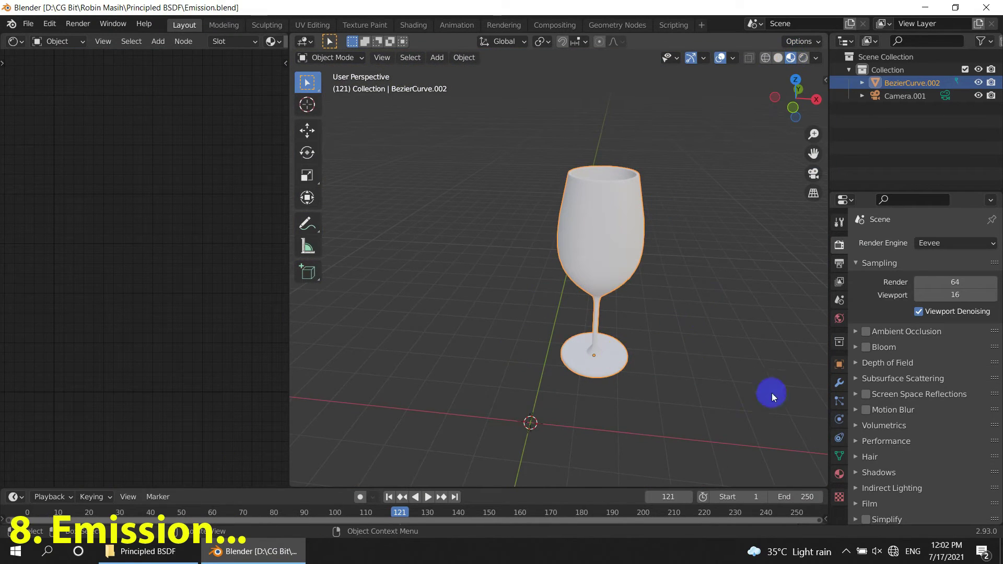
- Create a new material for the glass with a full white emission colour
{"action": "left_click", "coordinate": [839, 473]}
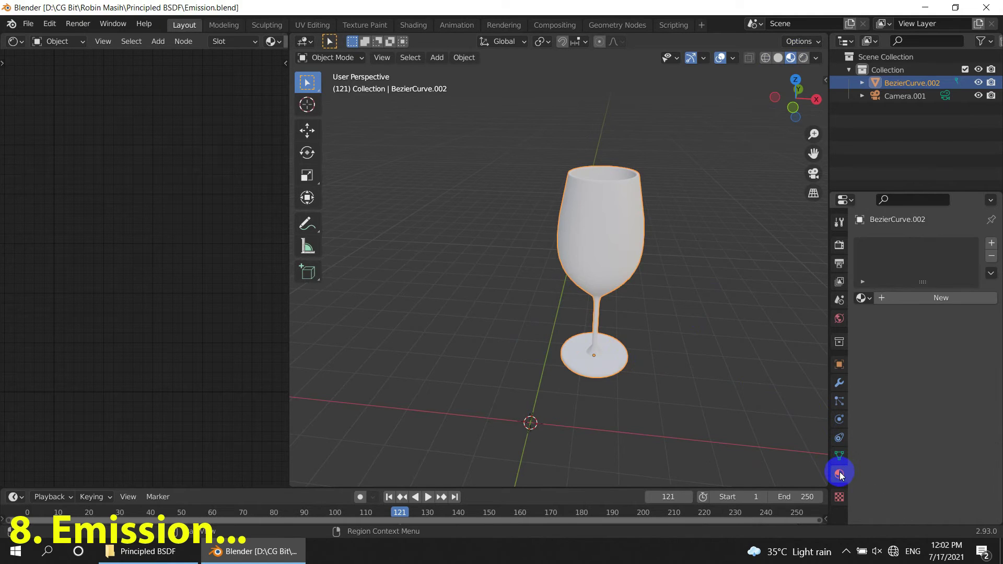
{"action": "left_click", "coordinate": [949, 296]}
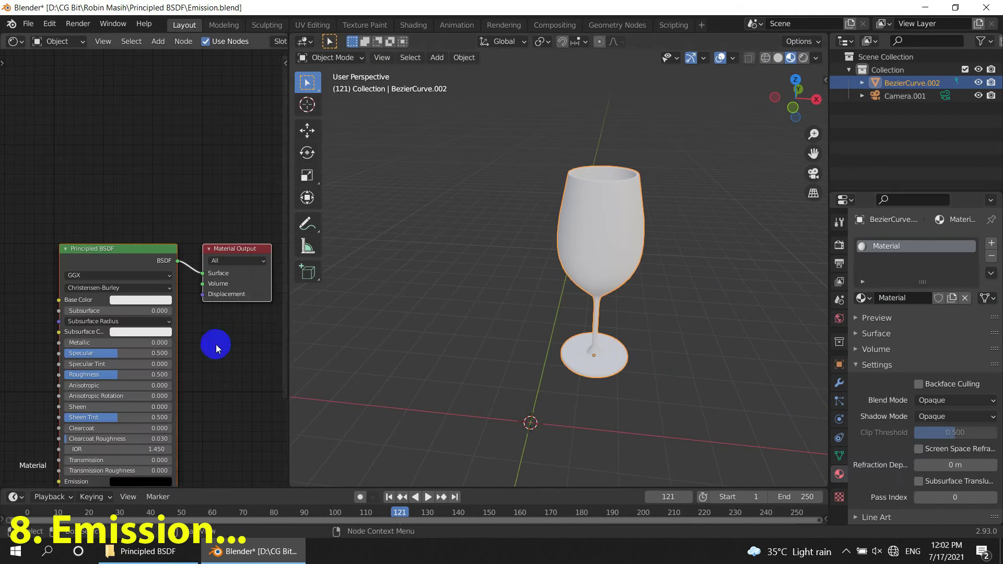
{"action": "middle_click_drag", "start_coordinate": [213, 342], "coordinate": [178, 215]}
{"action": "scroll", "coordinate": [148, 348], "scroll_direction": "up", "scroll_amount": 1}
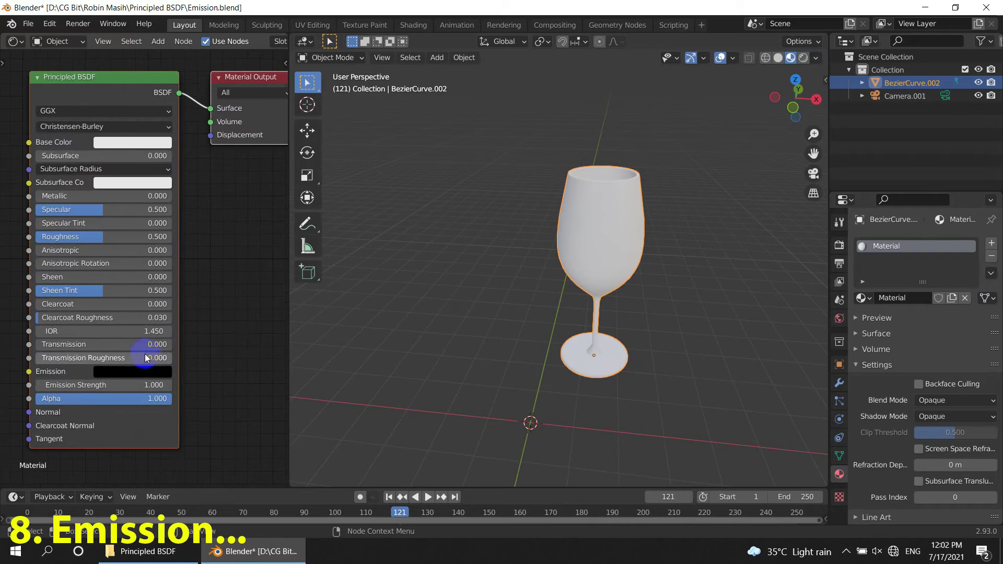
{"action": "left_click", "coordinate": [132, 373]}
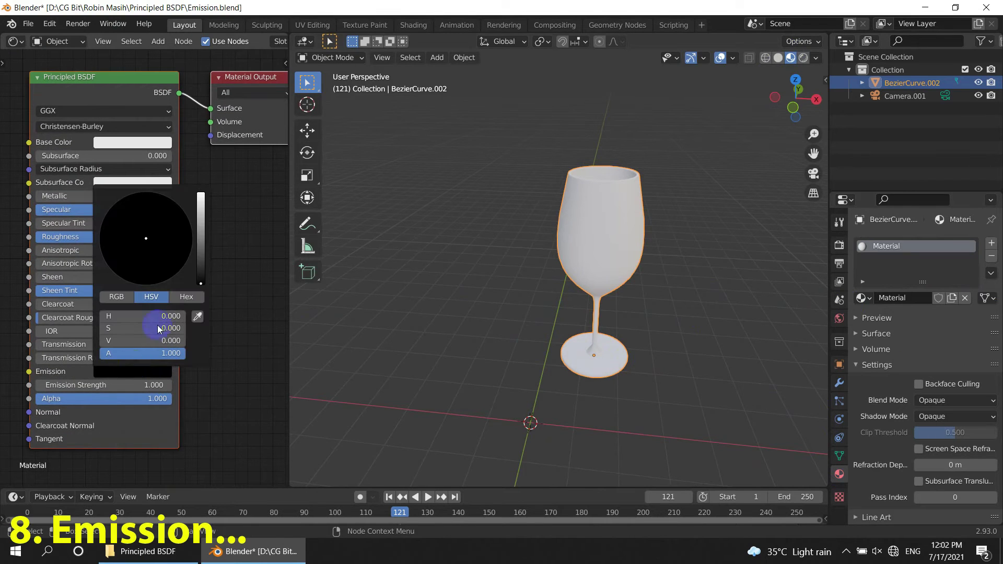
{"action": "left_click_drag", "start_coordinate": [200, 280], "coordinate": [221, 153]}
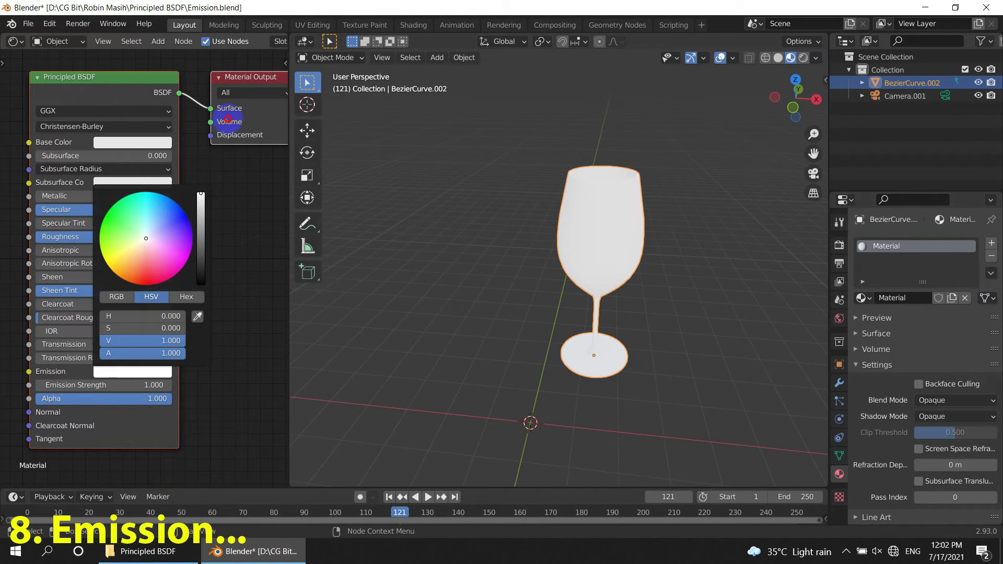
- Enable Bloom in render settings and raise Emission Strength to about 10.3
{"action": "left_click", "coordinate": [840, 246]}
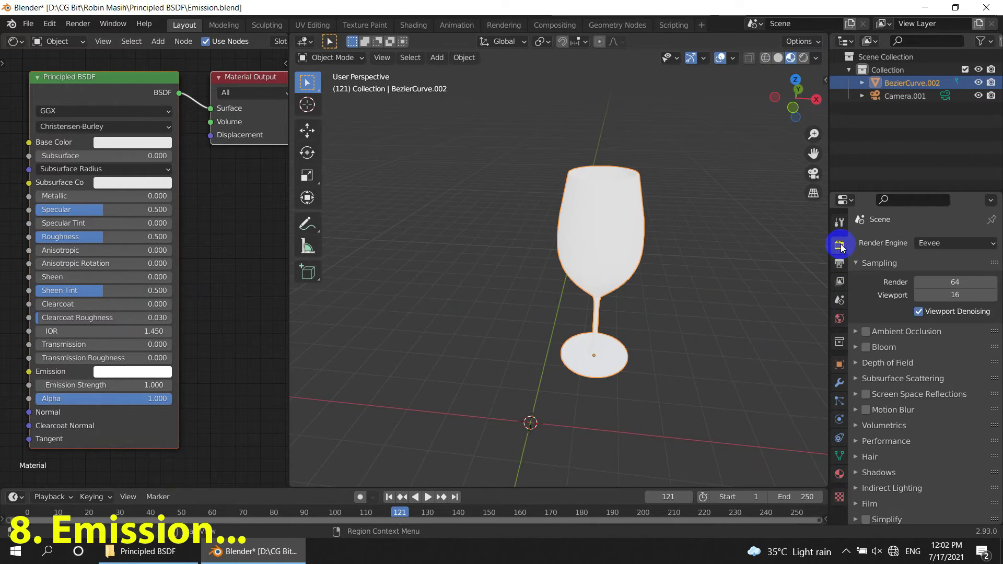
{"action": "left_click", "coordinate": [869, 348]}
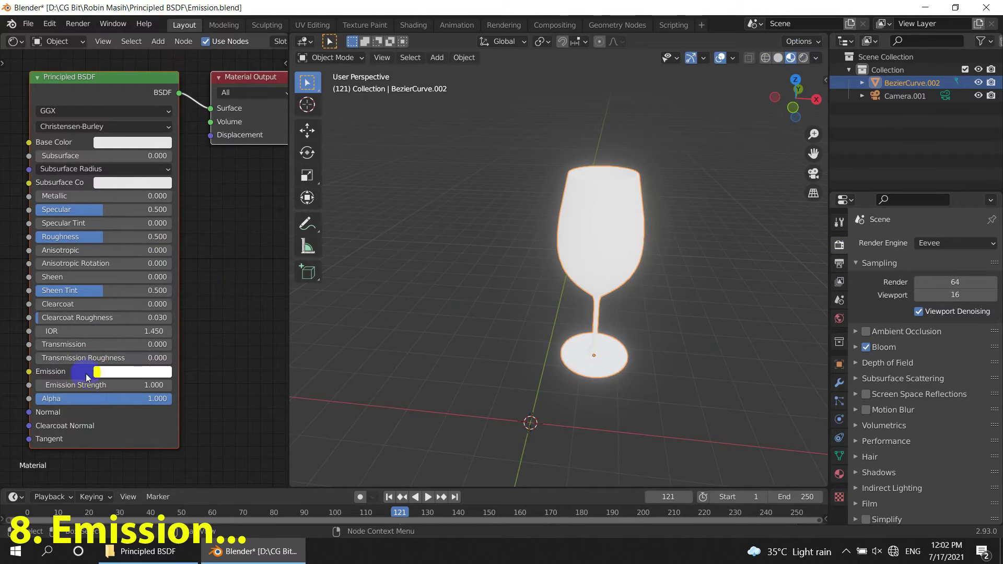
{"action": "left_click_drag", "start_coordinate": [68, 387], "coordinate": [141, 397]}
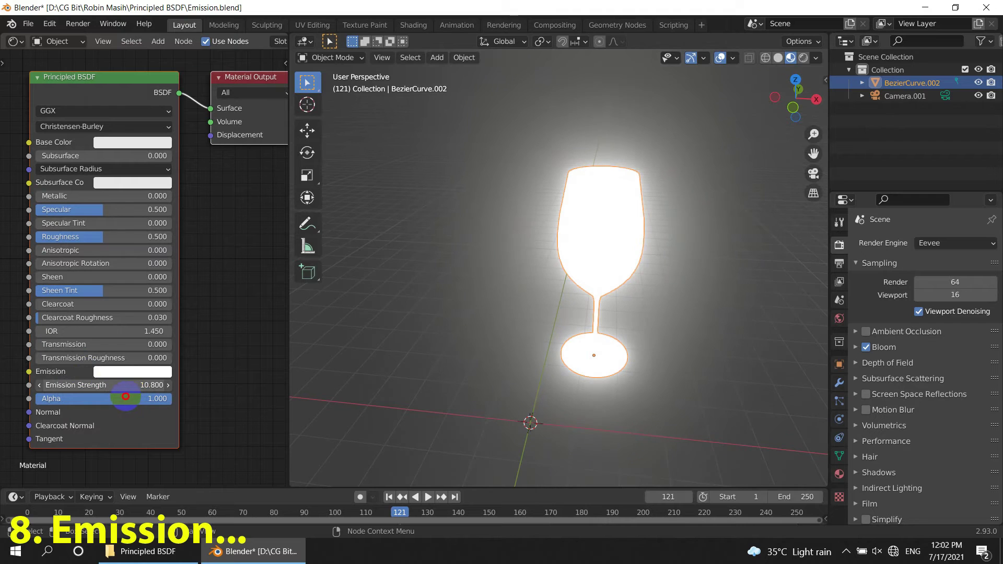
{"action": "left_click", "coordinate": [140, 372]}
- Set a red emission colour, black base colour, and Emission Strength 8.2
{"action": "mouse_move", "coordinate": [151, 232]}
{"action": "left_mouse_down"}
{"action": "mouse_move", "coordinate": [186, 293]}
{"action": "mouse_move", "coordinate": [144, 324]}
{"action": "left_mouse_up"}
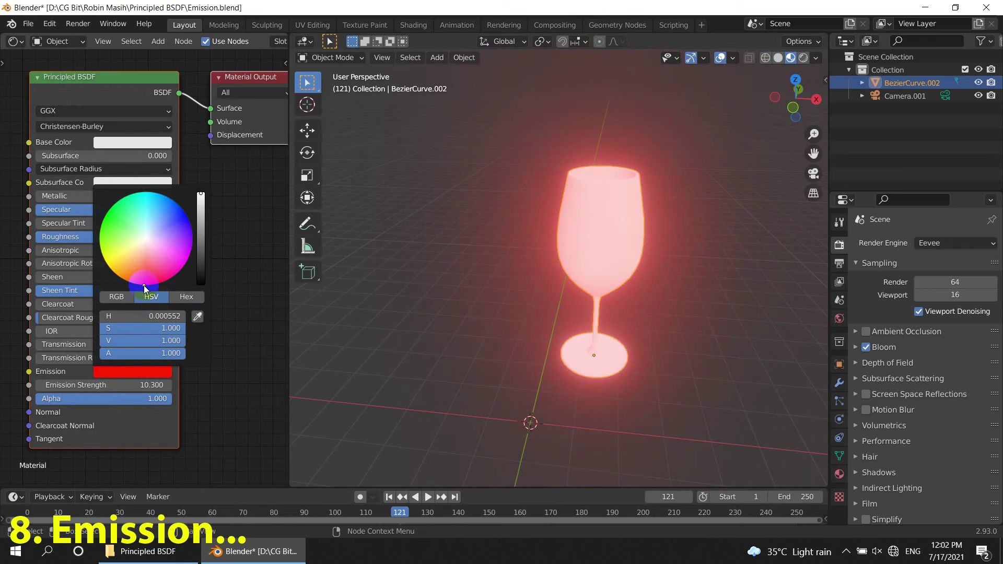
{"action": "left_click", "coordinate": [137, 143]}
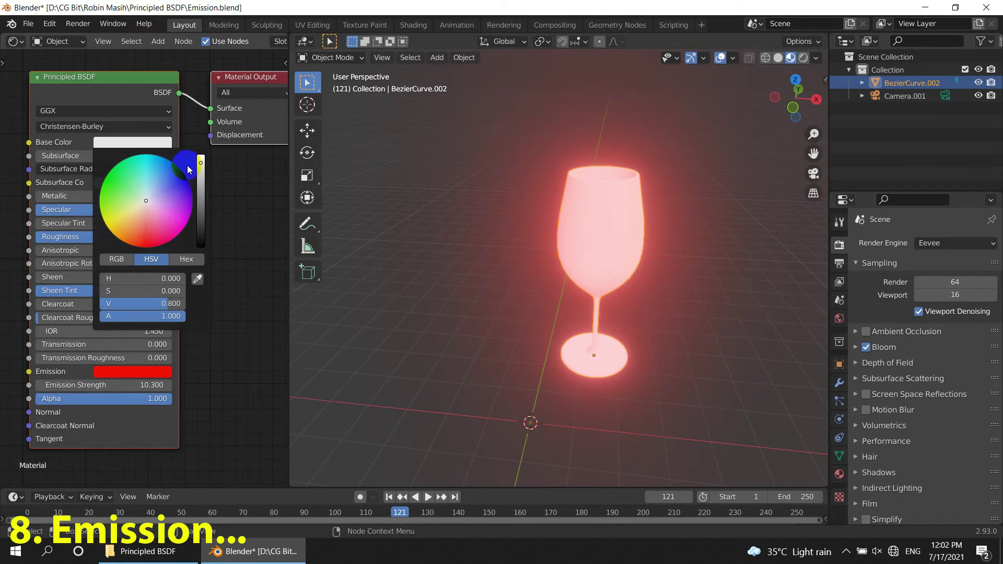
{"action": "left_click_drag", "start_coordinate": [201, 166], "coordinate": [208, 313]}
{"action": "mouse_move", "coordinate": [529, 291]}
{"action": "middle_mouse_down"}
{"action": "mouse_move", "coordinate": [650, 350]}
{"action": "mouse_move", "coordinate": [573, 353]}
{"action": "mouse_move", "coordinate": [537, 410]}
{"action": "mouse_move", "coordinate": [530, 340]}
{"action": "mouse_move", "coordinate": [662, 270]}
{"action": "mouse_move", "coordinate": [701, 292]}
{"action": "middle_mouse_up"}
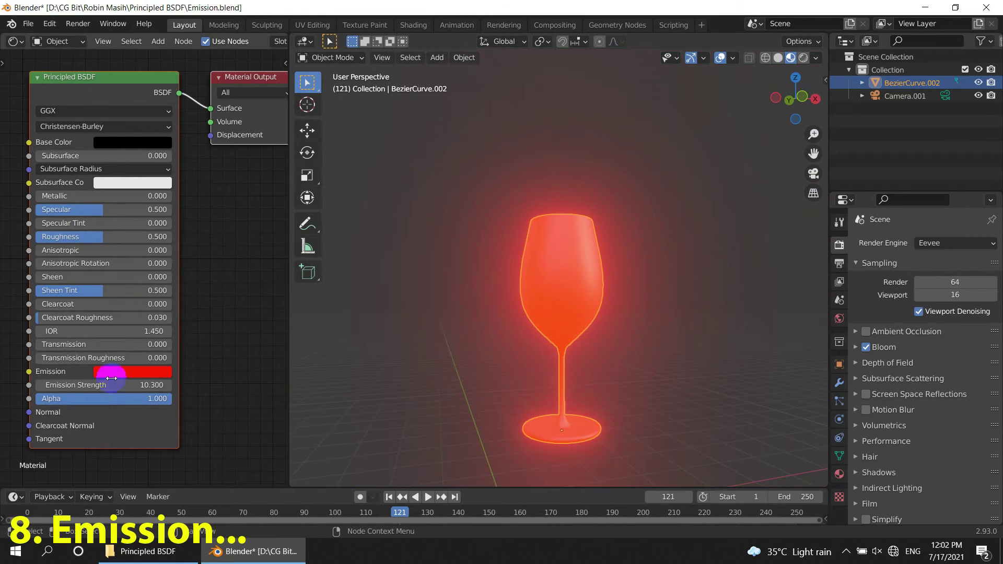
{"action": "mouse_move", "coordinate": [134, 370]}
{"action": "middle_mouse_down"}
{"action": "mouse_move", "coordinate": [175, 274]}
{"action": "mouse_move", "coordinate": [200, 289]}
{"action": "middle_mouse_up"}
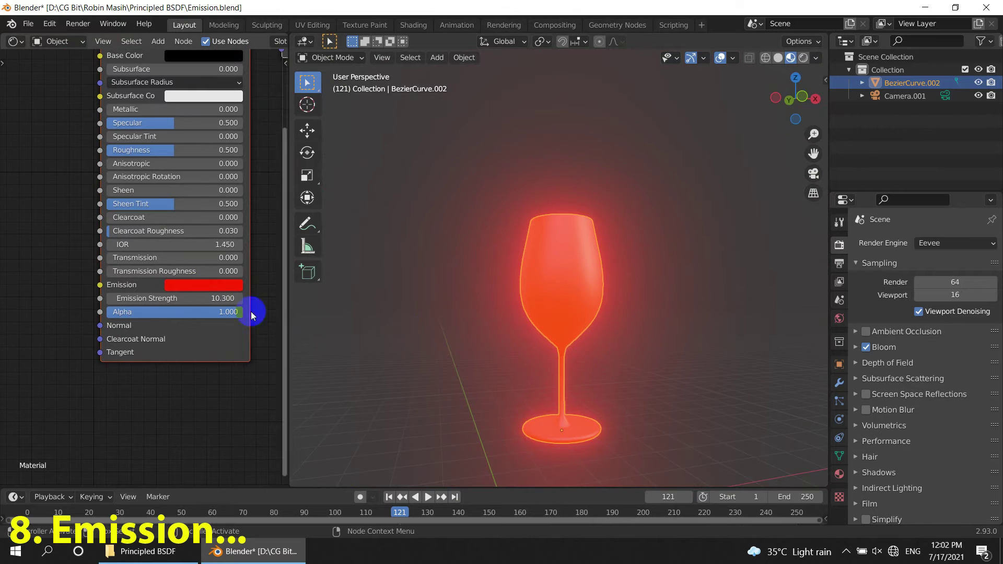
{"action": "mouse_move", "coordinate": [189, 299]}
{"action": "left_mouse_down"}
{"action": "mouse_move", "coordinate": [251, 308]}
{"action": "mouse_move", "coordinate": [153, 319]}
{"action": "mouse_move", "coordinate": [170, 321]}
{"action": "left_mouse_up"}
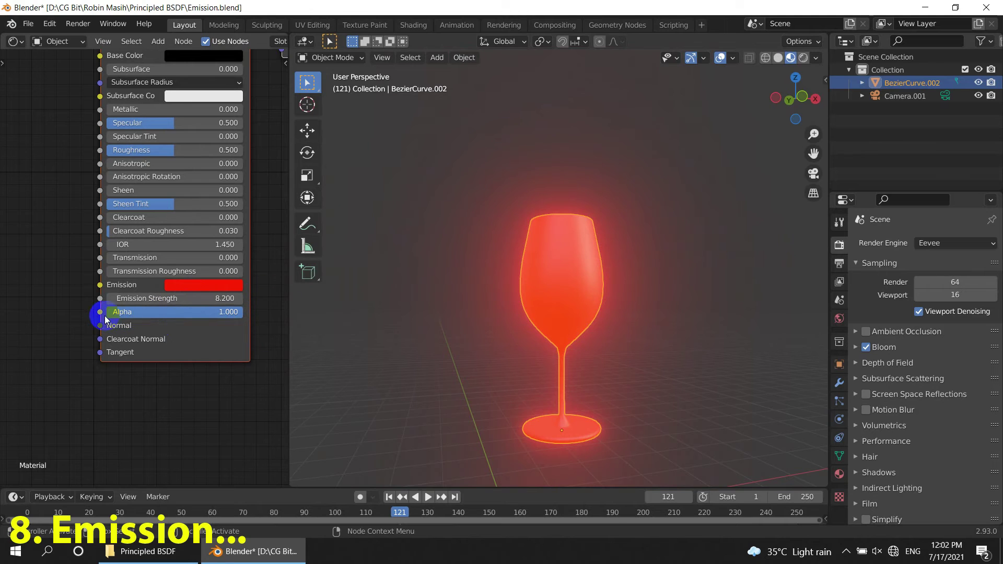
{"action": "middle_click_drag", "start_coordinate": [84, 314], "coordinate": [203, 365]}
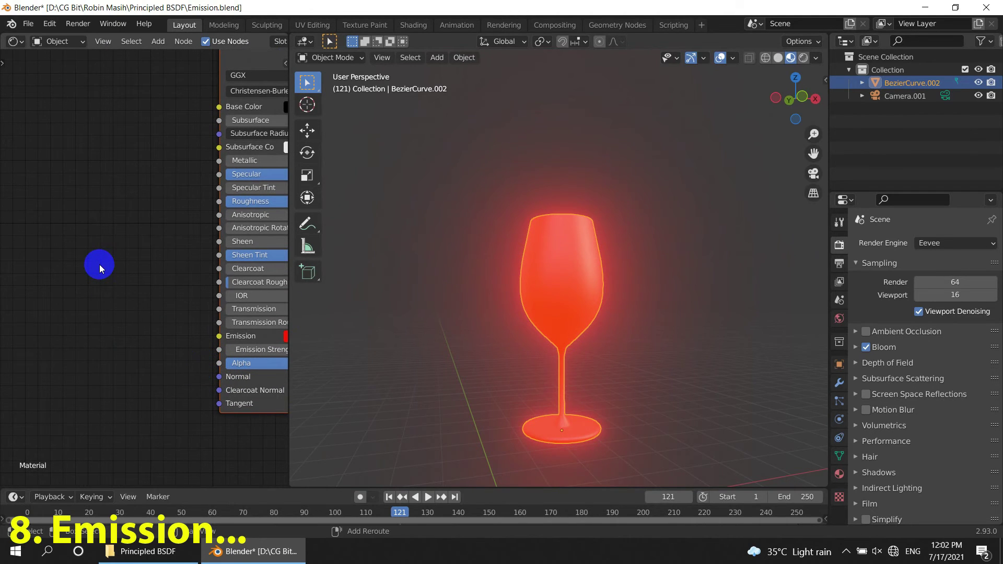
- Add a Wave Texture and connect its Color to the glass shader
{"action": "key", "text": "shift+a"}
{"action": "left_click", "coordinate": [100, 265]}
{"action": "type", "text": "wave"}
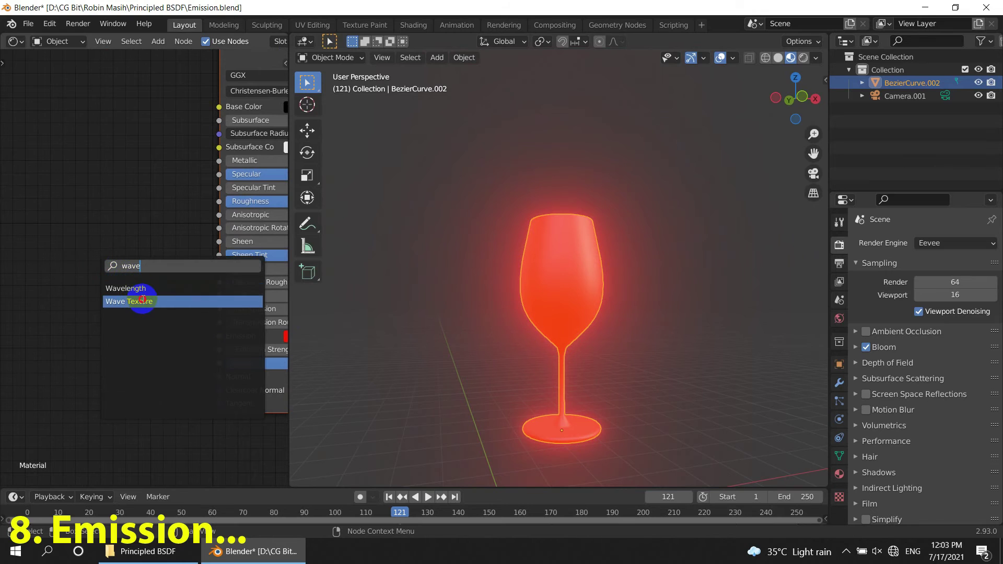
{"action": "left_click", "coordinate": [129, 302]}
{"action": "left_click", "coordinate": [73, 261]}
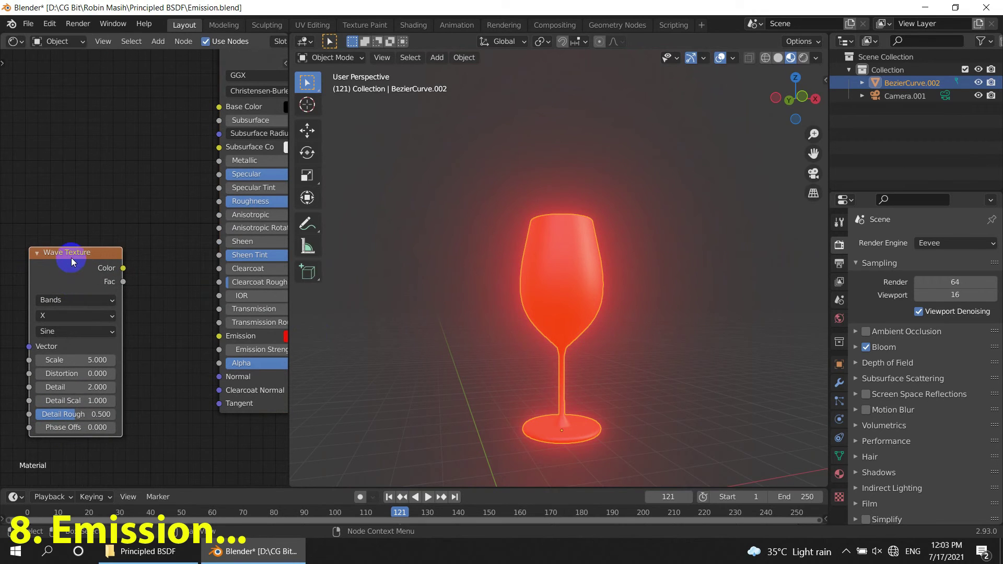
{"action": "left_click", "coordinate": [69, 254], "text": "ctrl+shift"}
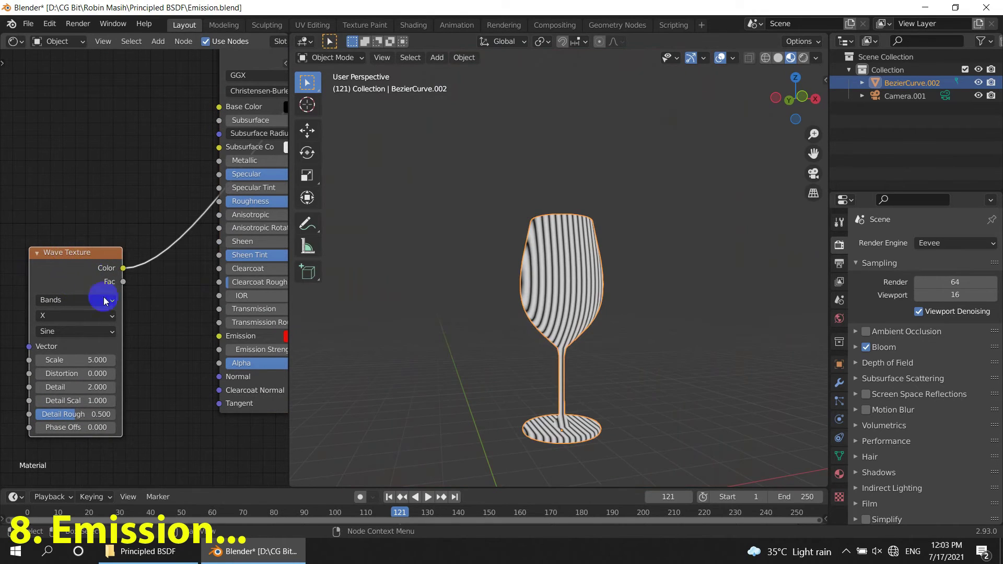
{"action": "scroll", "coordinate": [139, 381], "scroll_direction": "down", "scroll_amount": 1}
{"action": "scroll", "coordinate": [157, 339], "scroll_direction": "down", "scroll_amount": 1}
{"action": "mouse_move", "coordinate": [192, 261]}
{"action": "middle_mouse_down"}
{"action": "mouse_move", "coordinate": [86, 330]}
{"action": "mouse_move", "coordinate": [138, 255]}
{"action": "middle_mouse_up"}
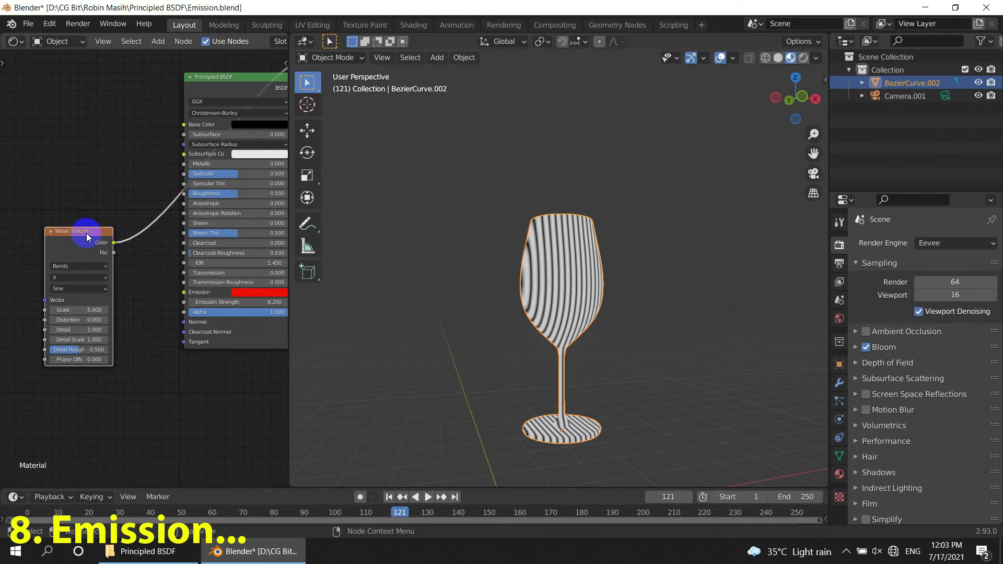
- Switch the wave direction from X to Y for horizontal stripes
{"action": "left_click_drag", "start_coordinate": [87, 238], "coordinate": [76, 228]}
{"action": "scroll", "coordinate": [84, 274], "scroll_direction": "up", "scroll_amount": 1}
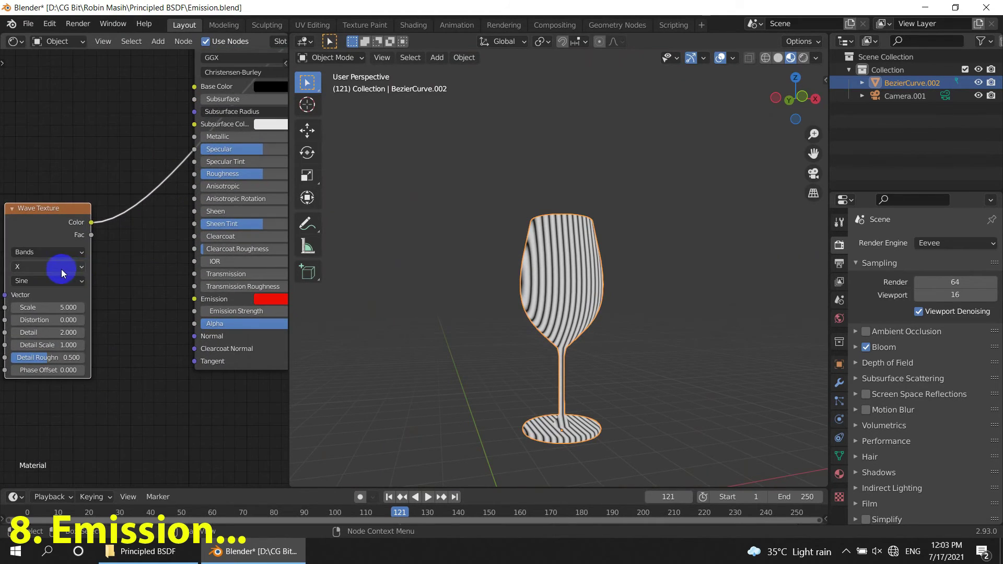
{"action": "left_click", "coordinate": [53, 267]}
{"action": "left_click", "coordinate": [46, 292]}
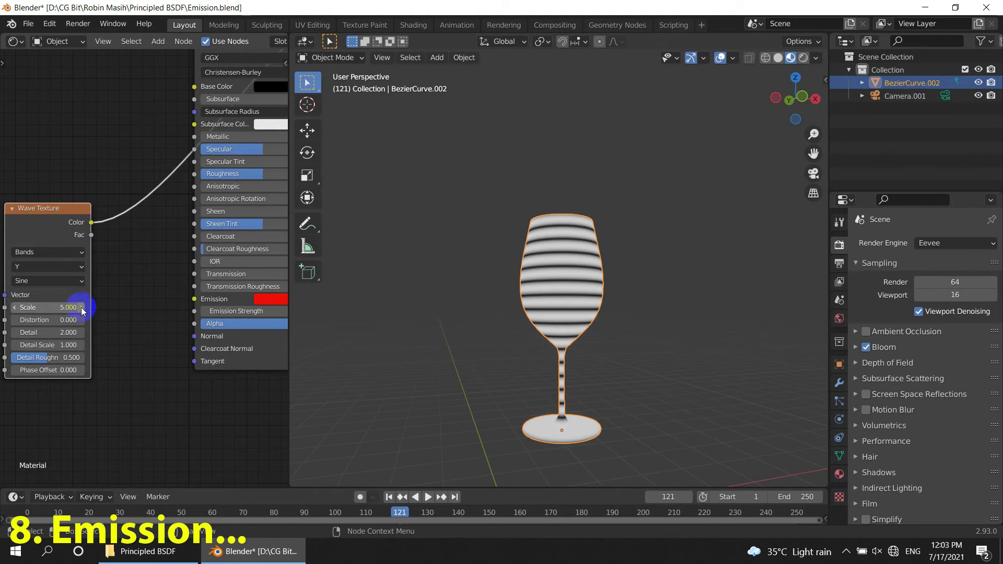
{"action": "scroll", "coordinate": [145, 228], "scroll_direction": "up", "scroll_amount": 1}
{"action": "left_click_drag", "start_coordinate": [104, 274], "coordinate": [38, 291]}
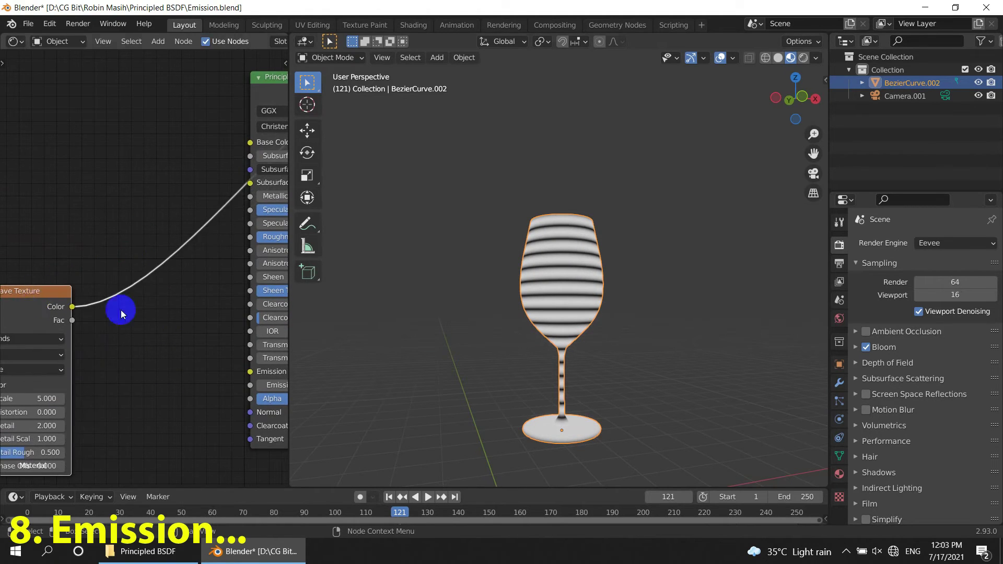
{"action": "scroll", "coordinate": [559, 296], "scroll_direction": "up", "scroll_amount": 3}
- Insert a Map Range node between wave and shader with From Min and From Max 0.500
{"action": "key", "text": "shift+a"}
{"action": "left_click", "coordinate": [149, 193]}
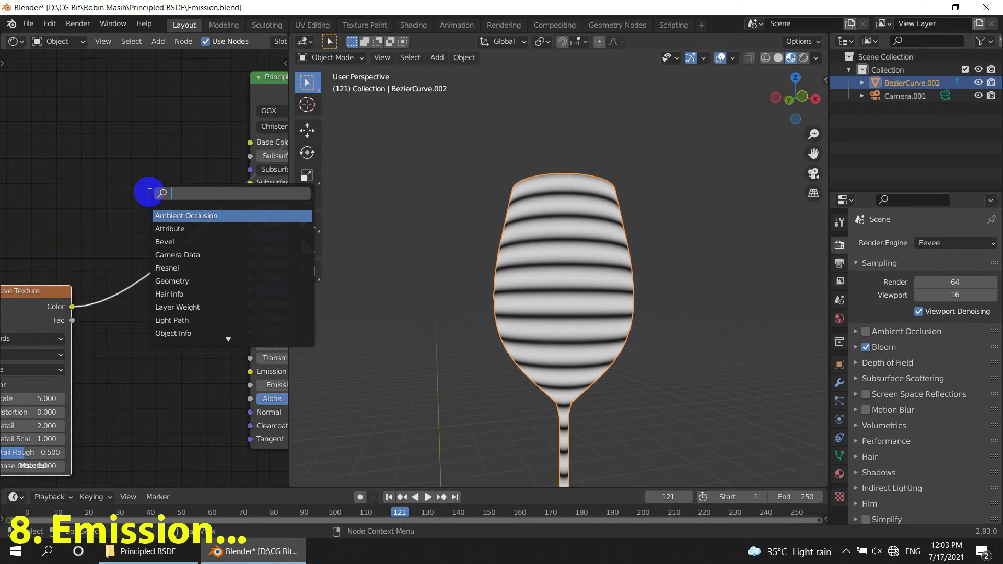
{"action": "type", "text": "map"}
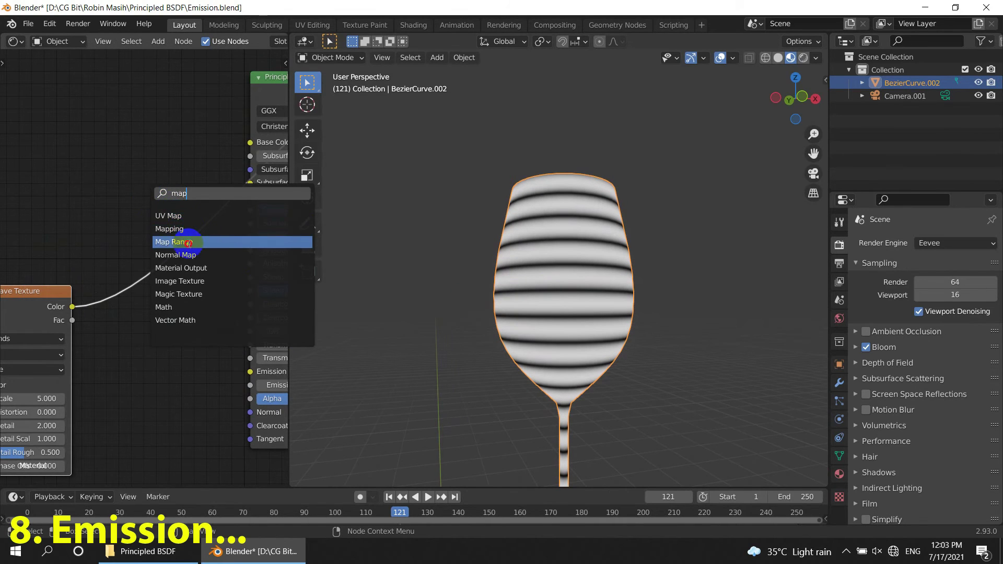
{"action": "left_click", "coordinate": [175, 241]}
{"action": "left_click", "coordinate": [156, 264]}
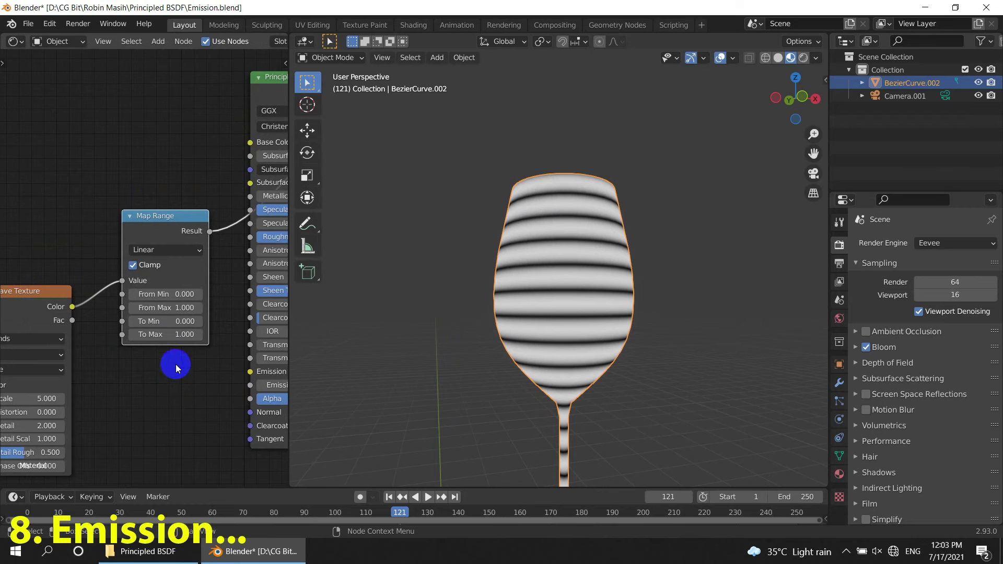
{"action": "left_click_drag", "start_coordinate": [199, 297], "coordinate": [221, 298]}
{"action": "left_click", "coordinate": [200, 298]}
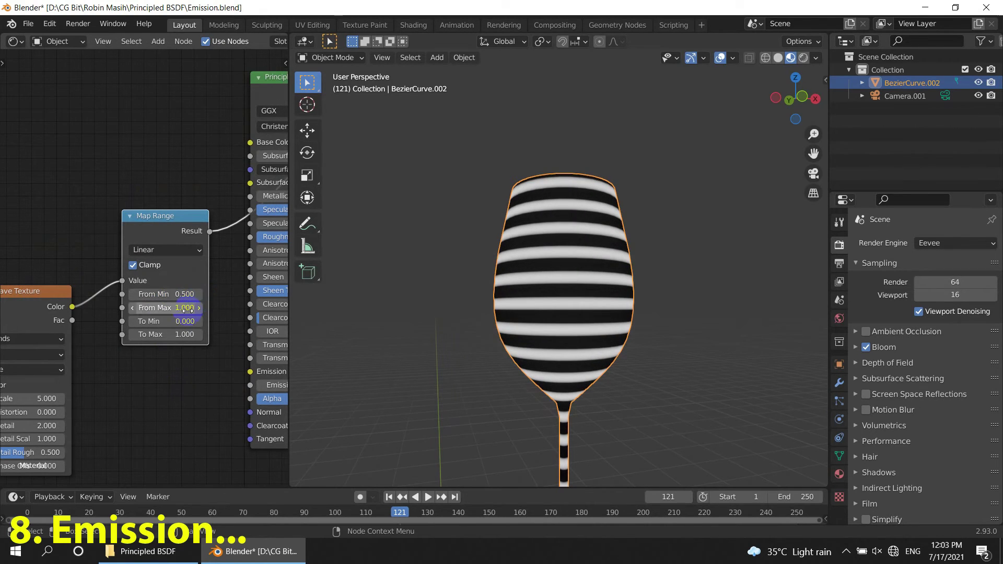
{"action": "left_click", "coordinate": [200, 309]}
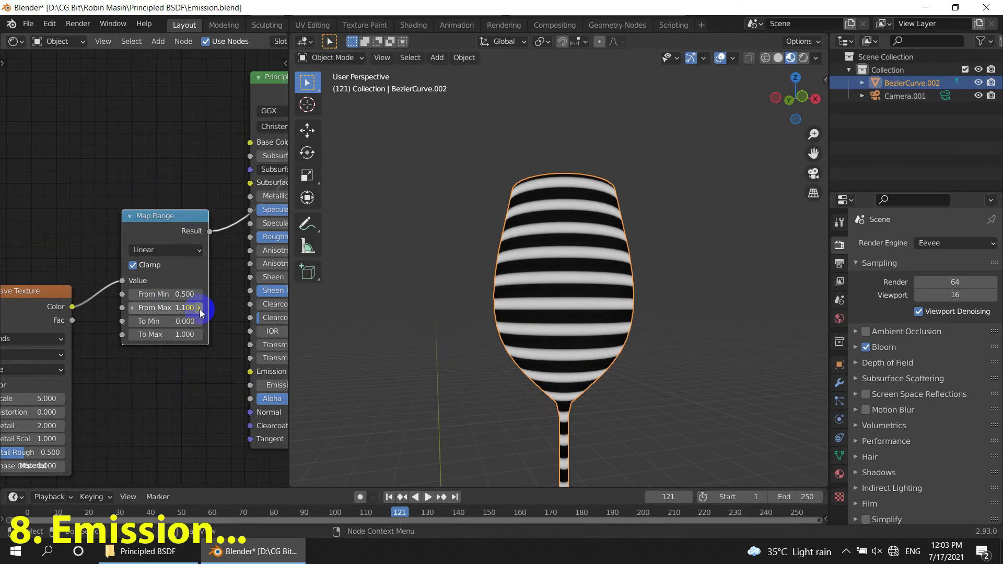
{"action": "left_click", "coordinate": [131, 308]}
{"action": "left_click", "coordinate": [131, 308]}
{"action": "left_click", "coordinate": [131, 308]}
{"action": "left_click", "coordinate": [132, 309]}
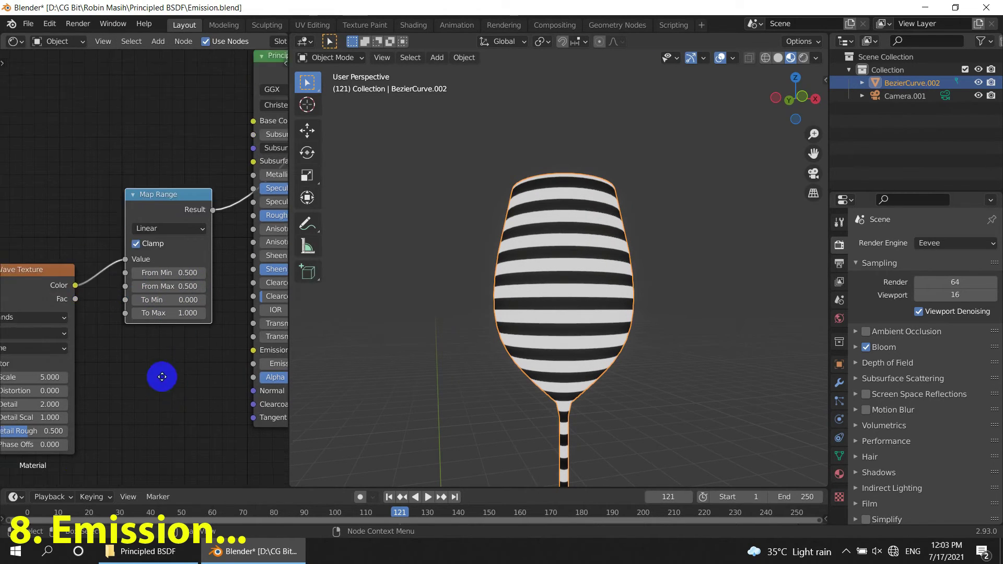
- Lower the Wave Texture Scale to 1.1 and move both nodes left of the shader
{"action": "mouse_move", "coordinate": [162, 377]}
{"action": "middle_mouse_down"}
{"action": "mouse_move", "coordinate": [206, 291]}
{"action": "mouse_move", "coordinate": [219, 291]}
{"action": "middle_mouse_up"}
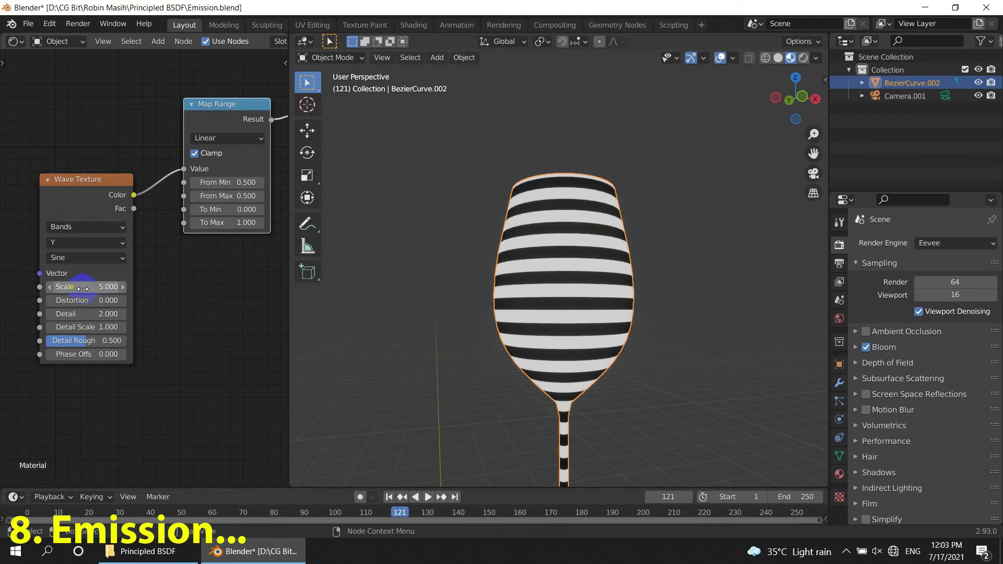
{"action": "left_click_drag", "start_coordinate": [72, 292], "coordinate": [70, 295]}
{"action": "scroll", "coordinate": [640, 288], "scroll_direction": "down", "scroll_amount": 3}
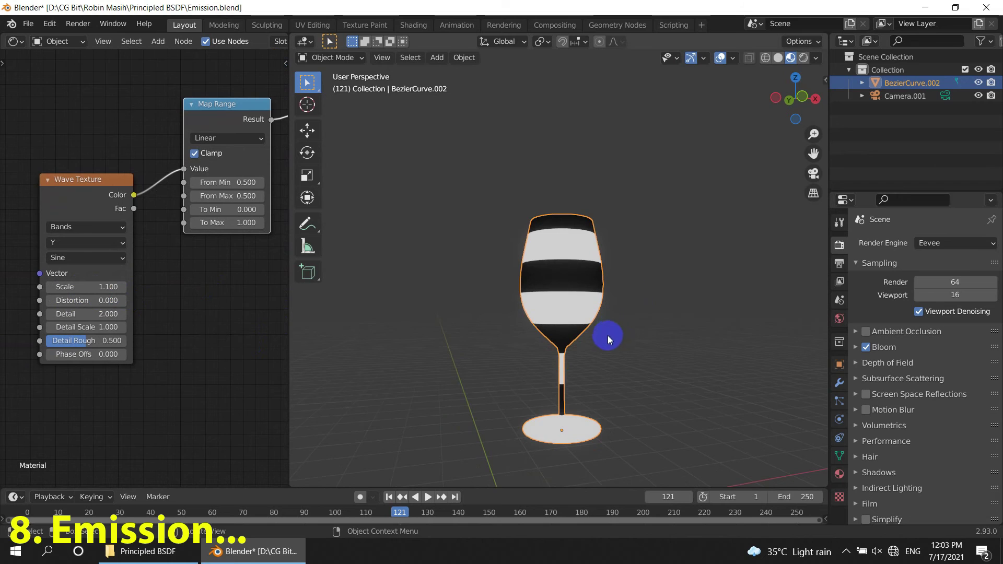
{"action": "middle_click_drag", "start_coordinate": [607, 336], "coordinate": [539, 408]}
{"action": "middle_click_drag", "start_coordinate": [195, 246], "coordinate": [148, 328]}
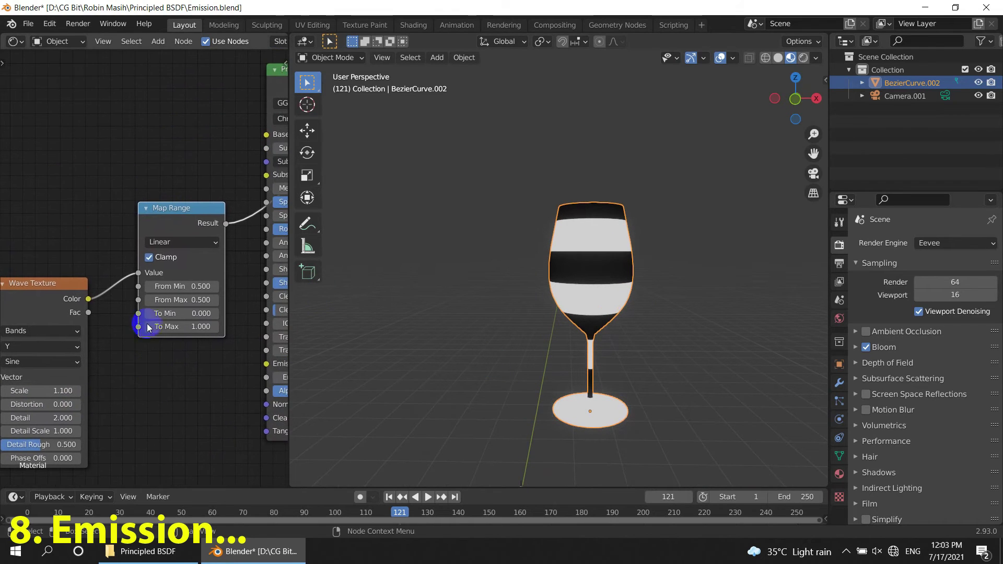
{"action": "left_click_drag", "start_coordinate": [193, 156], "coordinate": [74, 308]}
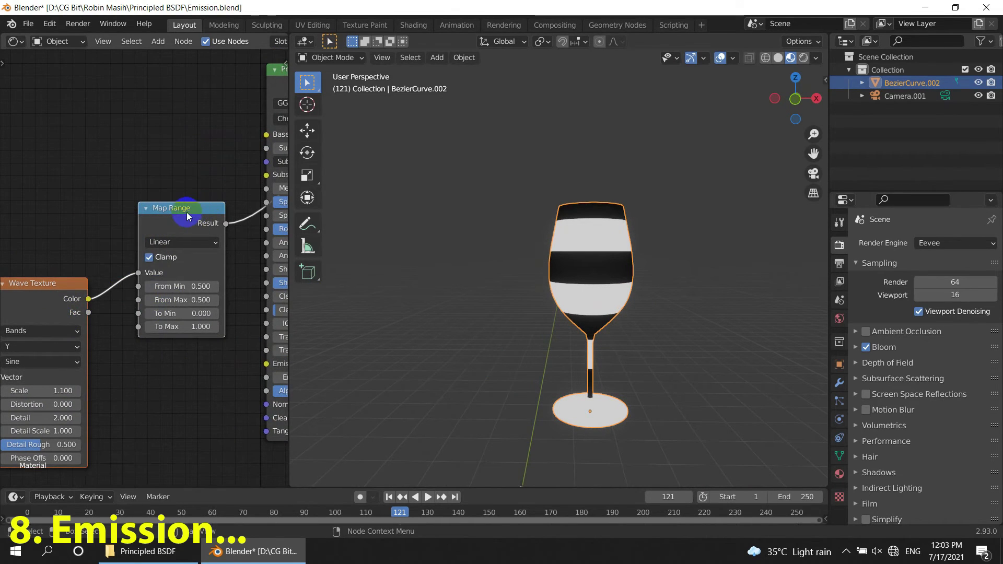
{"action": "left_click_drag", "start_coordinate": [186, 212], "coordinate": [76, 270]}
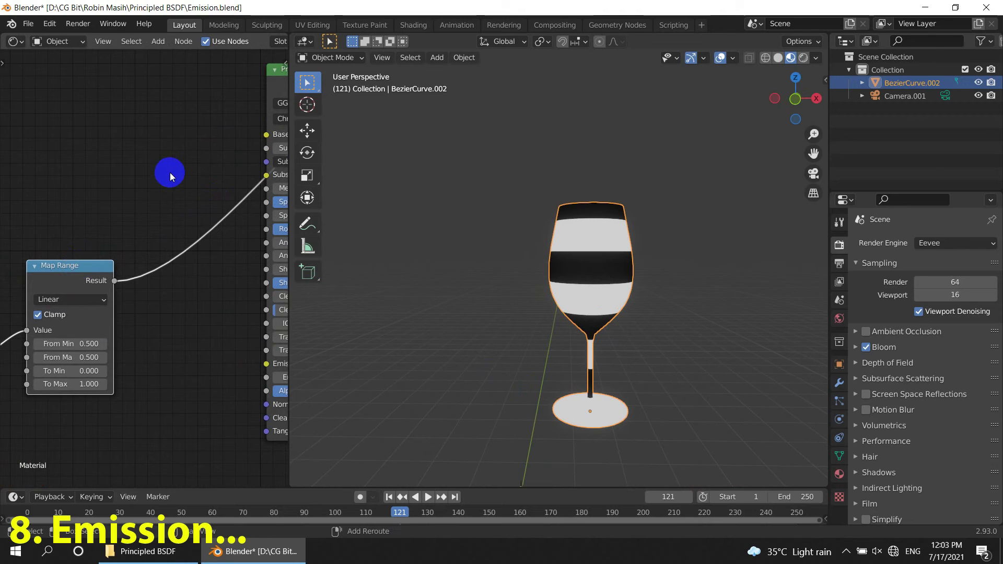
- Add a MixRGB node on the Map Range link, with Map Range Result driving its Fac
{"action": "key", "text": "shift+a"}
{"action": "left_click", "coordinate": [171, 173]}
{"action": "type", "text": "m"}
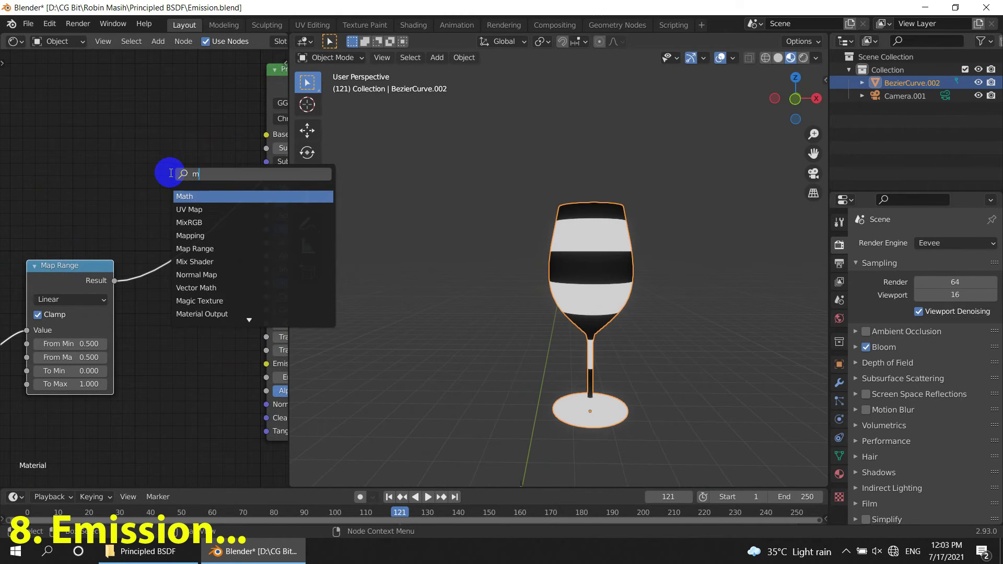
{"action": "type", "text": "ix"}
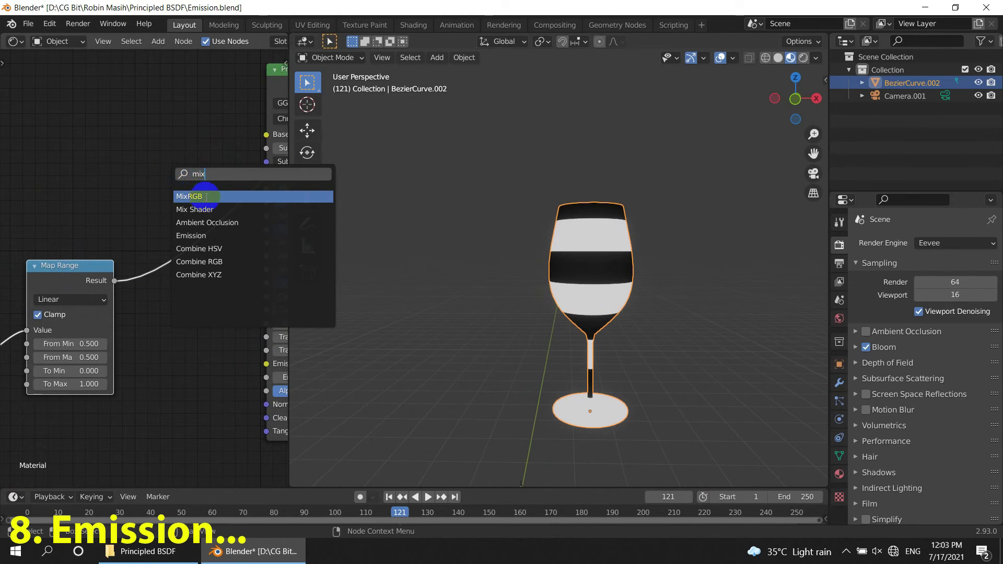
{"action": "left_click", "coordinate": [205, 196]}
{"action": "left_click", "coordinate": [201, 219]}
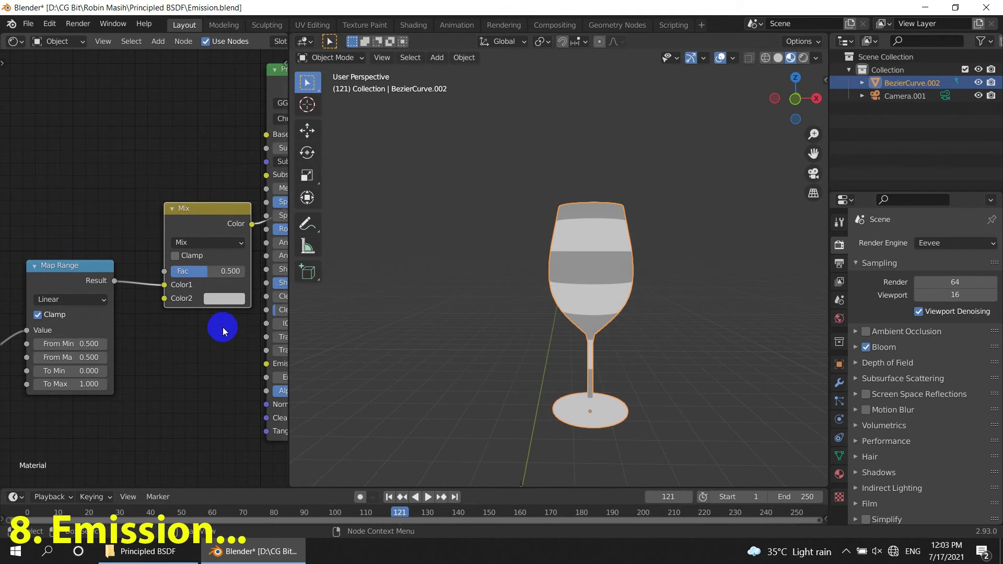
{"action": "mouse_move", "coordinate": [163, 286]}
{"action": "left_mouse_down"}
{"action": "mouse_move", "coordinate": [157, 277]}
{"action": "mouse_move", "coordinate": [218, 319]}
{"action": "left_mouse_up"}
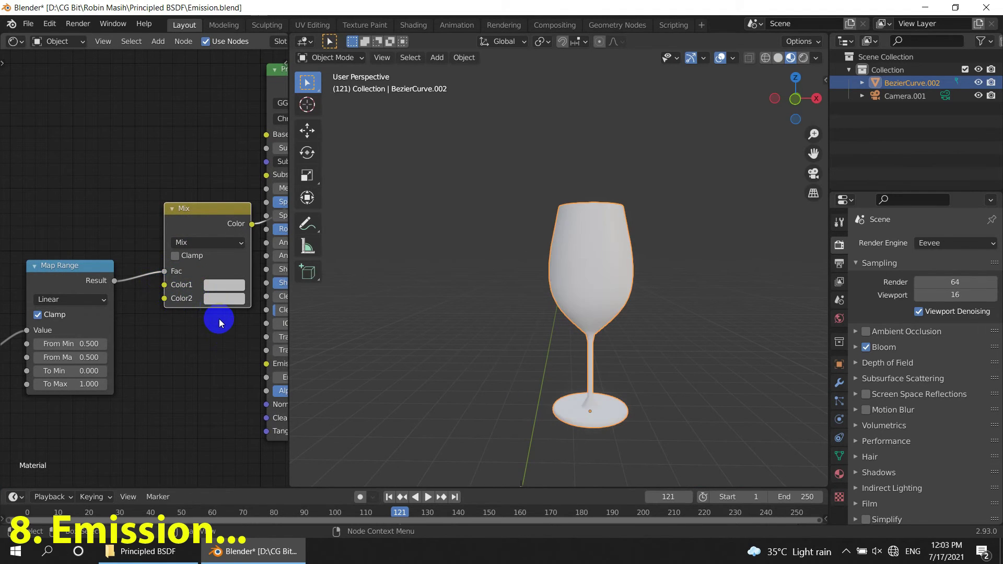
- Set the Mix node's Color1 to black and Color2 to lime green
{"action": "left_click", "coordinate": [218, 287]}
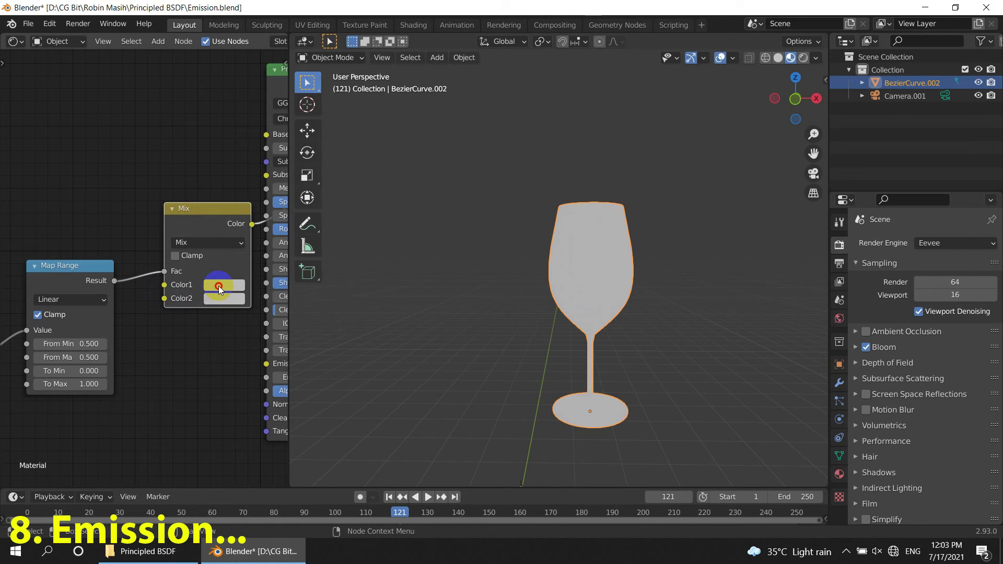
{"action": "mouse_move", "coordinate": [311, 125]}
{"action": "left_mouse_down"}
{"action": "mouse_move", "coordinate": [310, 198]}
{"action": "mouse_move", "coordinate": [261, 109]}
{"action": "mouse_move", "coordinate": [299, 162]}
{"action": "mouse_move", "coordinate": [312, 121]}
{"action": "left_mouse_up"}
{"action": "left_click", "coordinate": [215, 304]}
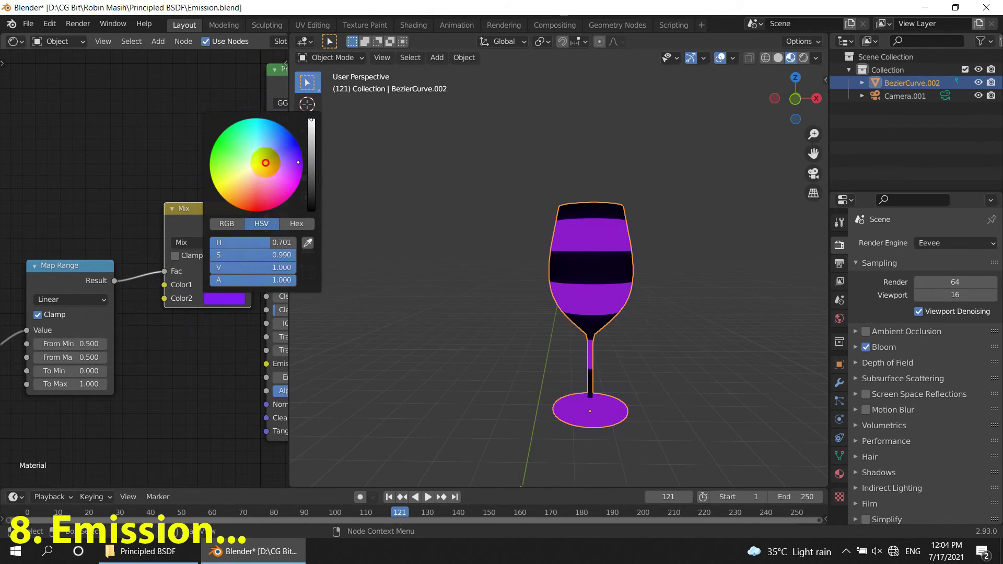
{"action": "left_click_drag", "start_coordinate": [266, 162], "coordinate": [225, 167]}
{"action": "left_click", "coordinate": [179, 372]}
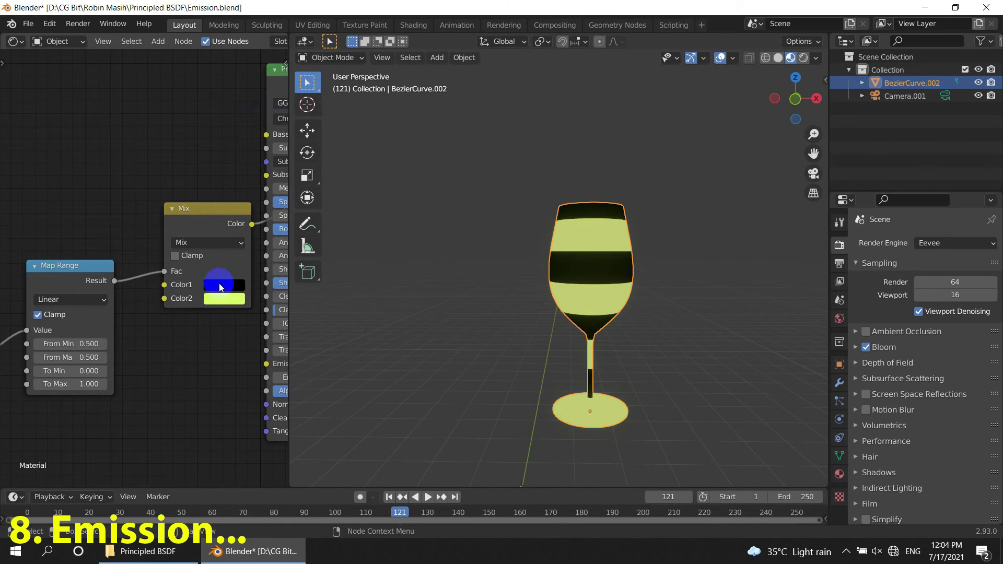
- Move the texture nodes aside and link the Wave Texture colour to Emission
{"action": "scroll", "coordinate": [220, 214], "scroll_direction": "down", "scroll_amount": 3}
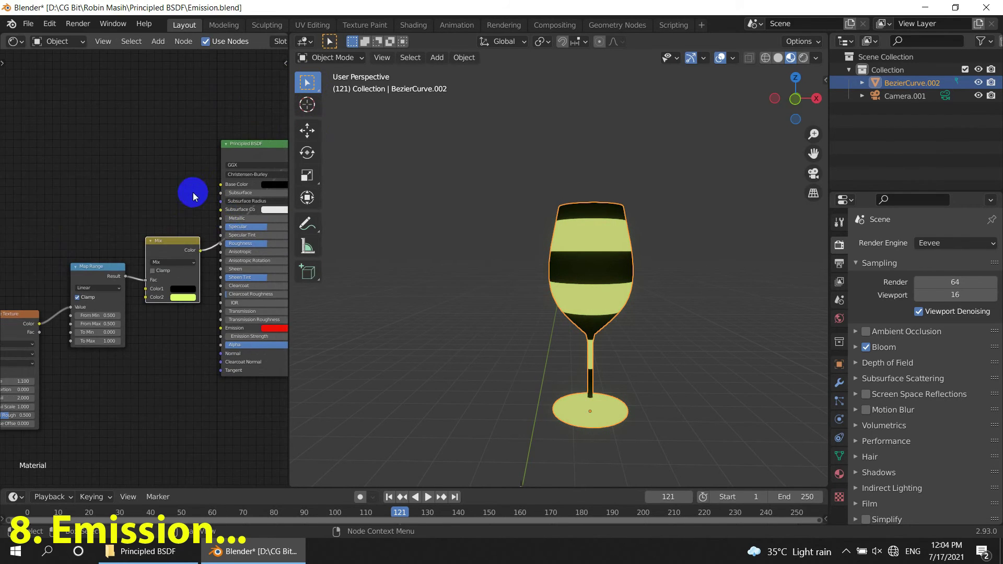
{"action": "left_click_drag", "start_coordinate": [193, 192], "coordinate": [5, 384]}
{"action": "left_click_drag", "start_coordinate": [180, 242], "coordinate": [116, 280]}
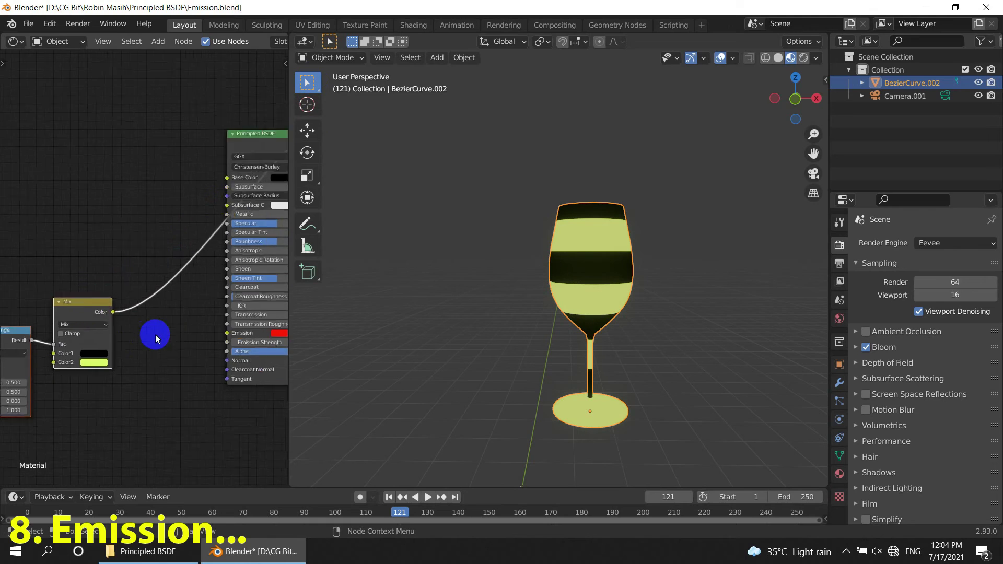
{"action": "scroll", "coordinate": [152, 334], "scroll_direction": "up", "scroll_amount": 2}
{"action": "mouse_move", "coordinate": [126, 324]}
{"action": "middle_mouse_down"}
{"action": "mouse_move", "coordinate": [41, 307]}
{"action": "mouse_move", "coordinate": [94, 304]}
{"action": "middle_mouse_up"}
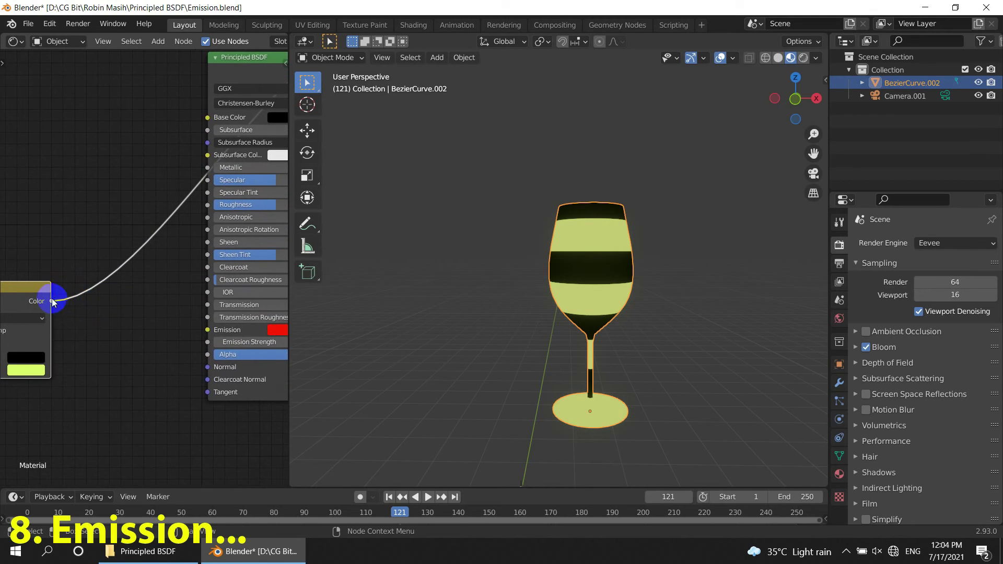
{"action": "left_click_drag", "start_coordinate": [52, 301], "coordinate": [212, 335]}
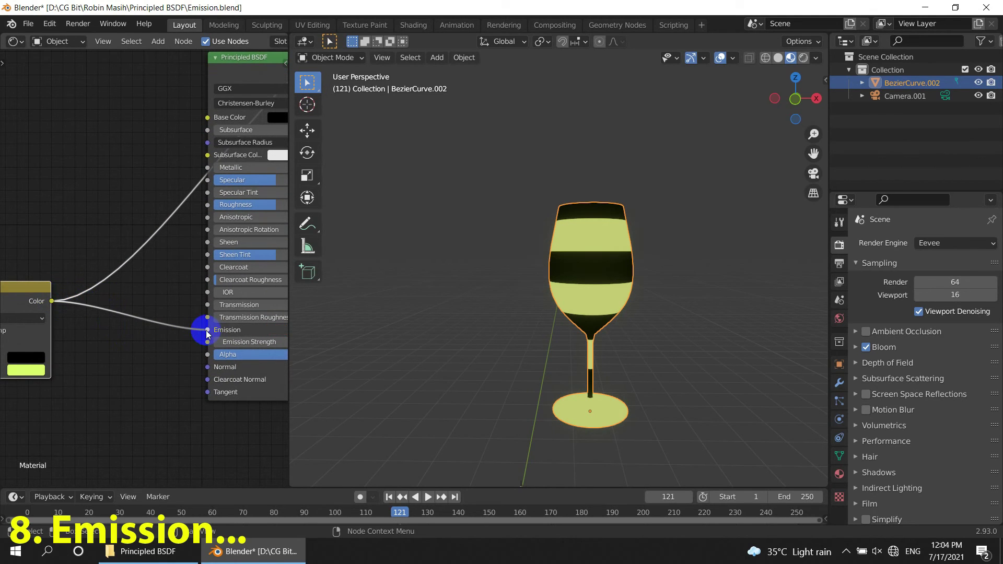
- Reconnect Principled BSDF to Material Output Surface, delete the Viewer, and set Emission Strength 4
{"action": "middle_click_drag", "start_coordinate": [188, 302], "coordinate": [114, 358]}
{"action": "middle_click_drag", "start_coordinate": [282, 199], "coordinate": [175, 265]}
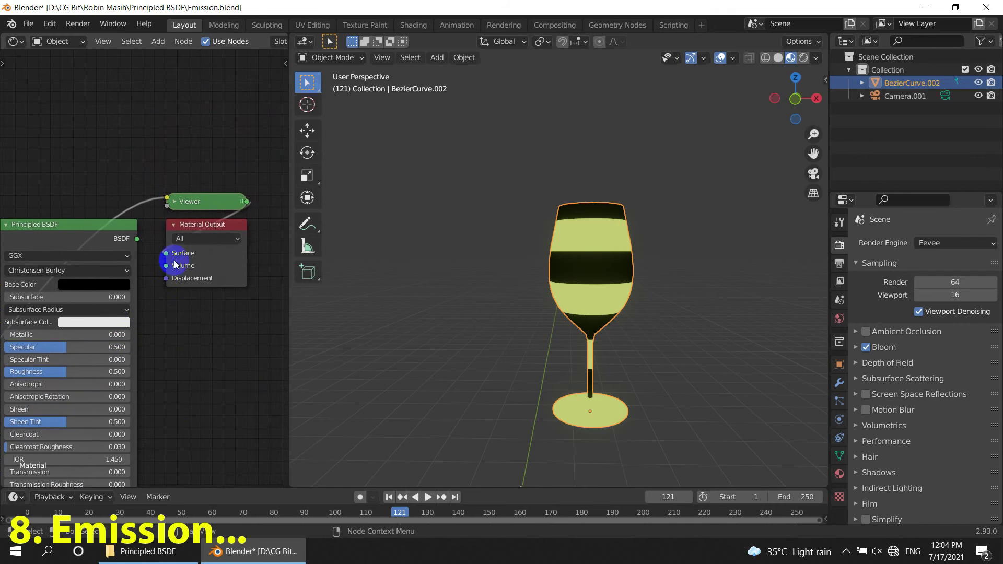
{"action": "left_click_drag", "start_coordinate": [138, 239], "coordinate": [165, 255]}
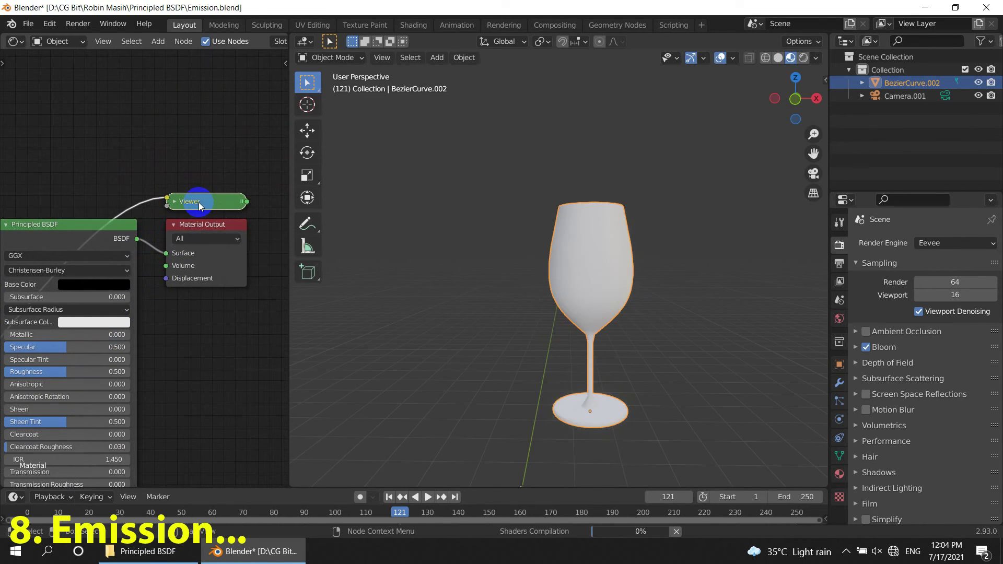
{"action": "key", "text": "x"}
{"action": "middle_click_drag", "start_coordinate": [184, 314], "coordinate": [285, 164]}
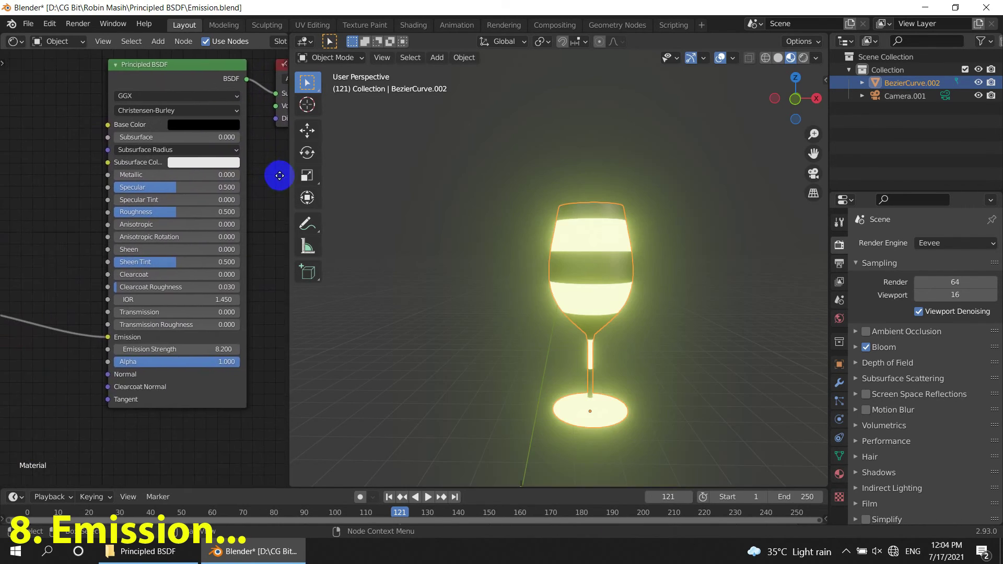
{"action": "mouse_move", "coordinate": [152, 379]}
{"action": "middle_mouse_down"}
{"action": "mouse_move", "coordinate": [198, 390]}
{"action": "mouse_move", "coordinate": [125, 374]}
{"action": "middle_mouse_up"}
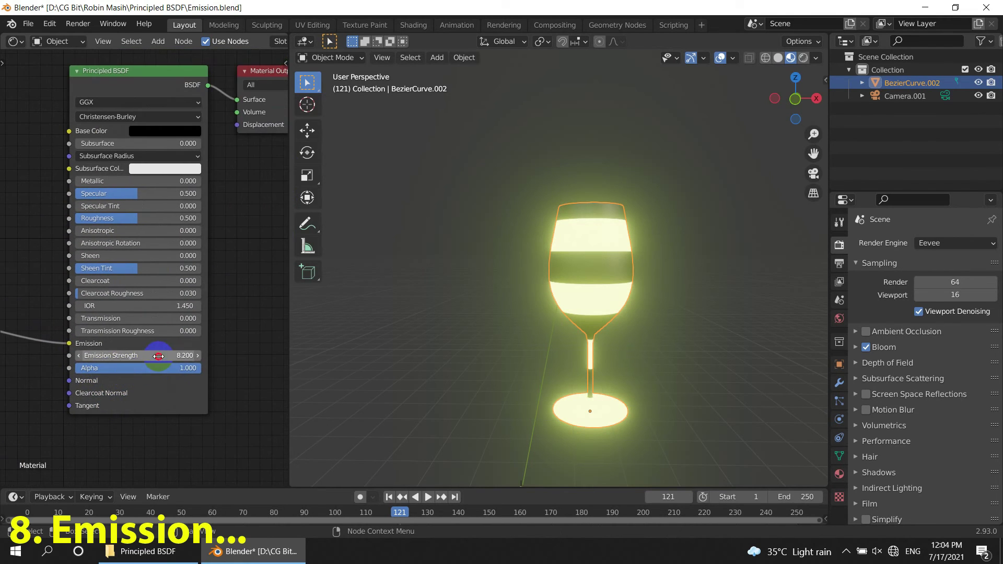
{"action": "mouse_move", "coordinate": [125, 355]}
{"action": "left_mouse_down"}
{"action": "mouse_move", "coordinate": [158, 361]}
{"action": "mouse_move", "coordinate": [120, 369]}
{"action": "left_mouse_up"}
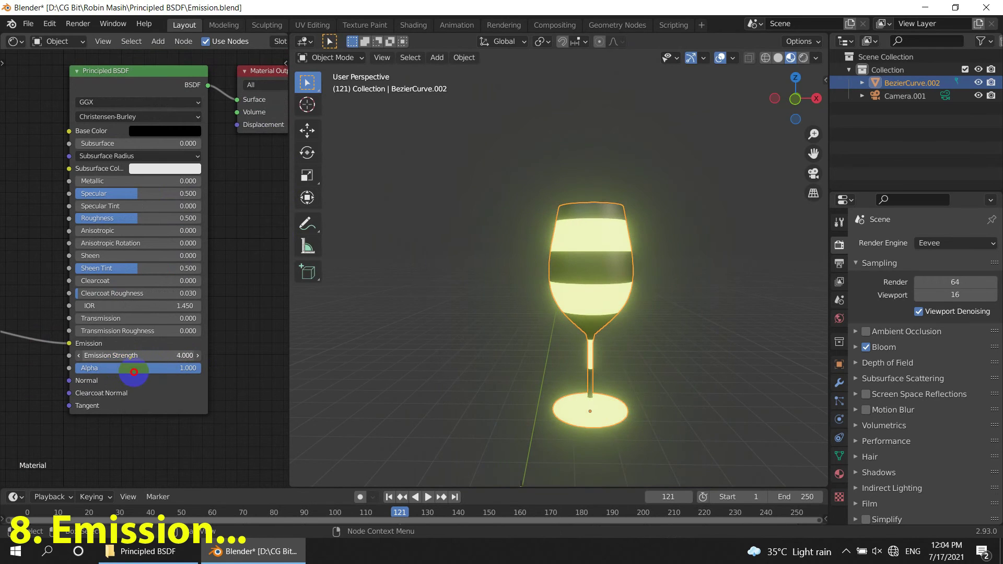
- Lower the Wave Texture scale to 0.1 so one glowing band sits under a dark top
{"action": "mouse_move", "coordinate": [105, 326]}
{"action": "middle_mouse_down"}
{"action": "mouse_move", "coordinate": [248, 309]}
{"action": "mouse_move", "coordinate": [7, 335]}
{"action": "mouse_move", "coordinate": [11, 324]}
{"action": "mouse_move", "coordinate": [156, 403]}
{"action": "mouse_move", "coordinate": [202, 282]}
{"action": "middle_mouse_up"}
{"action": "mouse_move", "coordinate": [105, 327]}
{"action": "left_mouse_down"}
{"action": "mouse_move", "coordinate": [127, 333]}
{"action": "mouse_move", "coordinate": [97, 334]}
{"action": "left_mouse_up"}
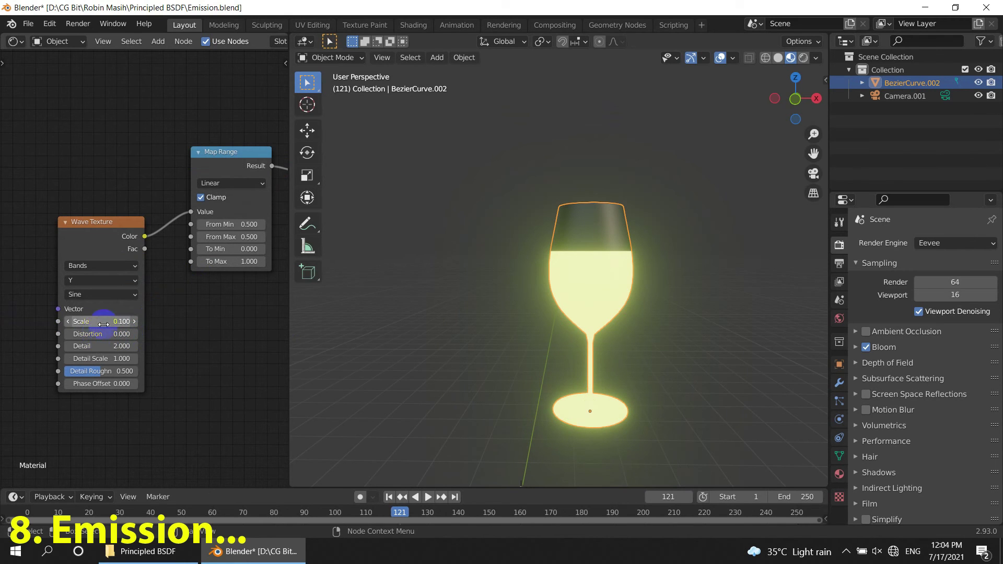
{"action": "scroll", "coordinate": [609, 307], "scroll_direction": "up", "scroll_amount": 2}
{"action": "middle_click_drag", "start_coordinate": [610, 307], "coordinate": [616, 337]}
{"action": "mouse_move", "coordinate": [166, 304]}
{"action": "middle_mouse_down"}
{"action": "mouse_move", "coordinate": [115, 318]}
{"action": "mouse_move", "coordinate": [291, 399]}
{"action": "middle_mouse_up"}
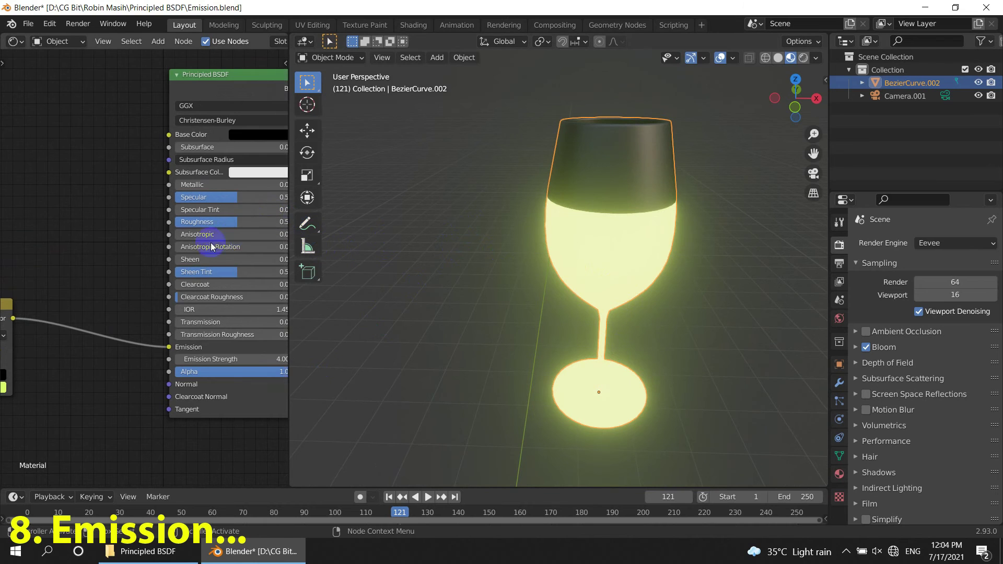
- Make the Mix node's Color2 magenta and raise Emission Strength to 12.3
{"action": "middle_click_drag", "start_coordinate": [211, 245], "coordinate": [224, 261]}
{"action": "left_click", "coordinate": [106, 324]}
{"action": "left_click", "coordinate": [130, 245]}
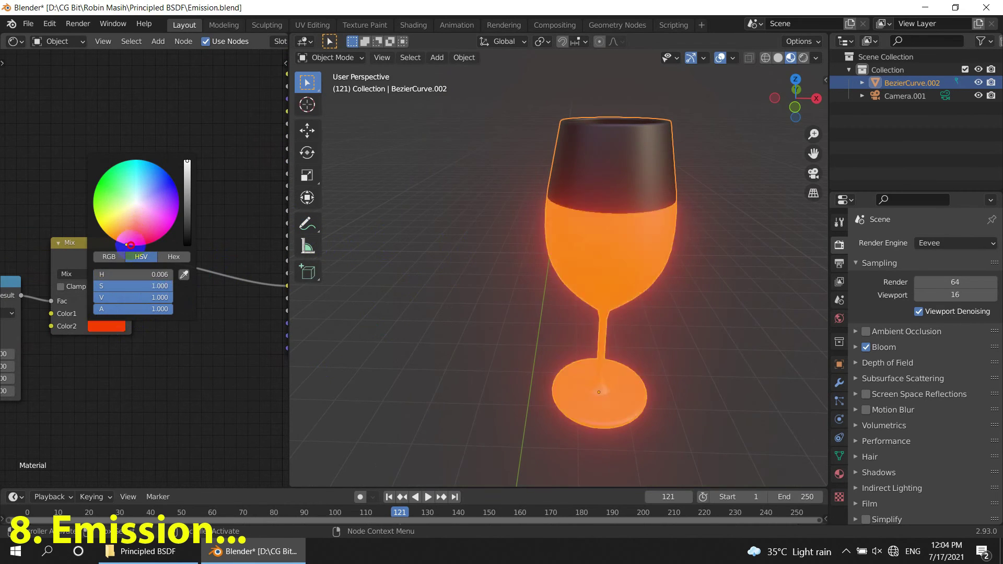
{"action": "mouse_move", "coordinate": [130, 245]}
{"action": "left_mouse_down"}
{"action": "mouse_move", "coordinate": [166, 232]}
{"action": "mouse_move", "coordinate": [136, 245]}
{"action": "left_mouse_up"}
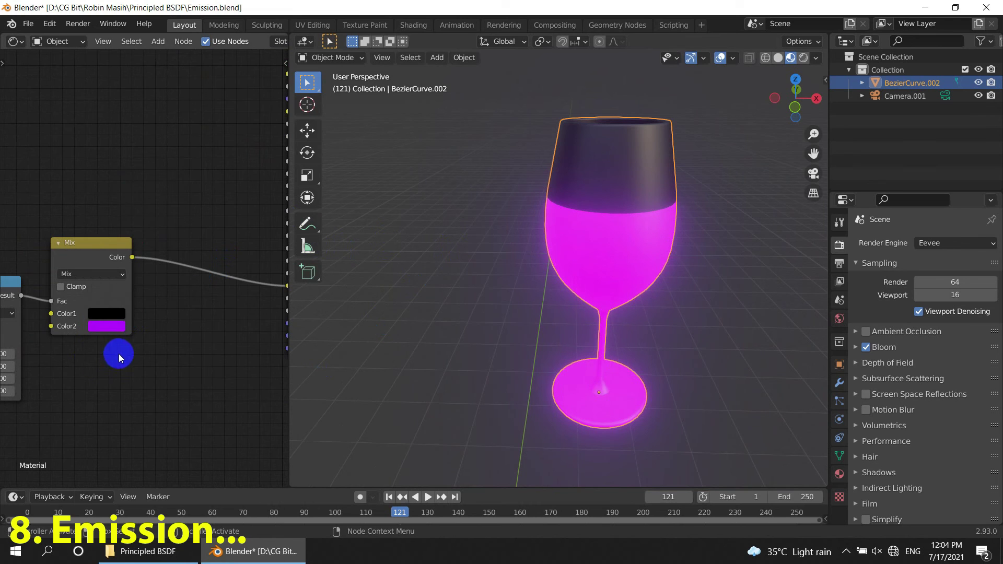
{"action": "scroll", "coordinate": [178, 338], "scroll_direction": "right", "scroll_amount": 5}
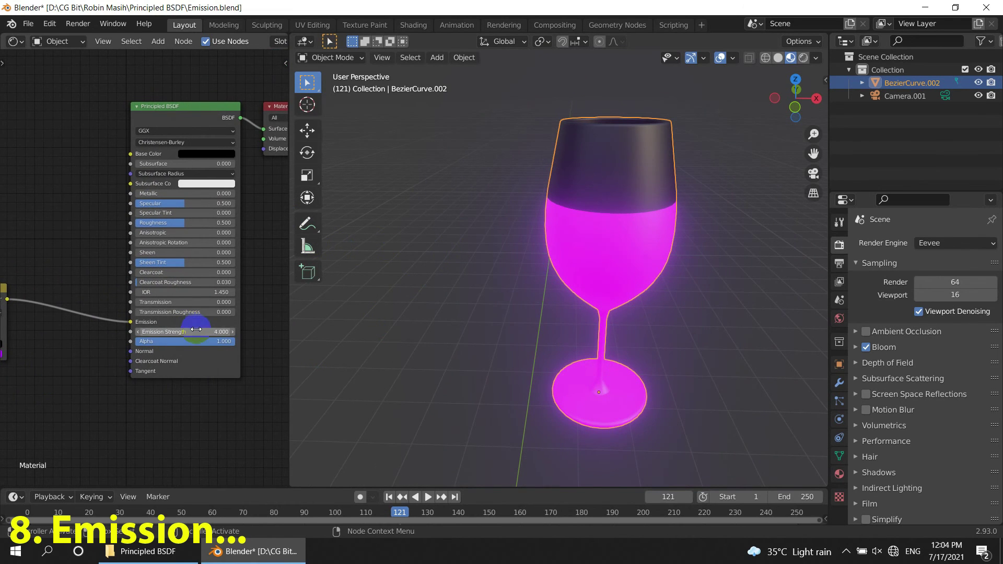
{"action": "left_click_drag", "start_coordinate": [196, 330], "coordinate": [232, 330]}
- Link the Mix node's Result output into the Principled BSDF Base Color
{"action": "middle_click_drag", "start_coordinate": [83, 213], "coordinate": [41, 295]}
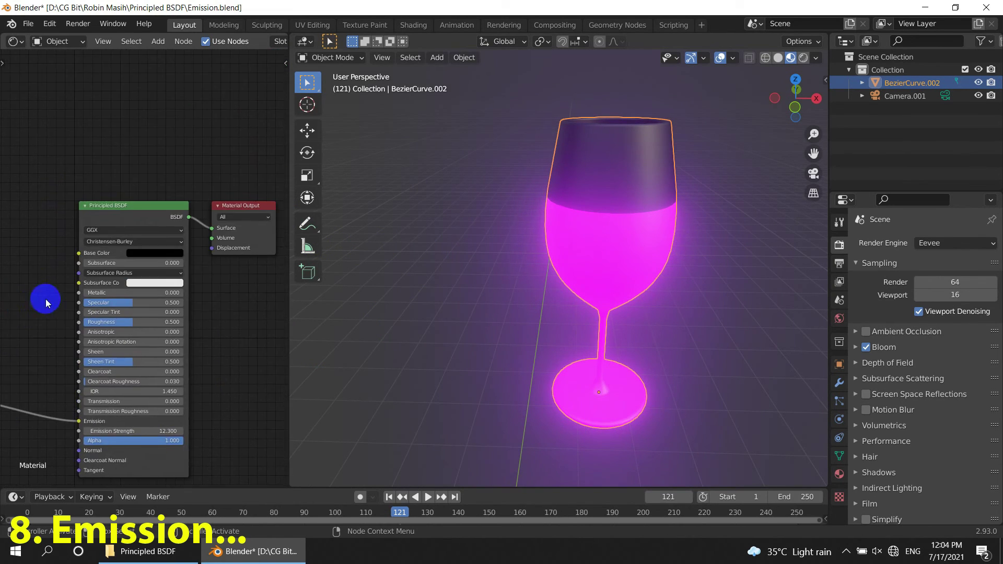
{"action": "left_click", "coordinate": [152, 253]}
{"action": "left_click_drag", "start_coordinate": [202, 183], "coordinate": [210, 92]}
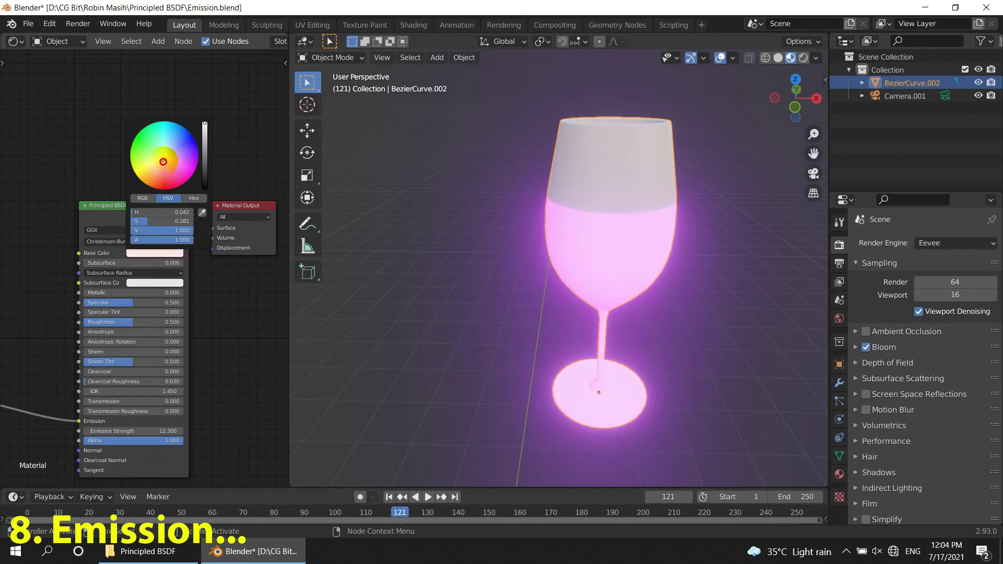
{"action": "mouse_move", "coordinate": [163, 162]}
{"action": "left_mouse_down"}
{"action": "mouse_move", "coordinate": [116, 152]}
{"action": "mouse_move", "coordinate": [155, 187]}
{"action": "left_mouse_up"}
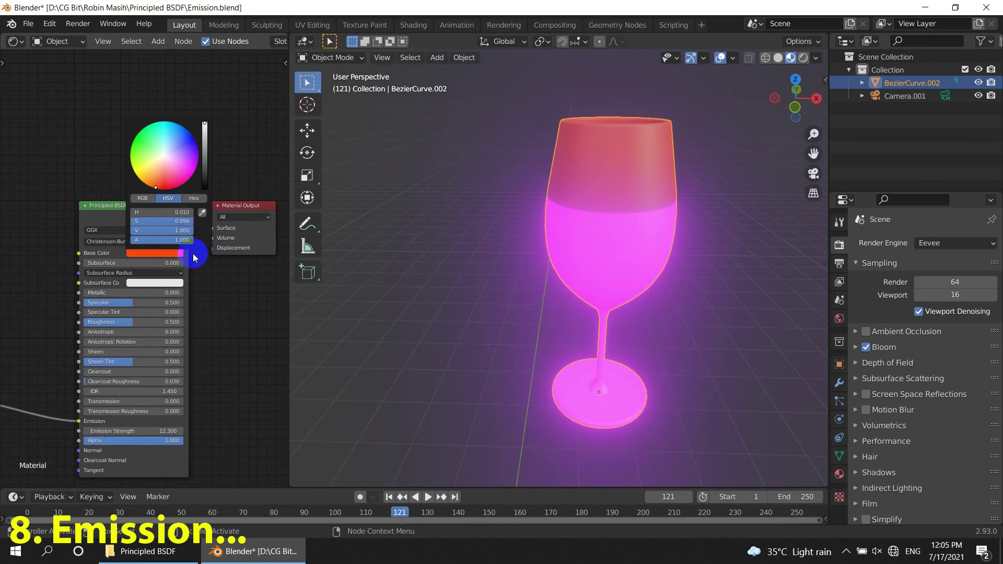
{"action": "mouse_move", "coordinate": [73, 353]}
{"action": "middle_mouse_down"}
{"action": "mouse_move", "coordinate": [203, 325]}
{"action": "mouse_move", "coordinate": [16, 419]}
{"action": "middle_mouse_up"}
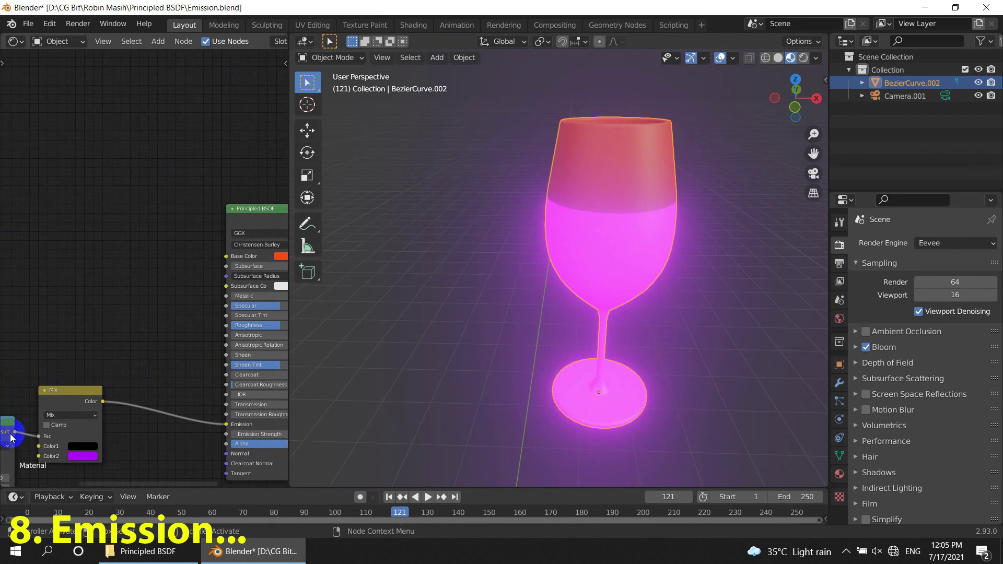
{"action": "left_click_drag", "start_coordinate": [12, 437], "coordinate": [228, 258]}
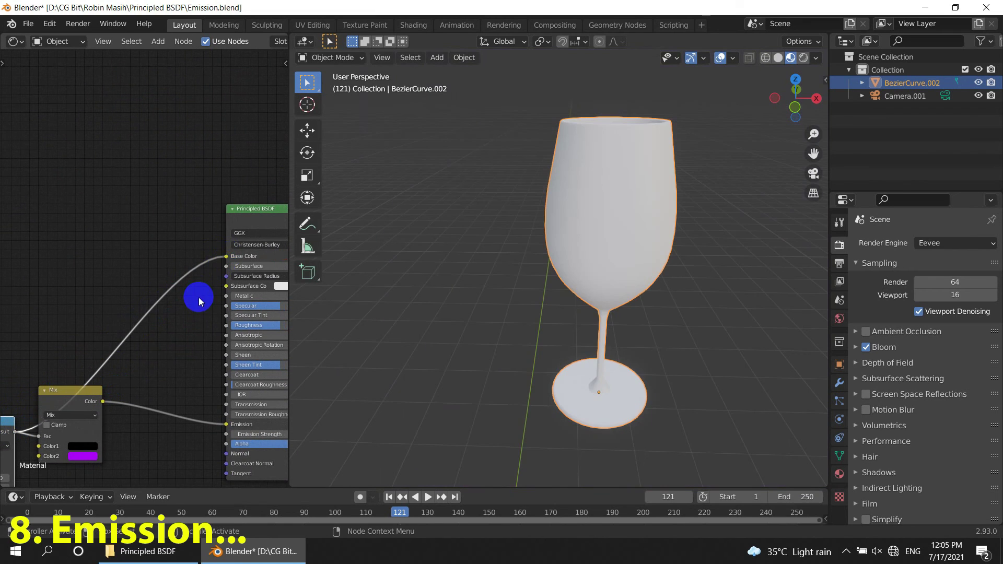
{"action": "middle_click_drag", "start_coordinate": [199, 297], "coordinate": [64, 301]}
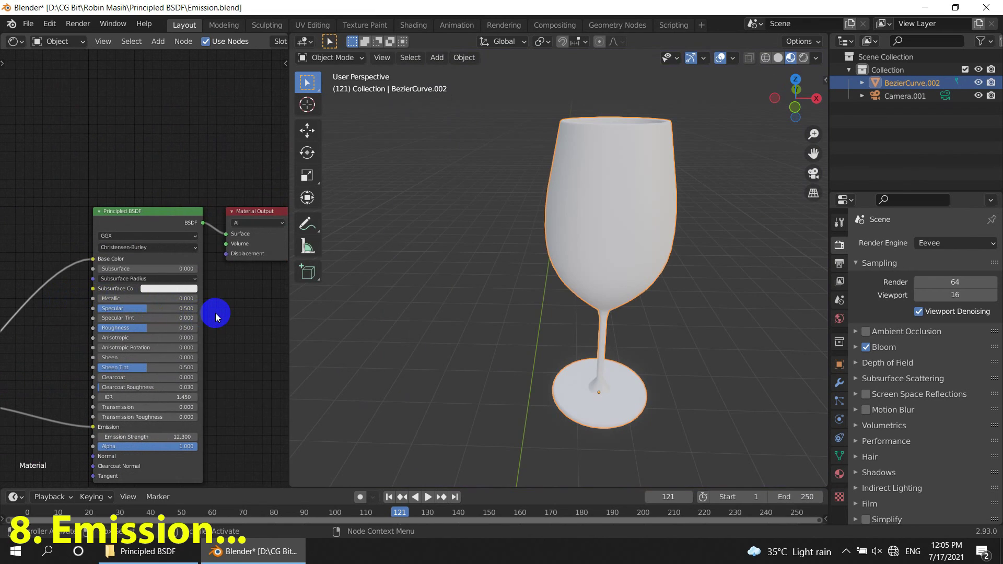
{"action": "middle_click_drag", "start_coordinate": [114, 318], "coordinate": [202, 283]}
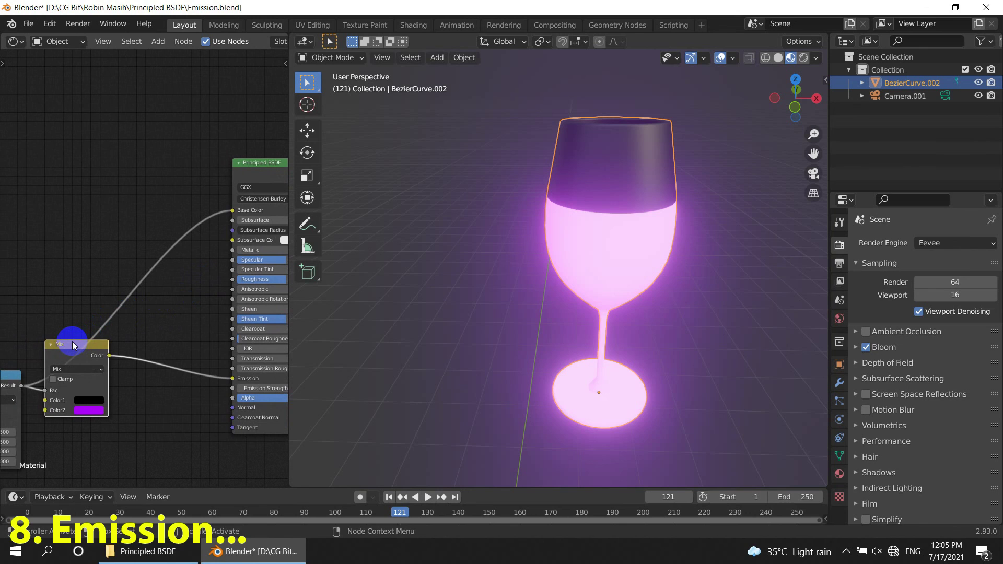
- Duplicate the Mix node onto the Base Color link, driven by the band pattern, with green Color1 and black Color2
{"action": "key", "text": "shift+d"}
{"action": "left_click", "coordinate": [148, 254]}
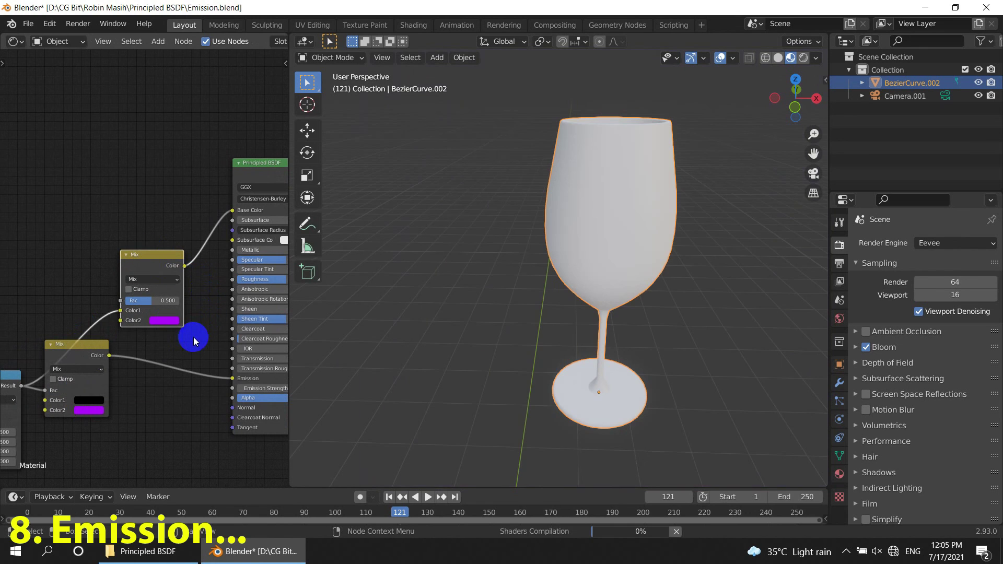
{"action": "left_click_drag", "start_coordinate": [120, 310], "coordinate": [120, 301]}
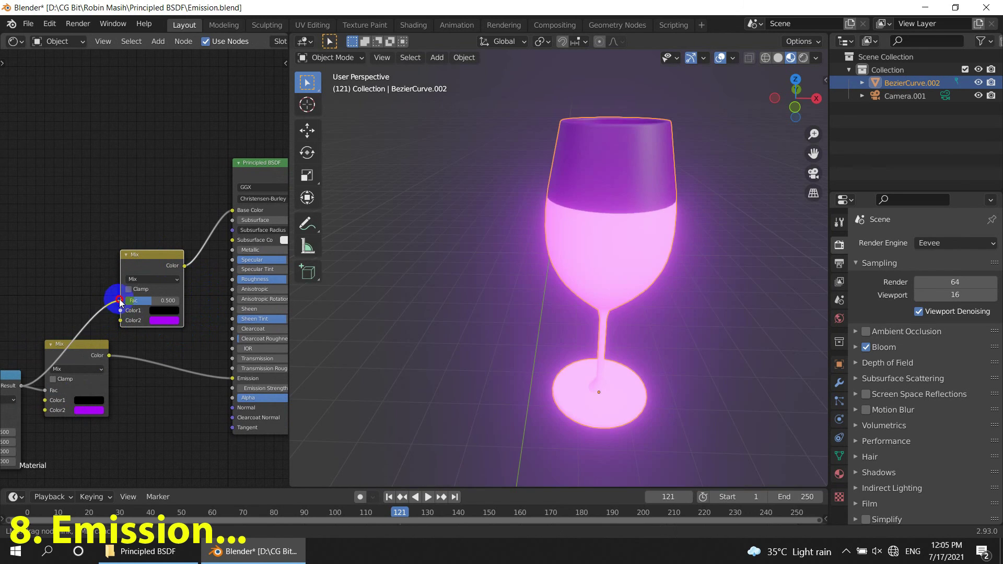
{"action": "left_click", "coordinate": [173, 325]}
{"action": "left_click_drag", "start_coordinate": [228, 194], "coordinate": [225, 300]}
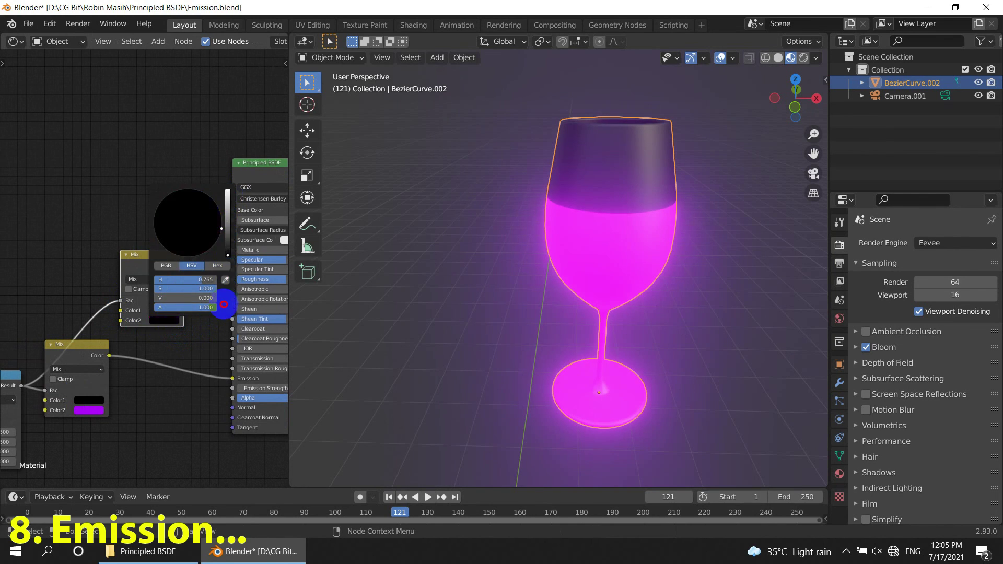
{"action": "left_click", "coordinate": [165, 315]}
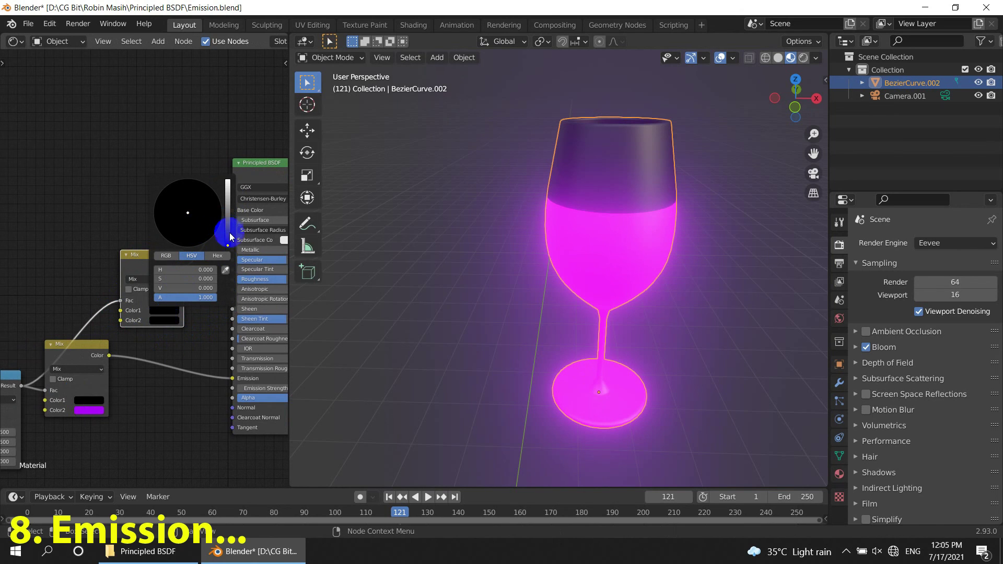
{"action": "left_click_drag", "start_coordinate": [230, 236], "coordinate": [227, 142]}
{"action": "left_click_drag", "start_coordinate": [189, 215], "coordinate": [131, 218]}
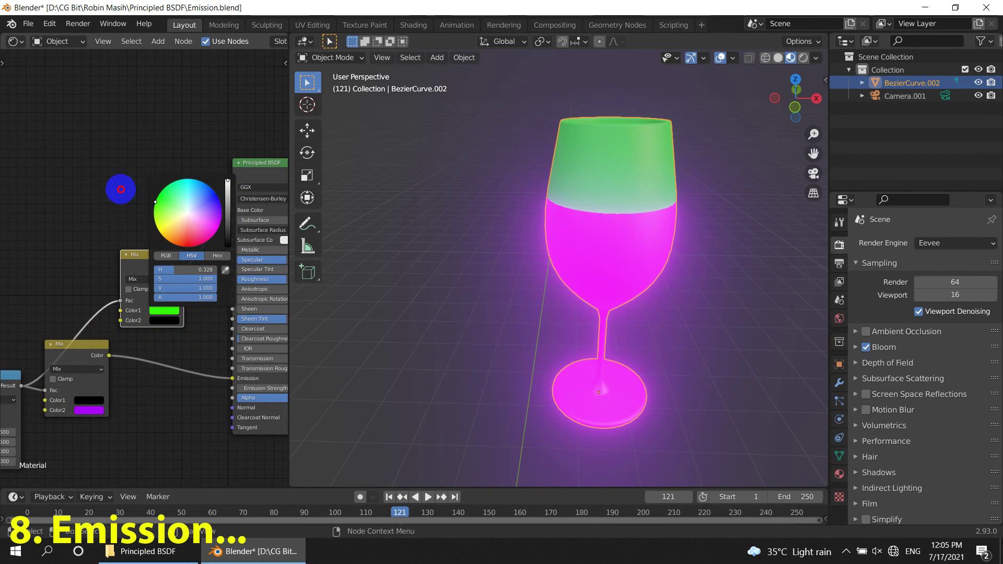
{"action": "mouse_move", "coordinate": [150, 169]}
{"action": "left_mouse_down"}
{"action": "mouse_move", "coordinate": [209, 187]}
{"action": "mouse_move", "coordinate": [125, 212]}
{"action": "left_mouse_up"}
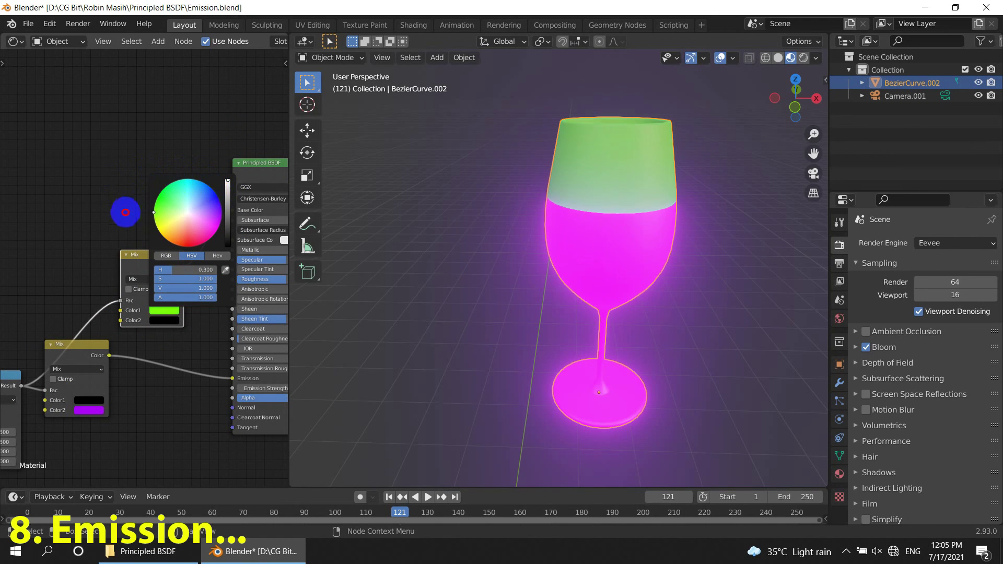
- Raise the Emission Strength to 37.5
{"action": "mouse_move", "coordinate": [656, 313]}
{"action": "middle_mouse_down"}
{"action": "mouse_move", "coordinate": [579, 333]}
{"action": "mouse_move", "coordinate": [559, 290]}
{"action": "mouse_move", "coordinate": [687, 331]}
{"action": "mouse_move", "coordinate": [587, 325]}
{"action": "mouse_move", "coordinate": [604, 280]}
{"action": "mouse_move", "coordinate": [570, 343]}
{"action": "middle_mouse_up"}
{"action": "key", "text": "KP_Decimal"}
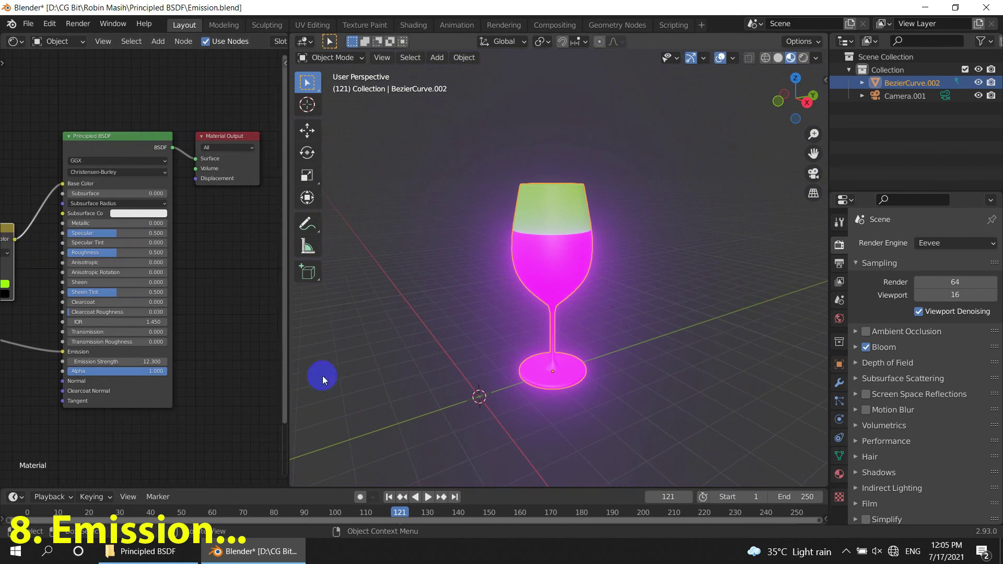
{"action": "mouse_move", "coordinate": [137, 361]}
{"action": "left_mouse_down"}
{"action": "mouse_move", "coordinate": [58, 361]}
{"action": "mouse_move", "coordinate": [203, 362]}
{"action": "mouse_move", "coordinate": [23, 370]}
{"action": "mouse_move", "coordinate": [188, 380]}
{"action": "mouse_move", "coordinate": [277, 368]}
{"action": "left_mouse_up"}
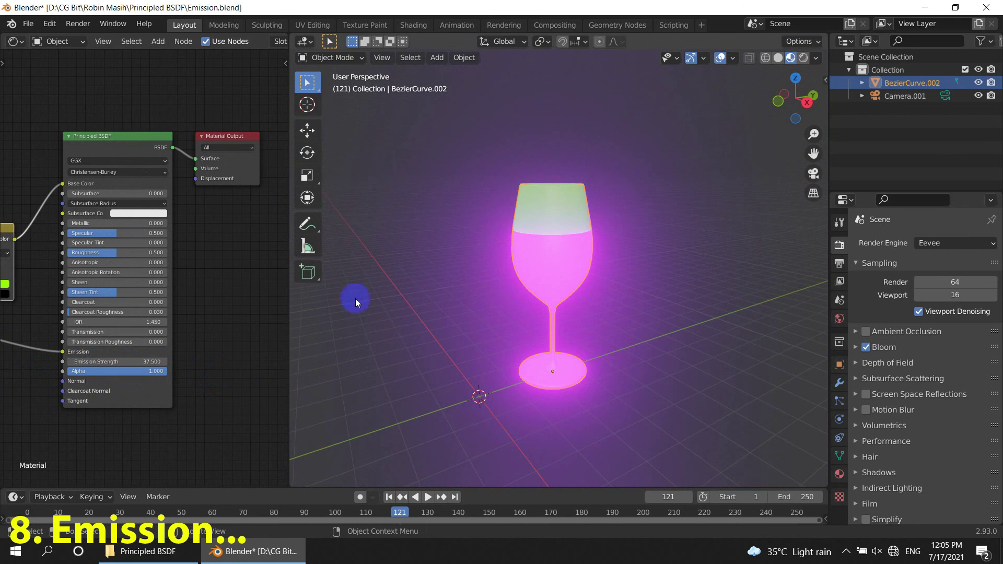
{"action": "scroll", "coordinate": [101, 421], "scroll_direction": "up", "scroll_amount": 1}
{"action": "scroll", "coordinate": [605, 305], "scroll_direction": "up", "scroll_amount": 2}
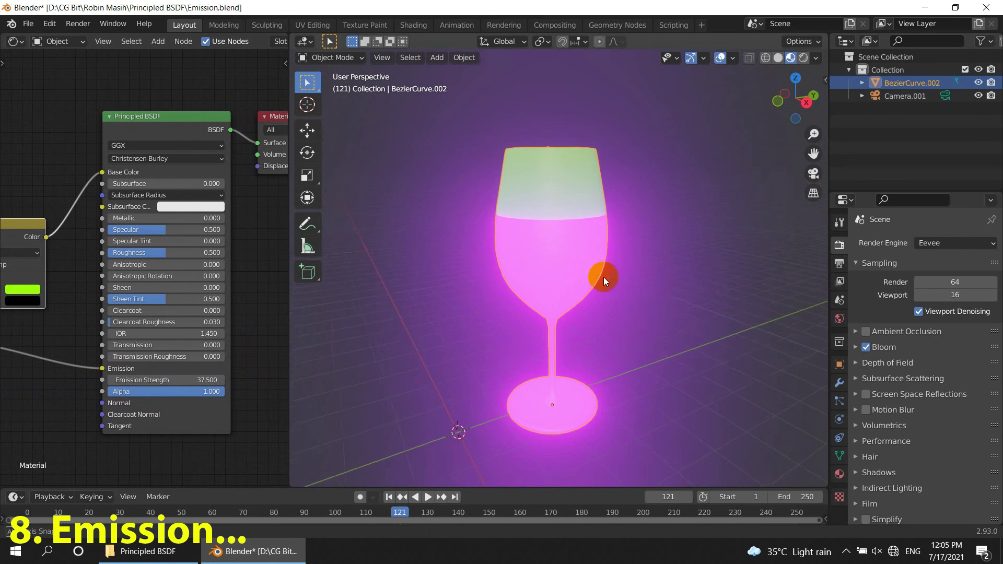